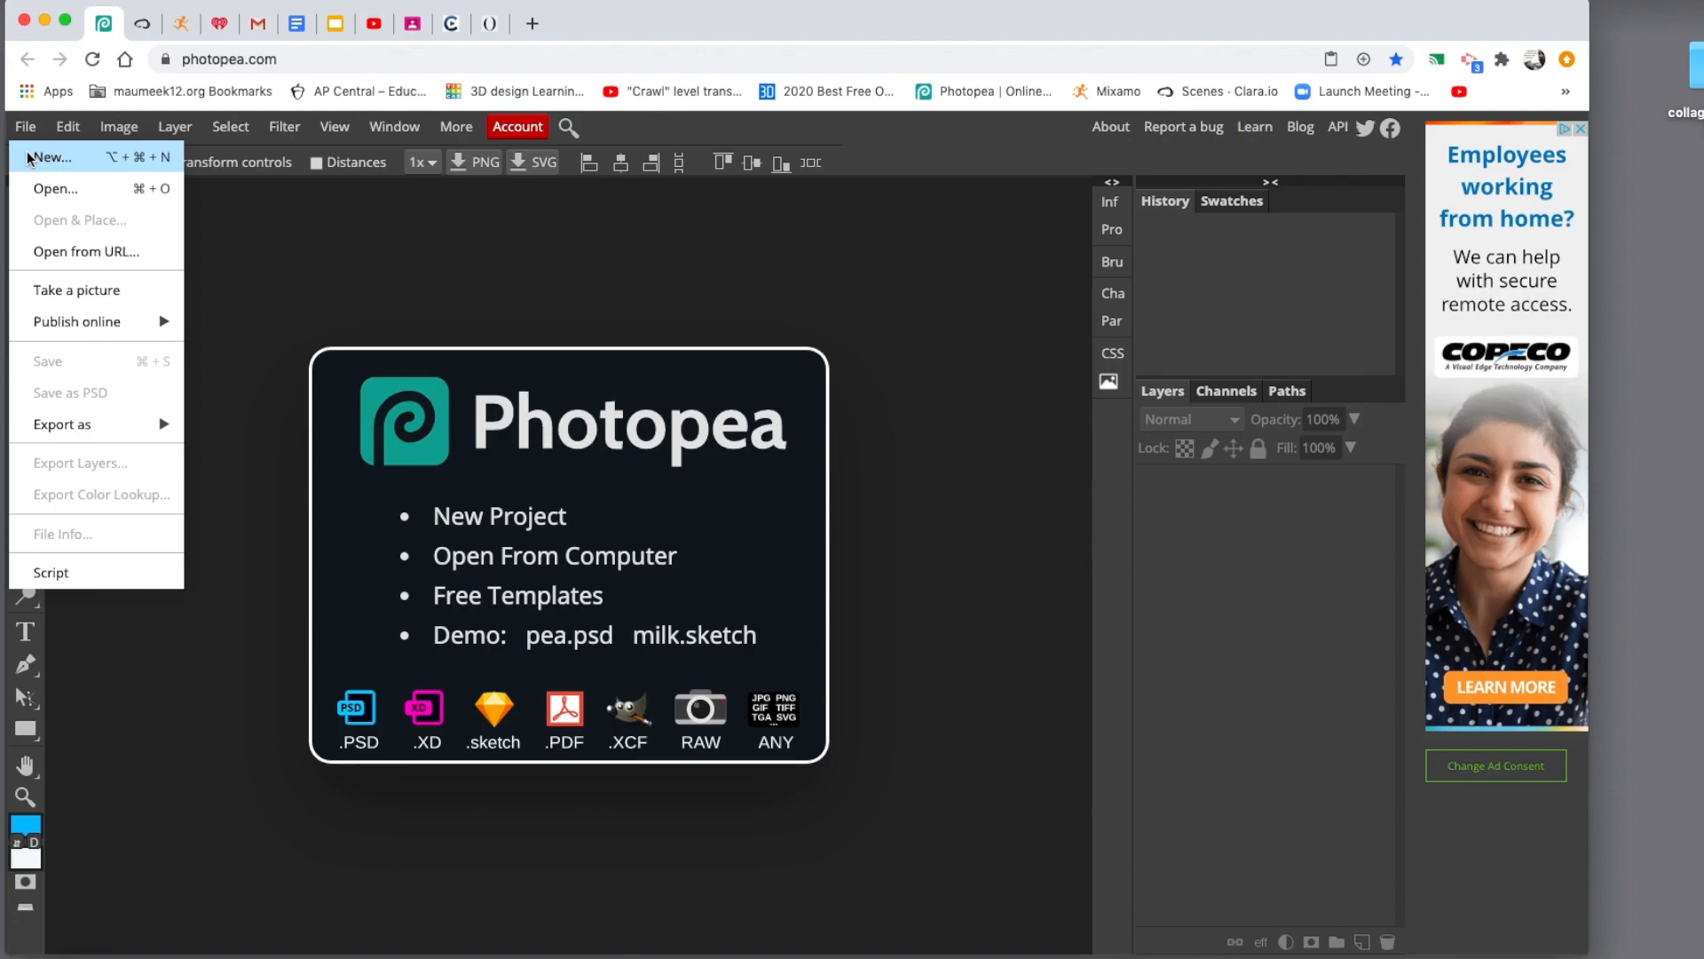
Step: Create a new project from the Letter print preset, 8.5 x 11 in at 300 DPI with a white background
left_click(44, 159)
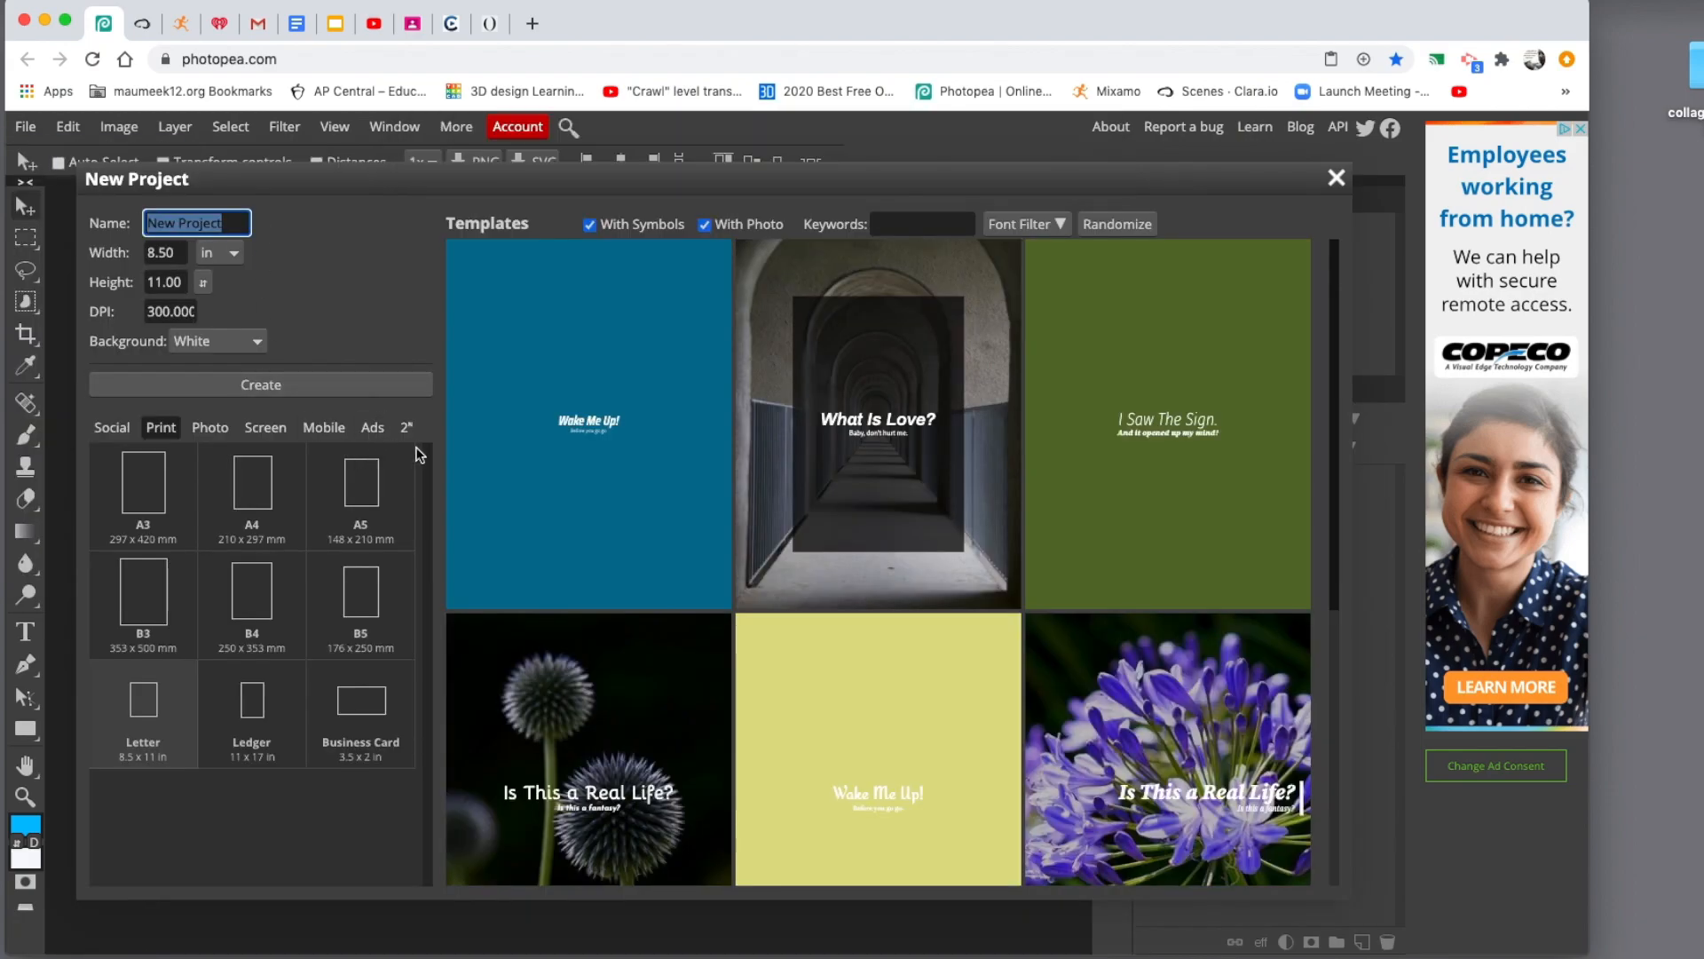
left_click(112, 427)
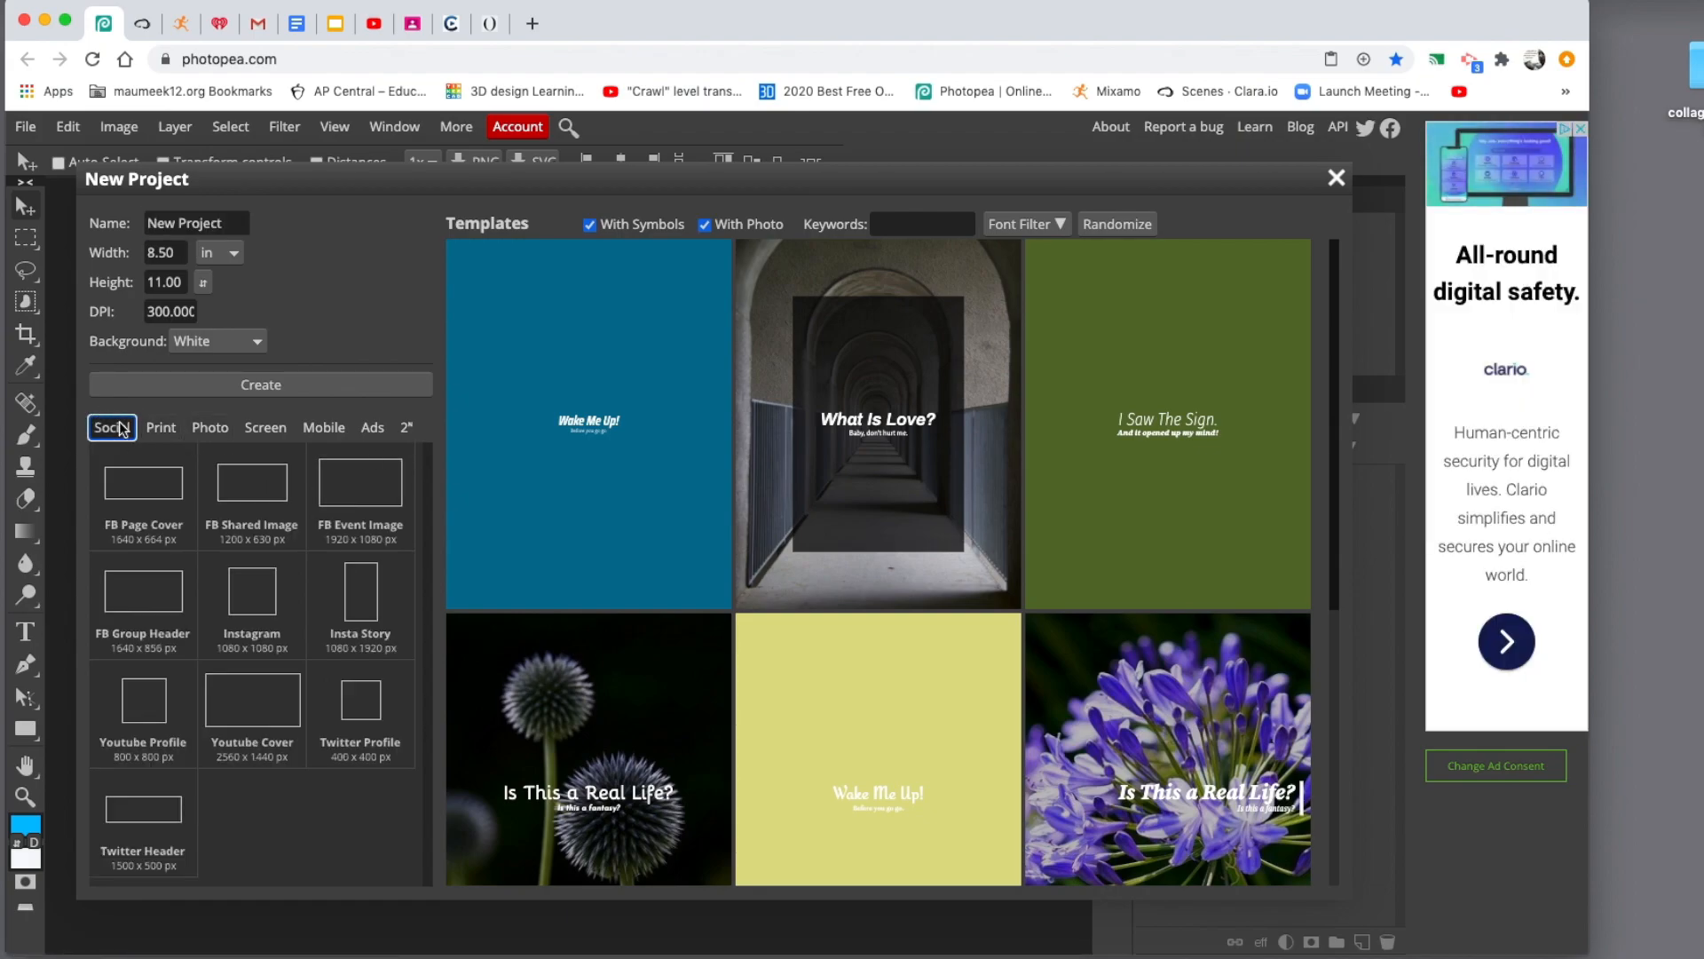
left_click(161, 429)
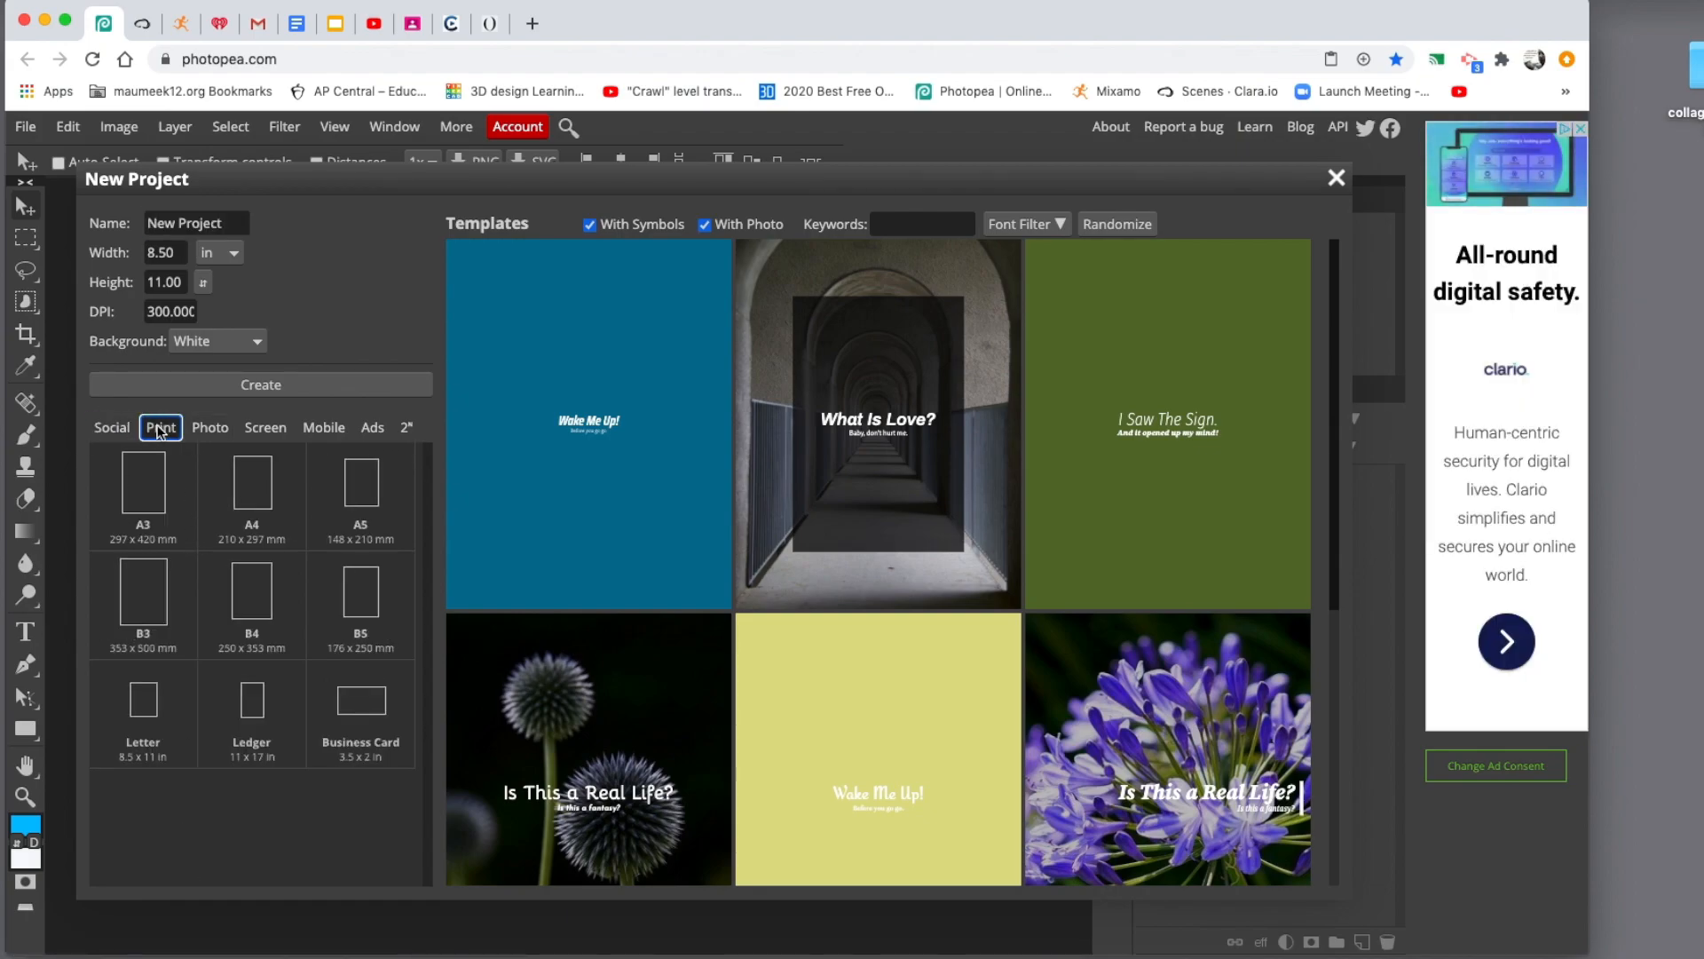
left_click(206, 431)
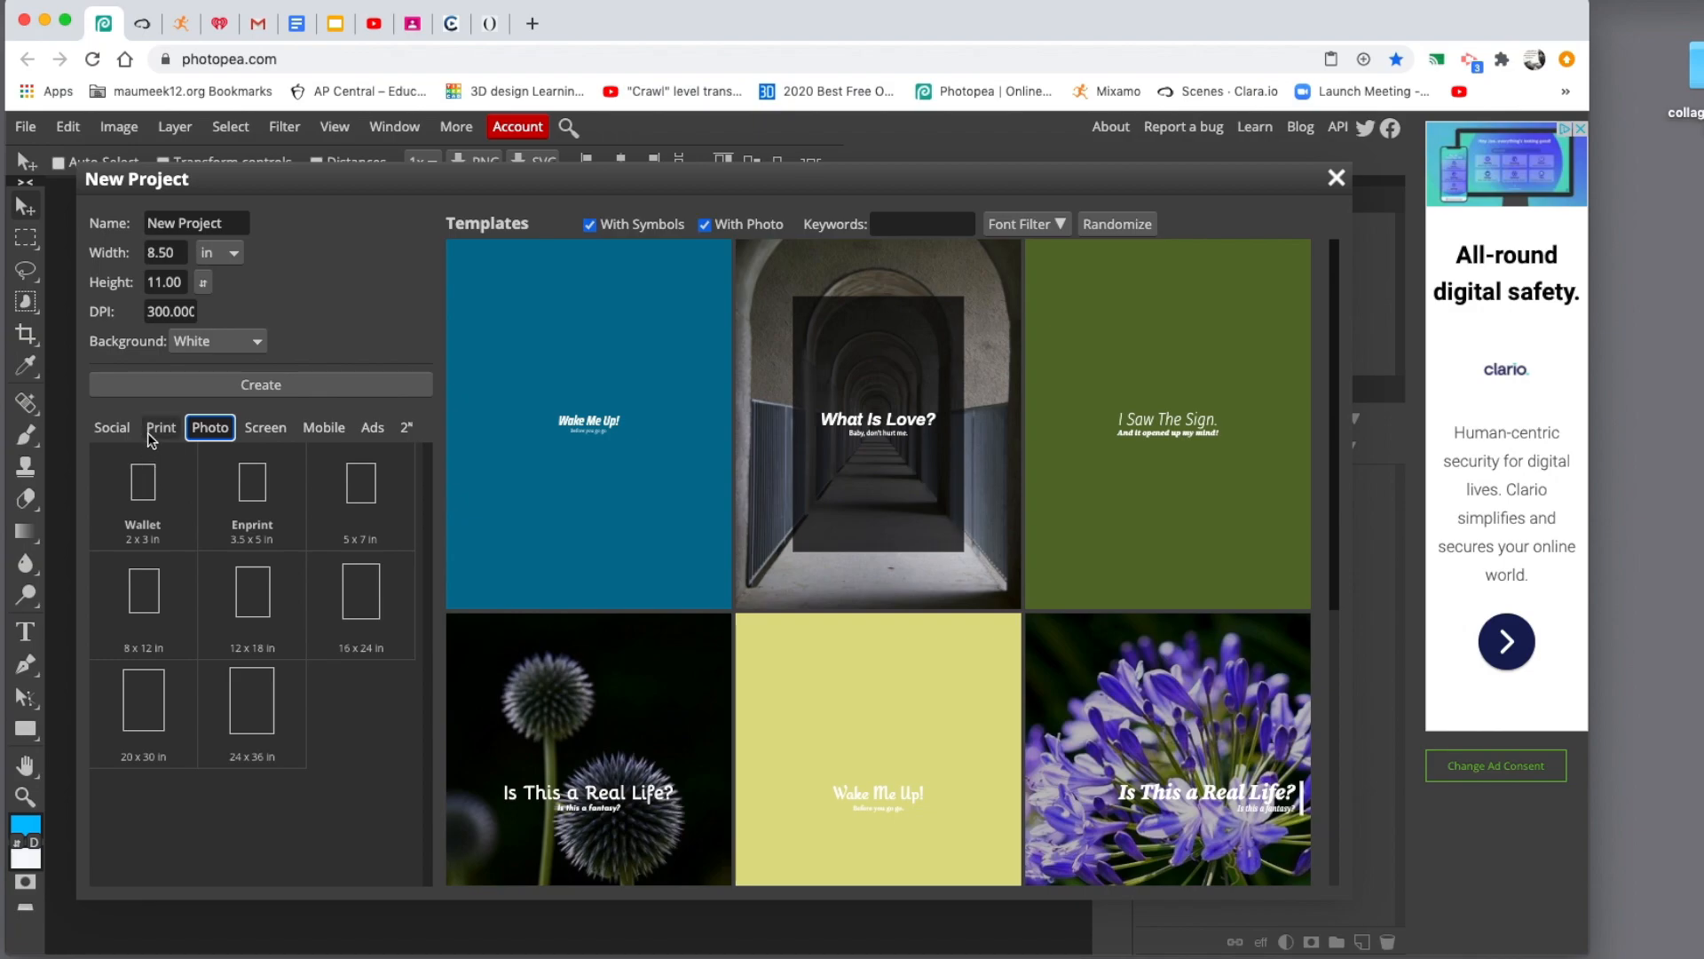
left_click(159, 430)
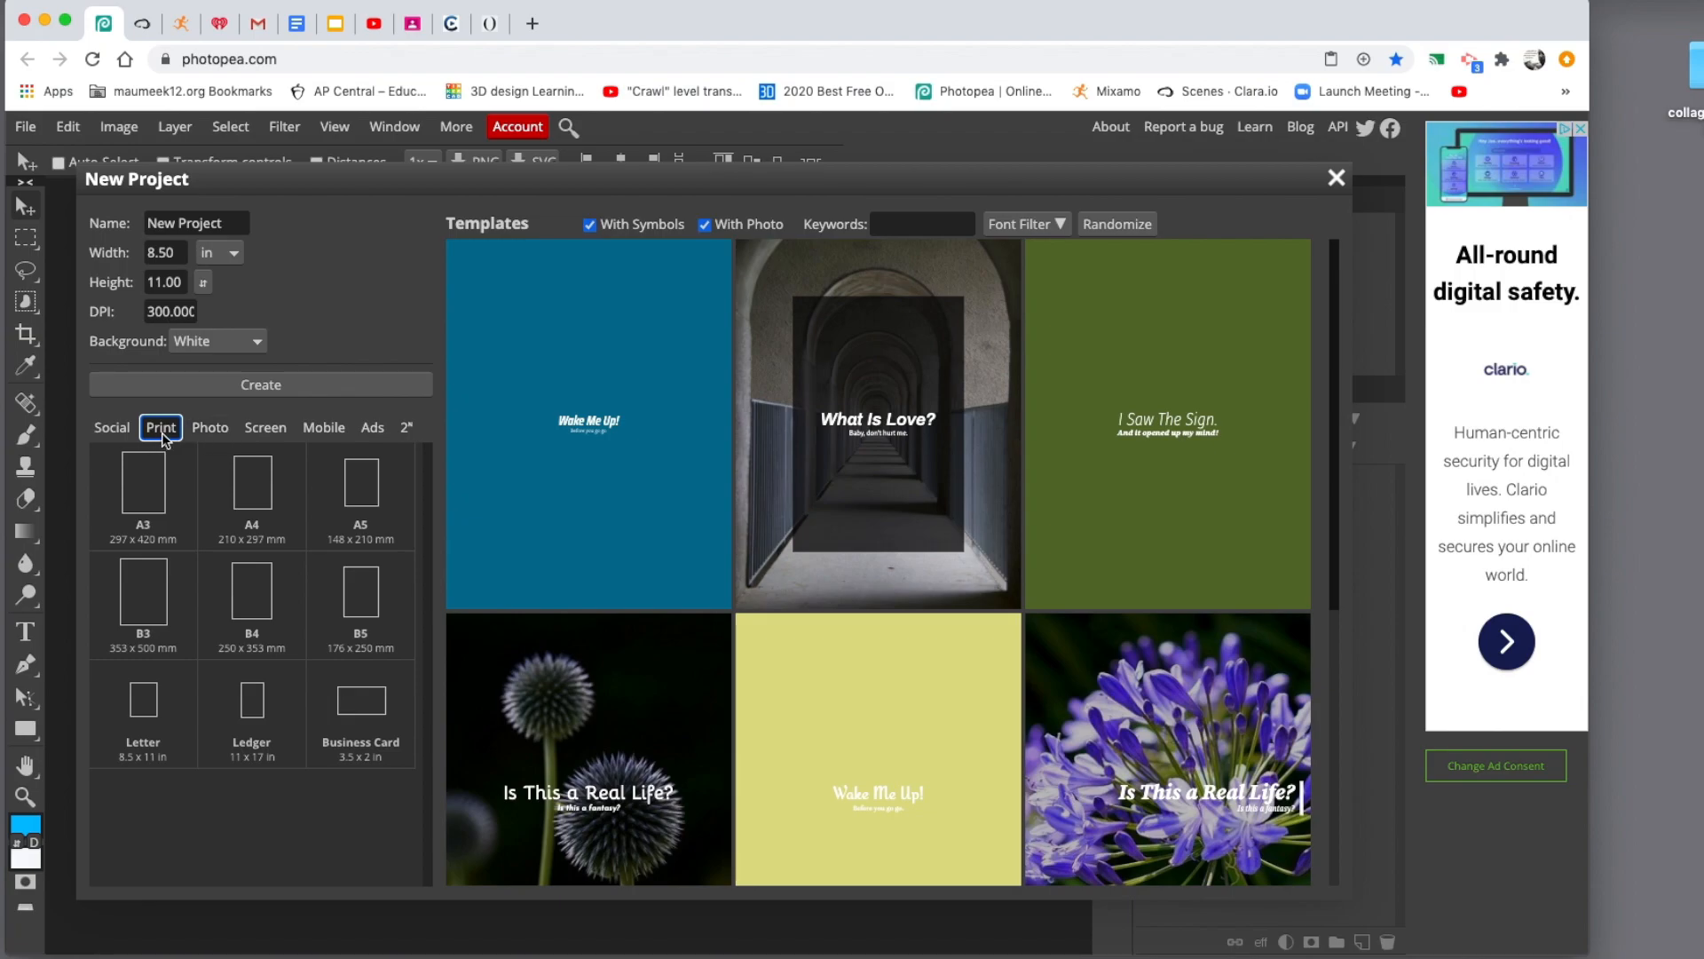
left_click(125, 435)
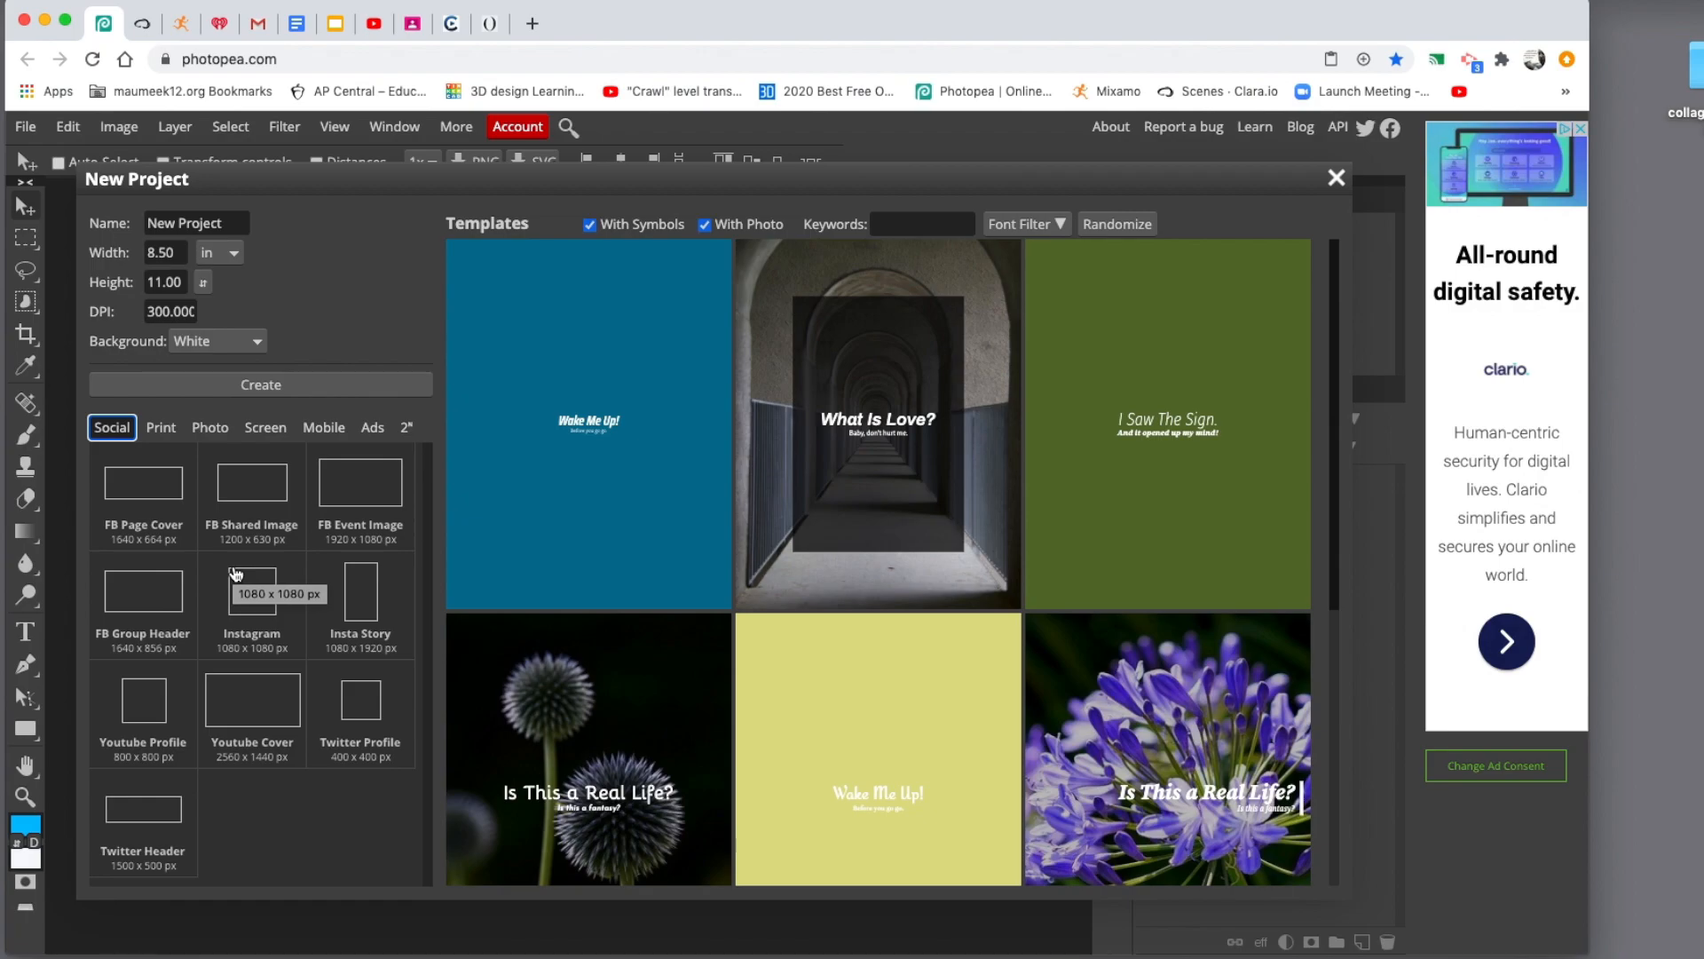
left_click(161, 430)
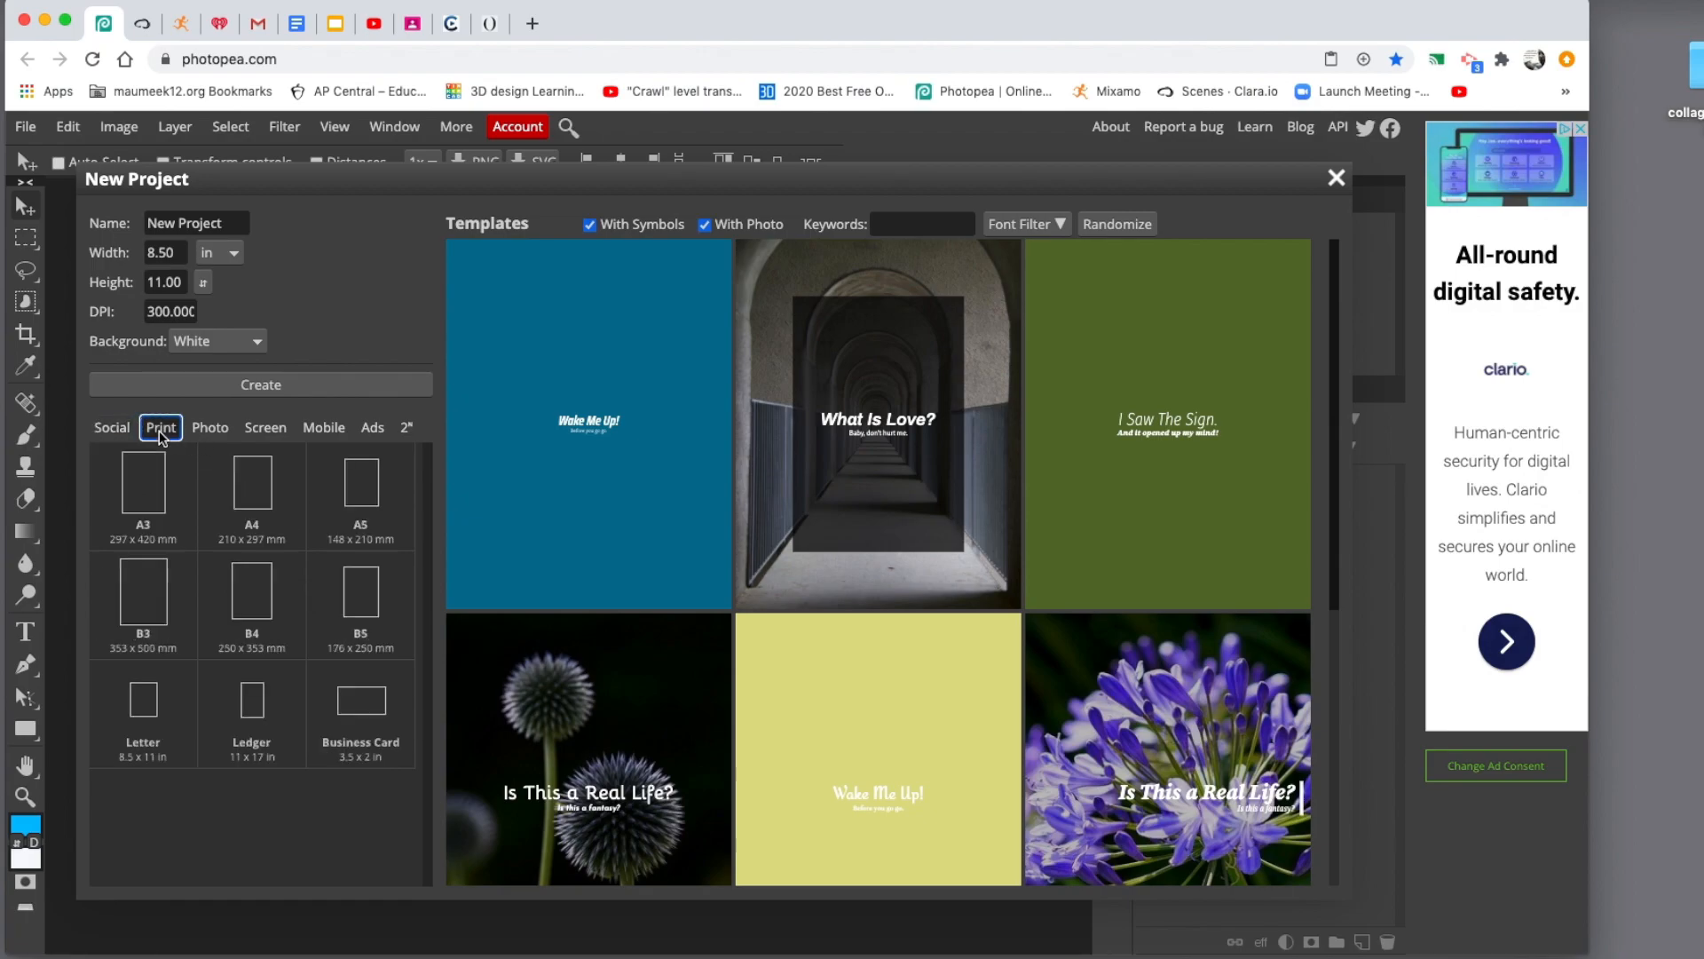
left_click(143, 708)
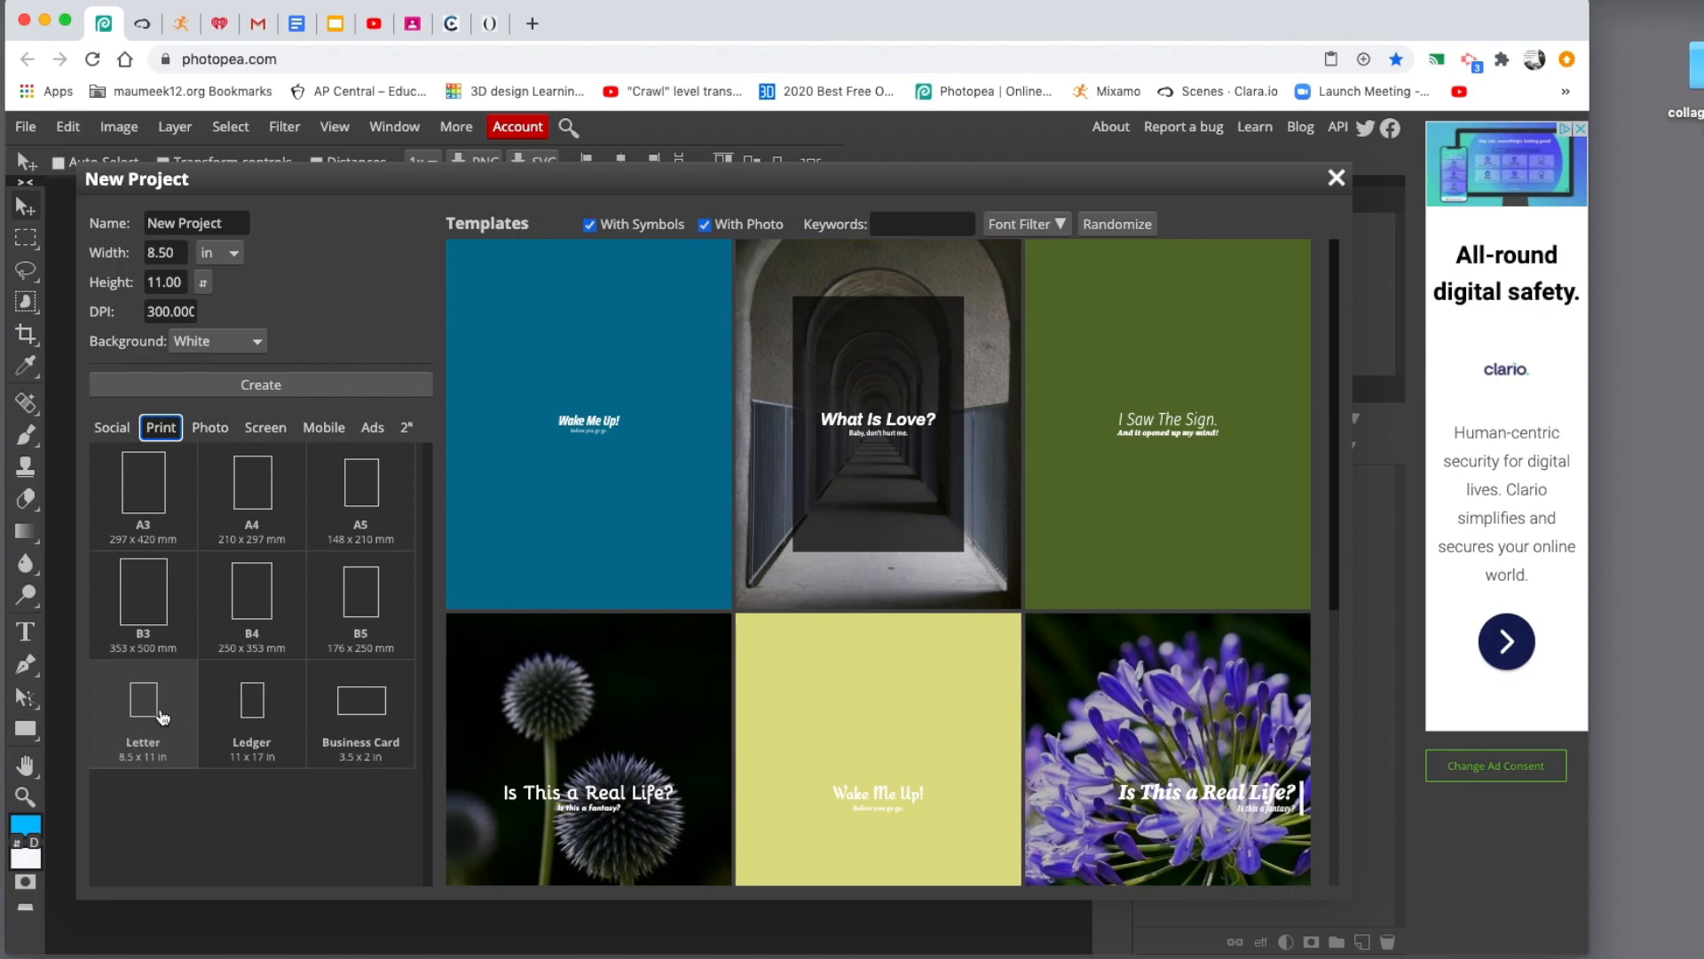
left_click(248, 390)
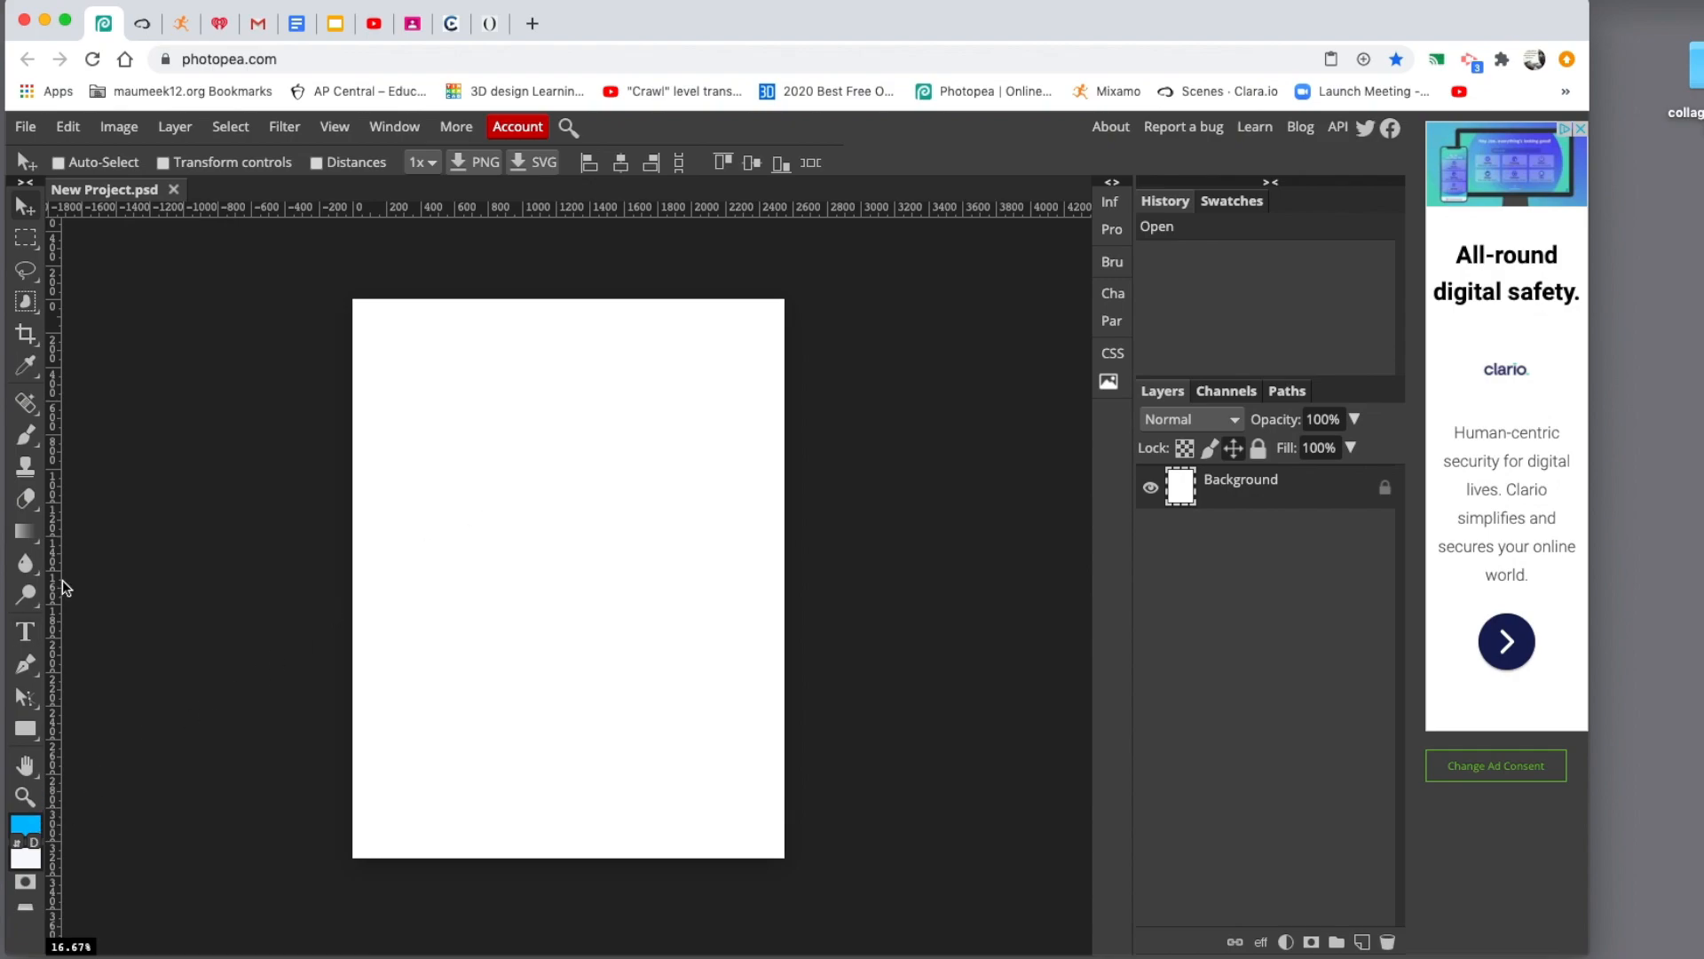
Step: Fill the whole Background layer with the light blue foreground colour using the Paint Bucket Tool
mouse_move(25, 537)
left_mouse_down()
mouse_move(80, 537)
mouse_move(103, 576)
mouse_move(120, 536)
mouse_move(32, 534)
left_mouse_up()
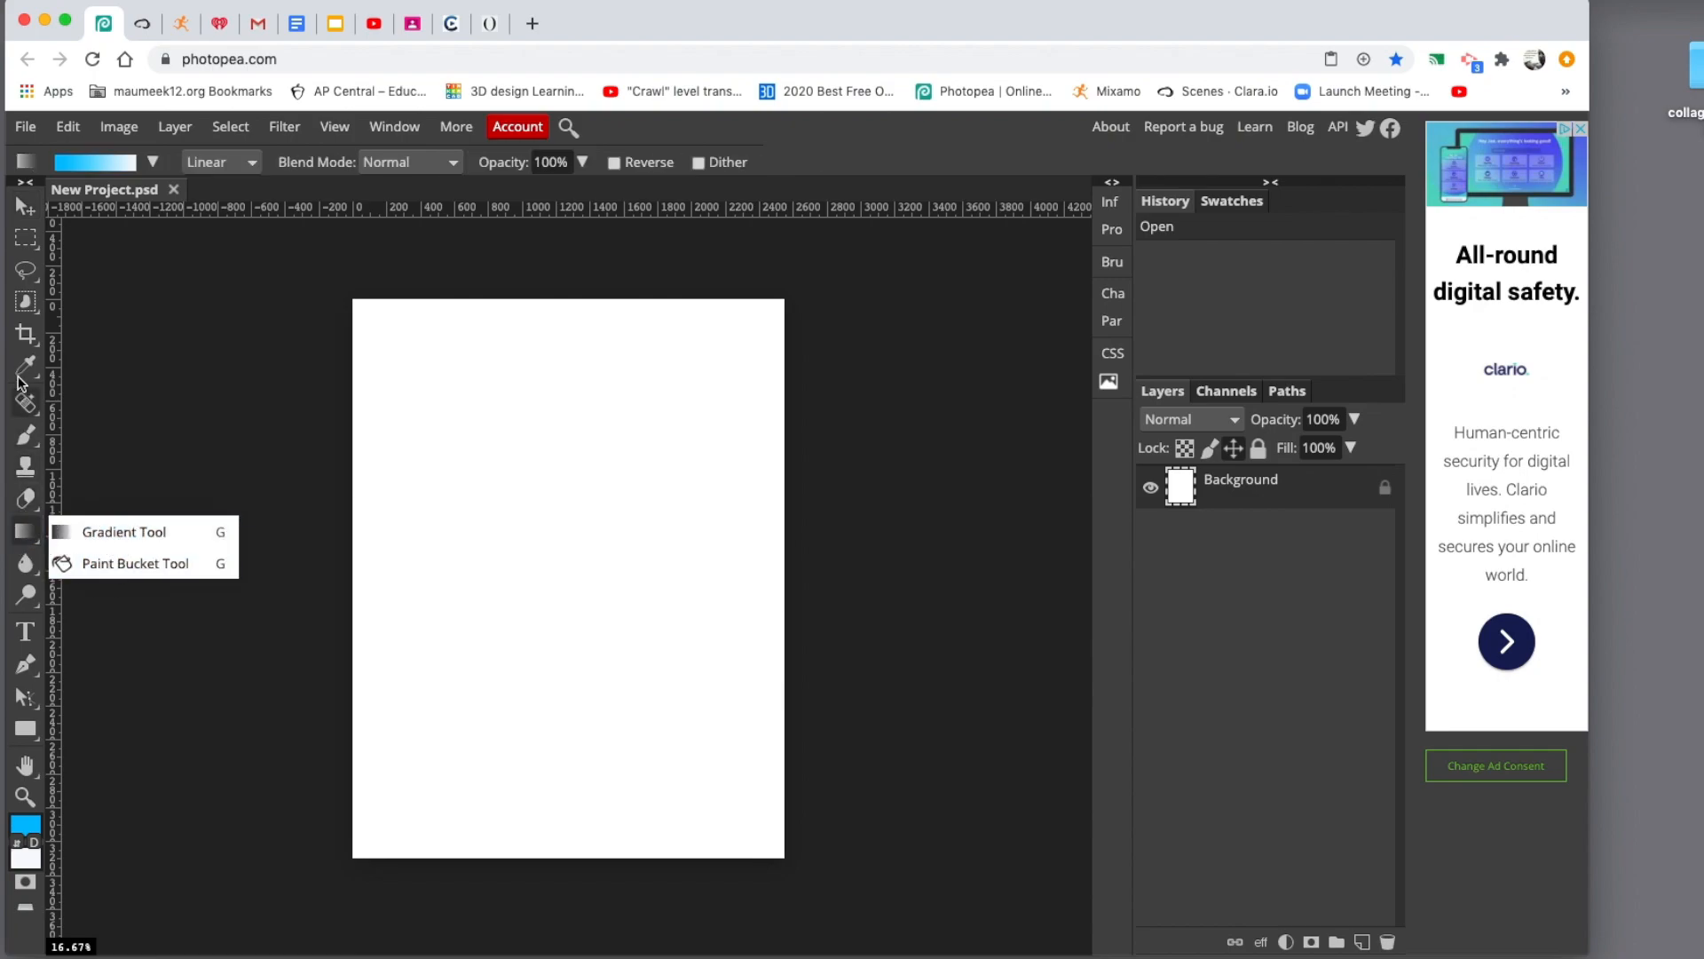
left_click(32, 443)
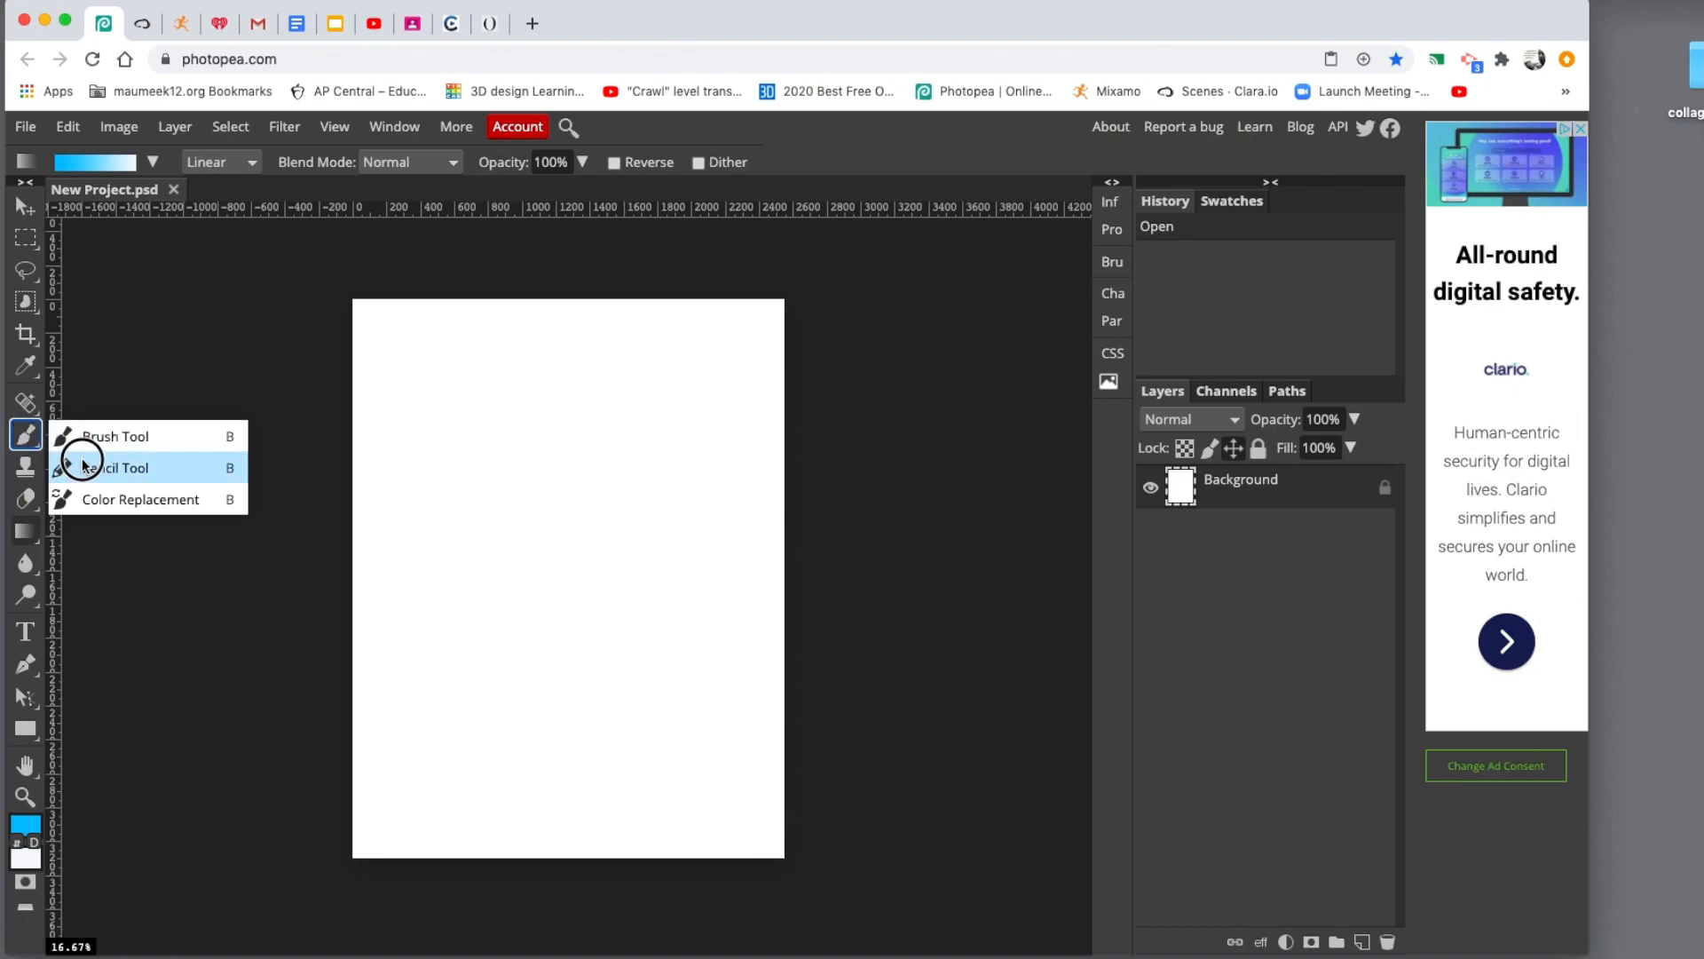
left_click(24, 439)
left_click(28, 531)
mouse_move(27, 530)
left_mouse_down()
mouse_move(104, 540)
mouse_move(115, 566)
left_mouse_up()
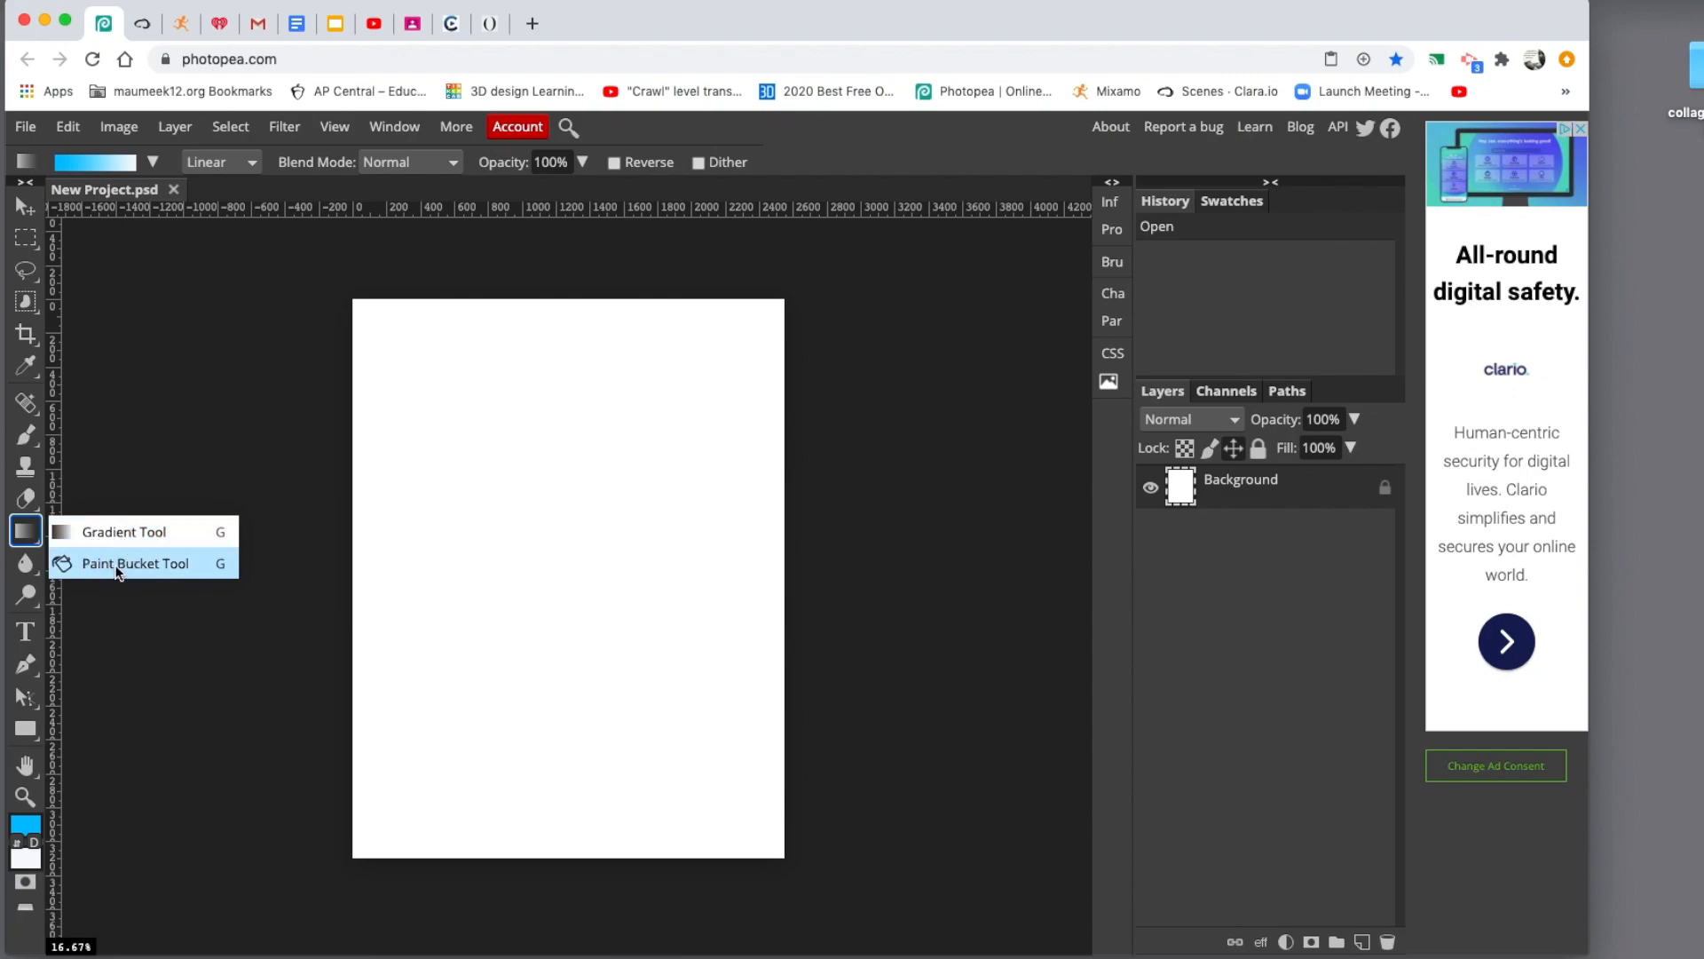
left_click(116, 566)
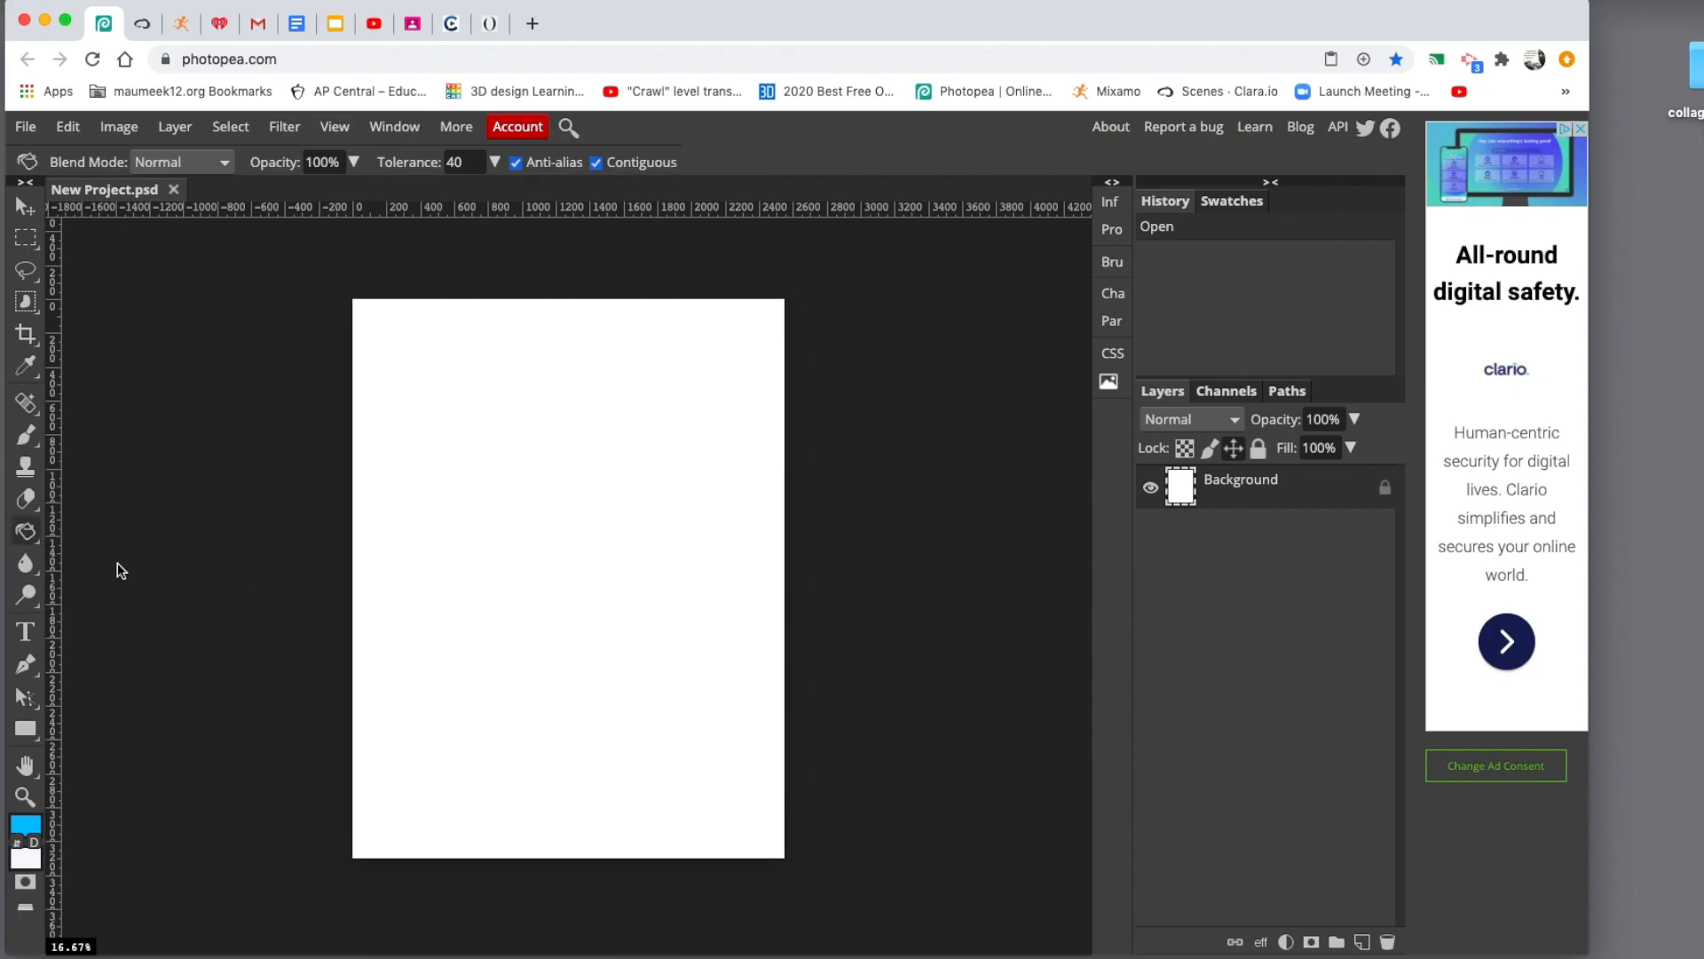
left_click(469, 509)
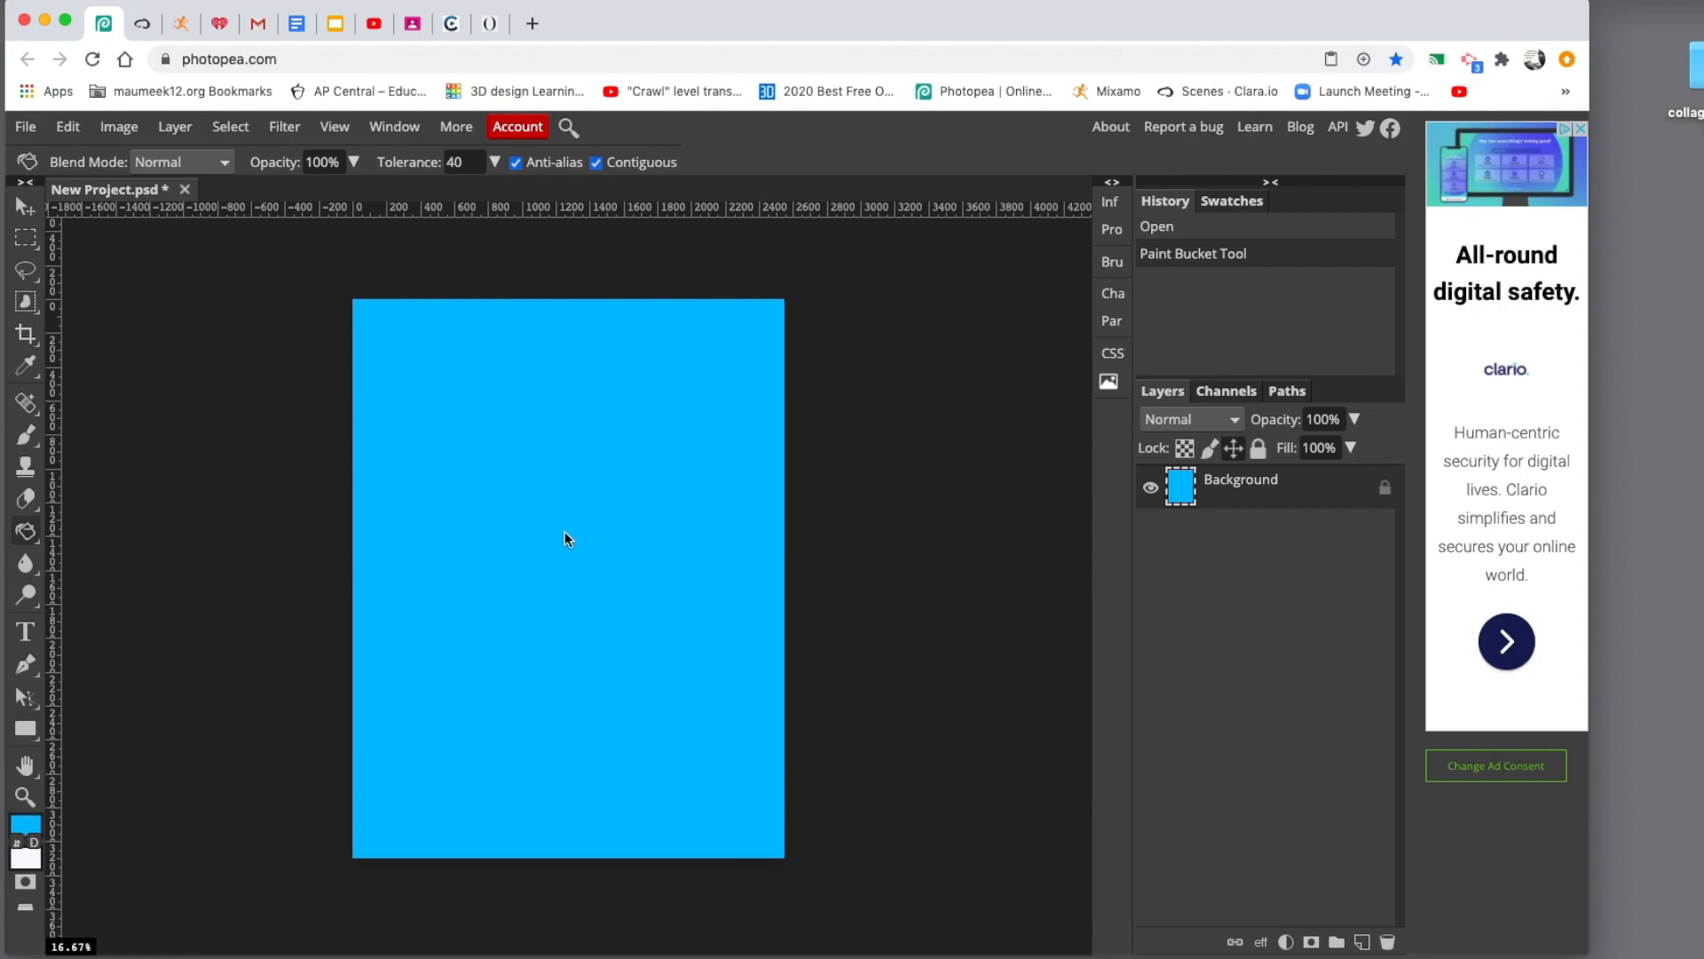
Step: Apply a vertical linear gradient from light blue at the canvas top to near-white at its bottom with the Gradient Tool
left_click(27, 533)
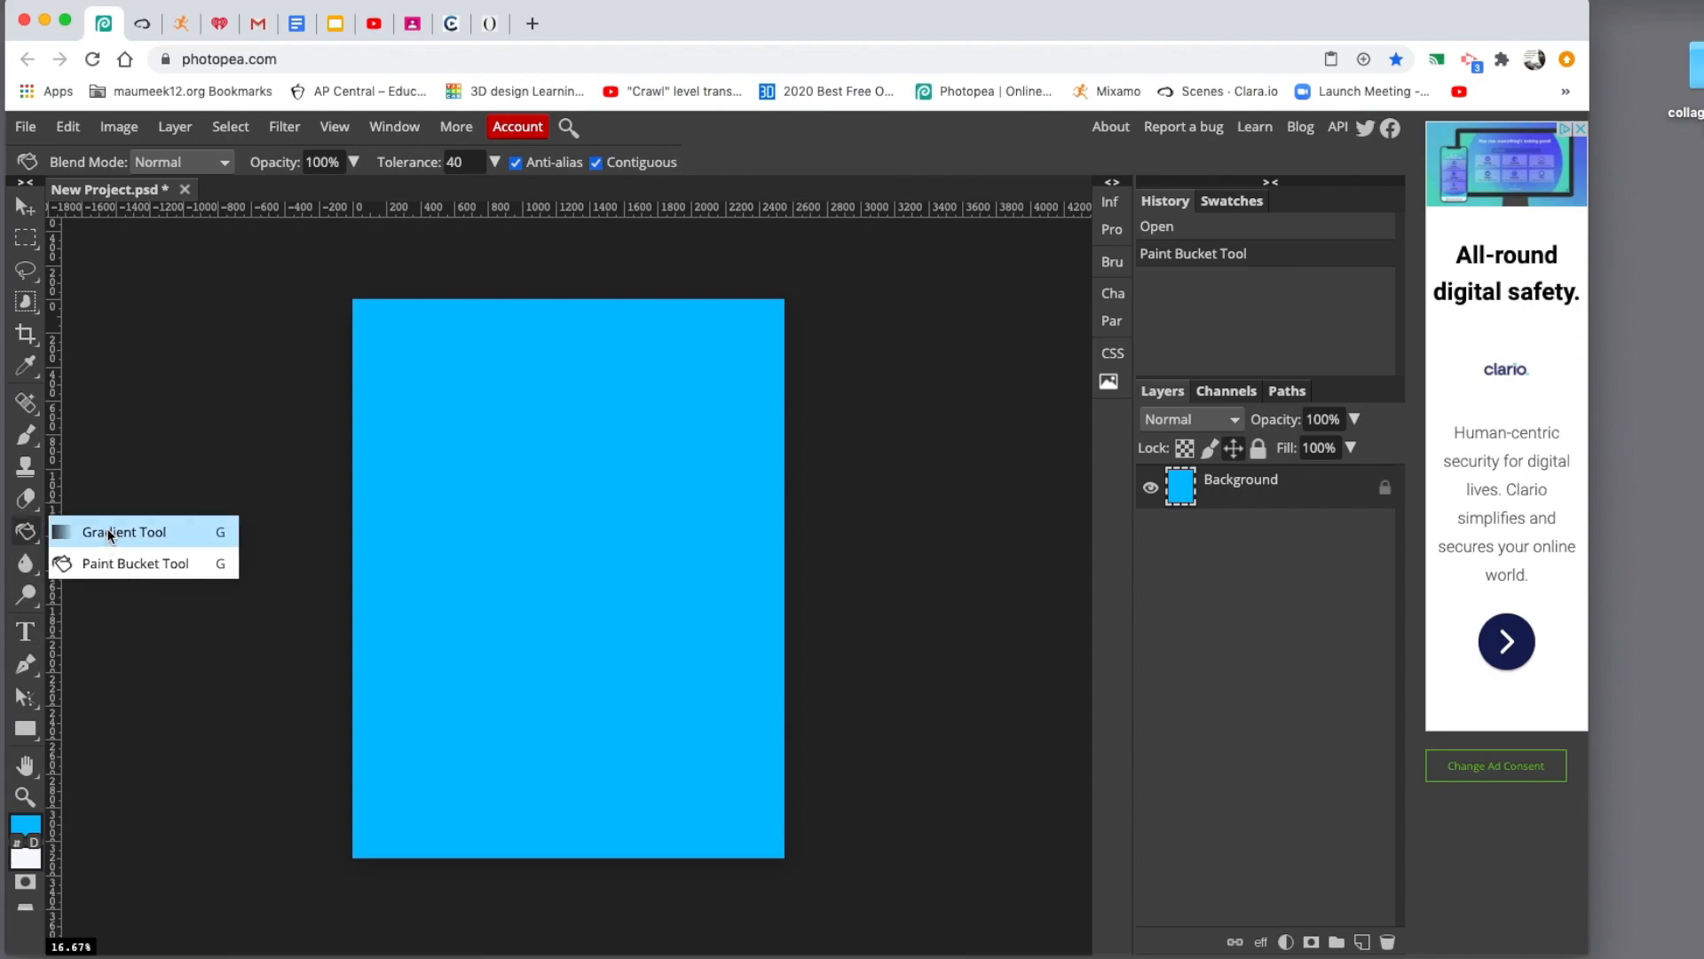
left_click(110, 532)
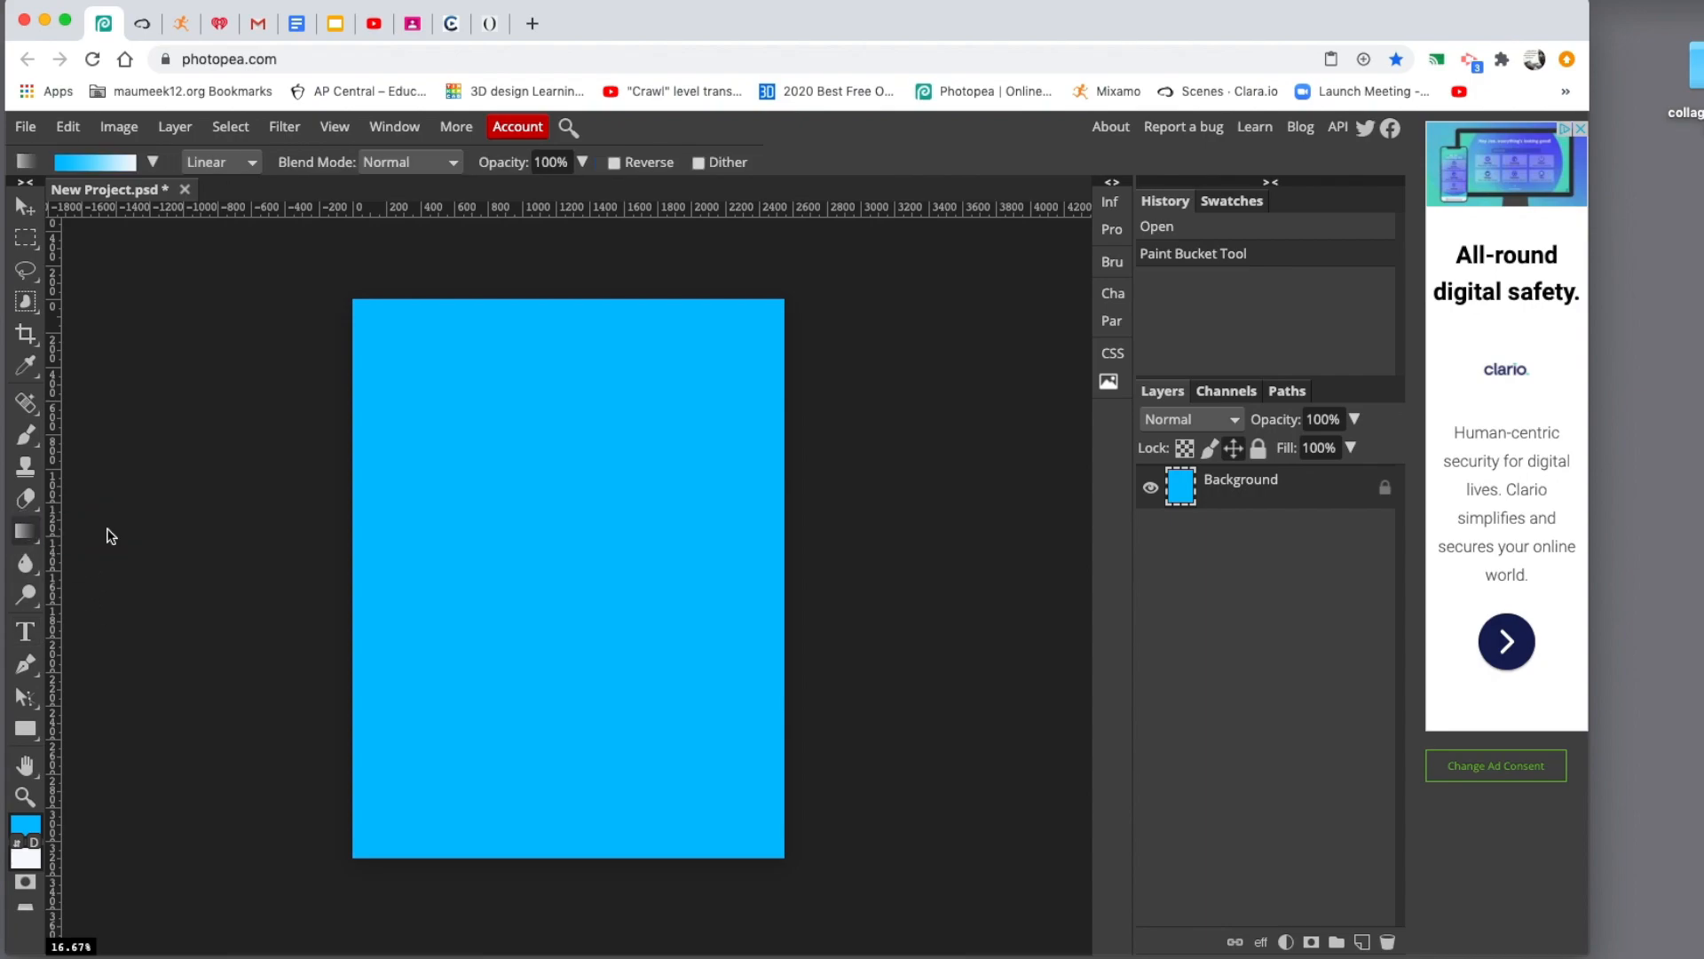
left_click(151, 162)
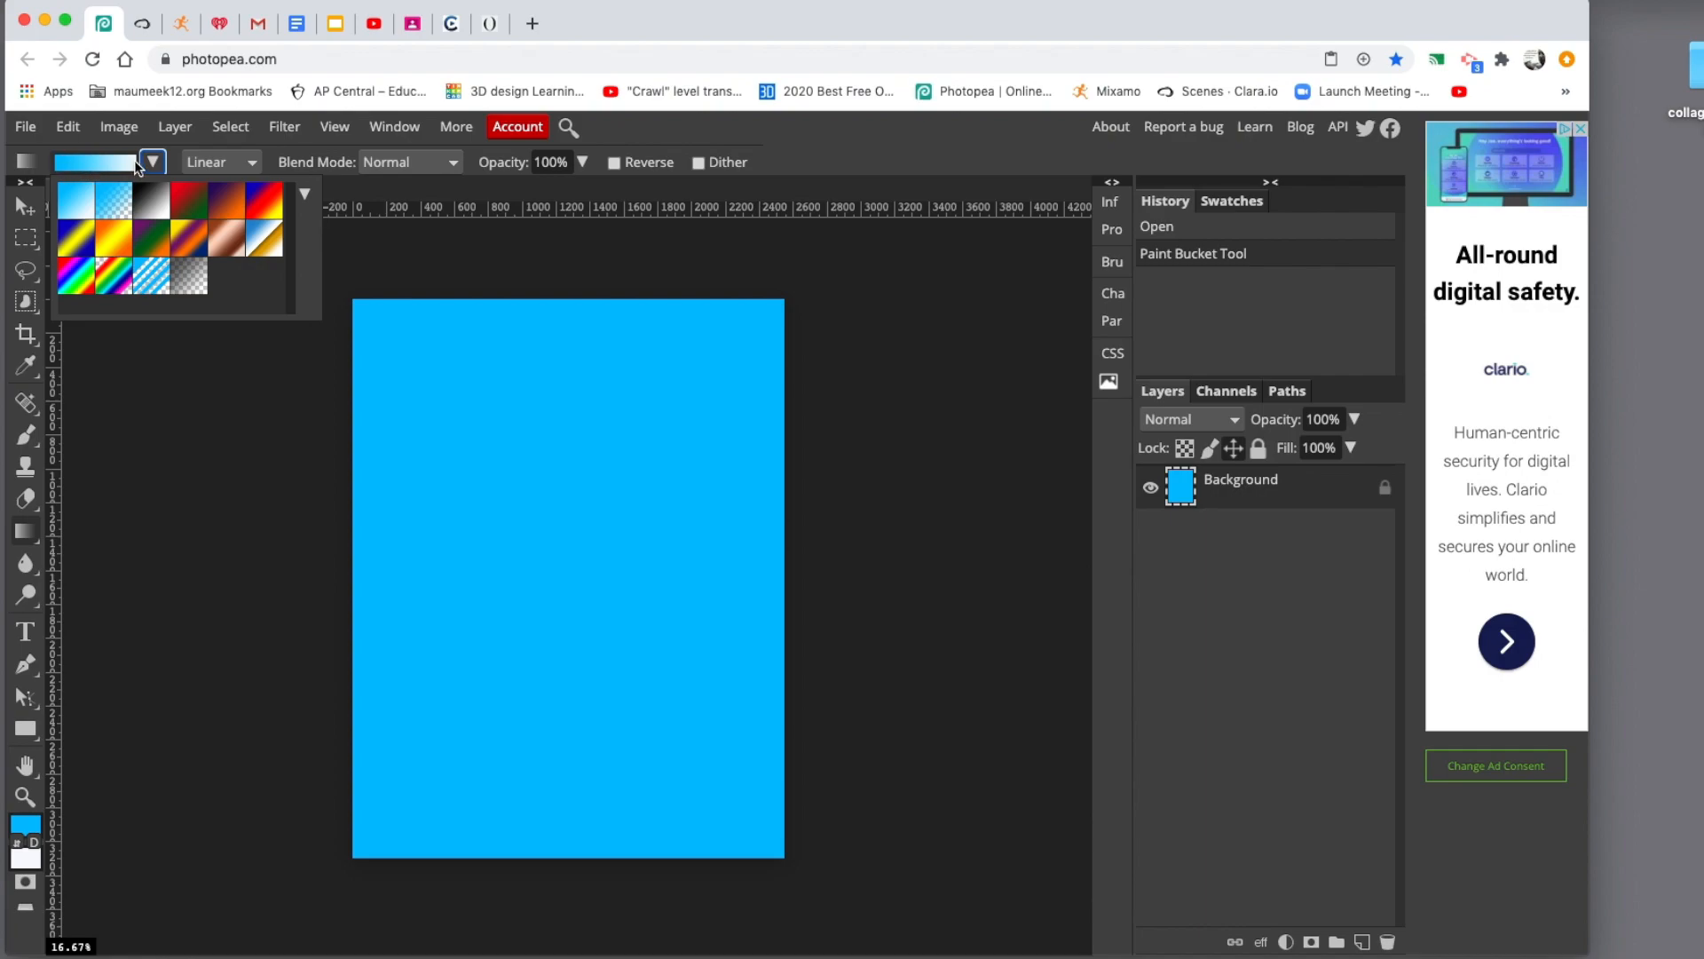
left_click(519, 333)
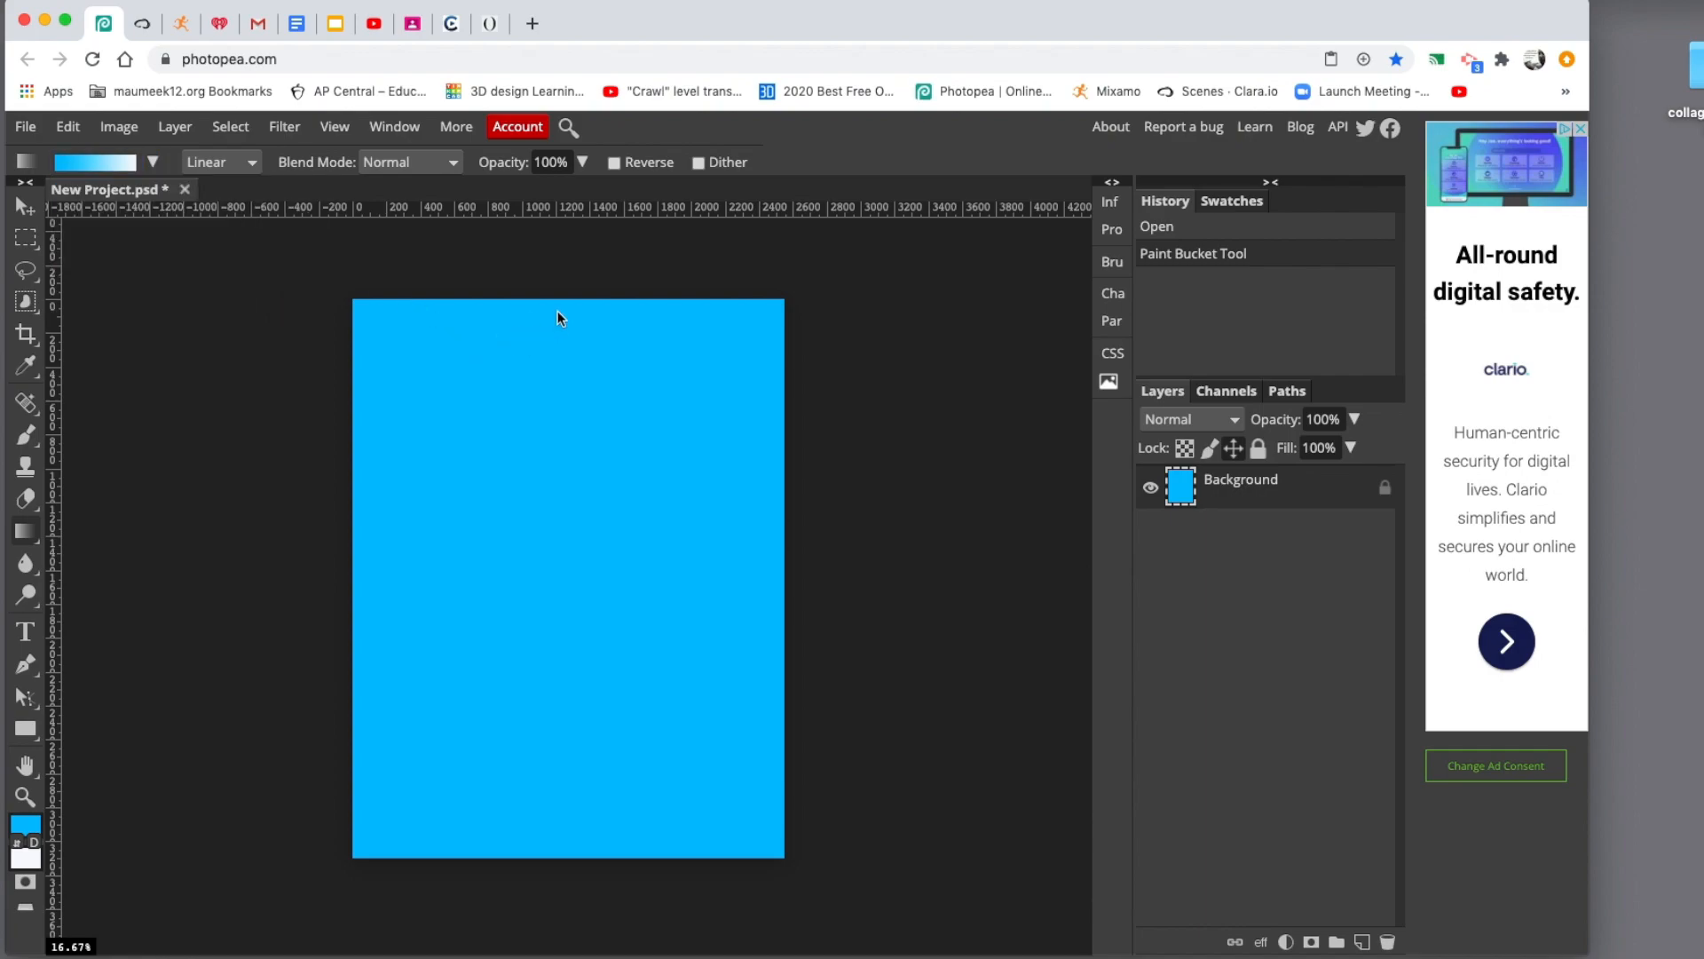
left_click_drag(557, 308, 556, 833)
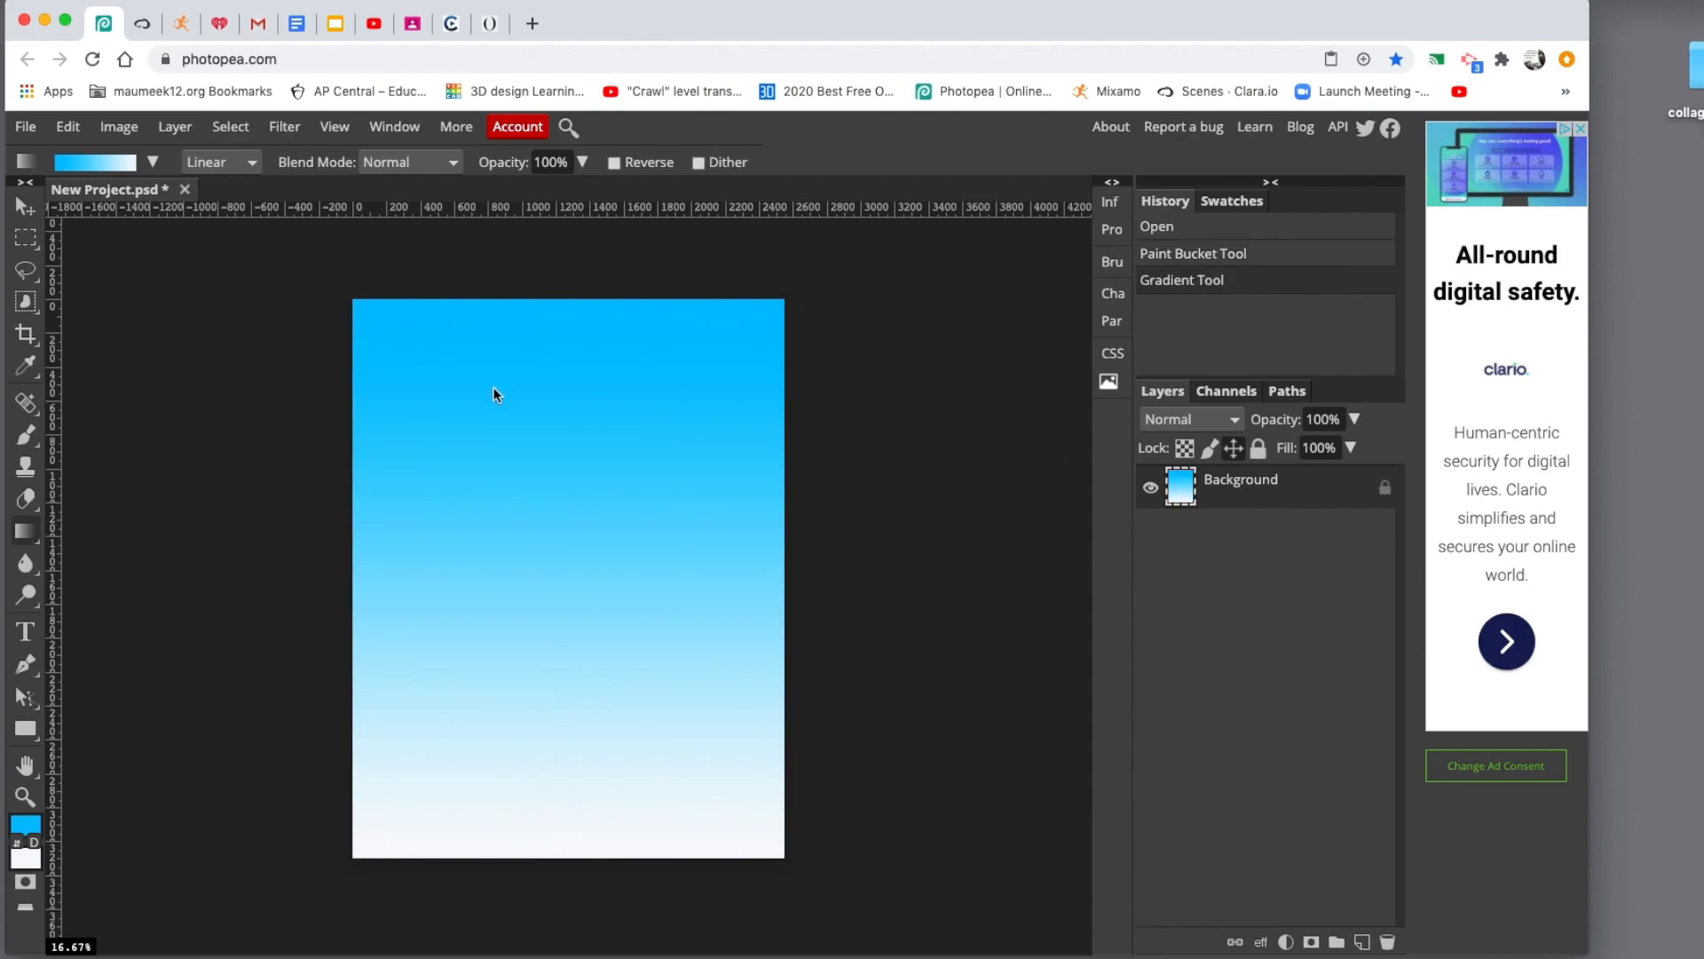
Step: Set the background colour to pure blue 0000ff and redraw the linear gradient from the canvas top to its bottom
left_click(26, 861)
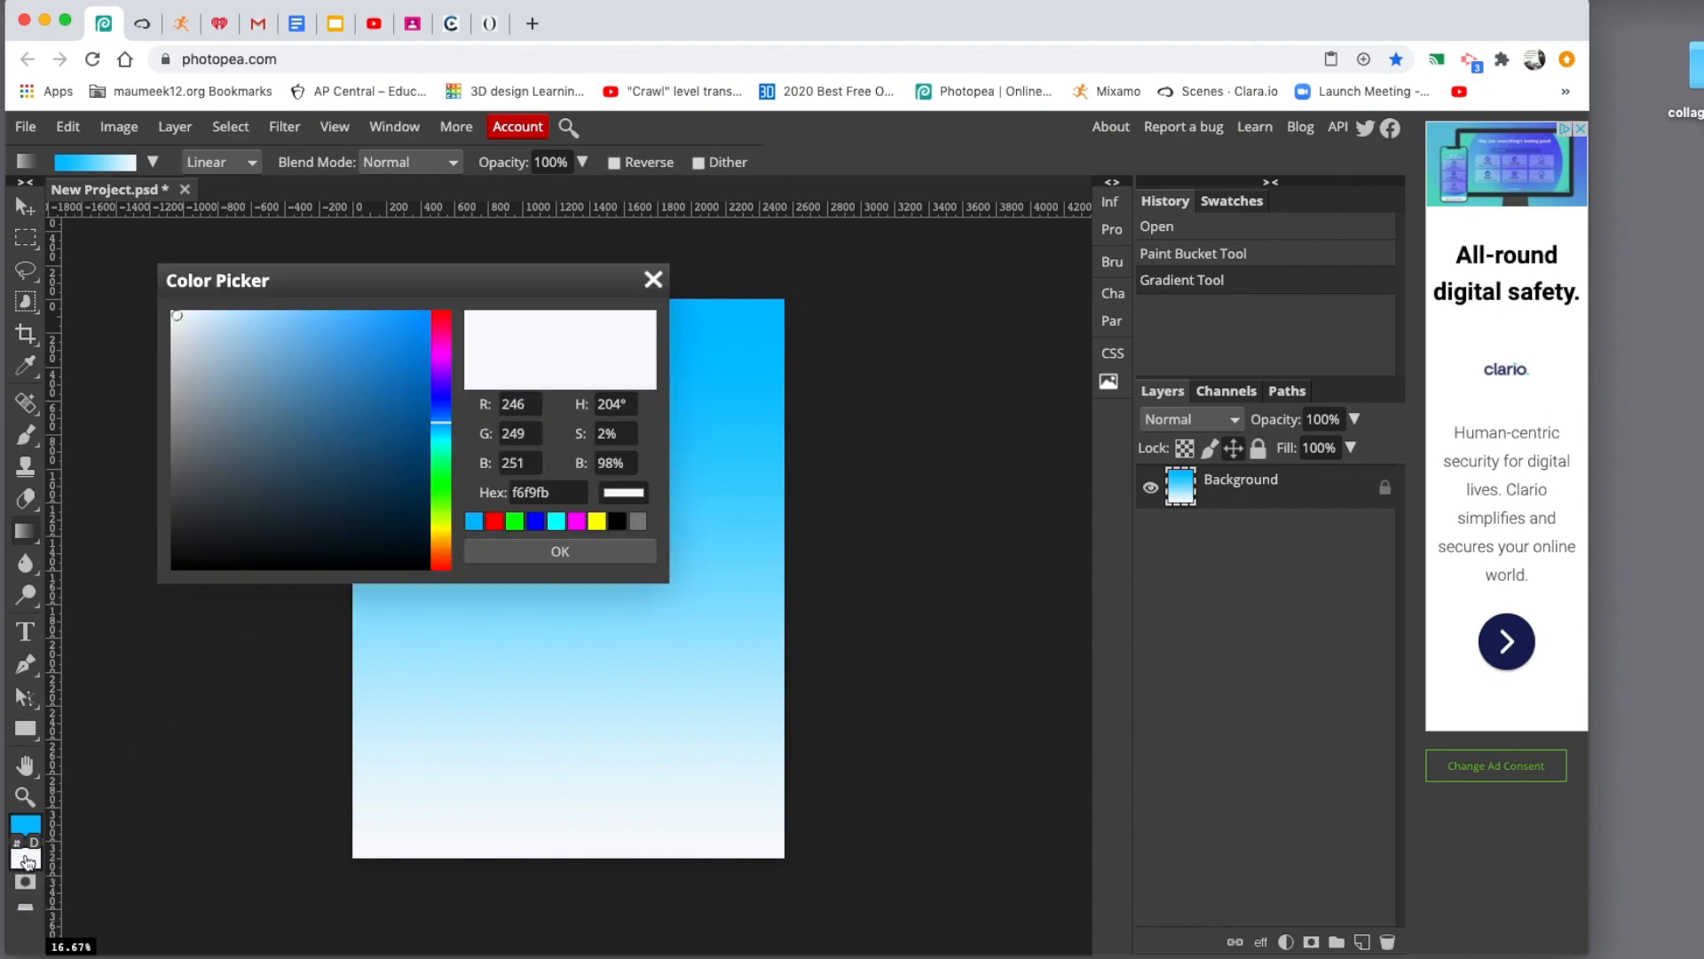
left_click(26, 827)
left_click(24, 859)
left_click(535, 524)
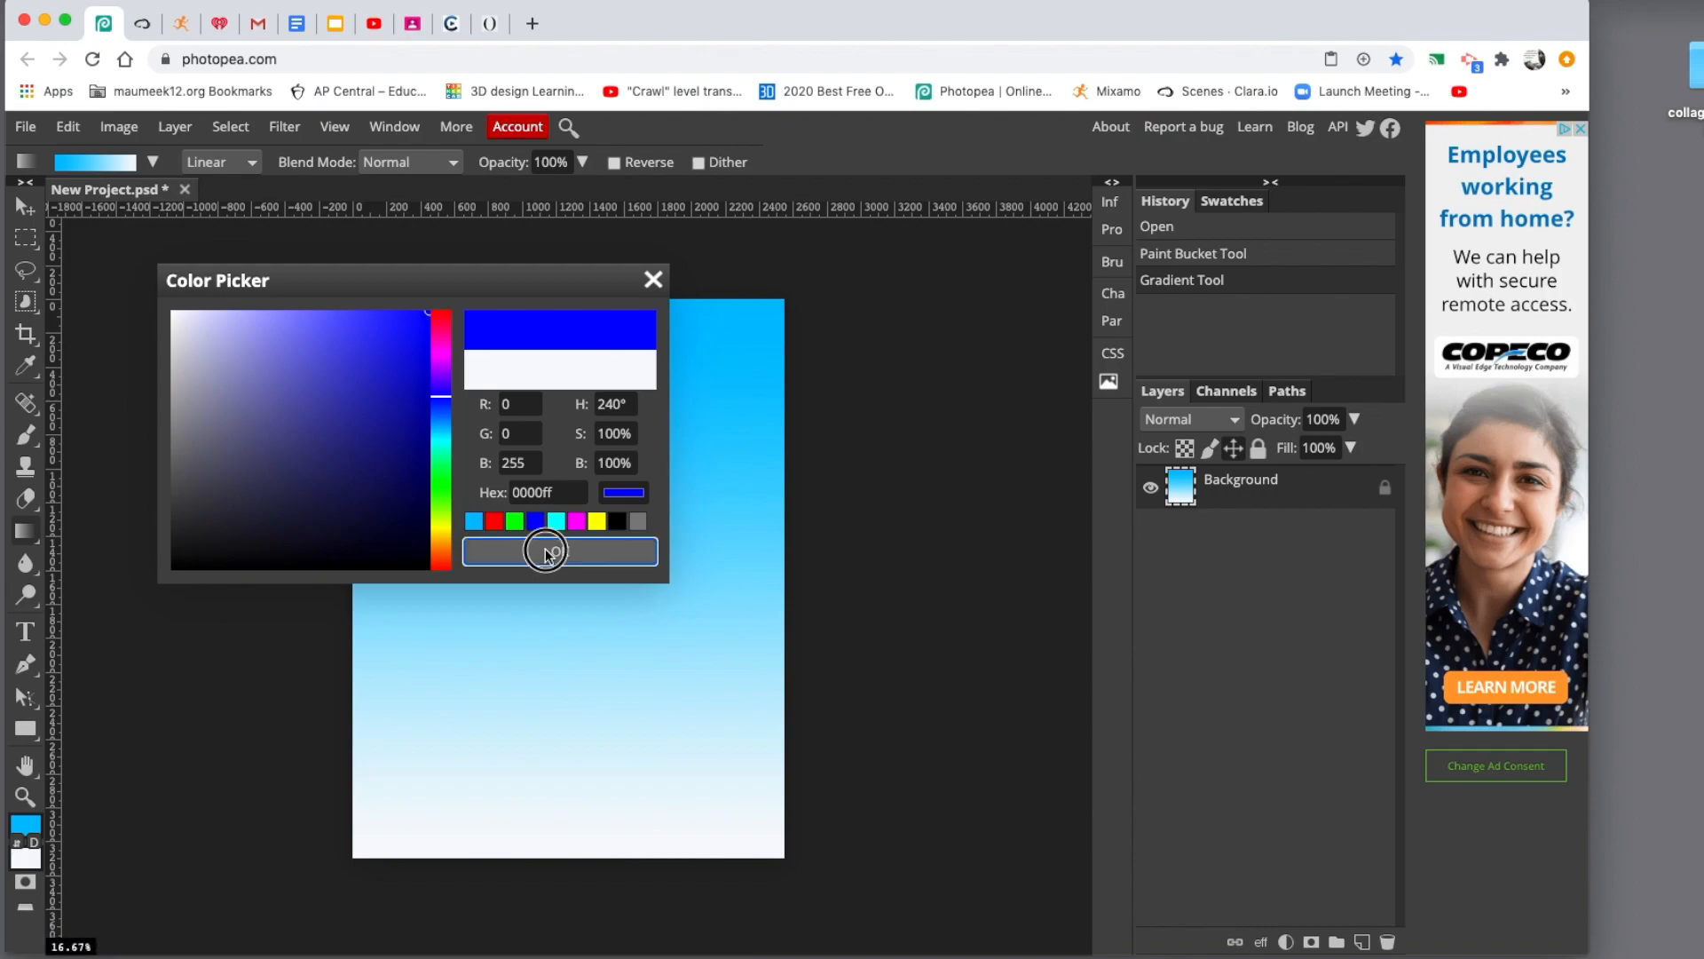
left_click(551, 551)
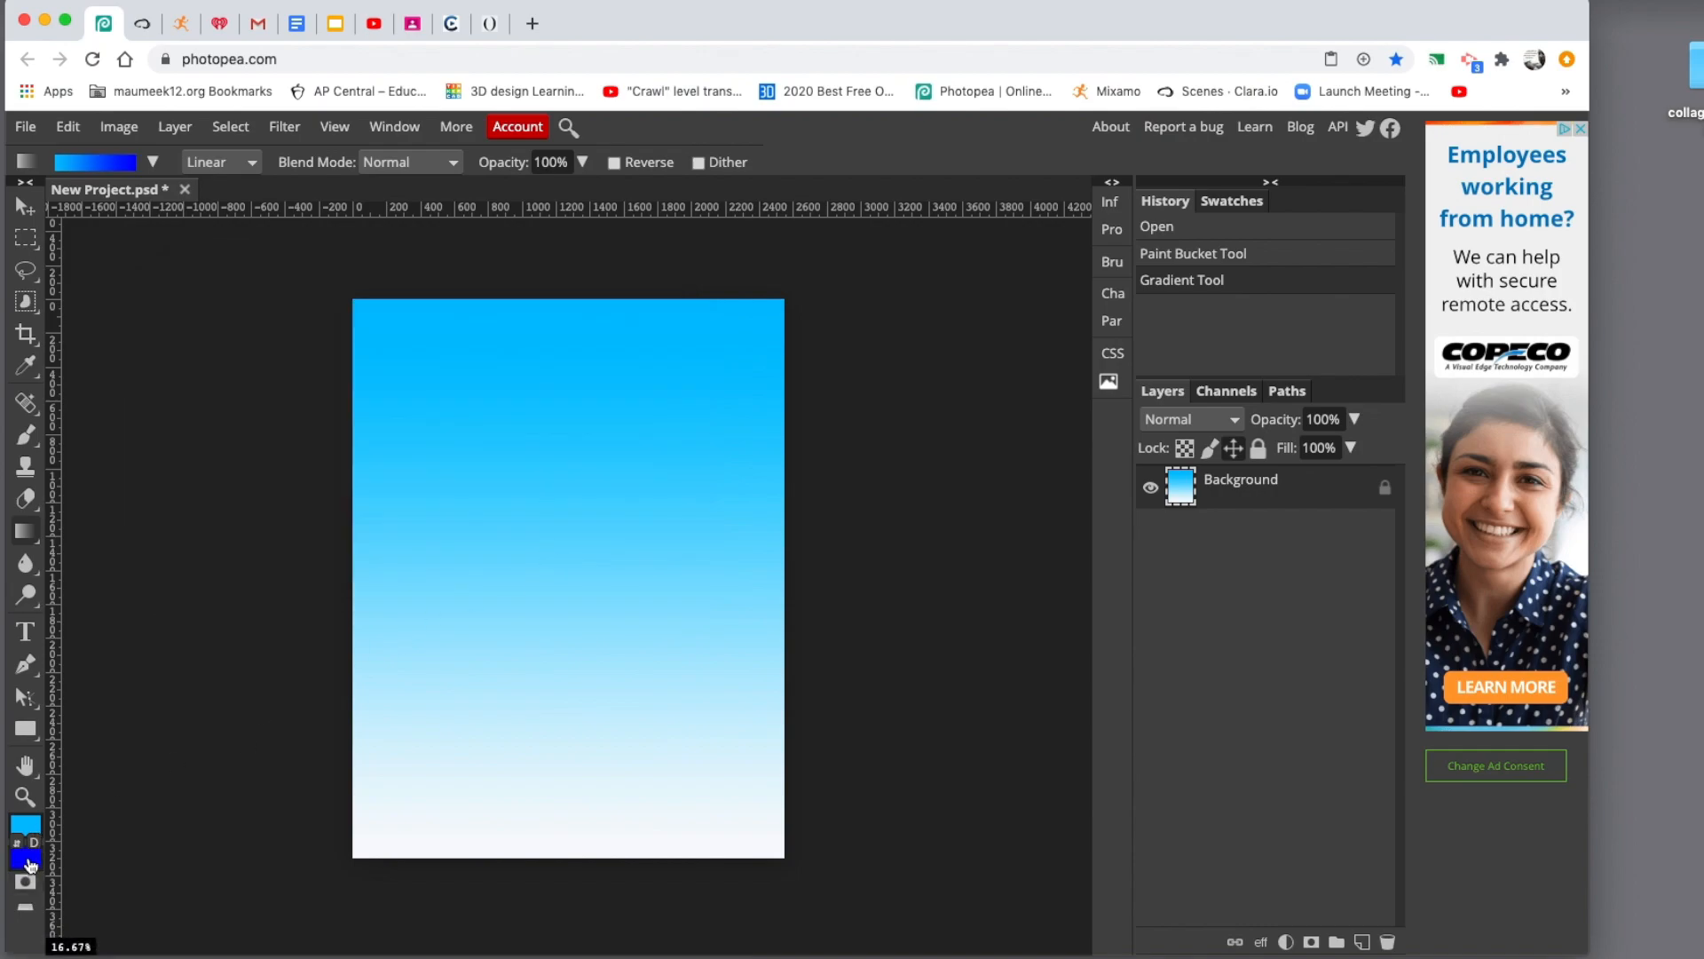
left_click_drag(555, 308, 559, 825)
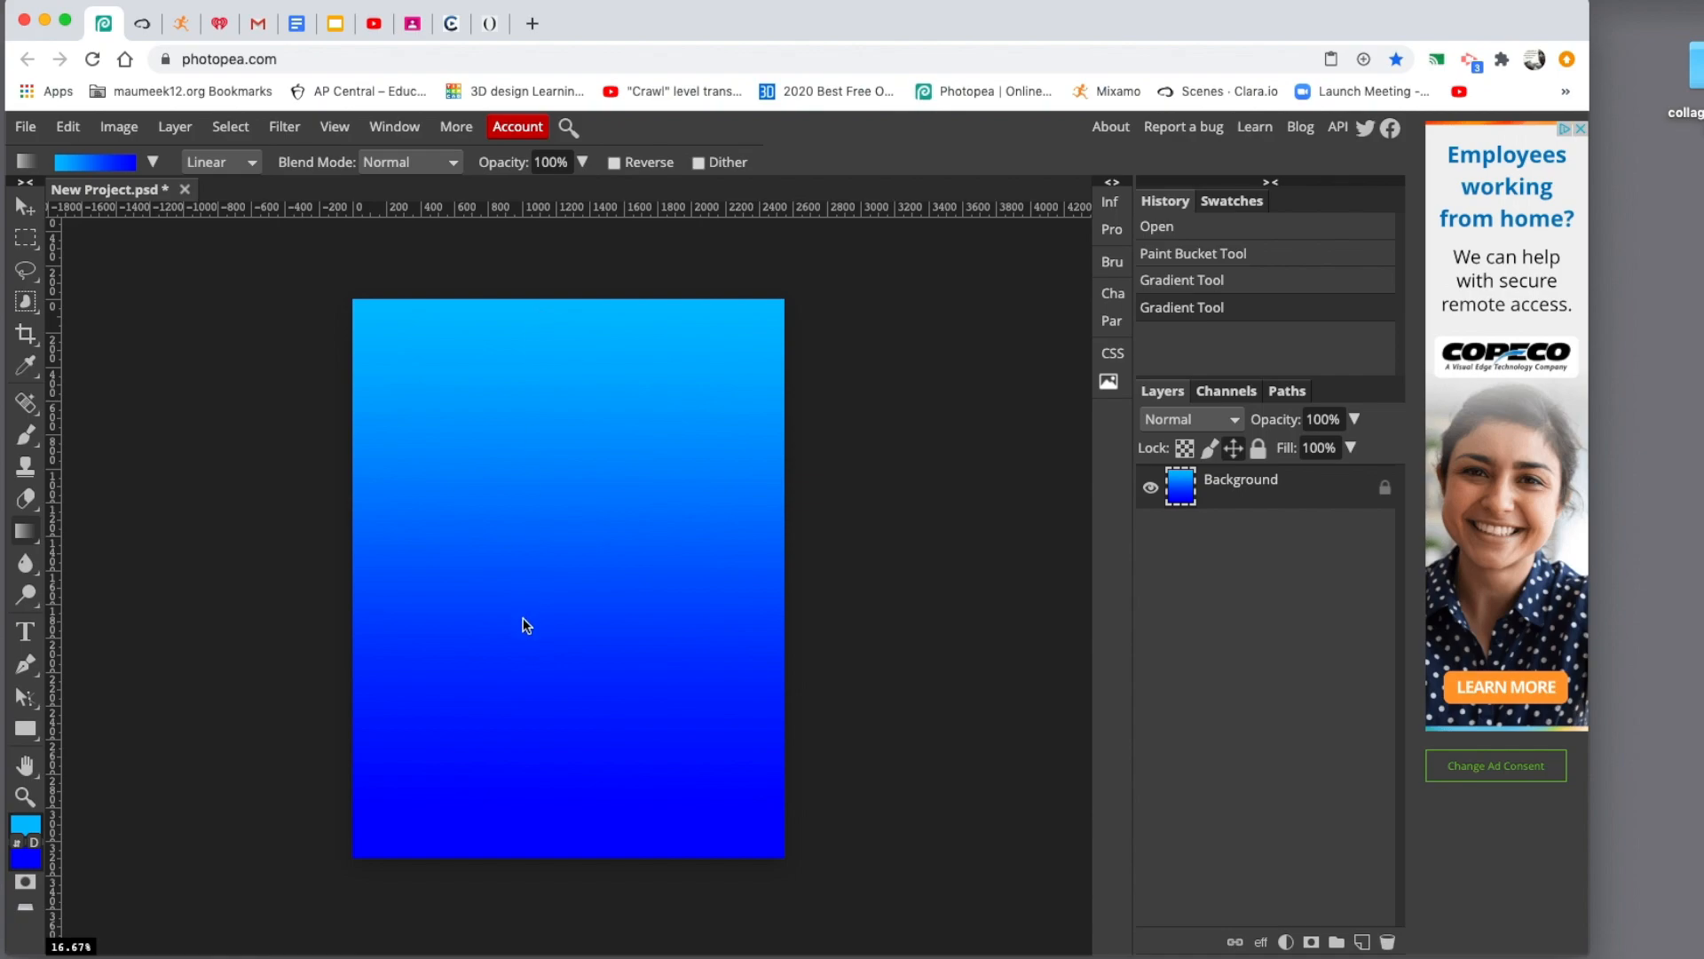
Step: Keep the light blue foreground, set the background colour to near-white, and redraw the linear gradient from the canvas top to its bottom
left_click(27, 828)
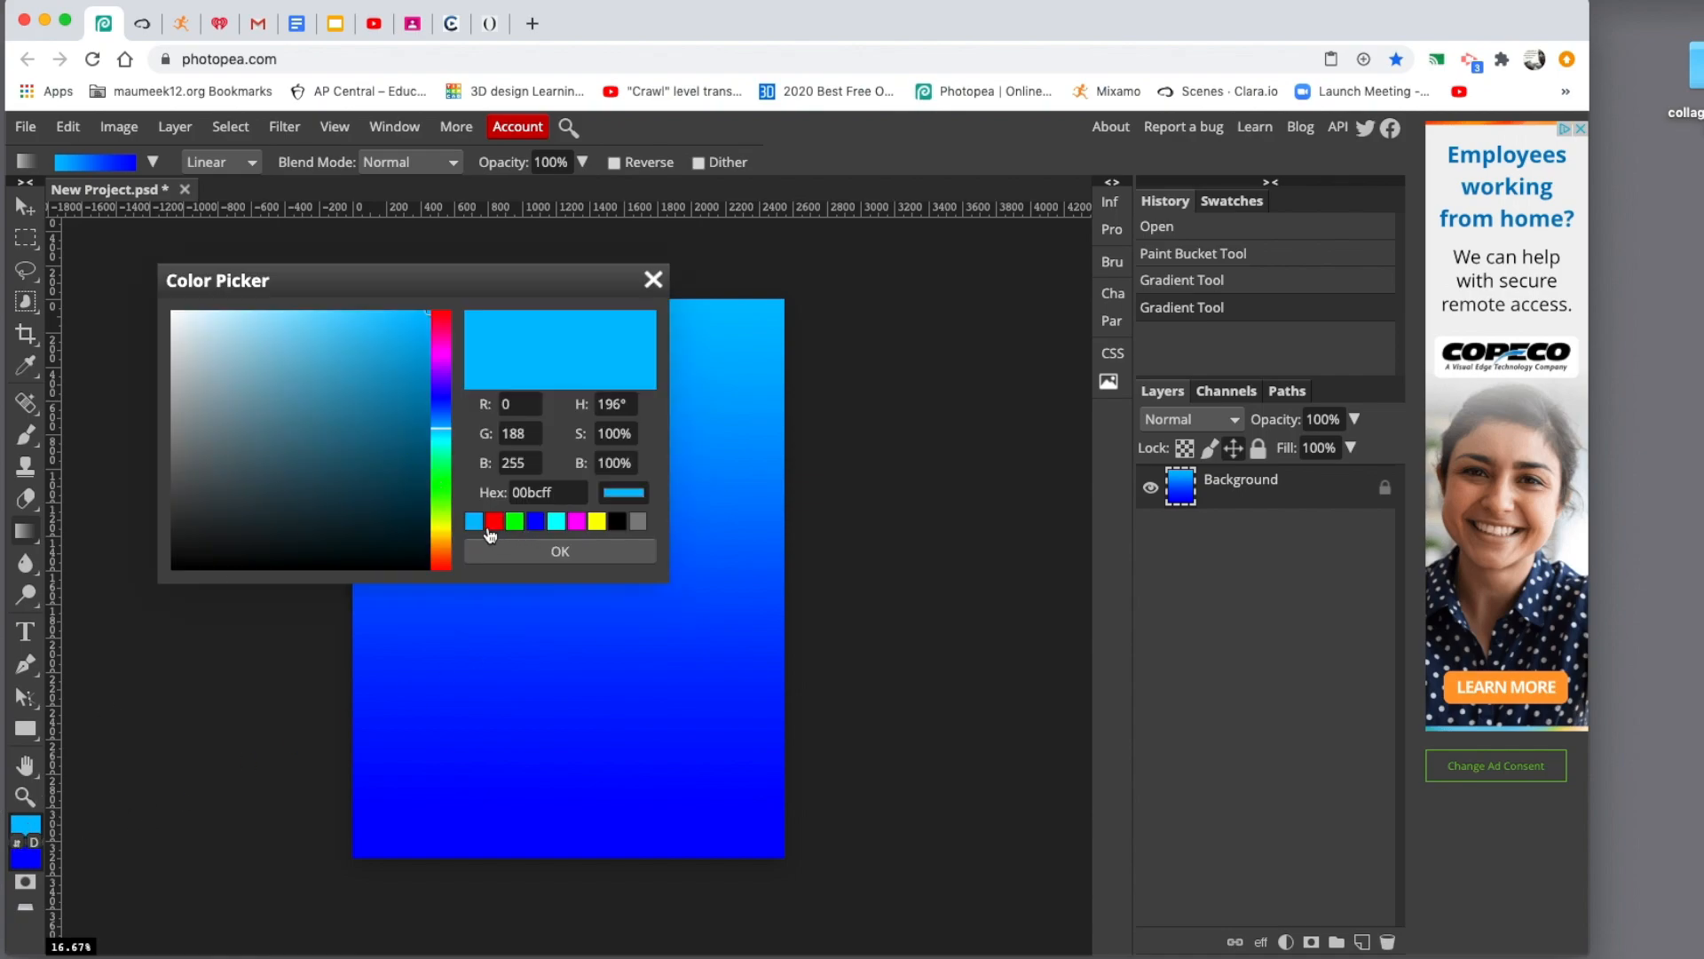
left_click(541, 551)
left_click(25, 858)
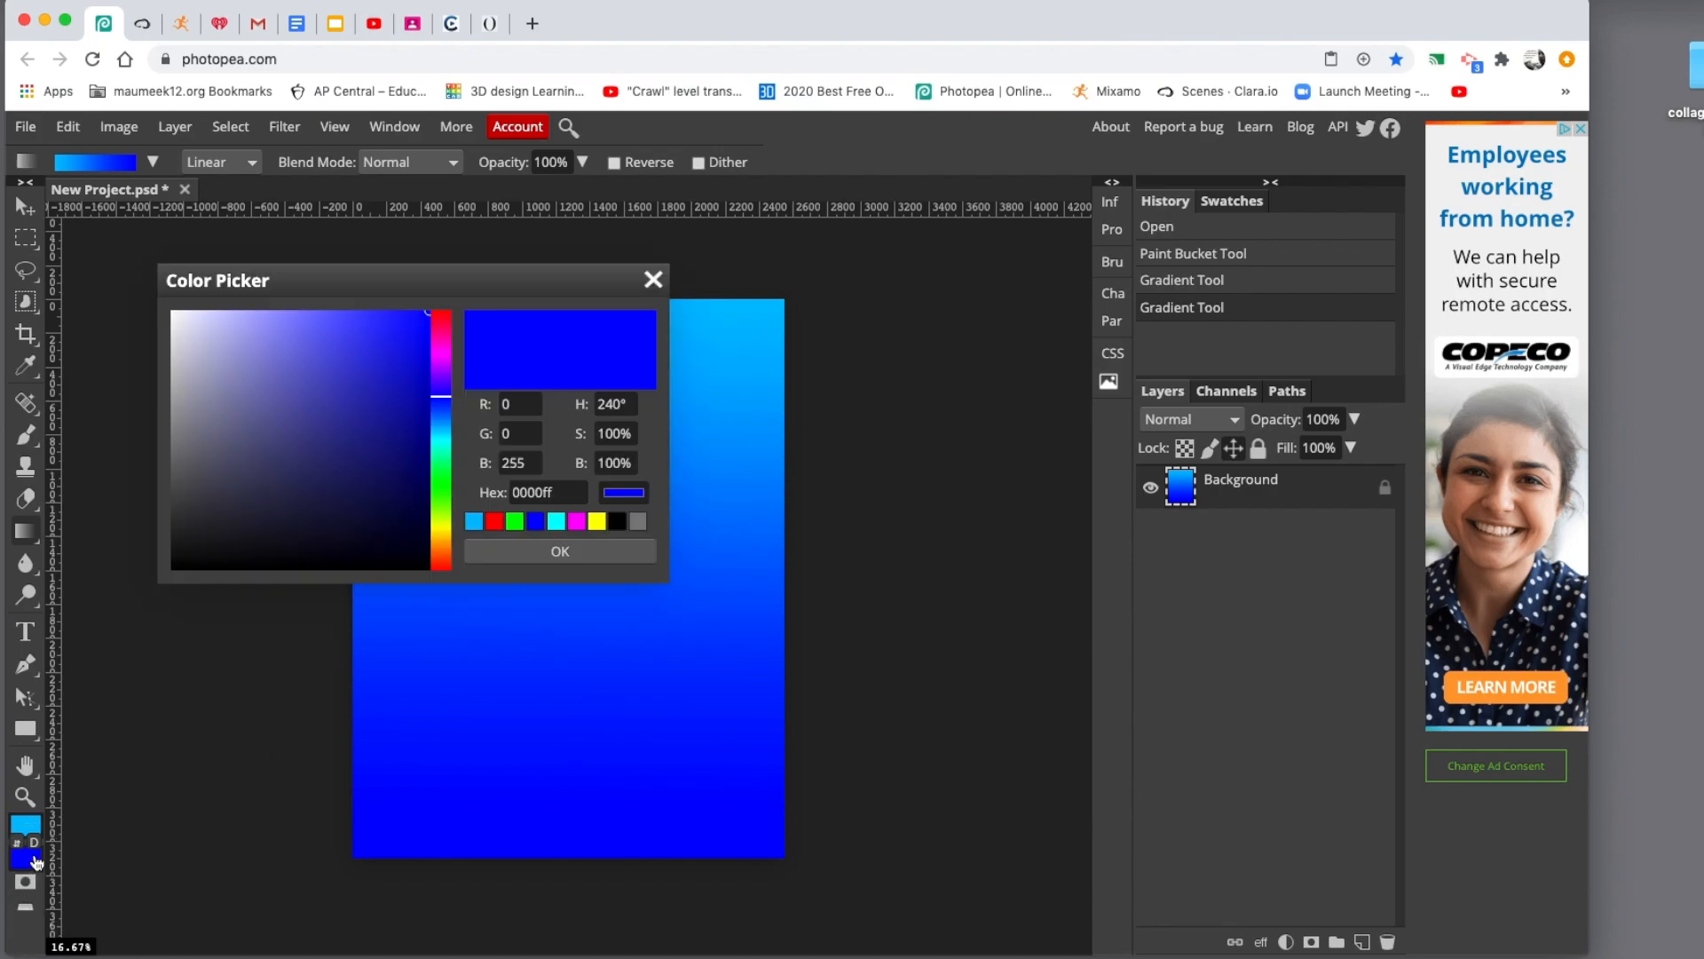
left_click(176, 317)
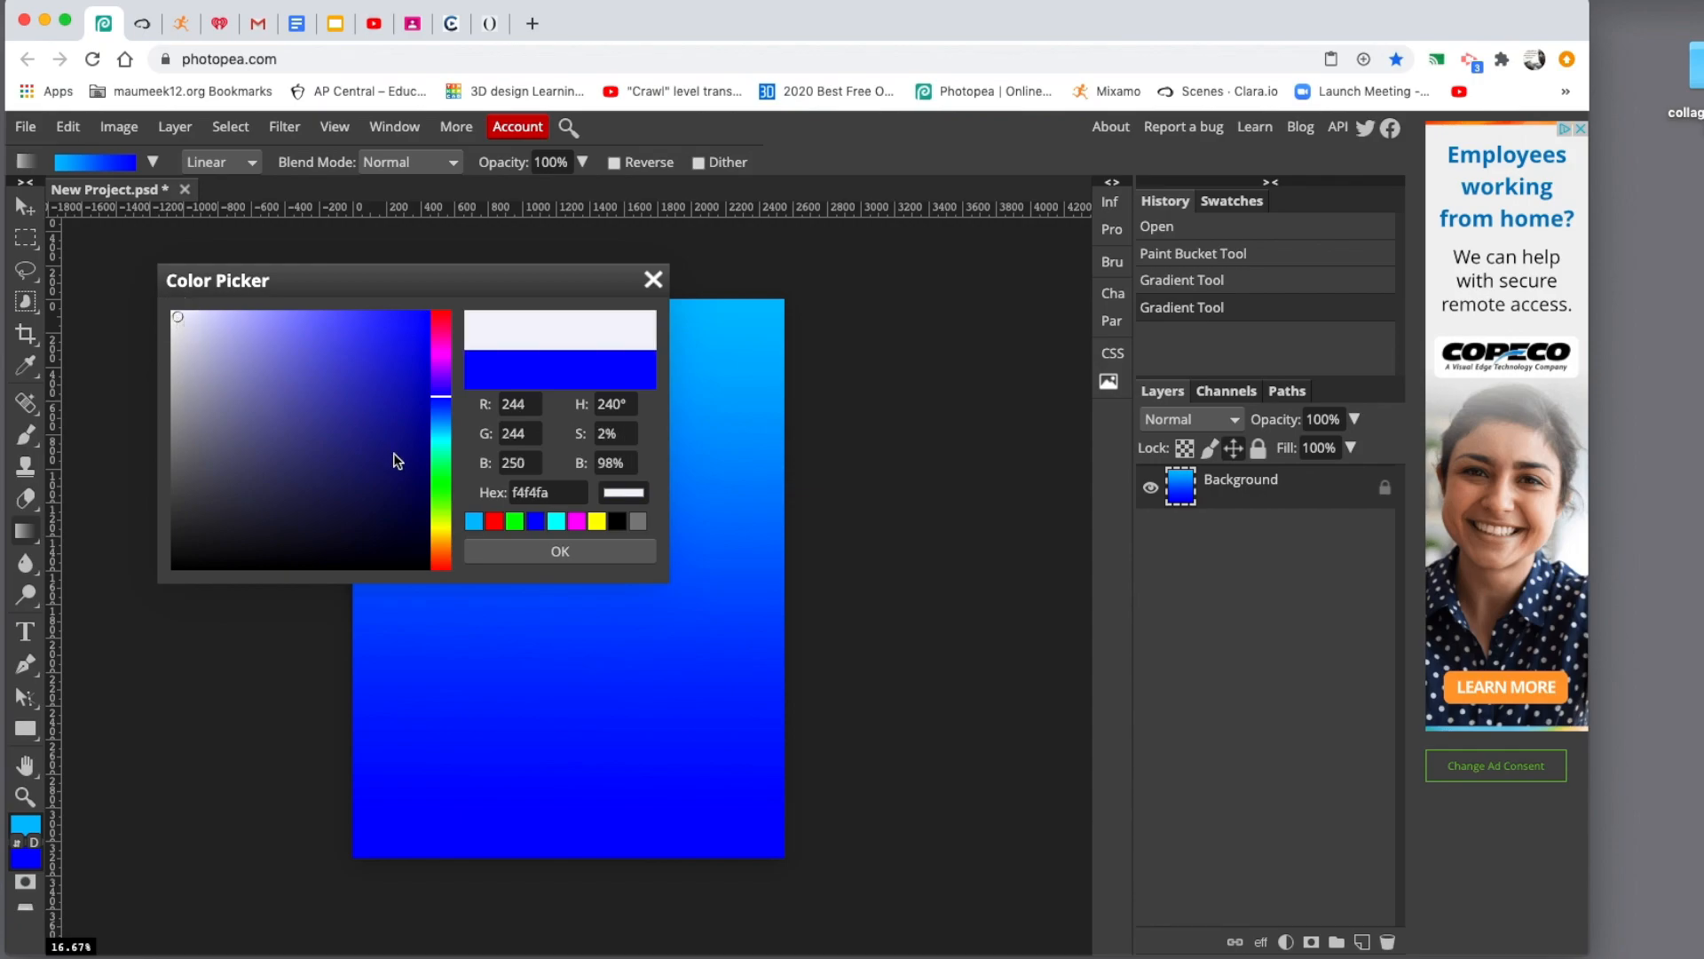
mouse_move(443, 395)
left_mouse_down()
mouse_move(442, 438)
mouse_move(442, 400)
left_mouse_up()
left_click(527, 552)
left_click_drag(563, 315, 569, 819)
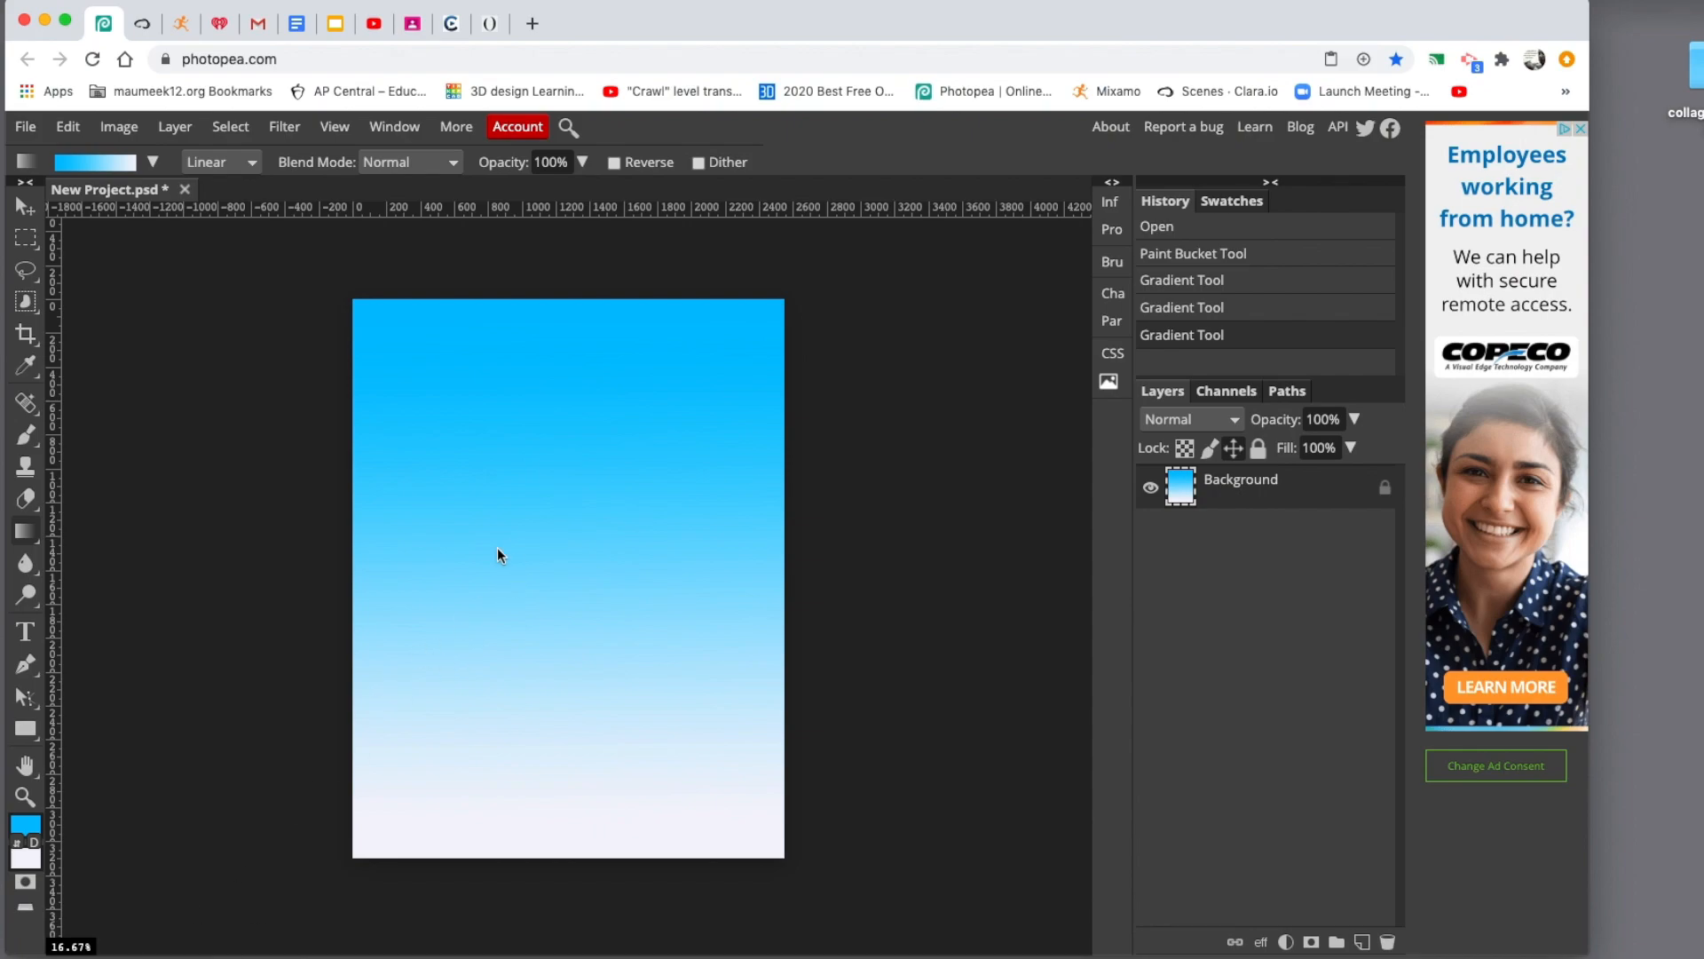
Step: Switch to Finder and place "full body isolation.jpg" from the ew folder into the Photopea project
left_click(184, 955)
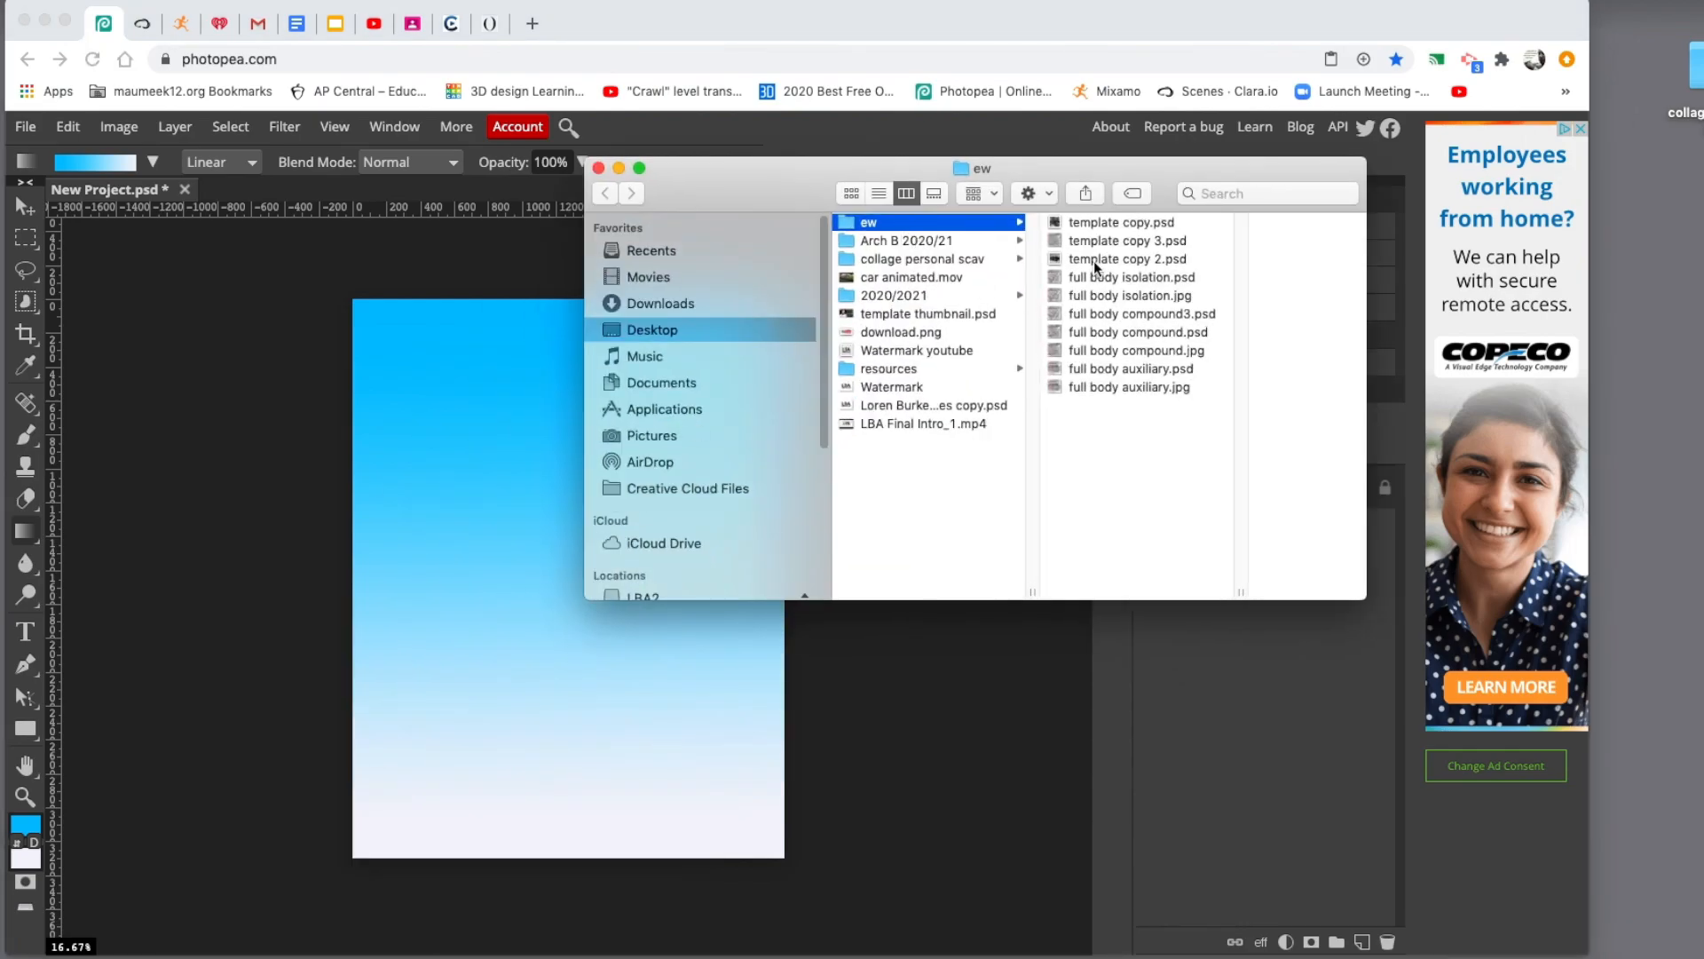
left_click(1090, 295)
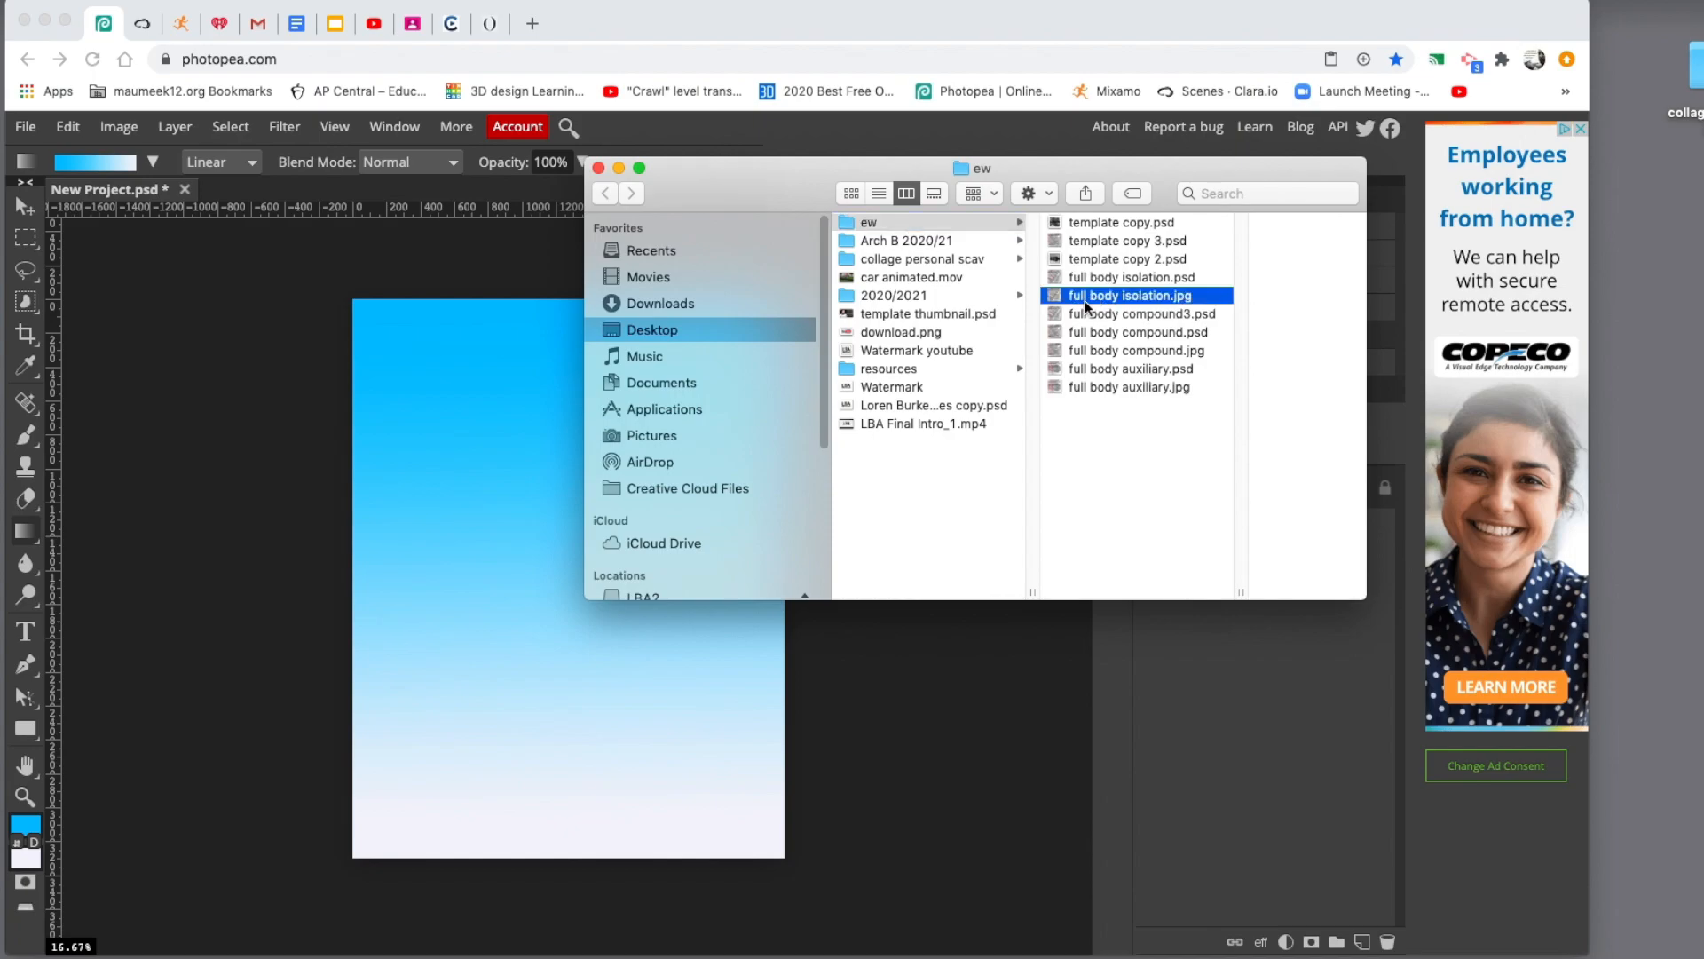
left_click_drag(930, 293, 476, 499)
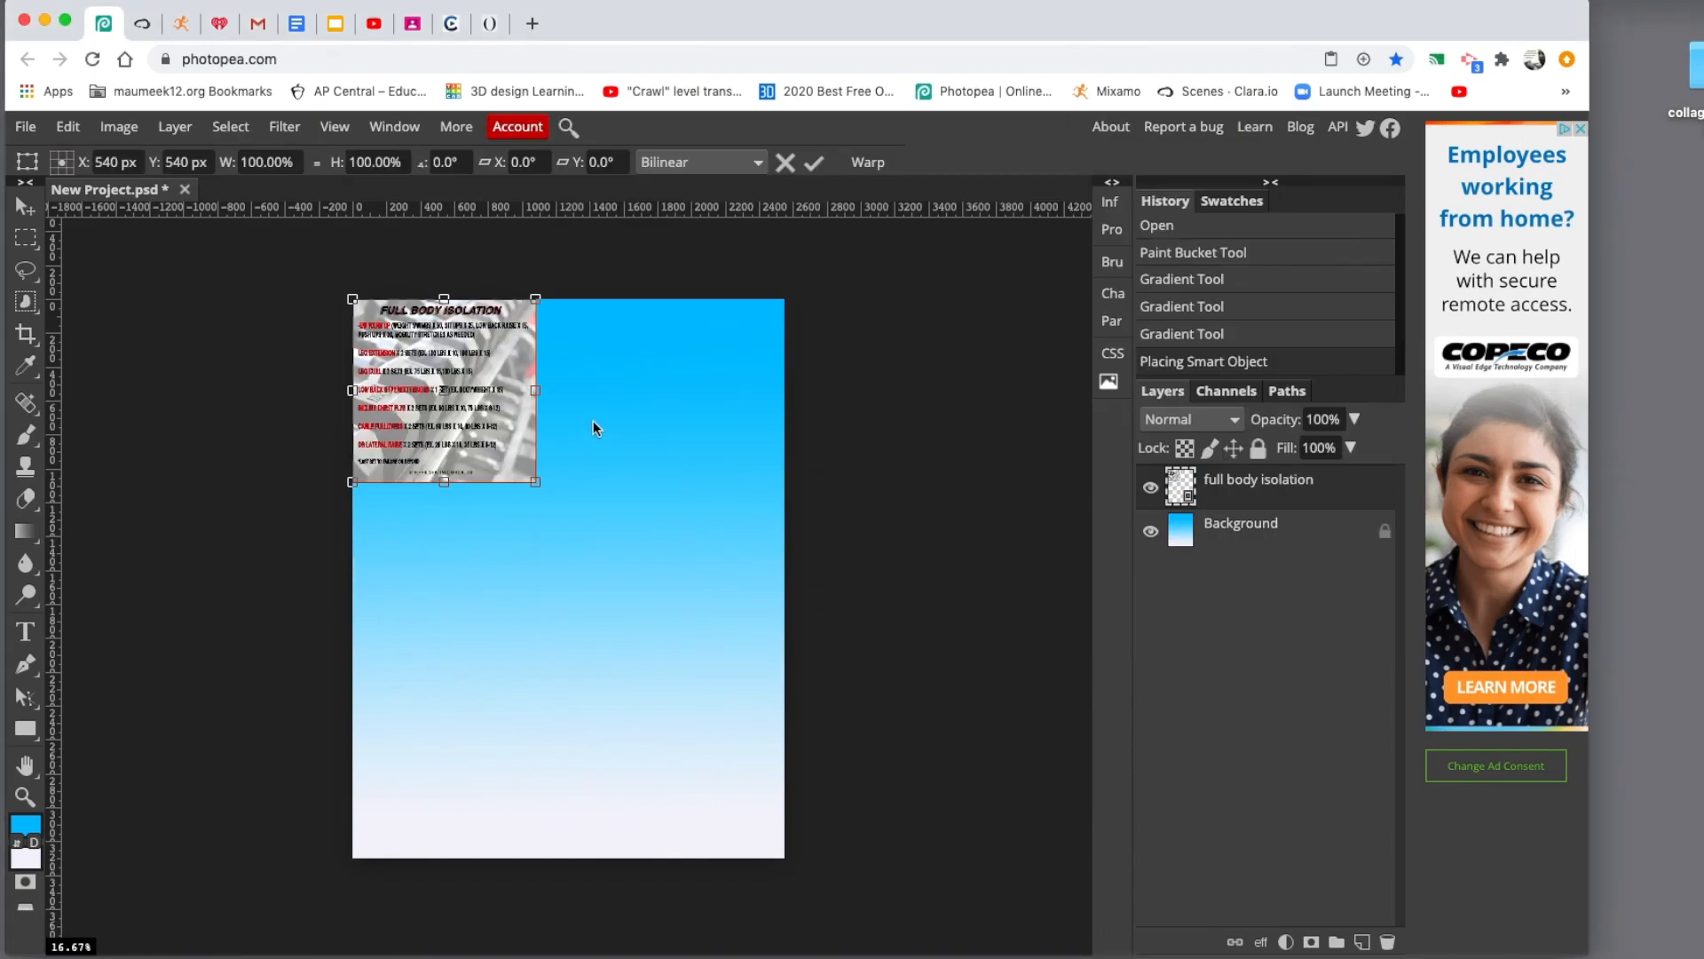
Step: Try transforming the placed image with a move, a rotation of about 5.1° and scaling to about 98% by 108%, and cancel the transform
left_click(501, 433)
left_click_drag(500, 433, 556, 511)
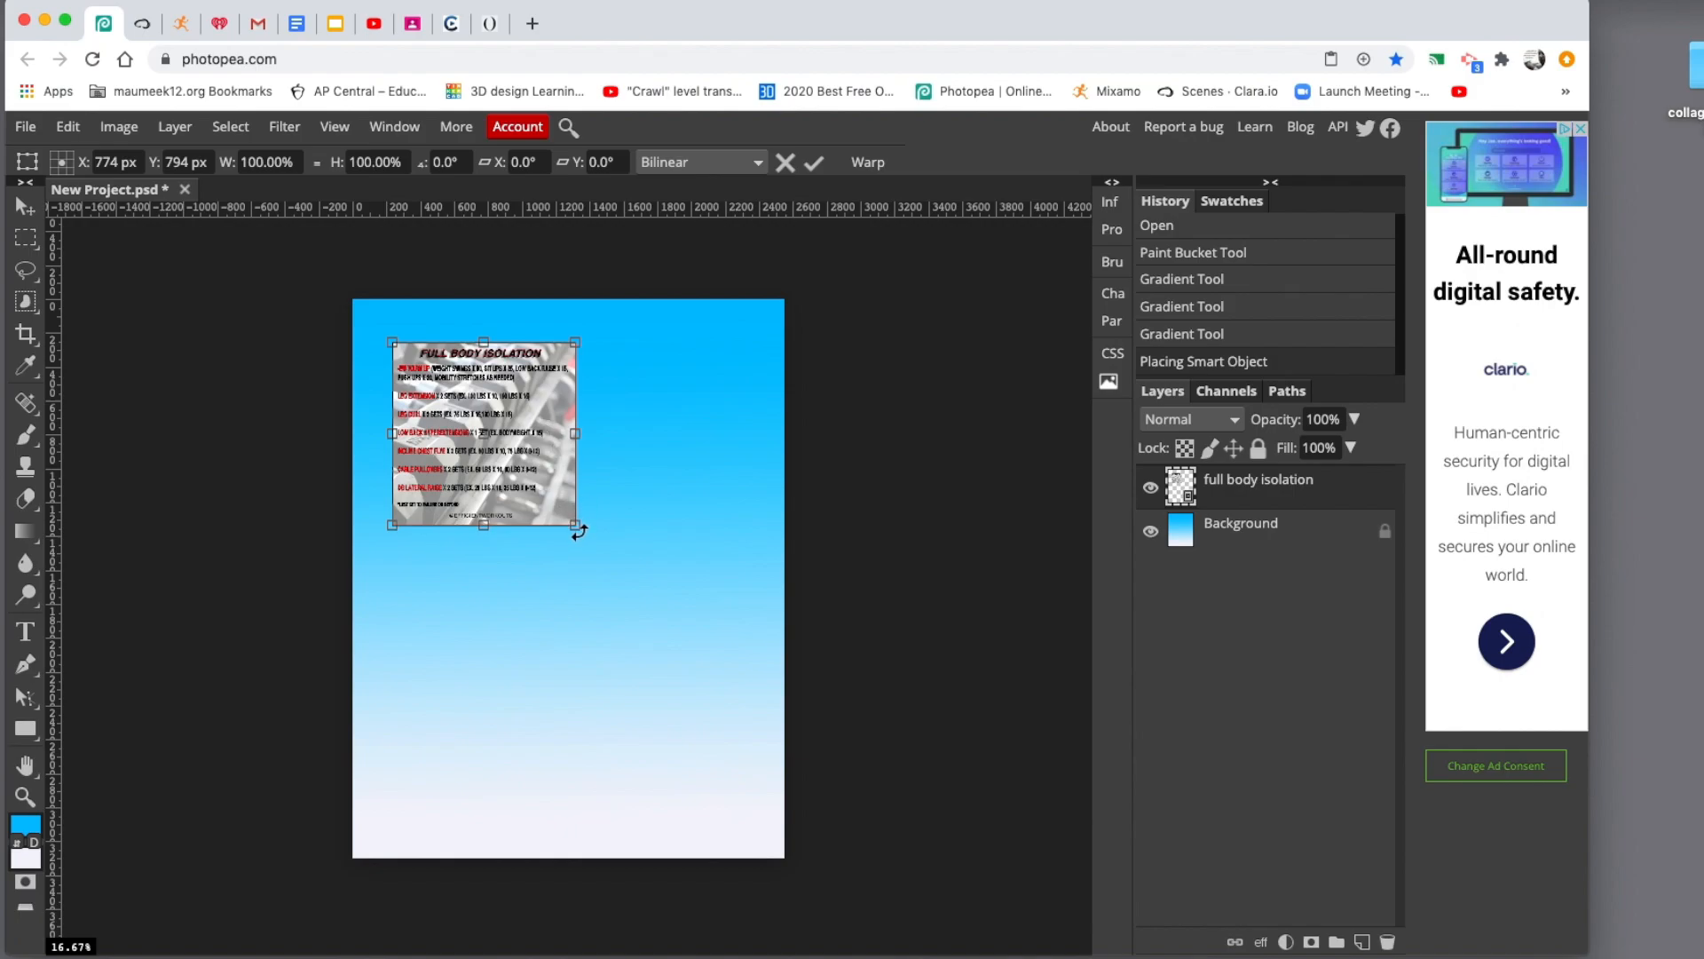
mouse_move(590, 536)
left_mouse_down()
mouse_move(556, 568)
mouse_move(588, 558)
left_mouse_up()
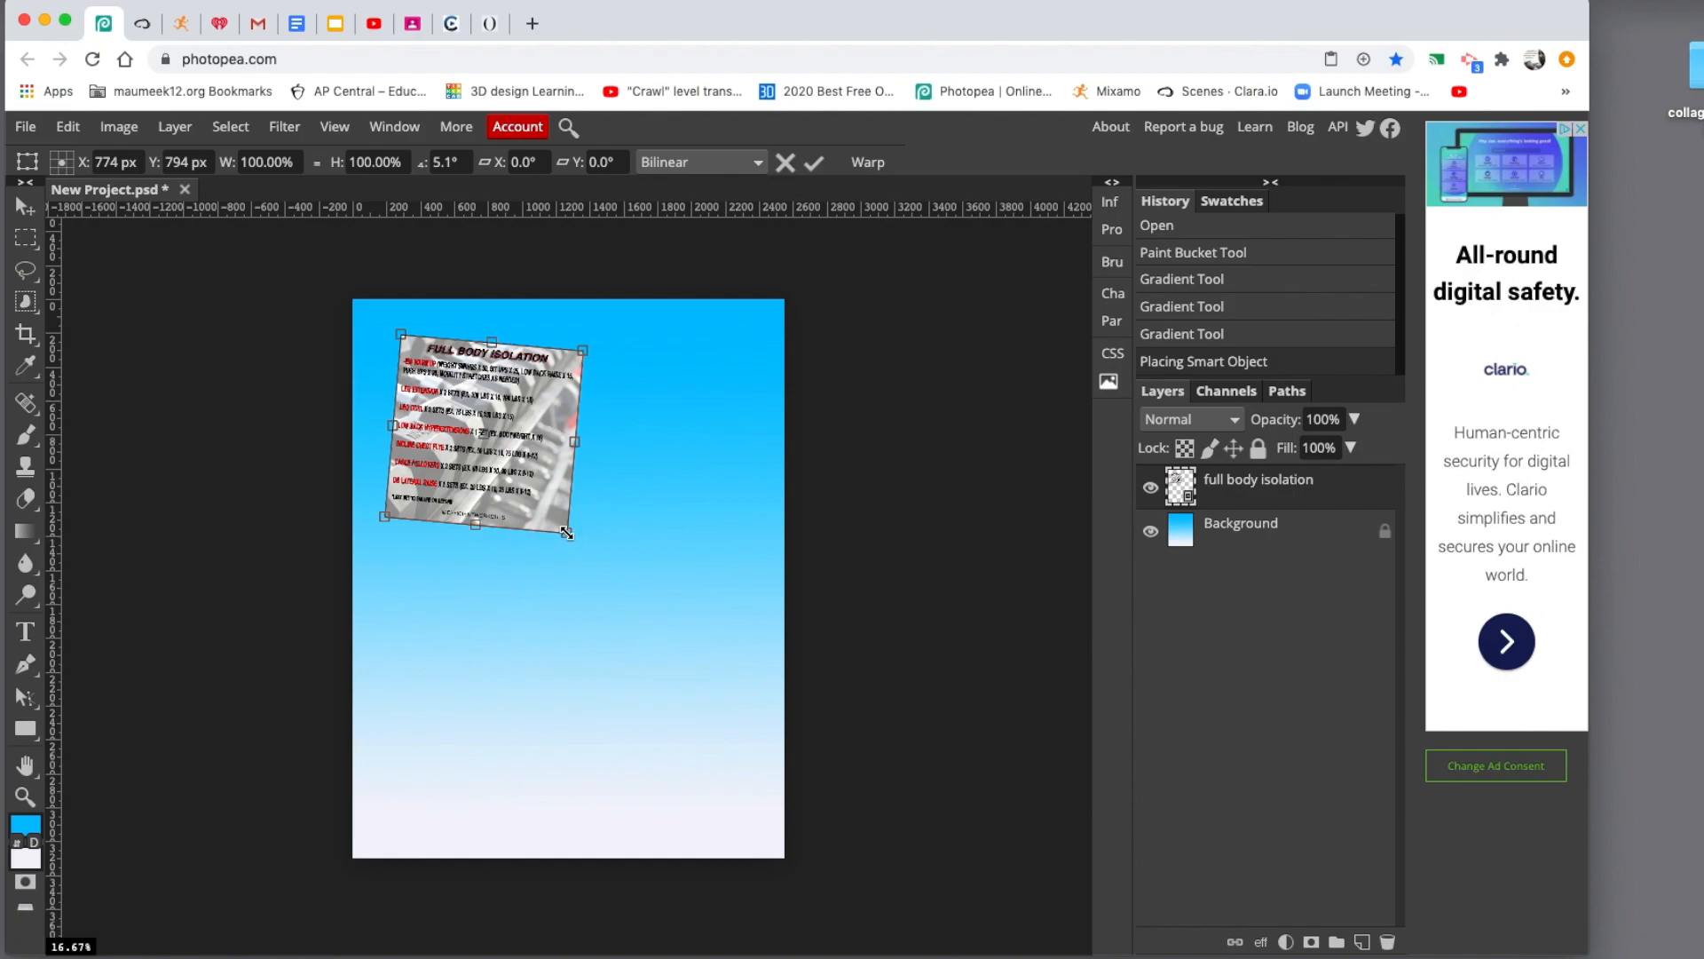
mouse_move(567, 533)
left_mouse_down()
mouse_move(517, 471)
mouse_move(620, 597)
mouse_move(529, 495)
mouse_move(576, 541)
mouse_move(533, 501)
mouse_move(575, 548)
mouse_move(521, 590)
mouse_move(597, 563)
mouse_move(582, 540)
mouse_move(525, 559)
mouse_move(551, 524)
mouse_move(561, 546)
left_mouse_up()
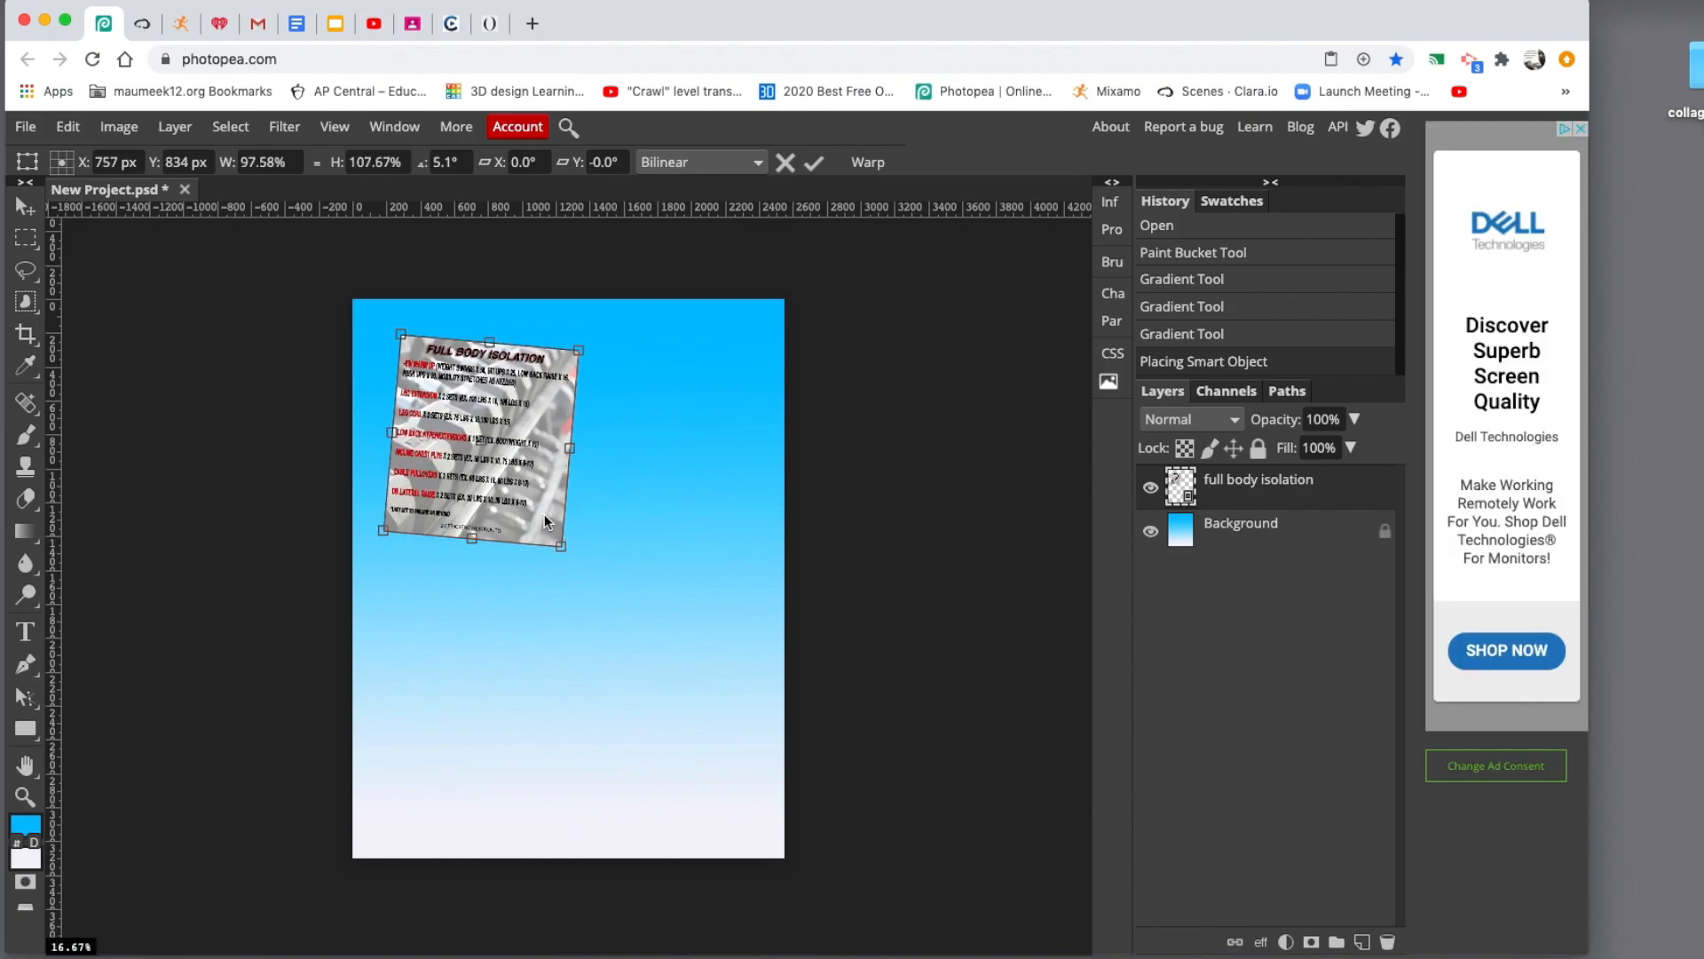
key("Escape")
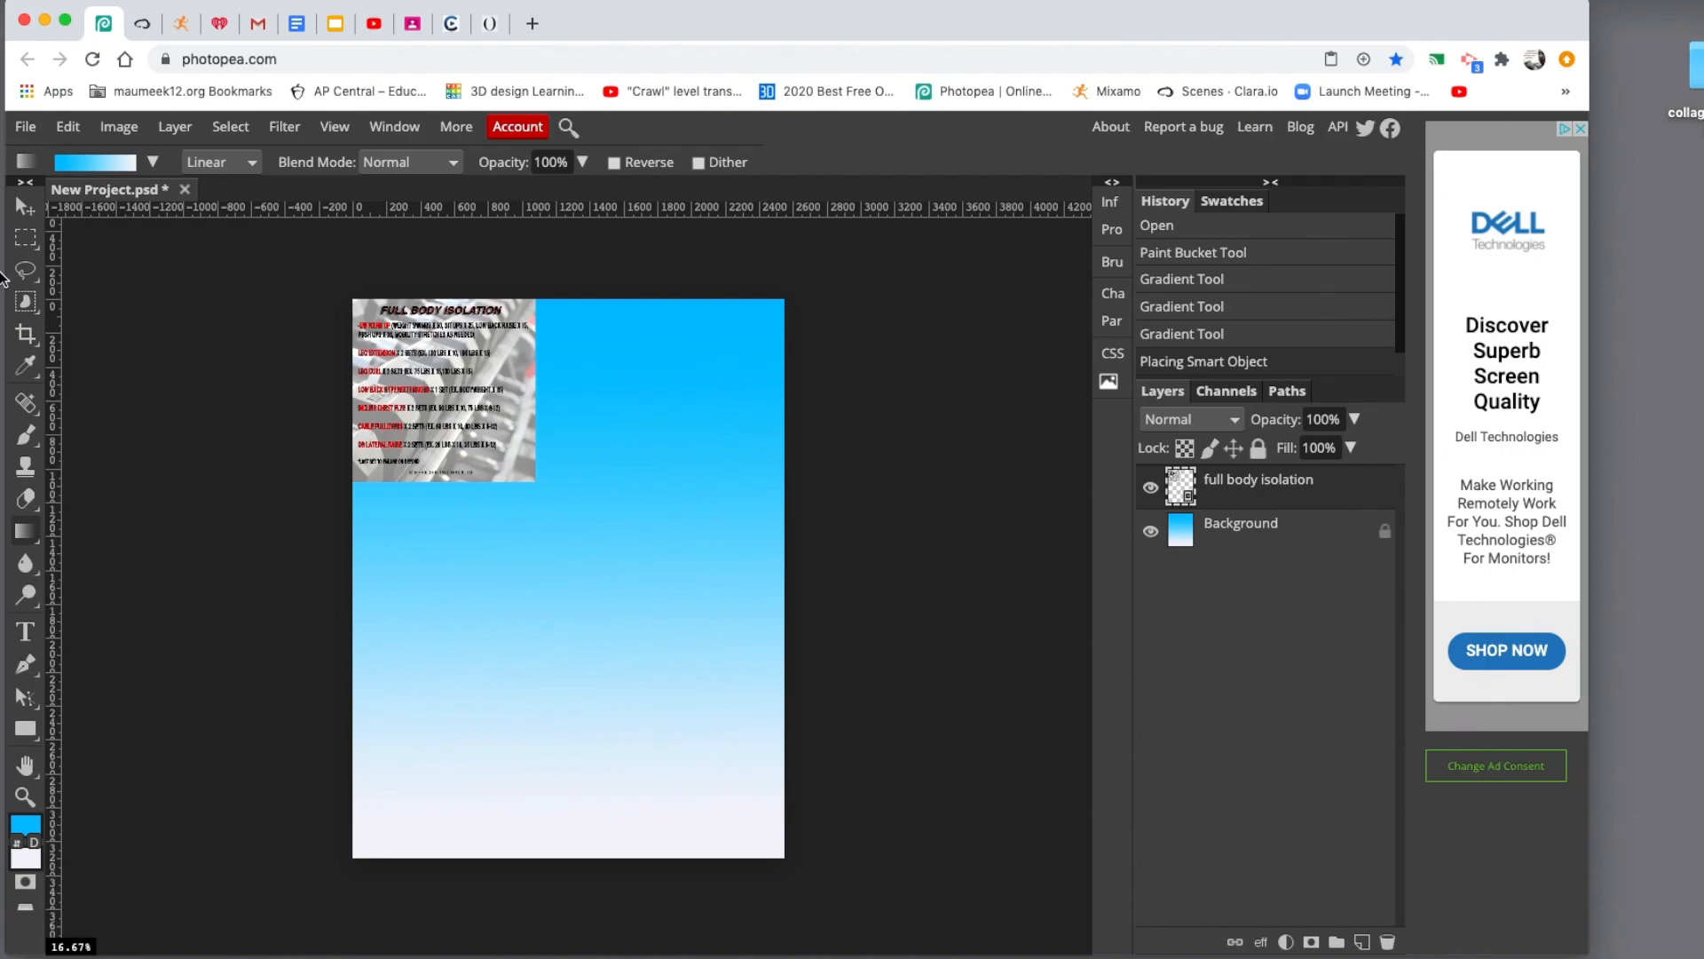
Step: Use the Move tool to reposition the full body isolation layer near the horizontal centre of the canvas, slightly above the middle
left_click(26, 209)
left_click_drag(450, 427, 583, 548)
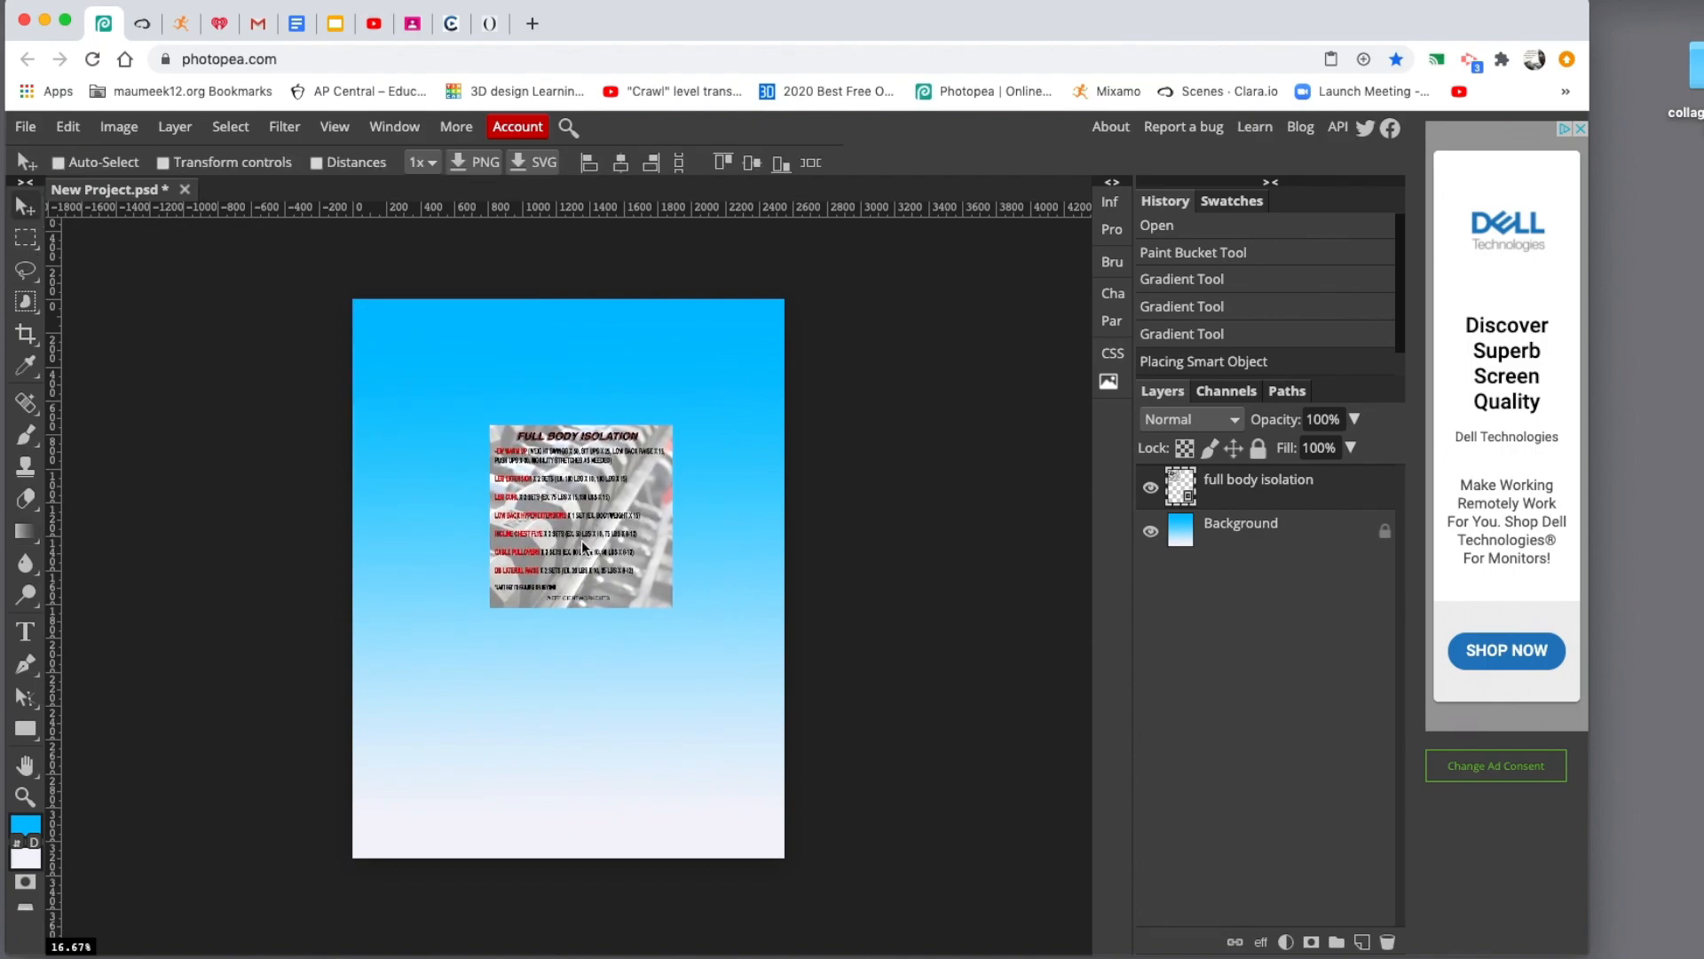
Step: Free-transform the full body isolation layer to about 85% scale and 10.1° rotation, moving it toward the canvas's upper-left area, and apply it
left_click(67, 129)
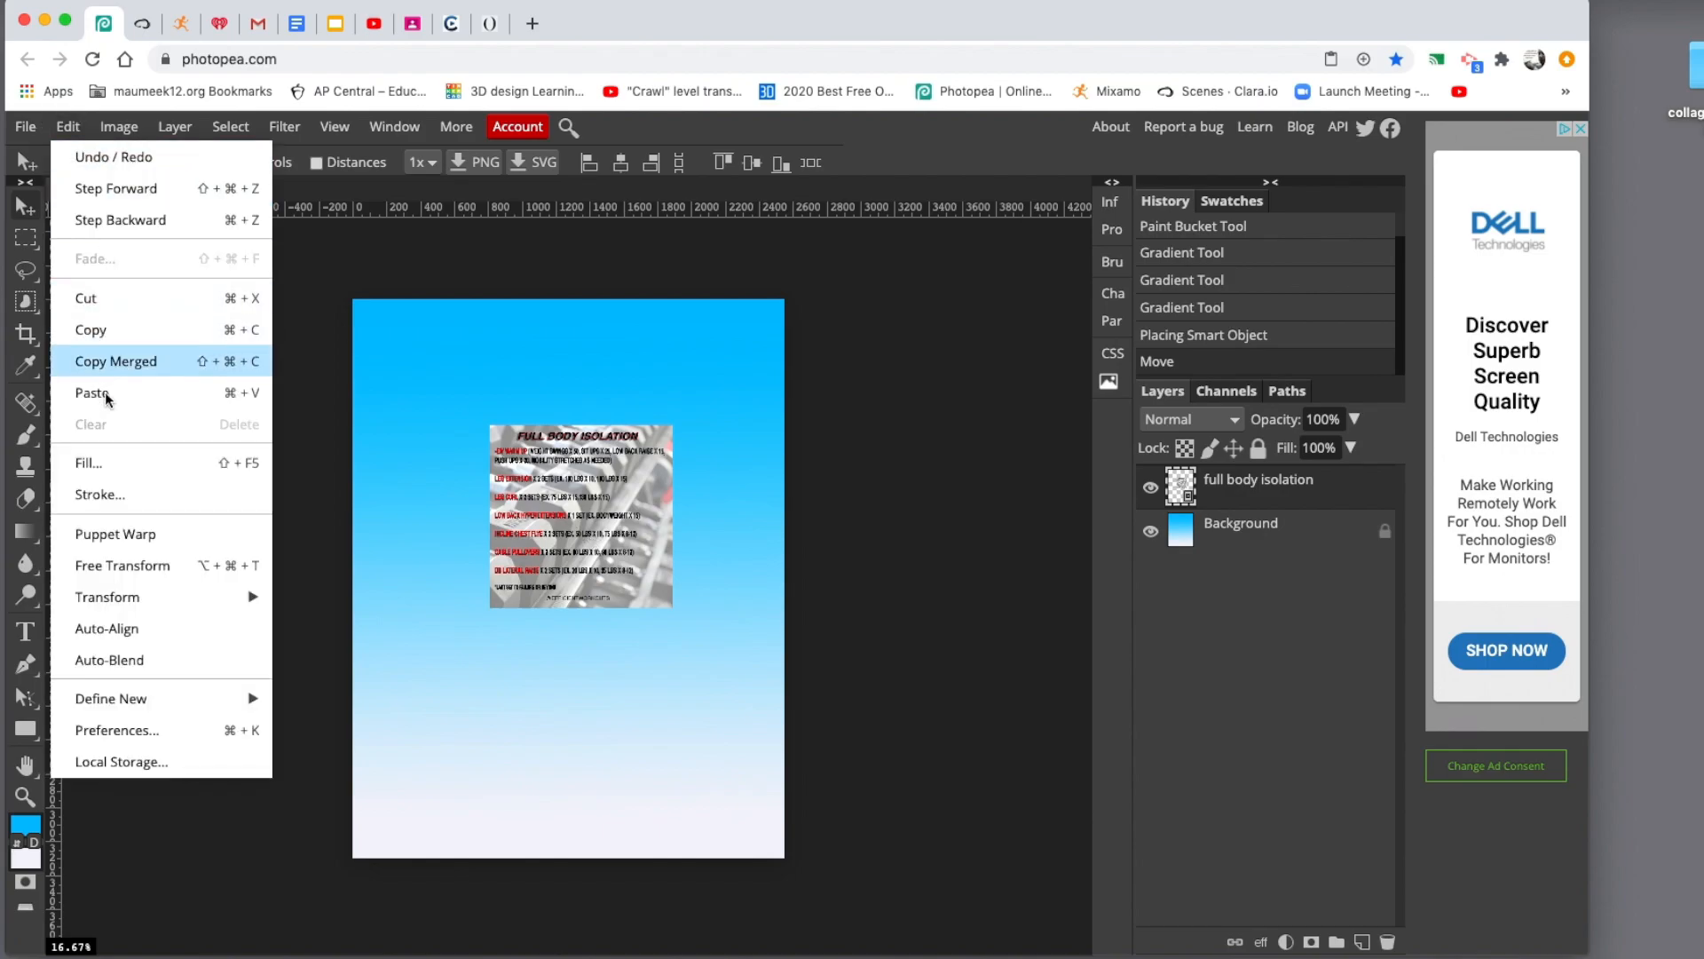
mouse_move(99, 600)
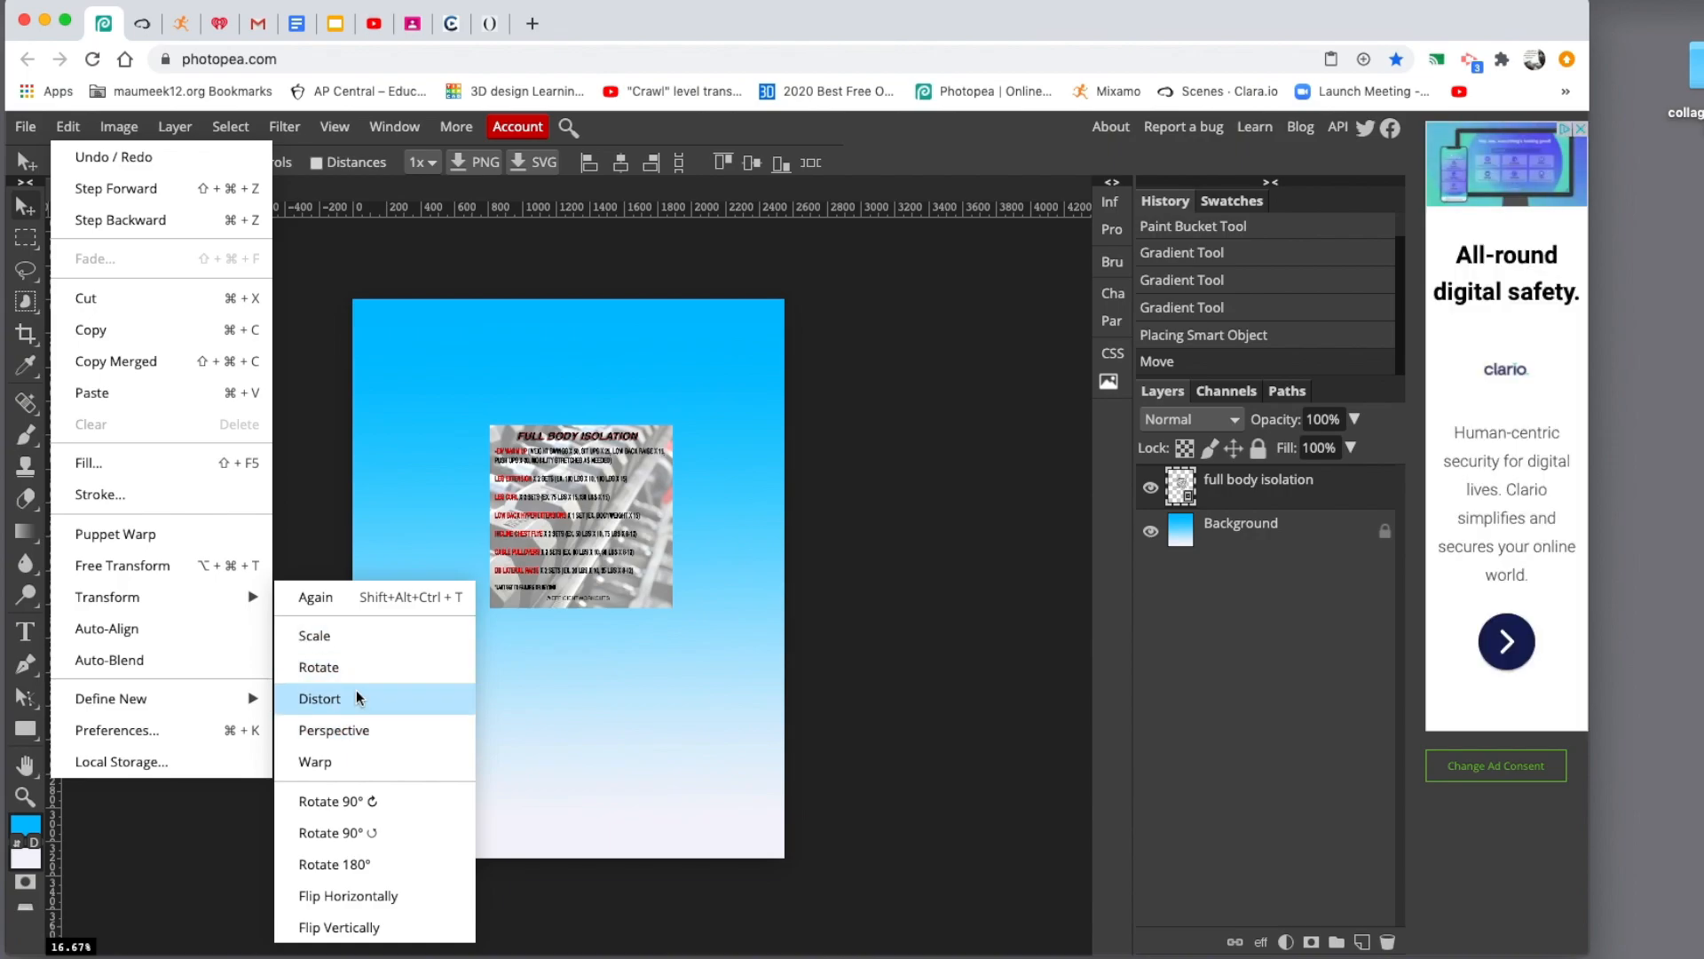
left_click(125, 566)
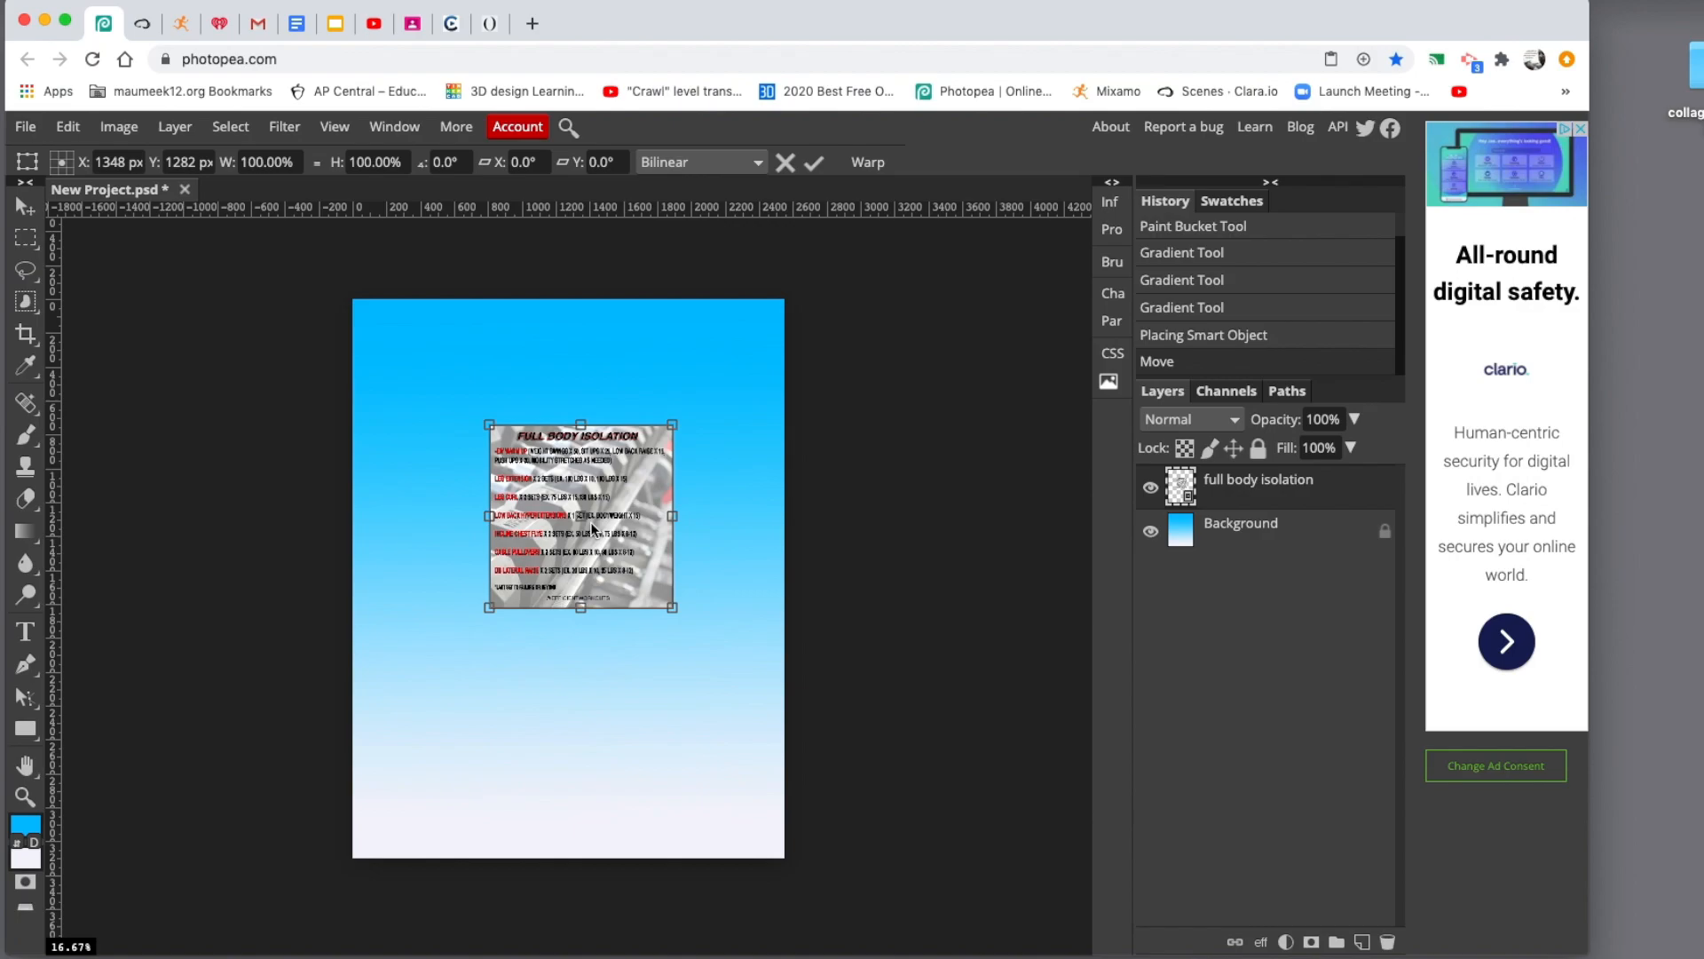
left_click_drag(698, 409, 655, 458)
left_click_drag(614, 521, 560, 425)
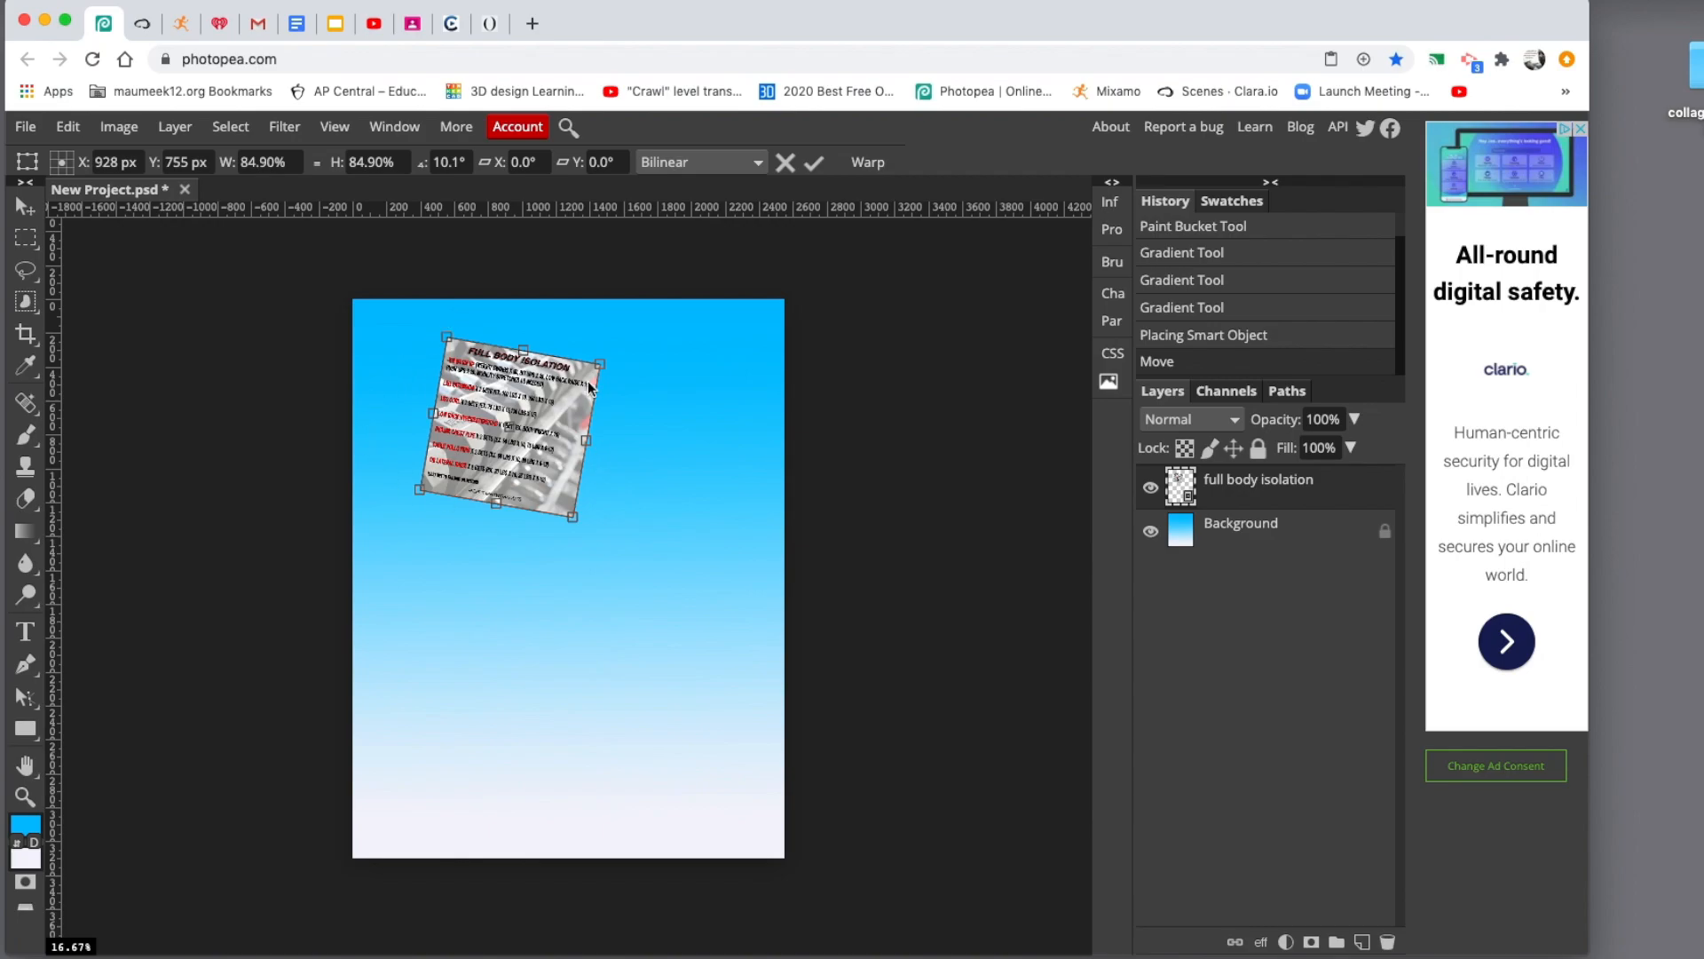
left_click(813, 163)
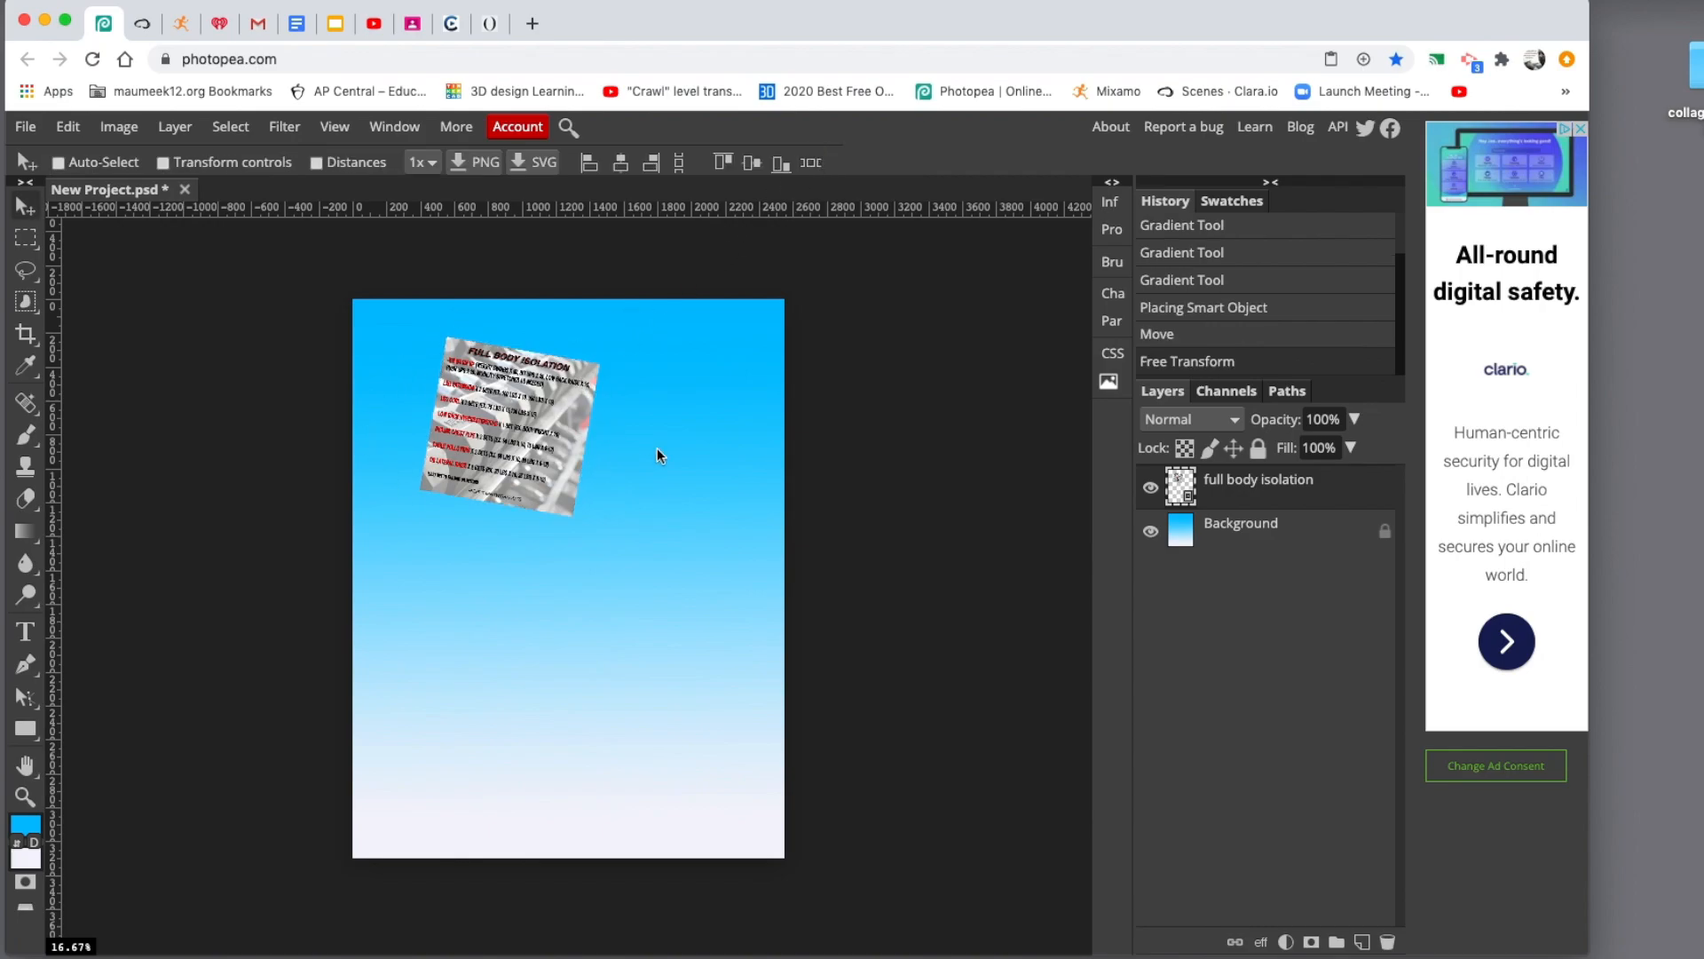
Step: Open and place "full body compound.jpg" from the ew folder into the current project
left_click(25, 127)
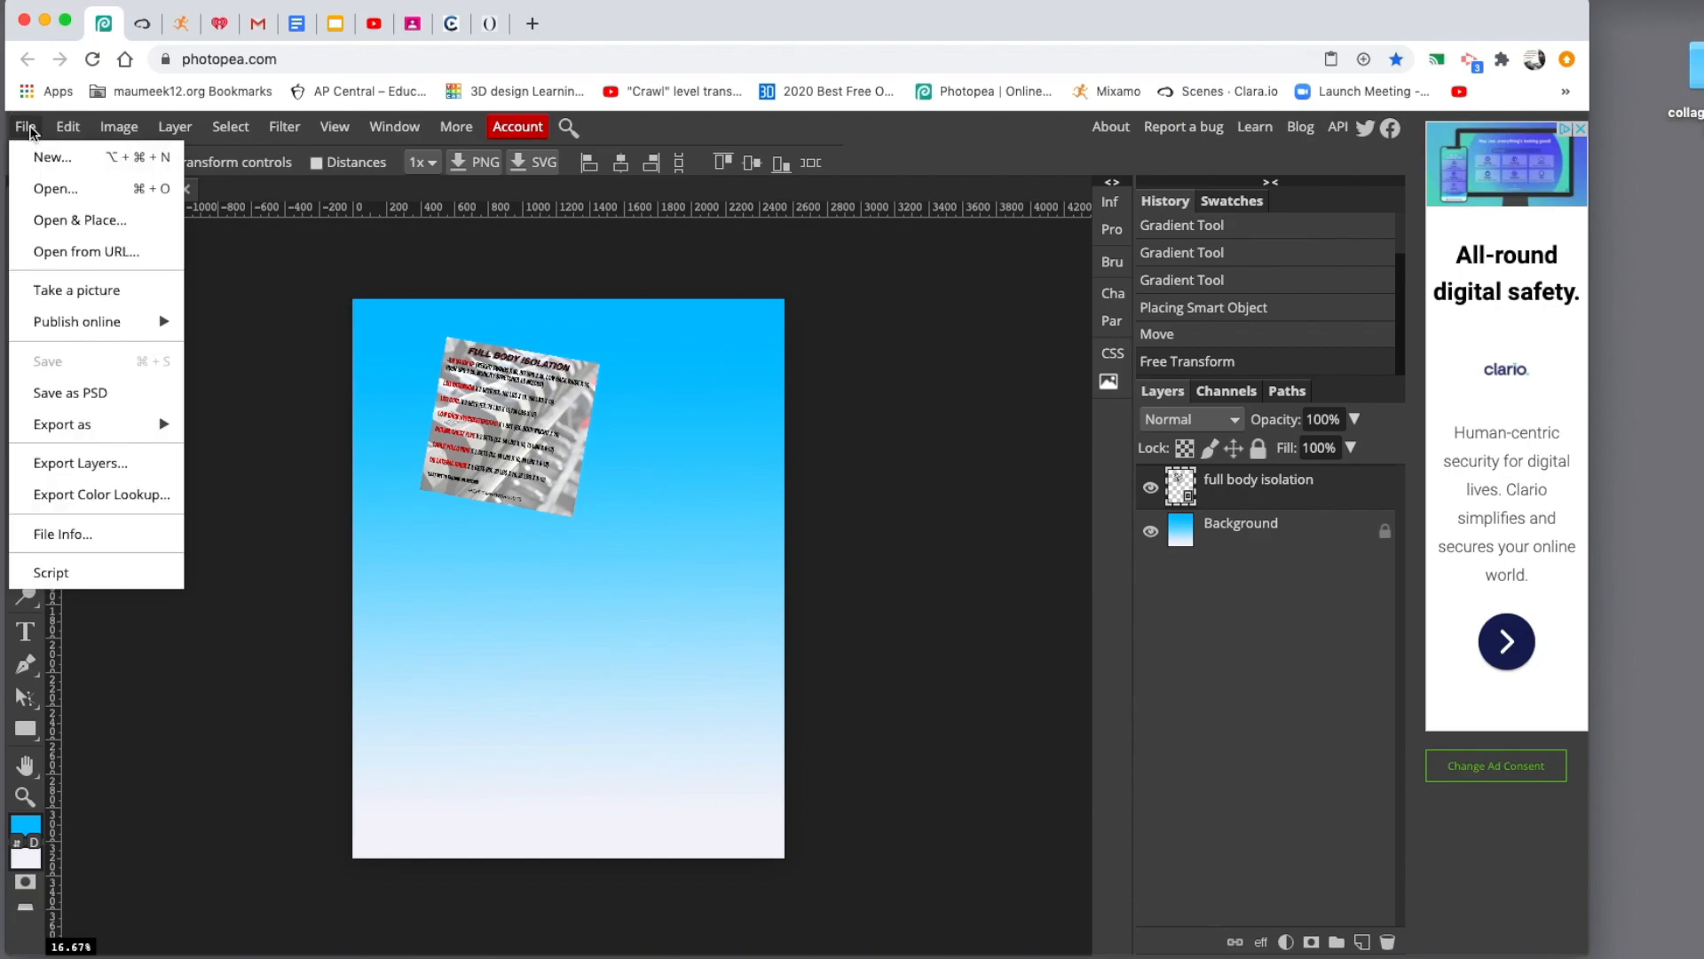
left_click(59, 222)
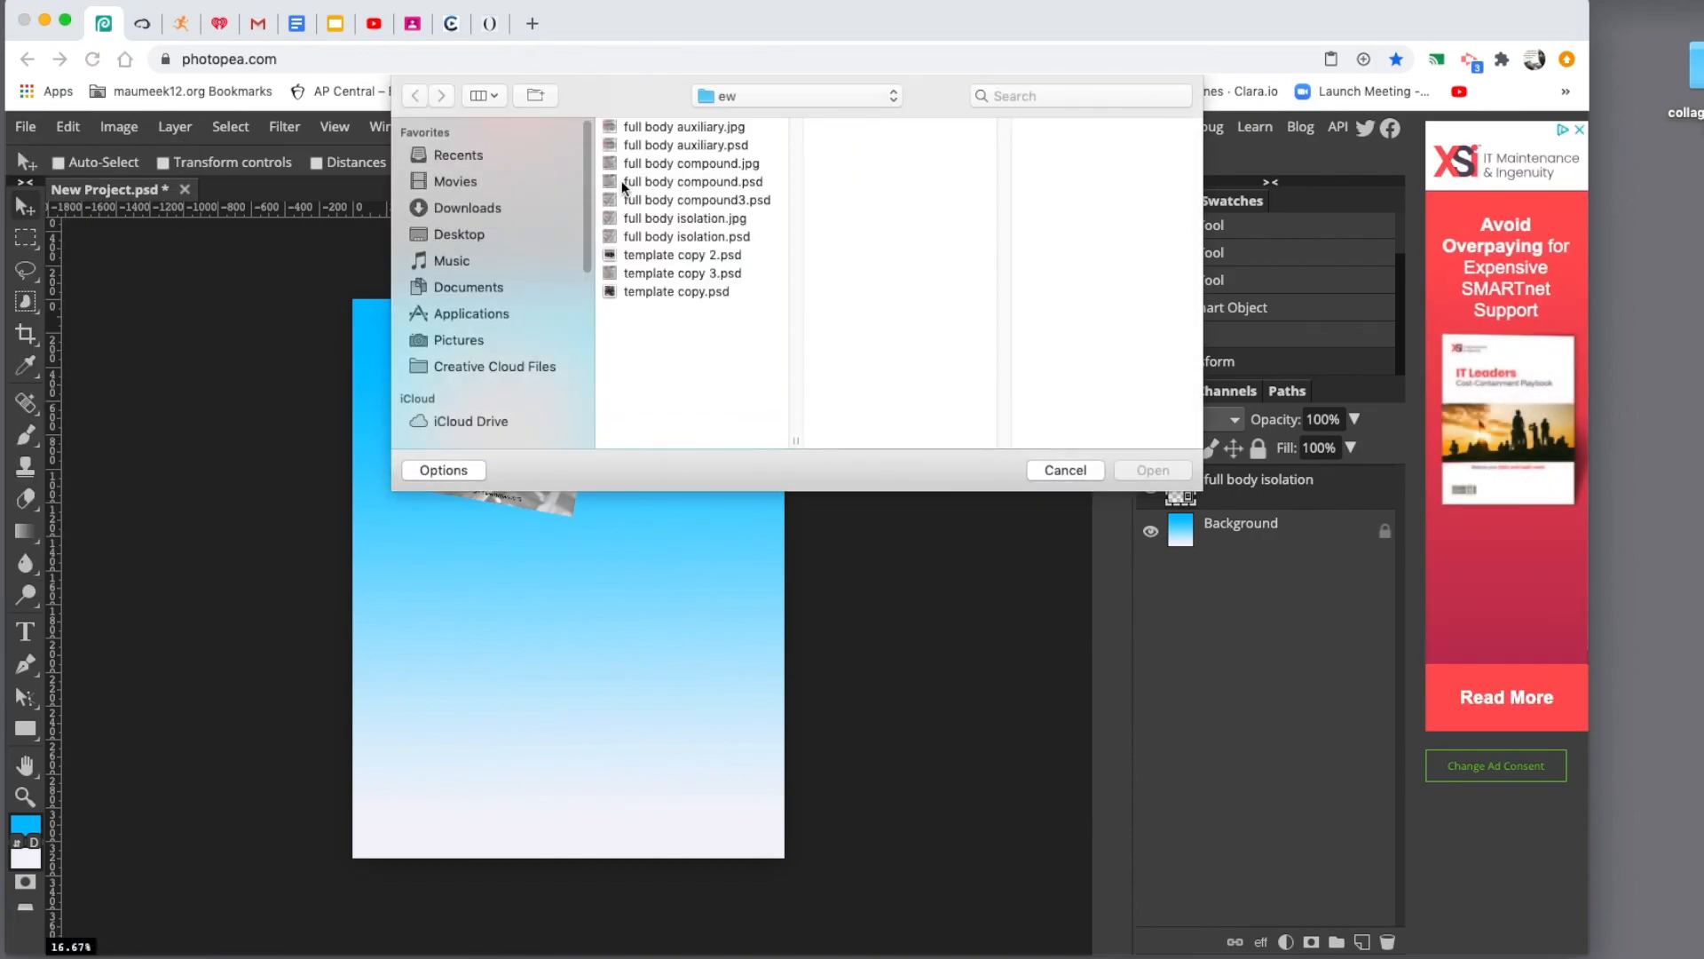
left_click(651, 291)
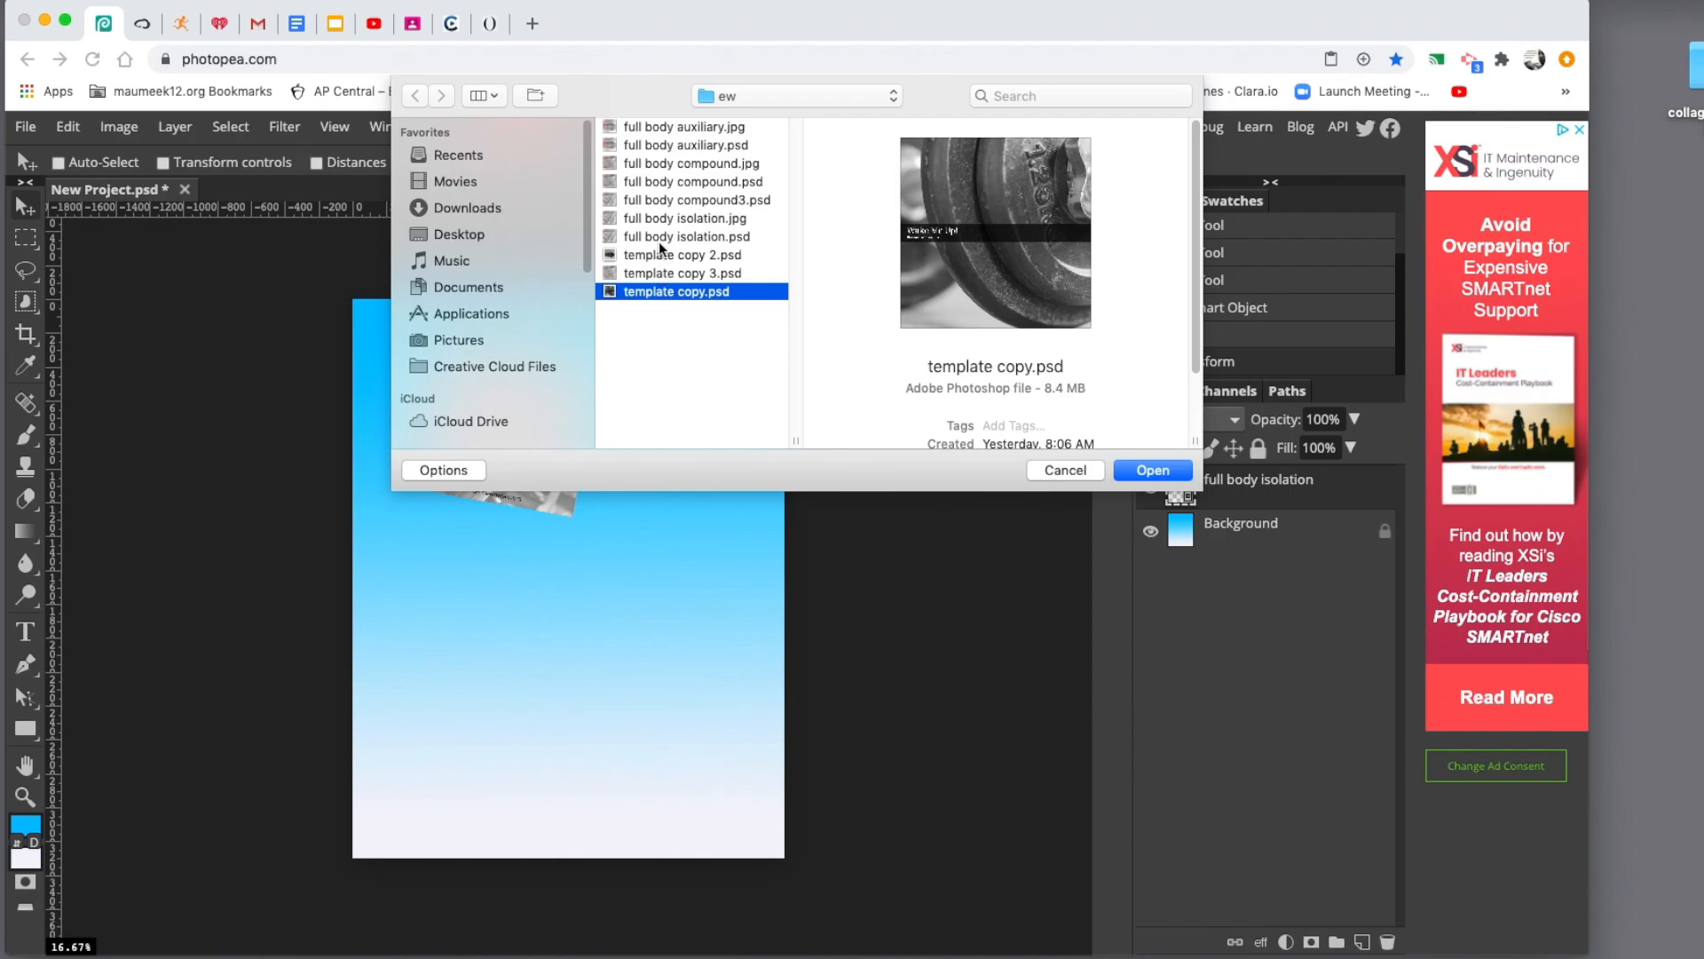
left_click(659, 251)
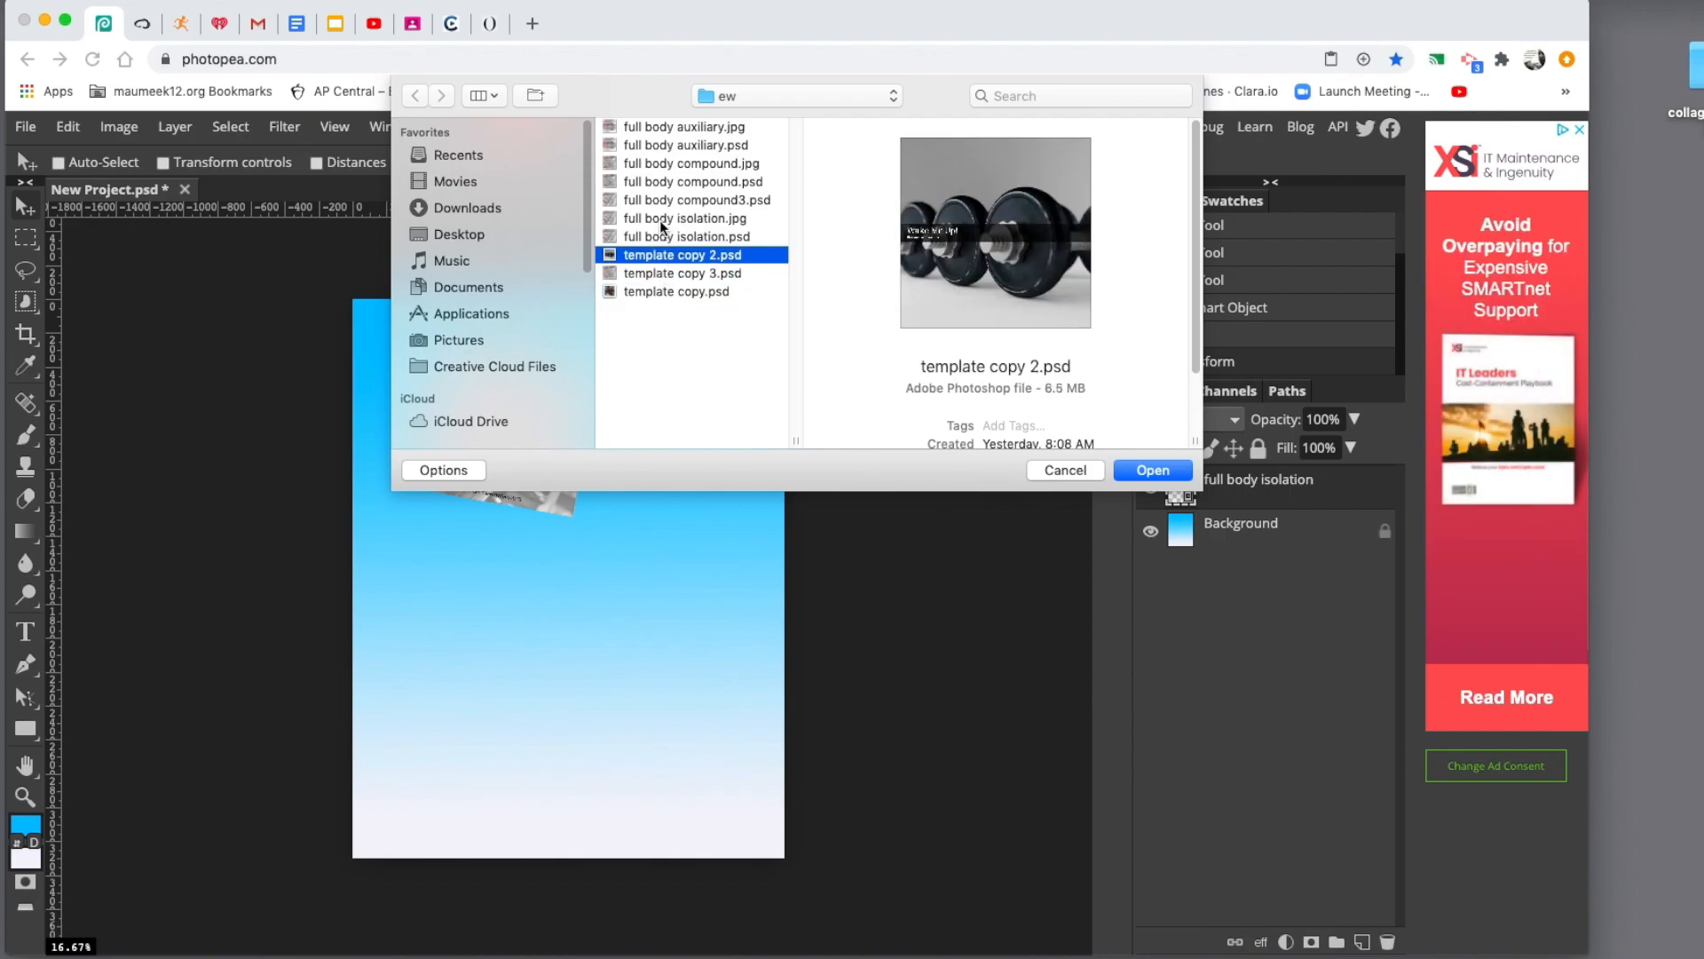
left_click(660, 220)
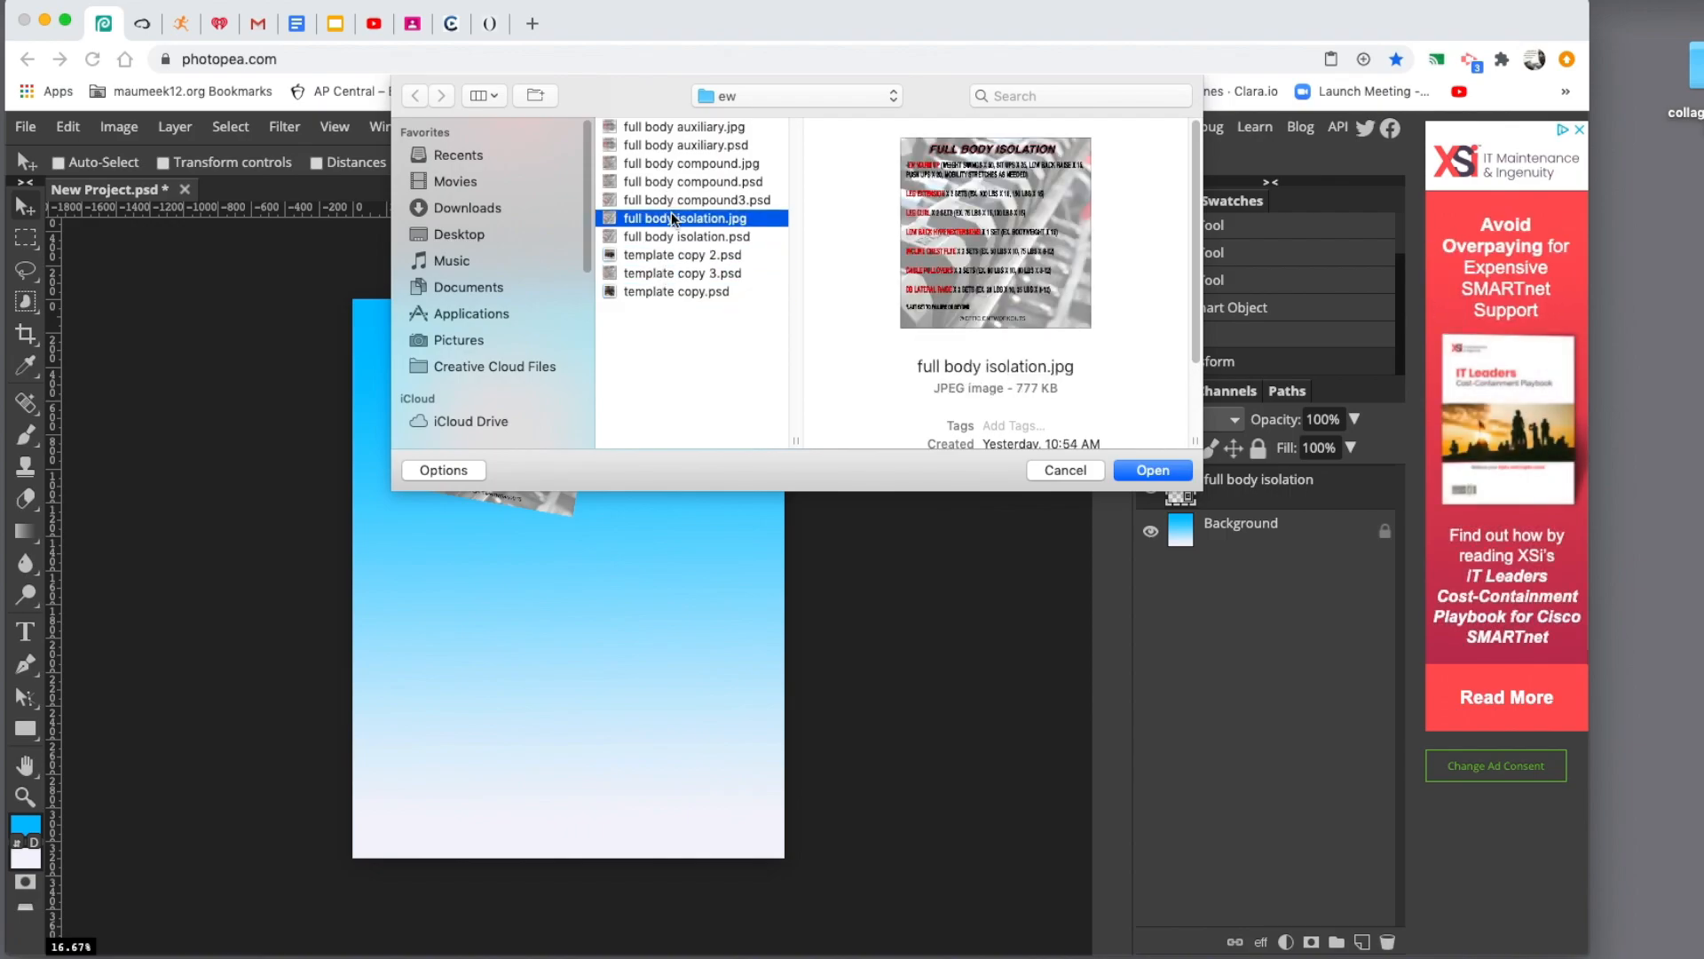
left_click(664, 163)
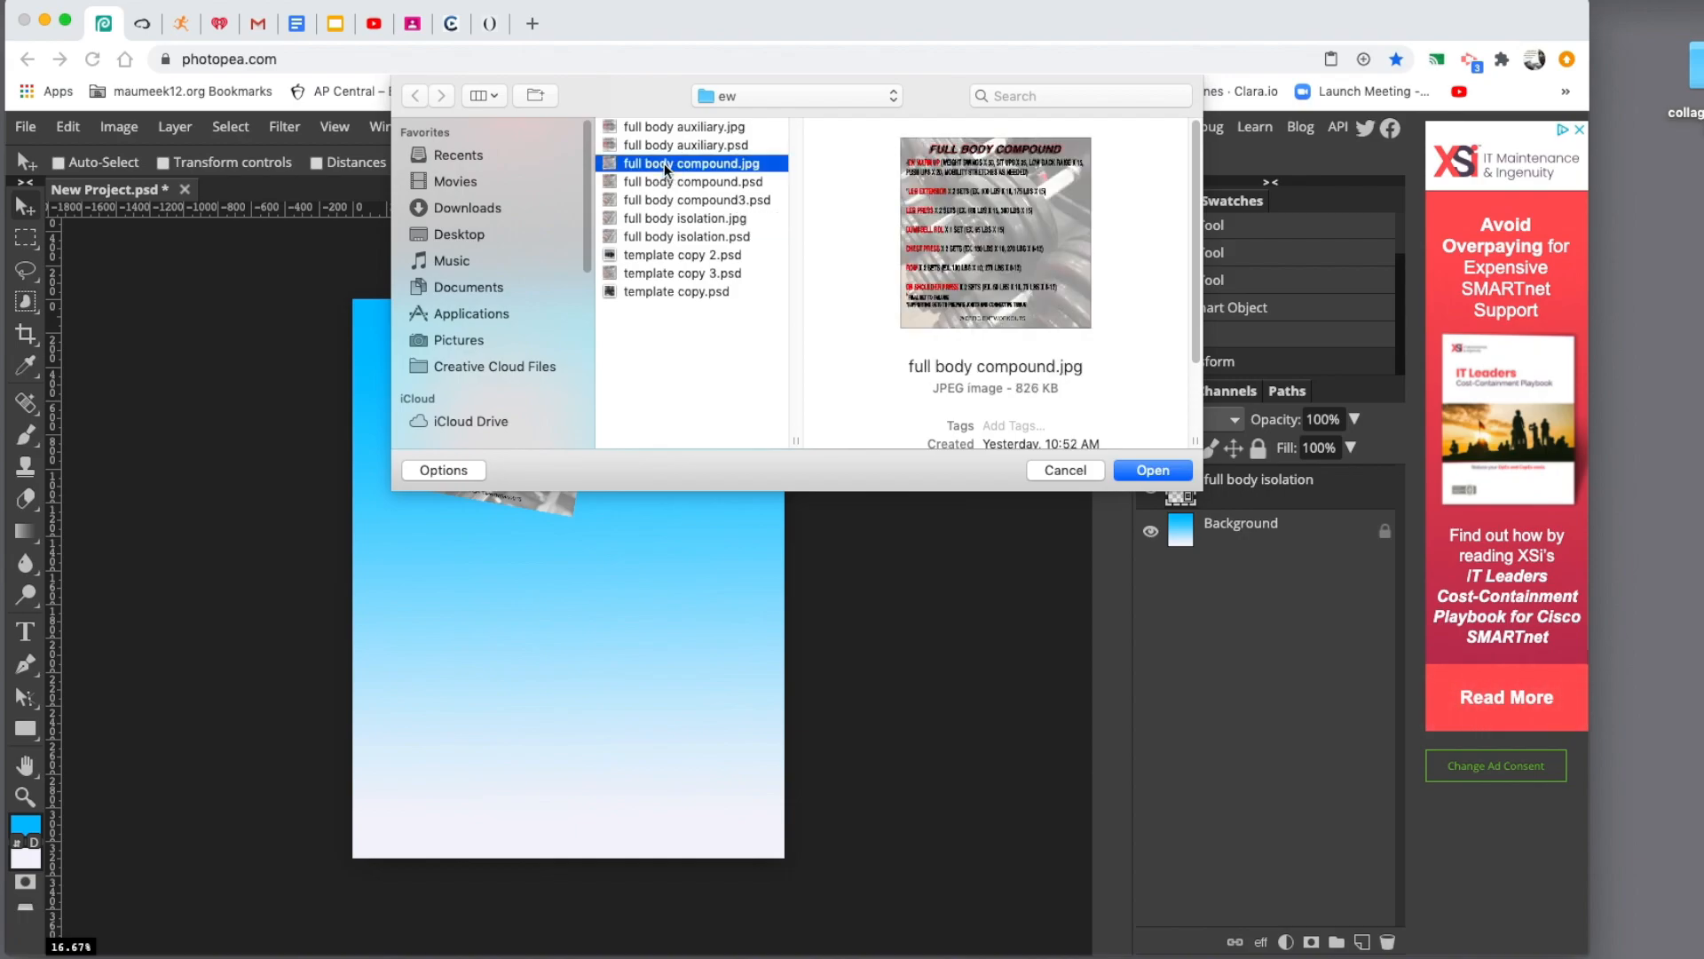
left_click(1140, 470)
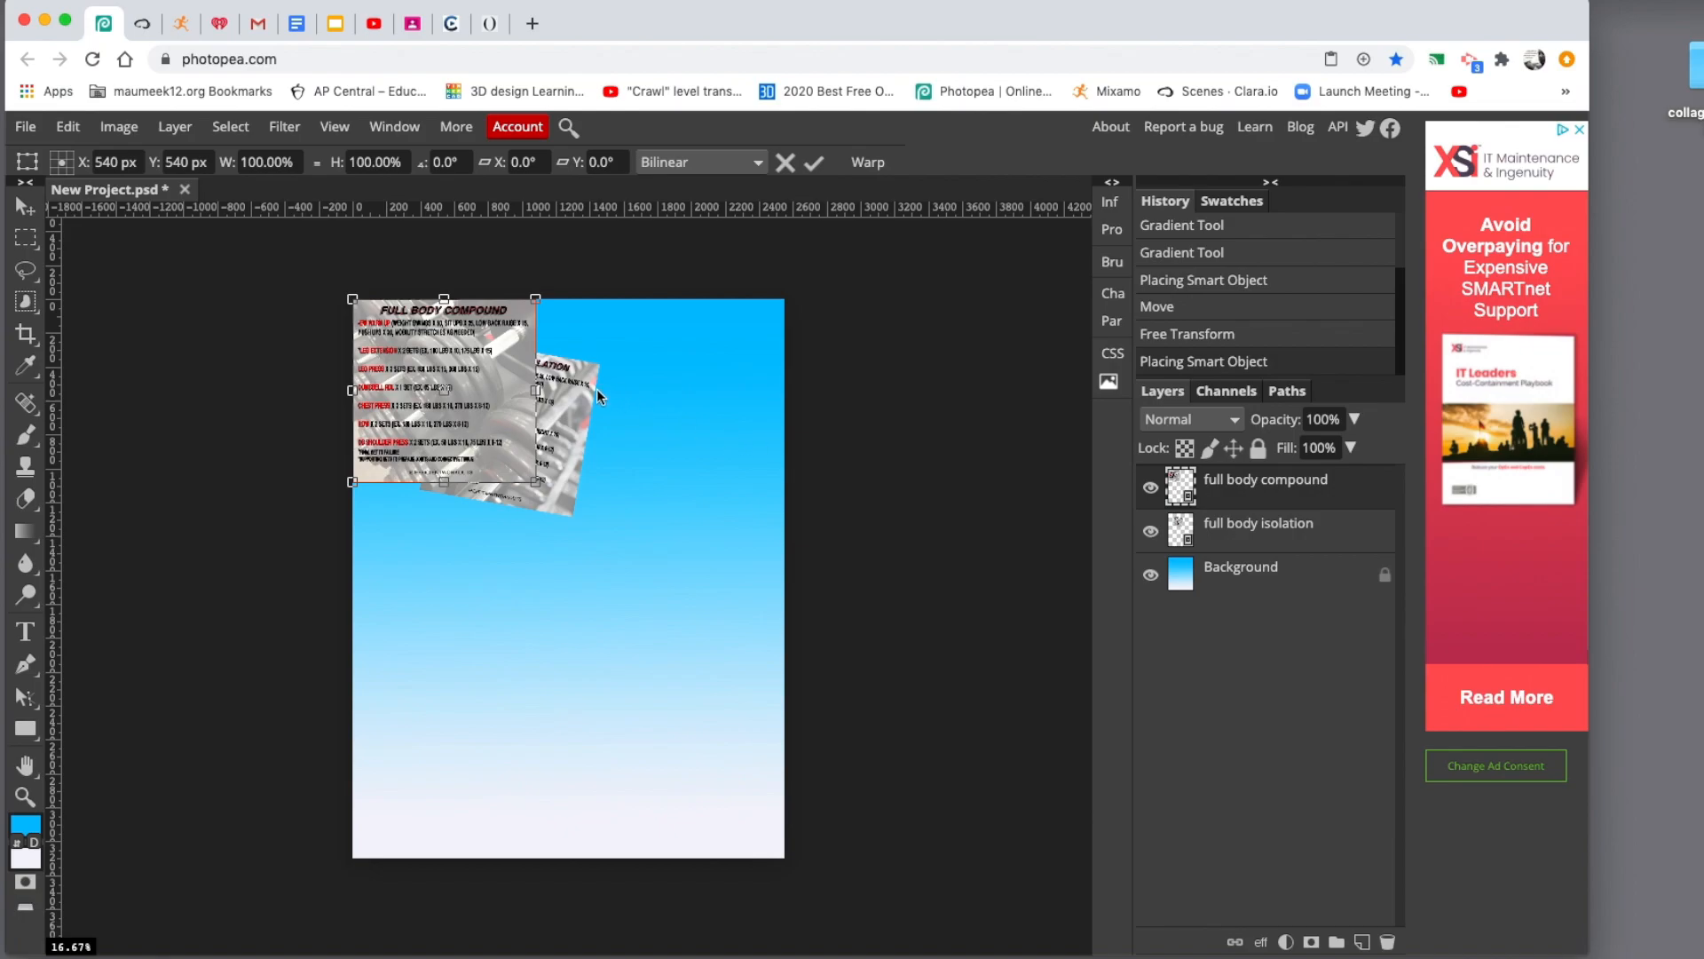
Step: Scale the placed full body compound image to about 82%, position it overlapping the isolation image's lower-right part, and apply the transform
left_click_drag(513, 389, 628, 476)
left_click_drag(683, 599, 648, 560)
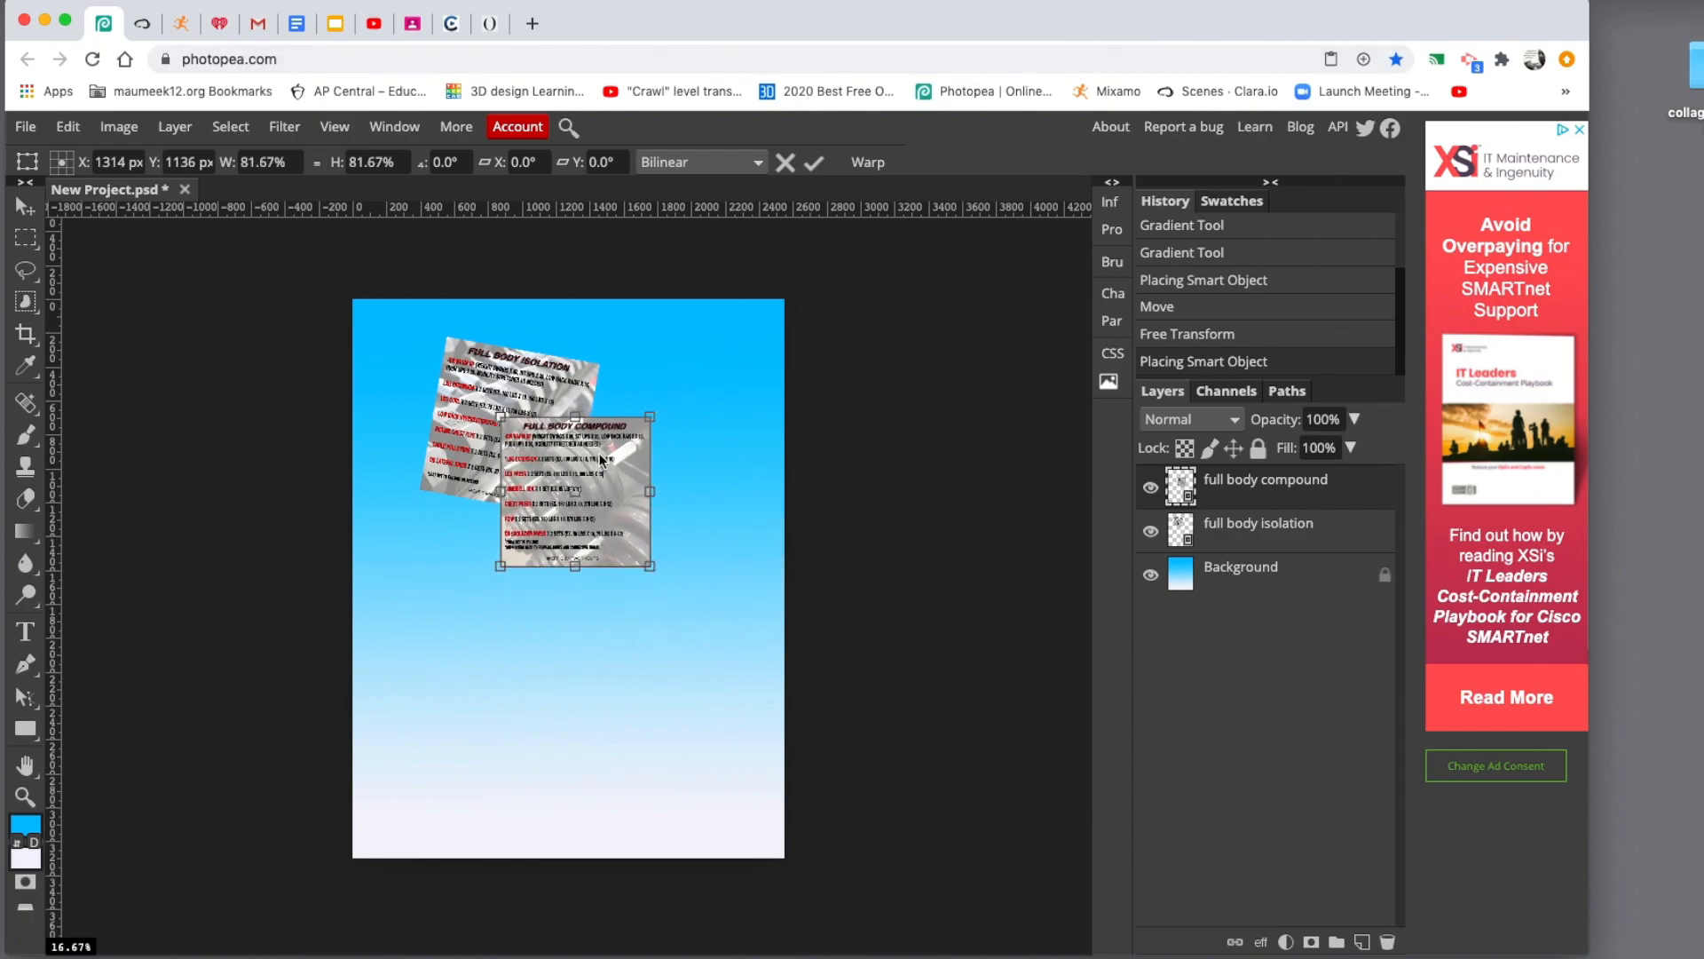
left_click_drag(594, 458, 593, 449)
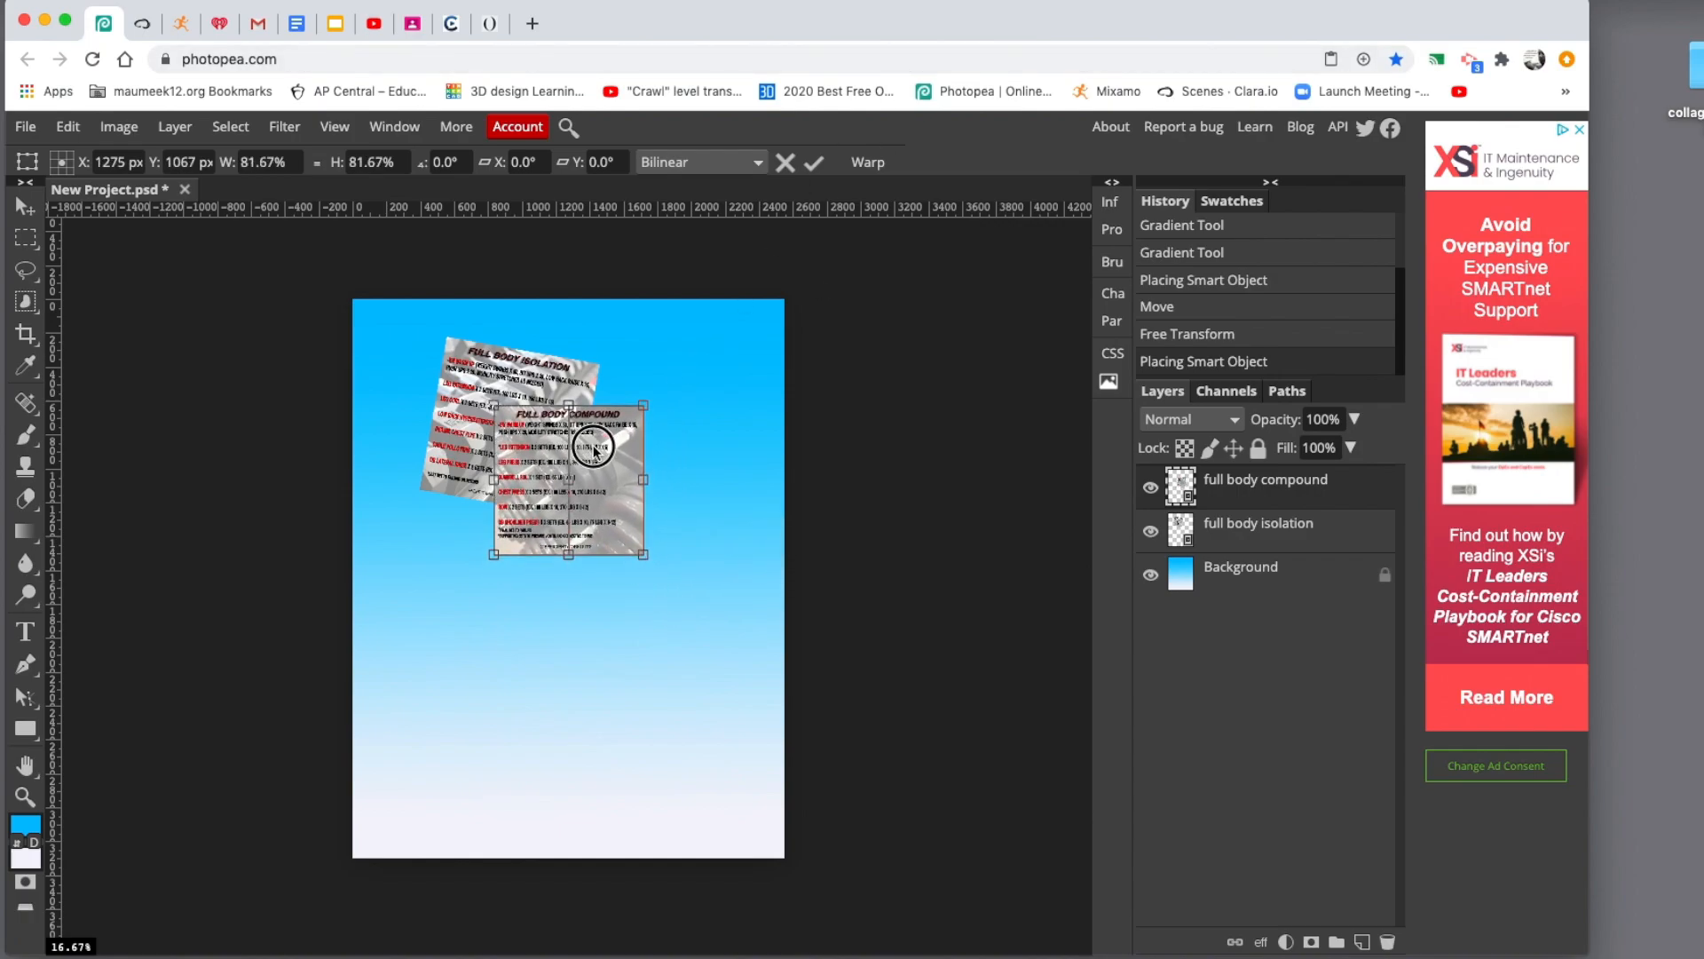
left_click(814, 162)
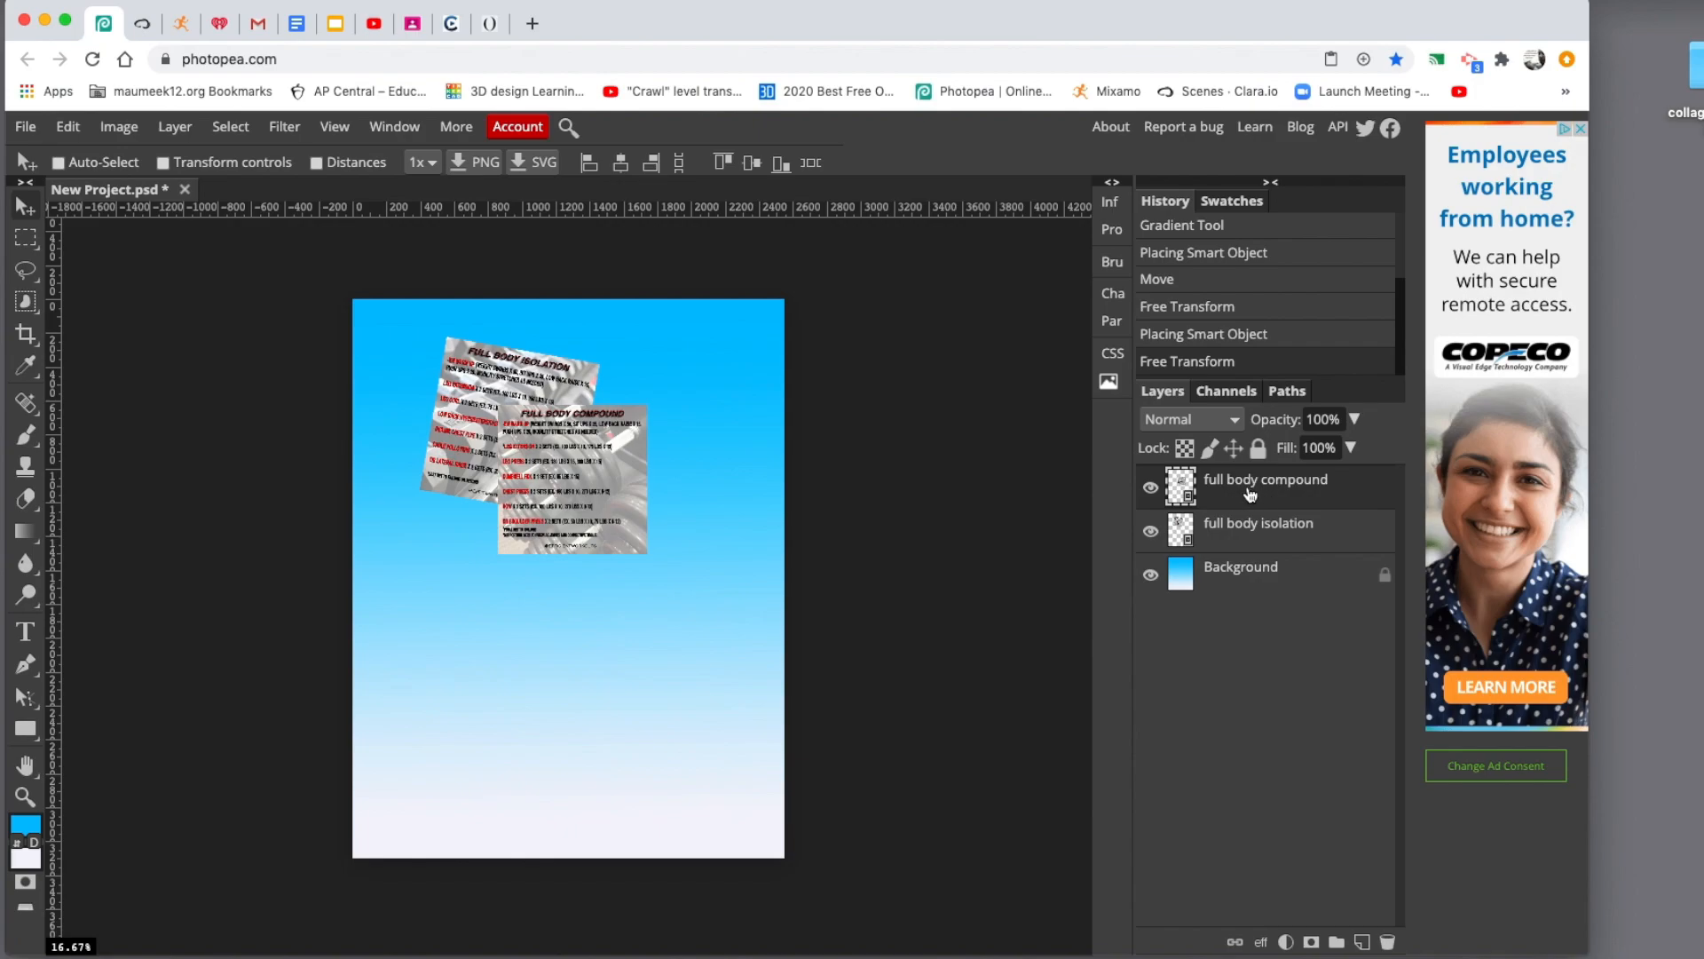
Step: Reorder the full body isolation layer above full body compound, and move the two images apart so they sit side by side
left_click(1234, 533)
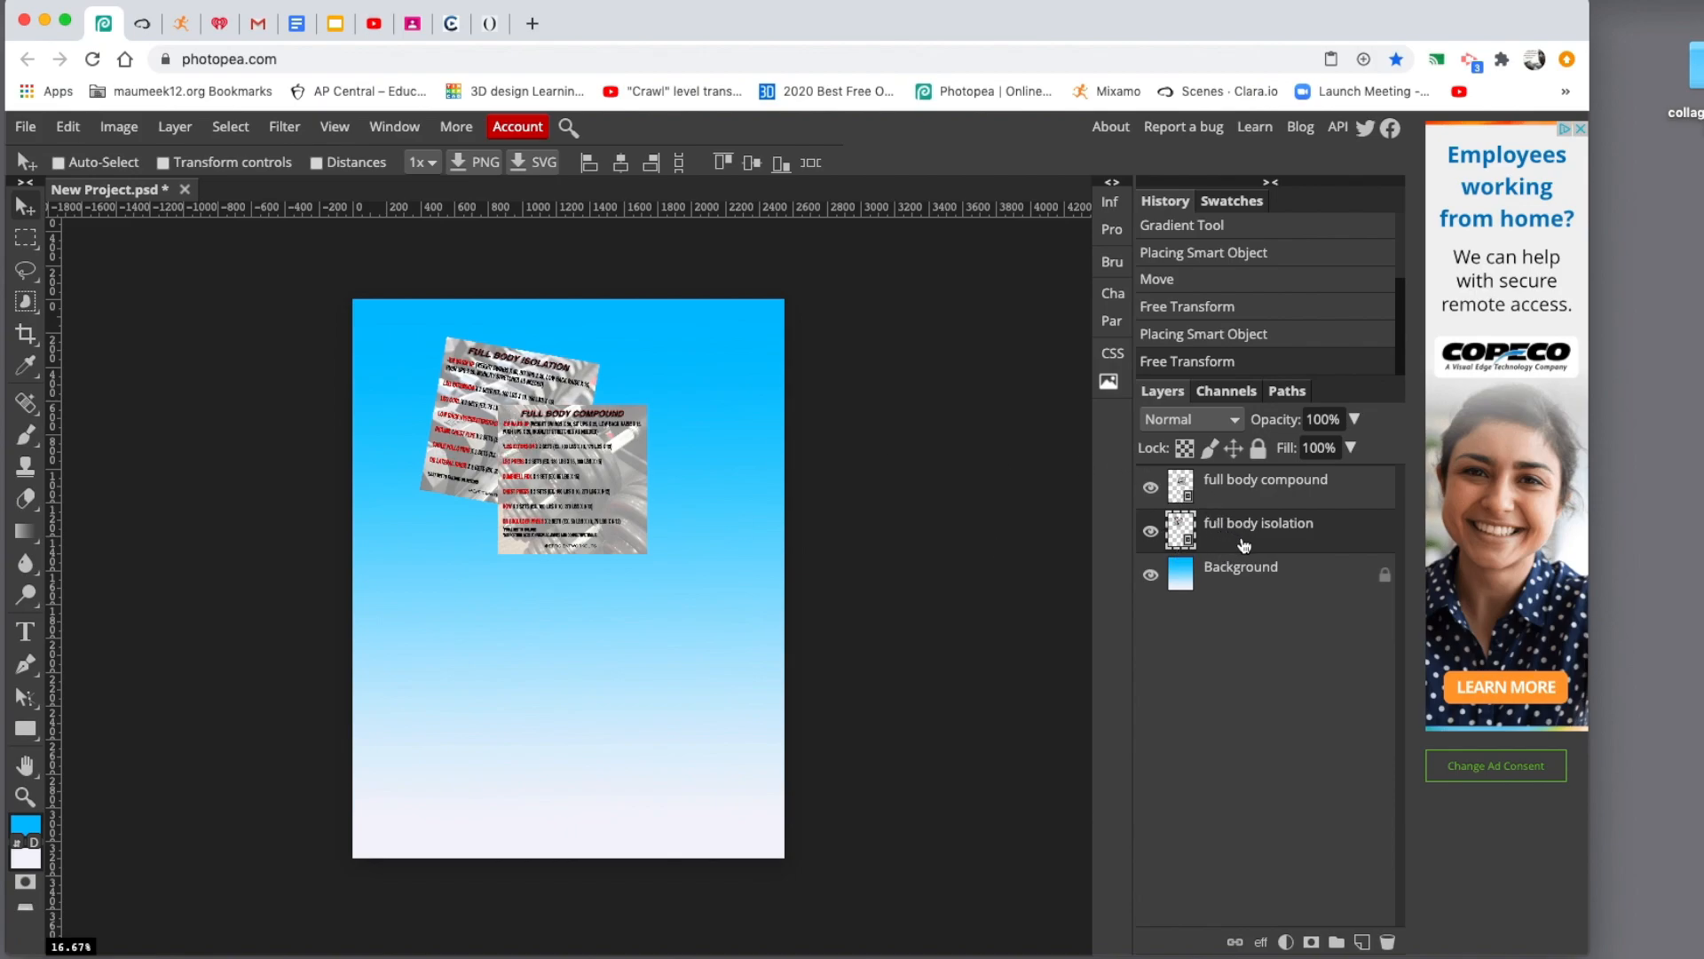
left_click_drag(1335, 542, 1339, 479)
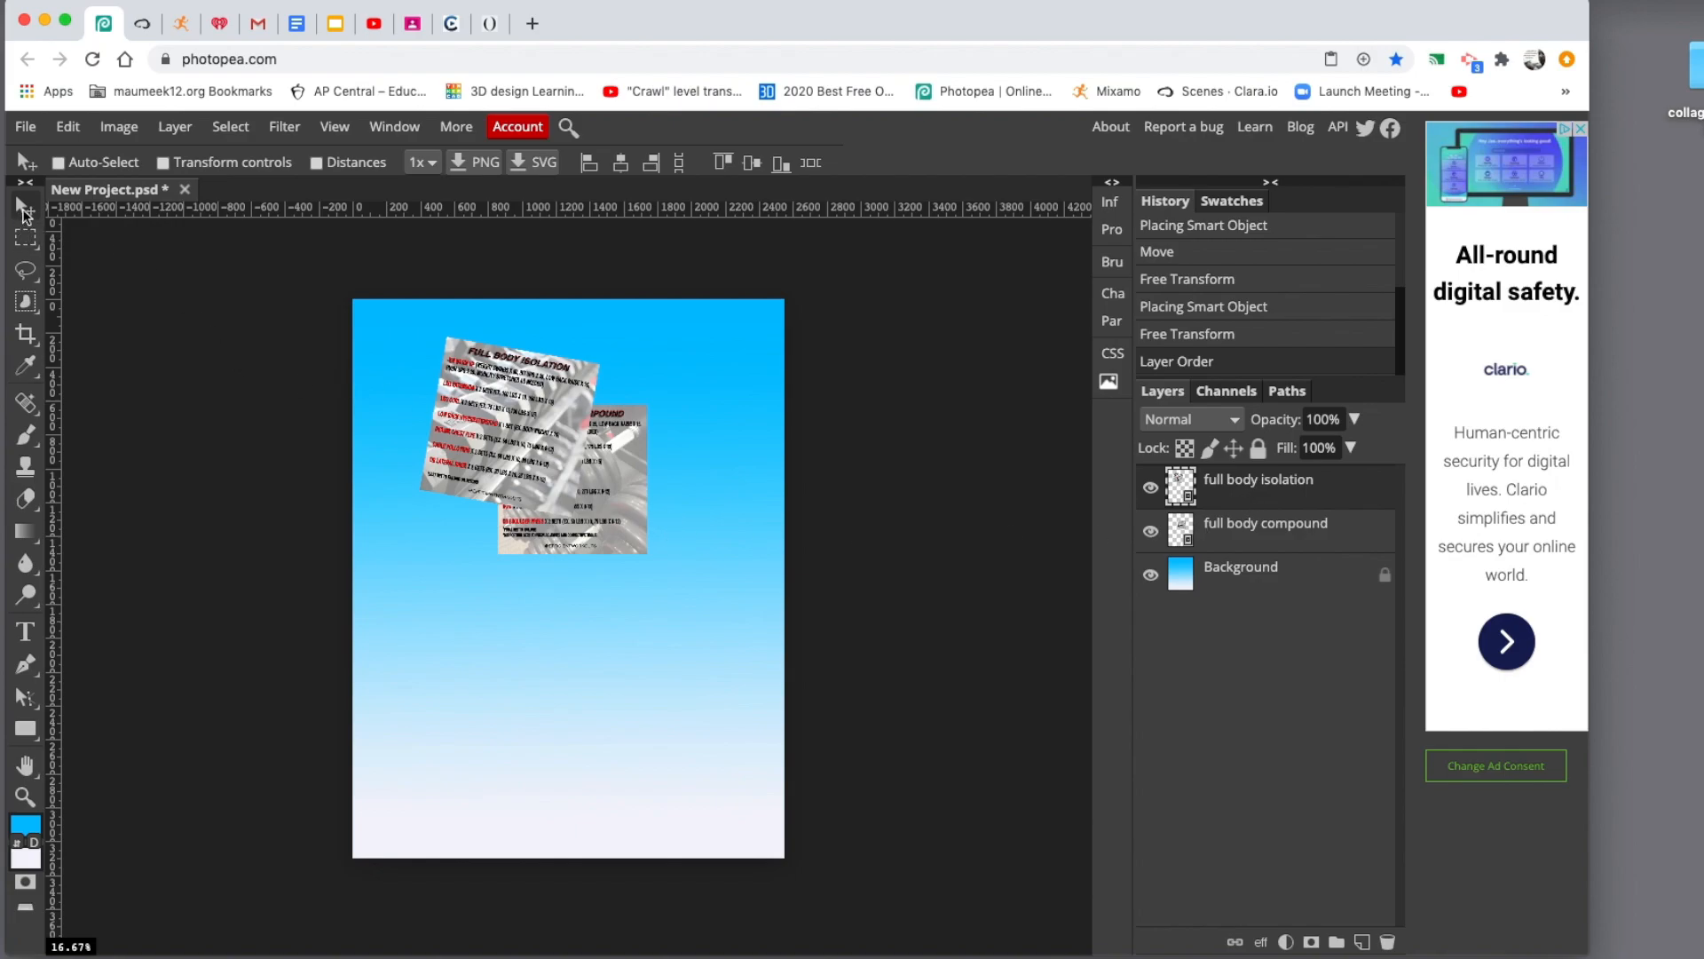
left_click_drag(513, 406, 470, 391)
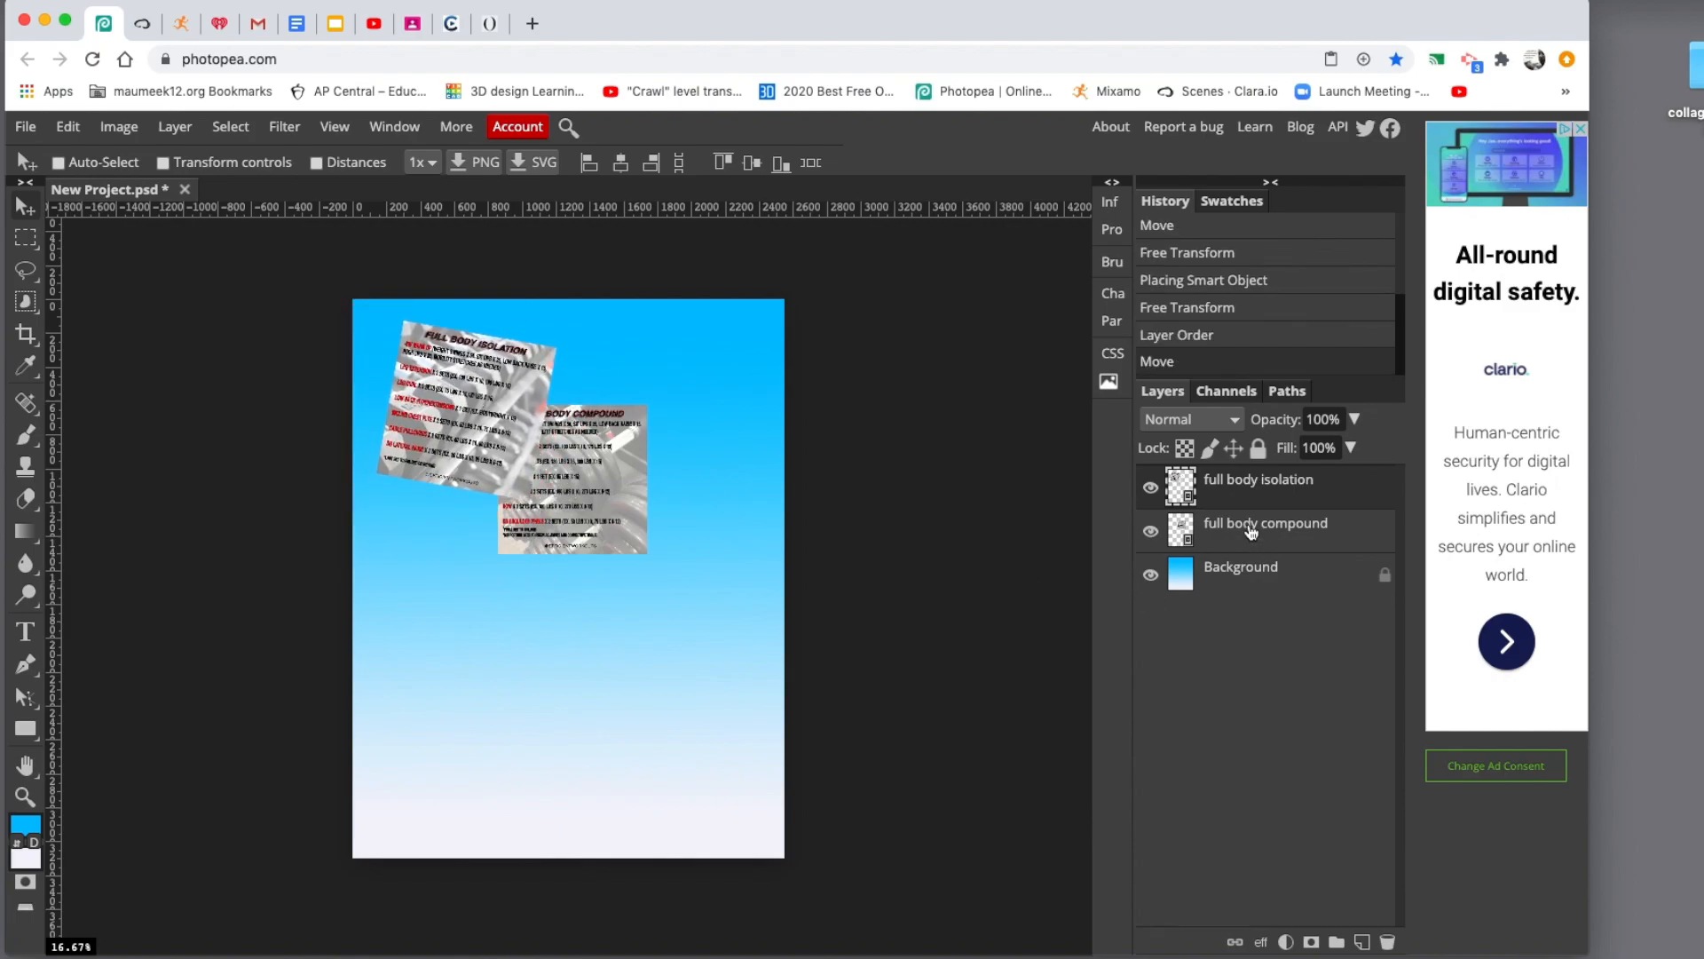
left_click_drag(575, 497, 644, 480)
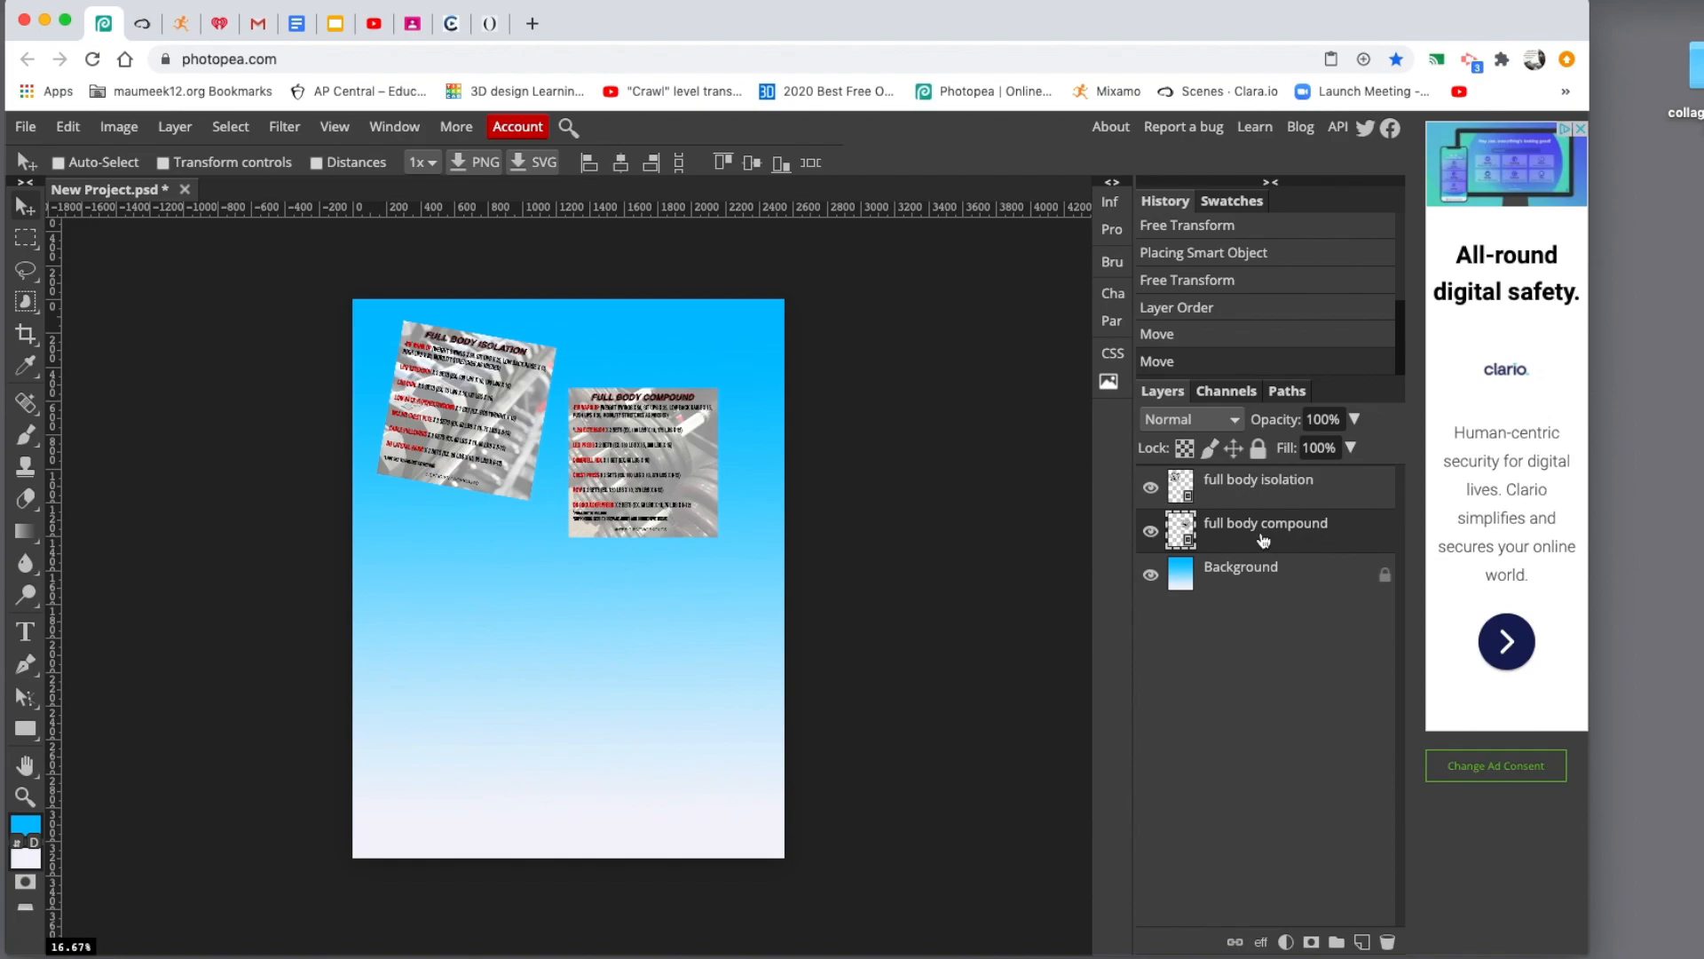
double_click(1355, 532)
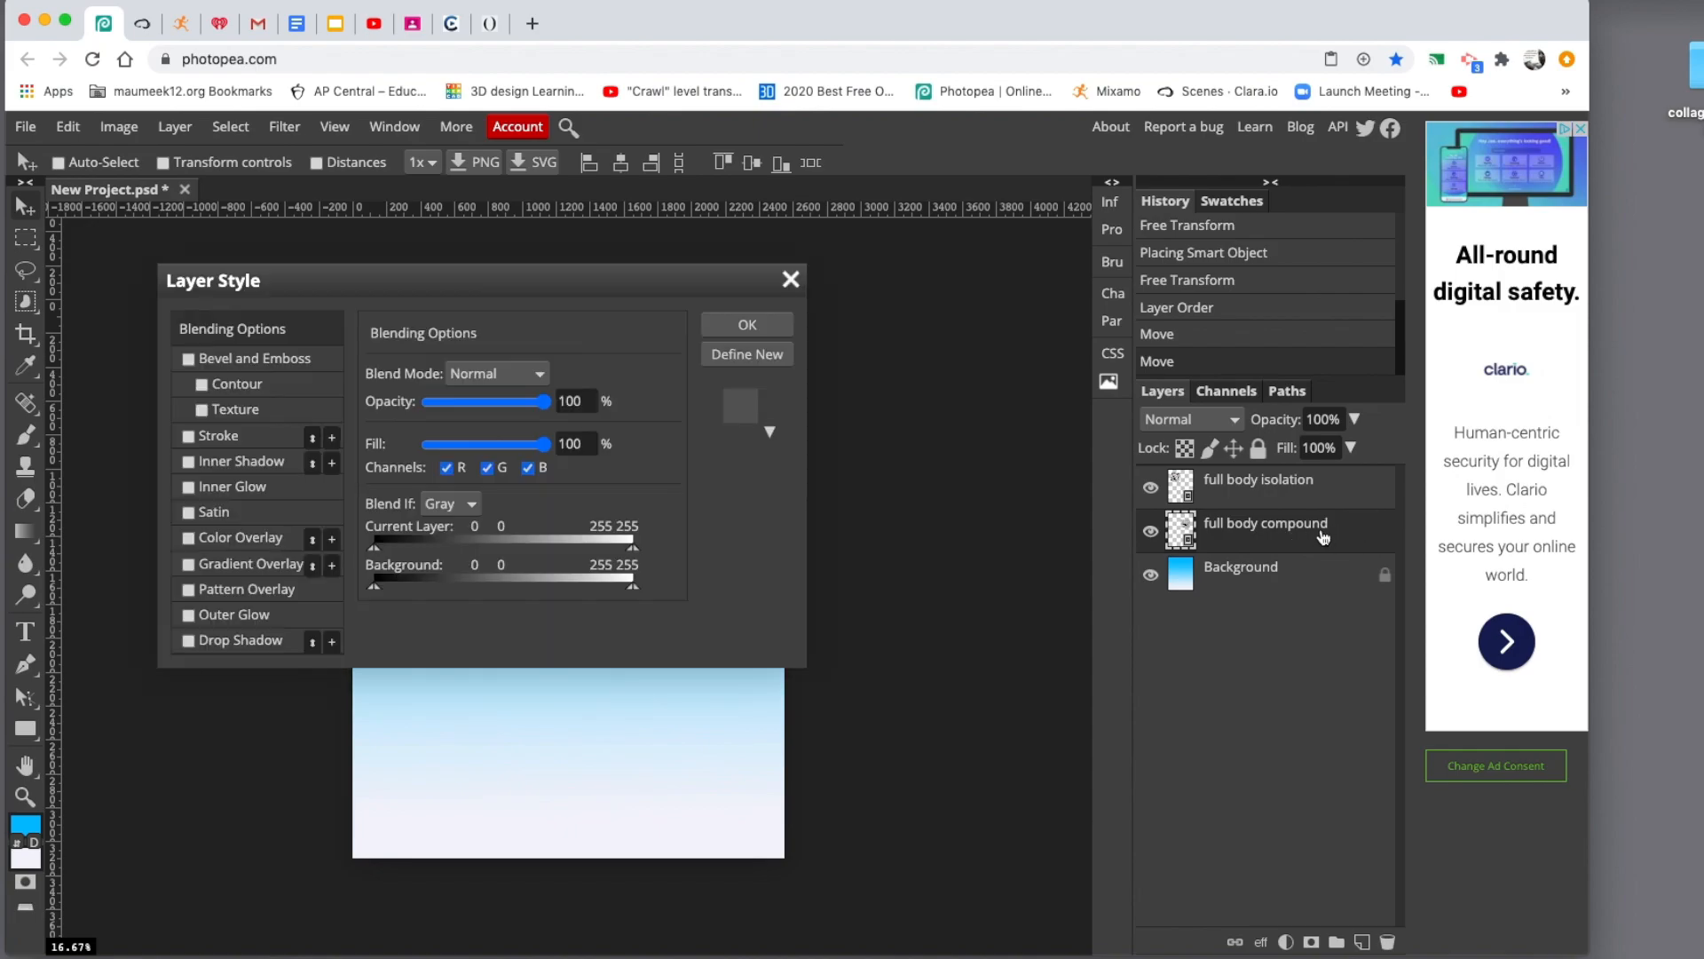
left_click_drag(438, 277, 922, 235)
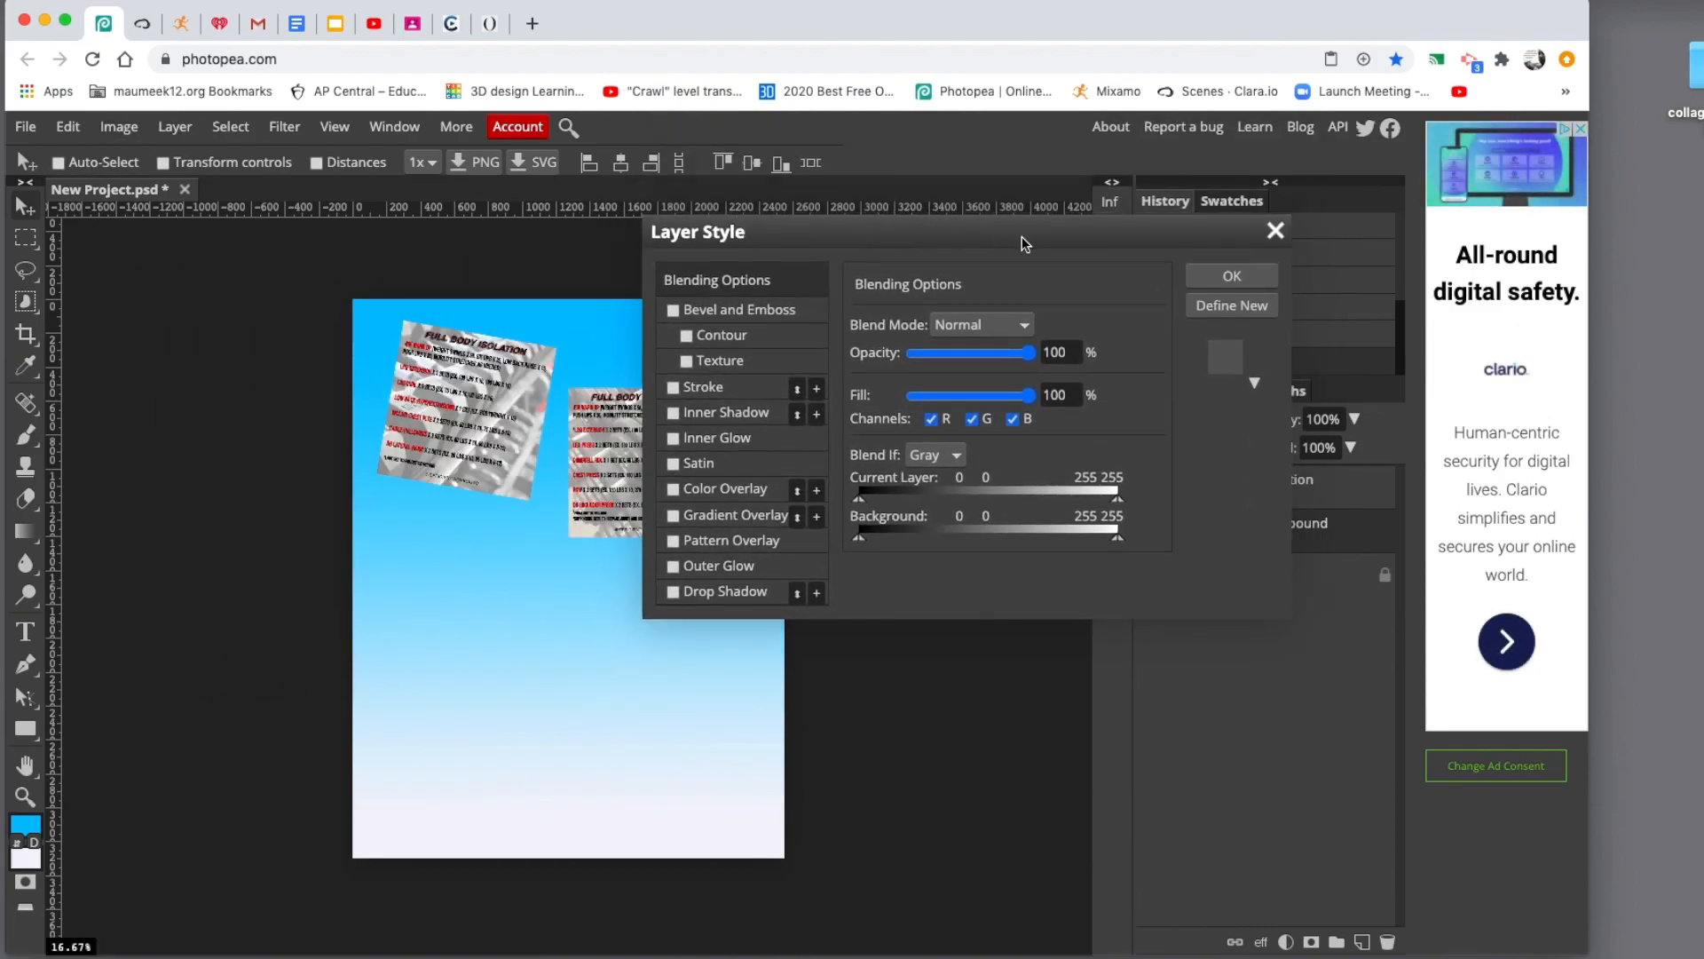
left_click(1276, 231)
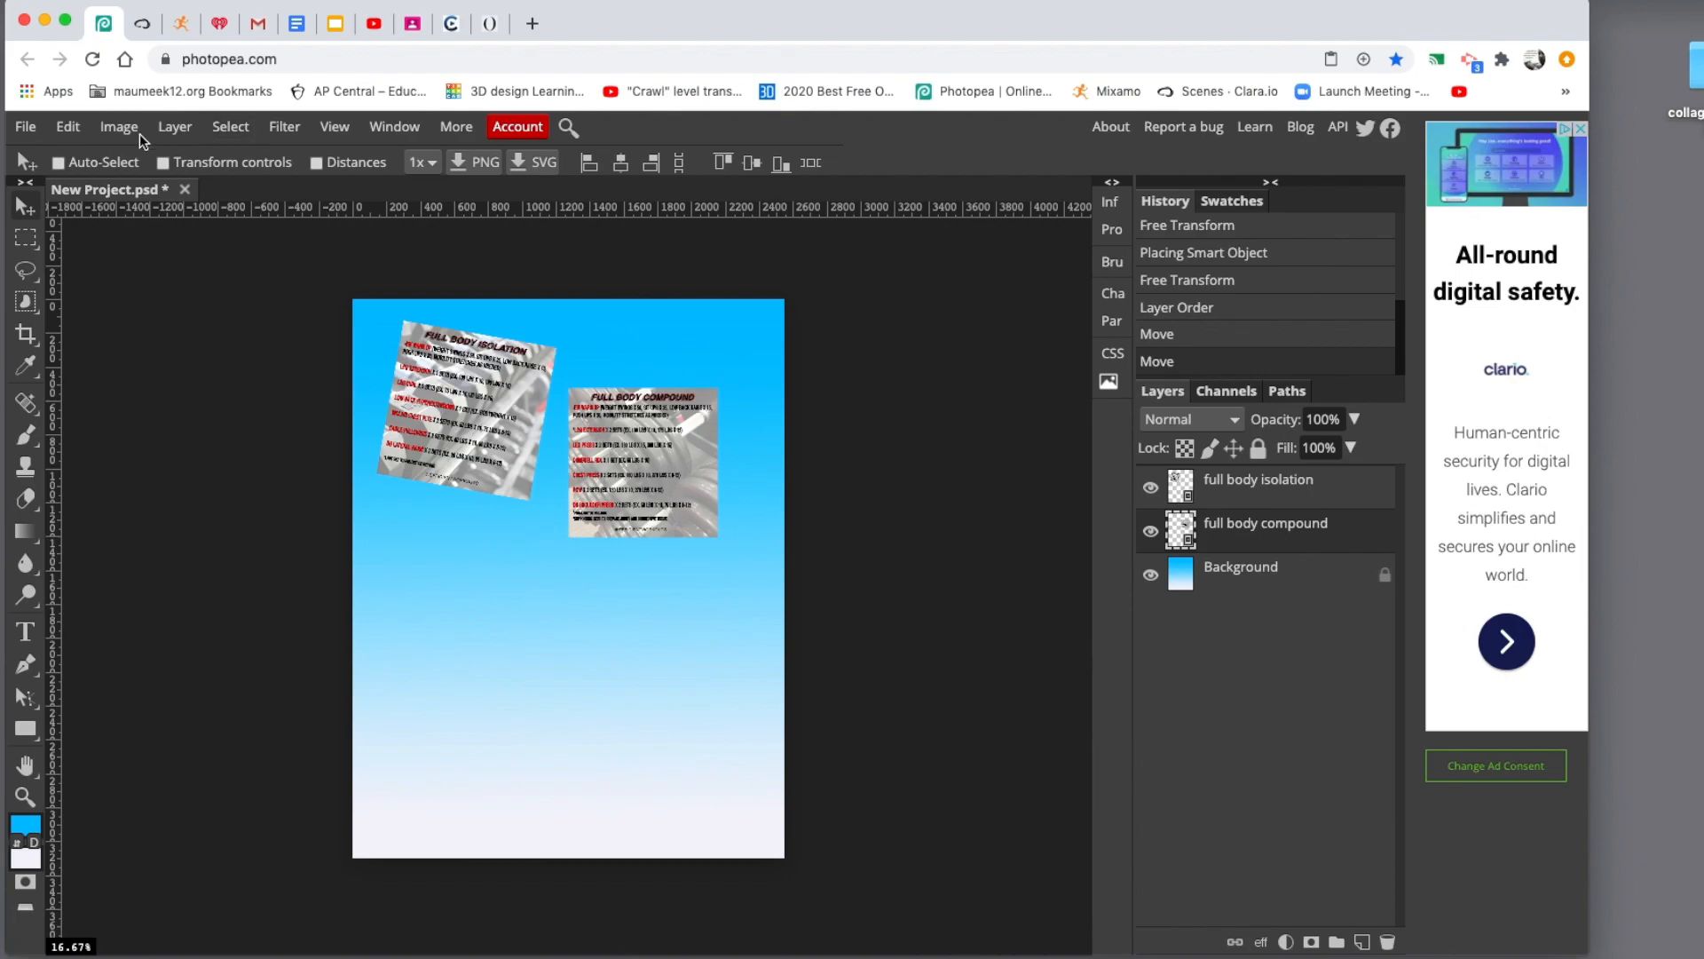
Step: Open the blending options of the full body compound layer and enable the Stroke and Drop Shadow effects
left_click(173, 127)
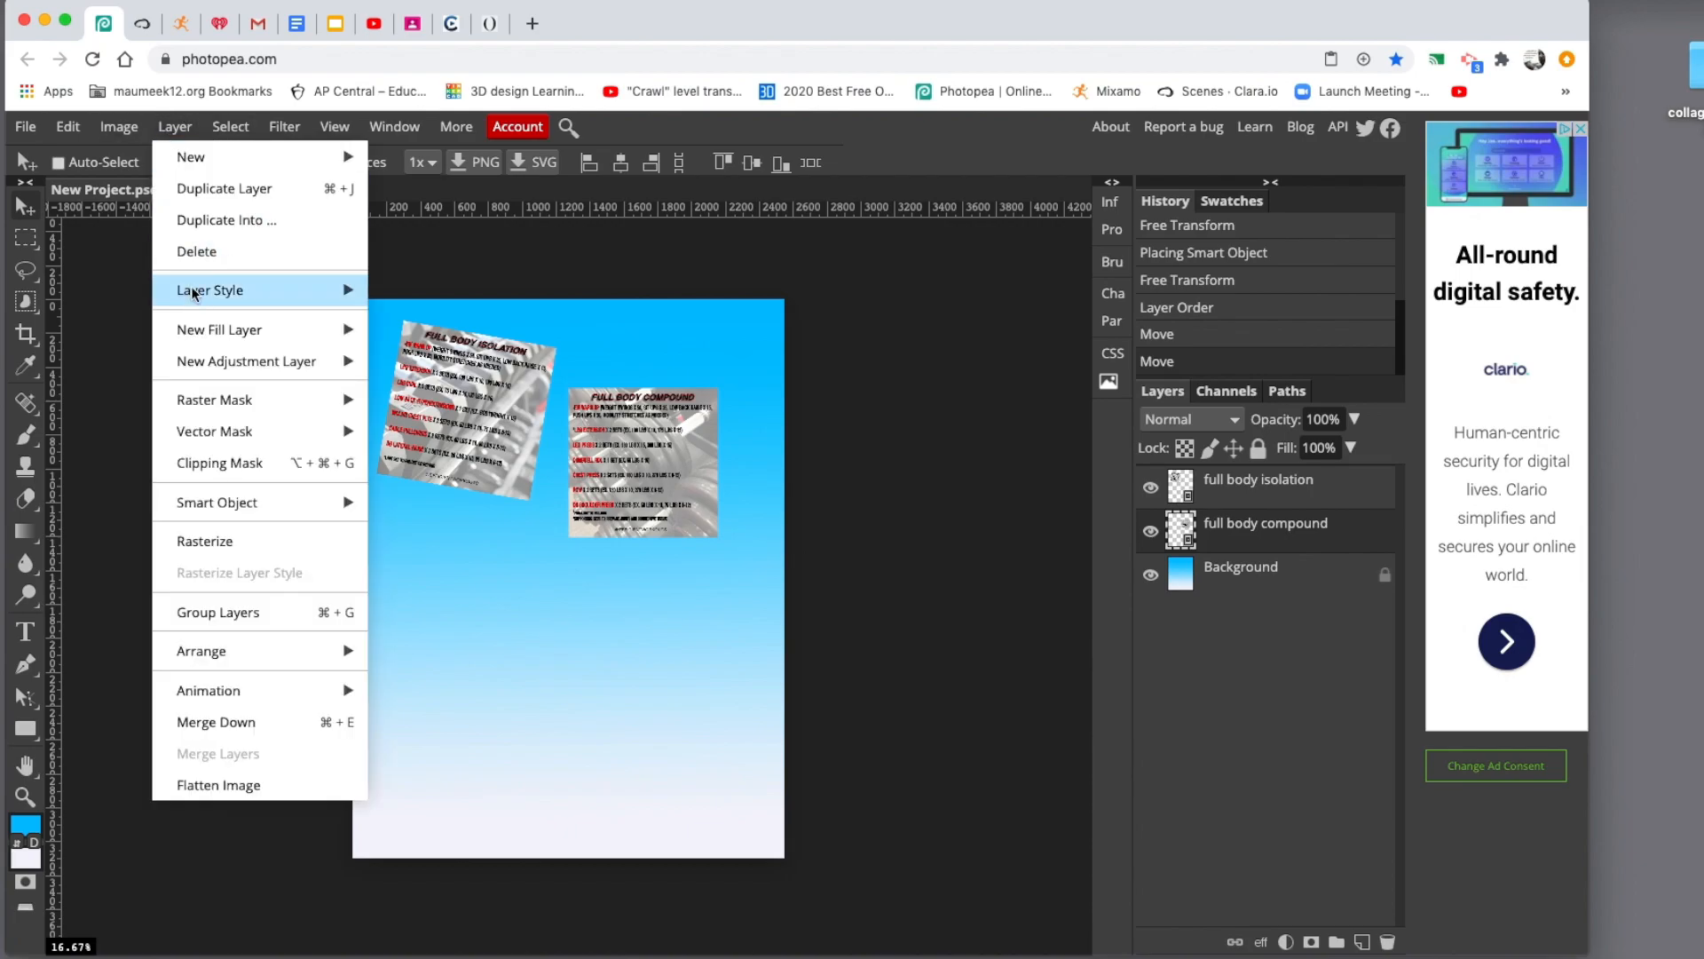
mouse_move(351, 296)
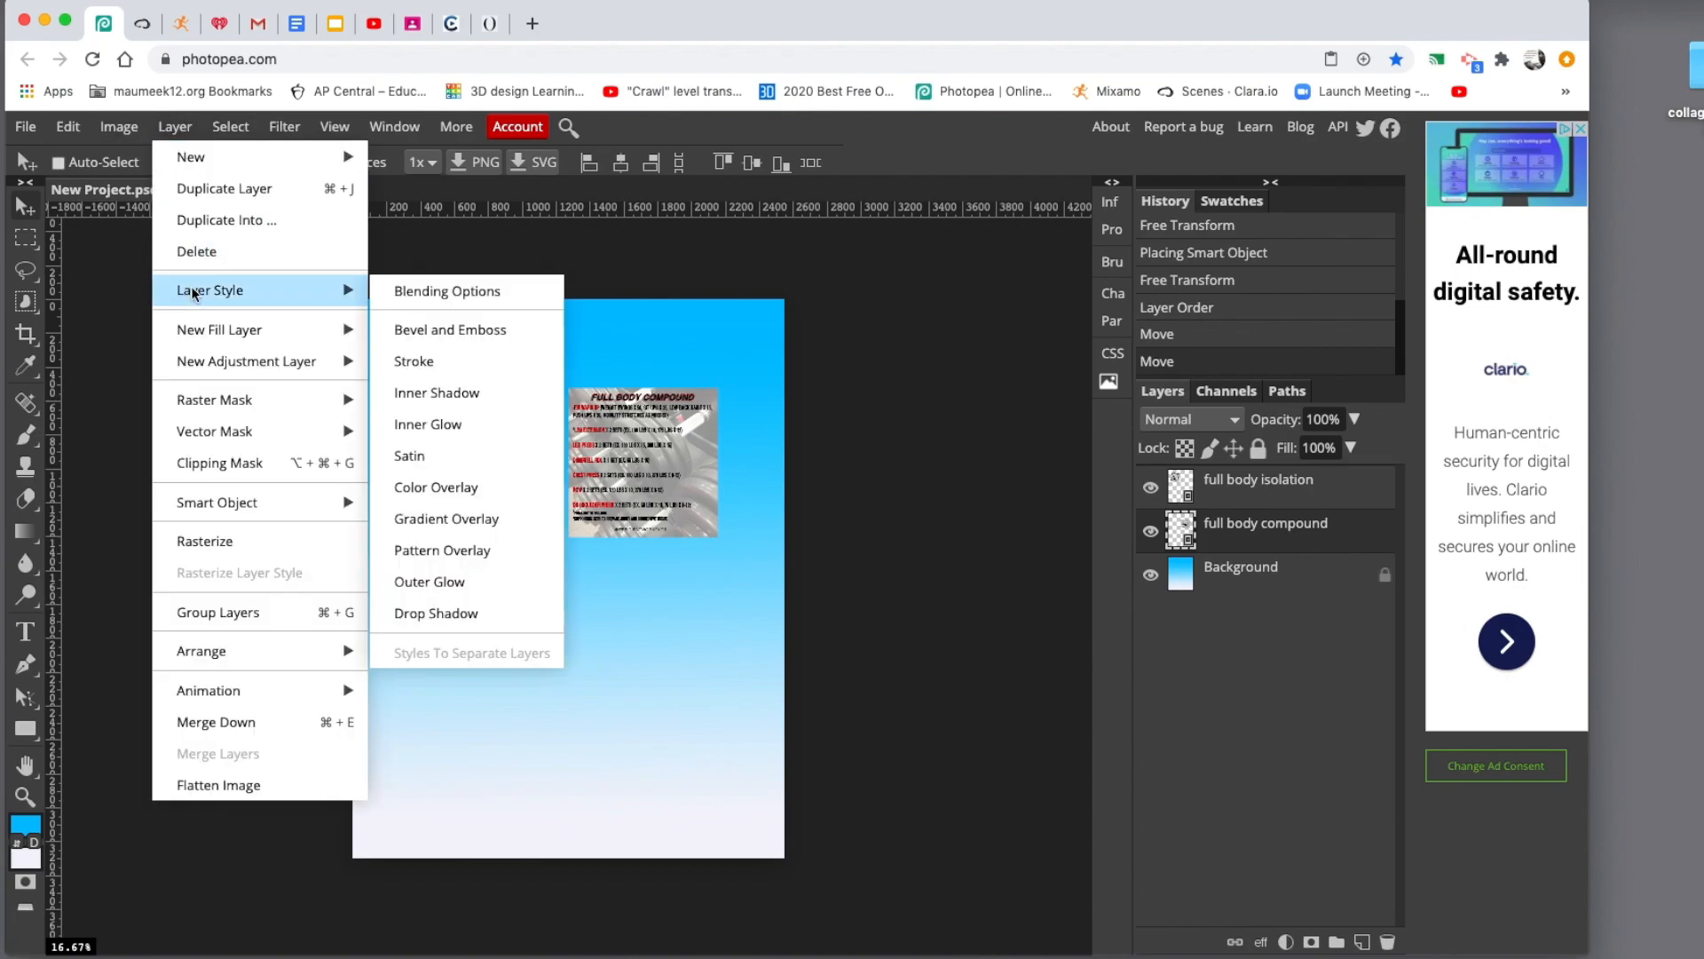
left_click(462, 292)
left_click_drag(882, 234, 983, 181)
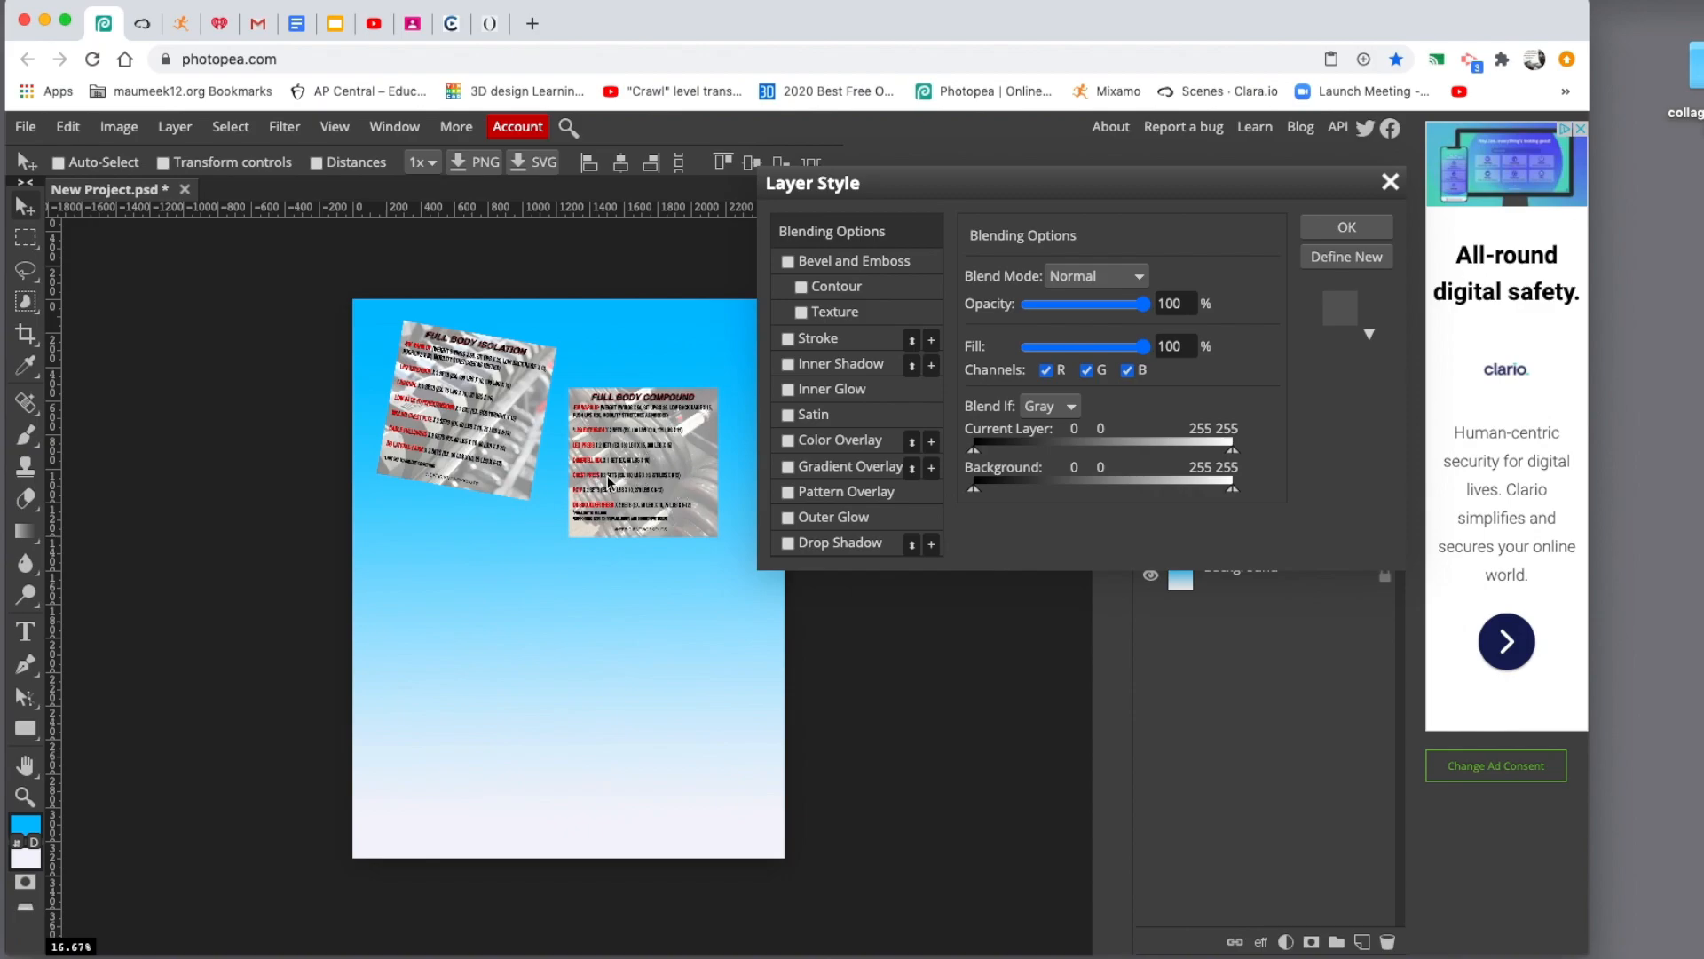
left_click(788, 339)
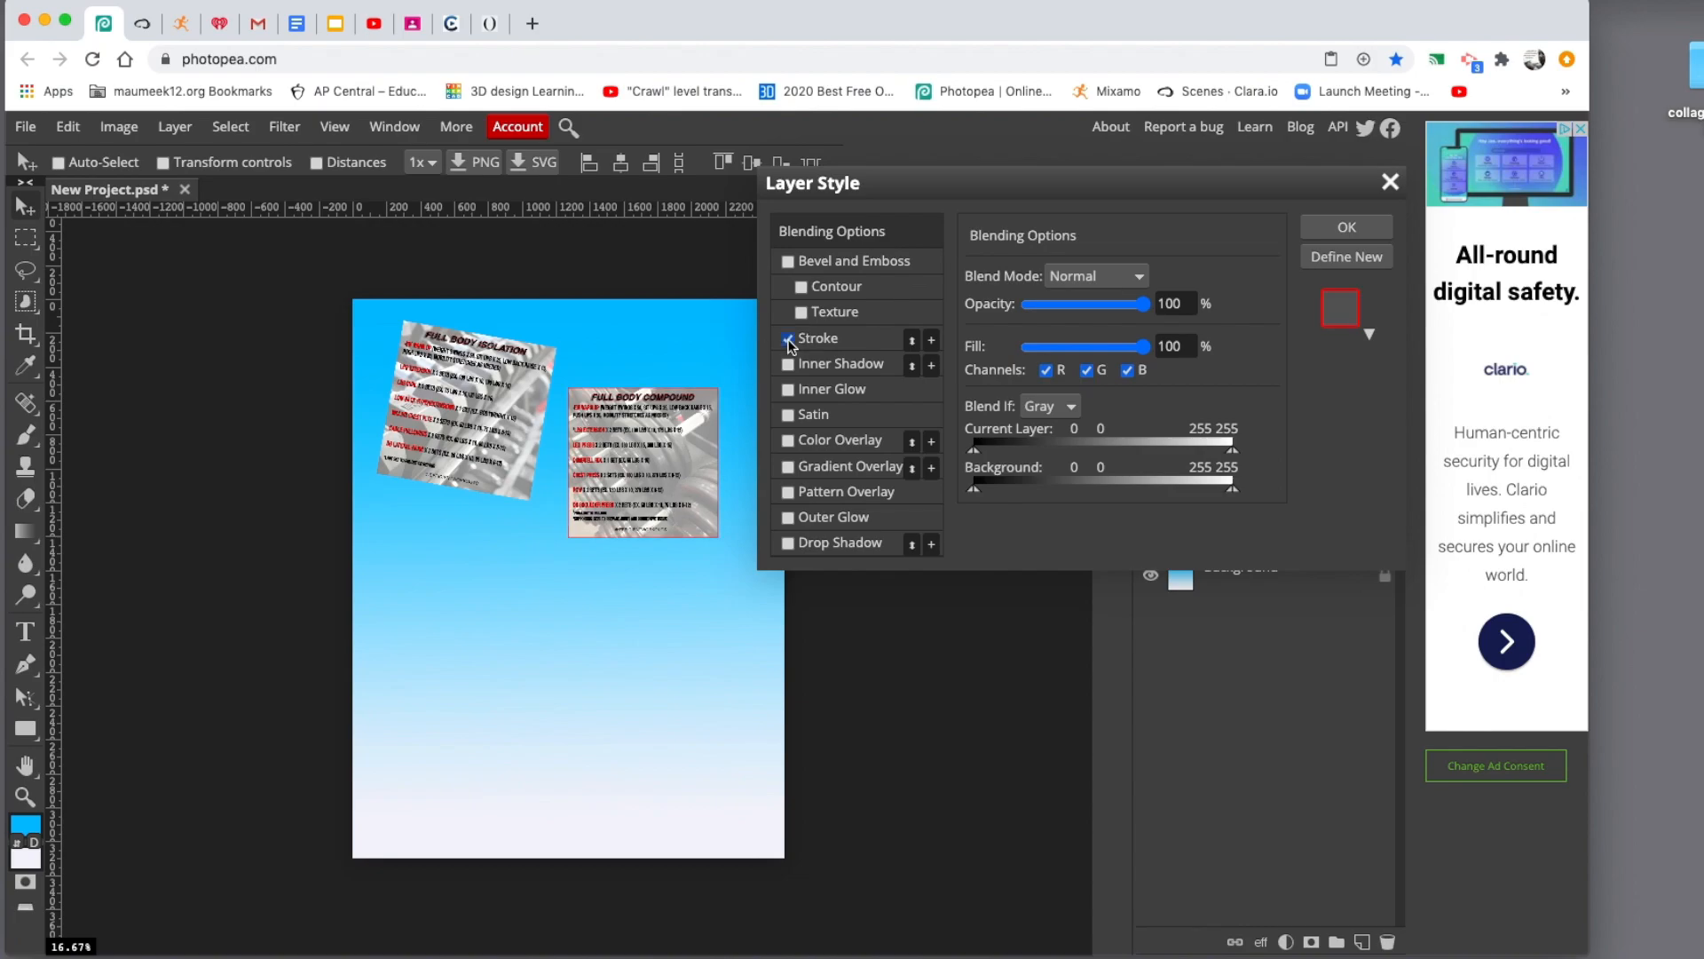
left_click(788, 544)
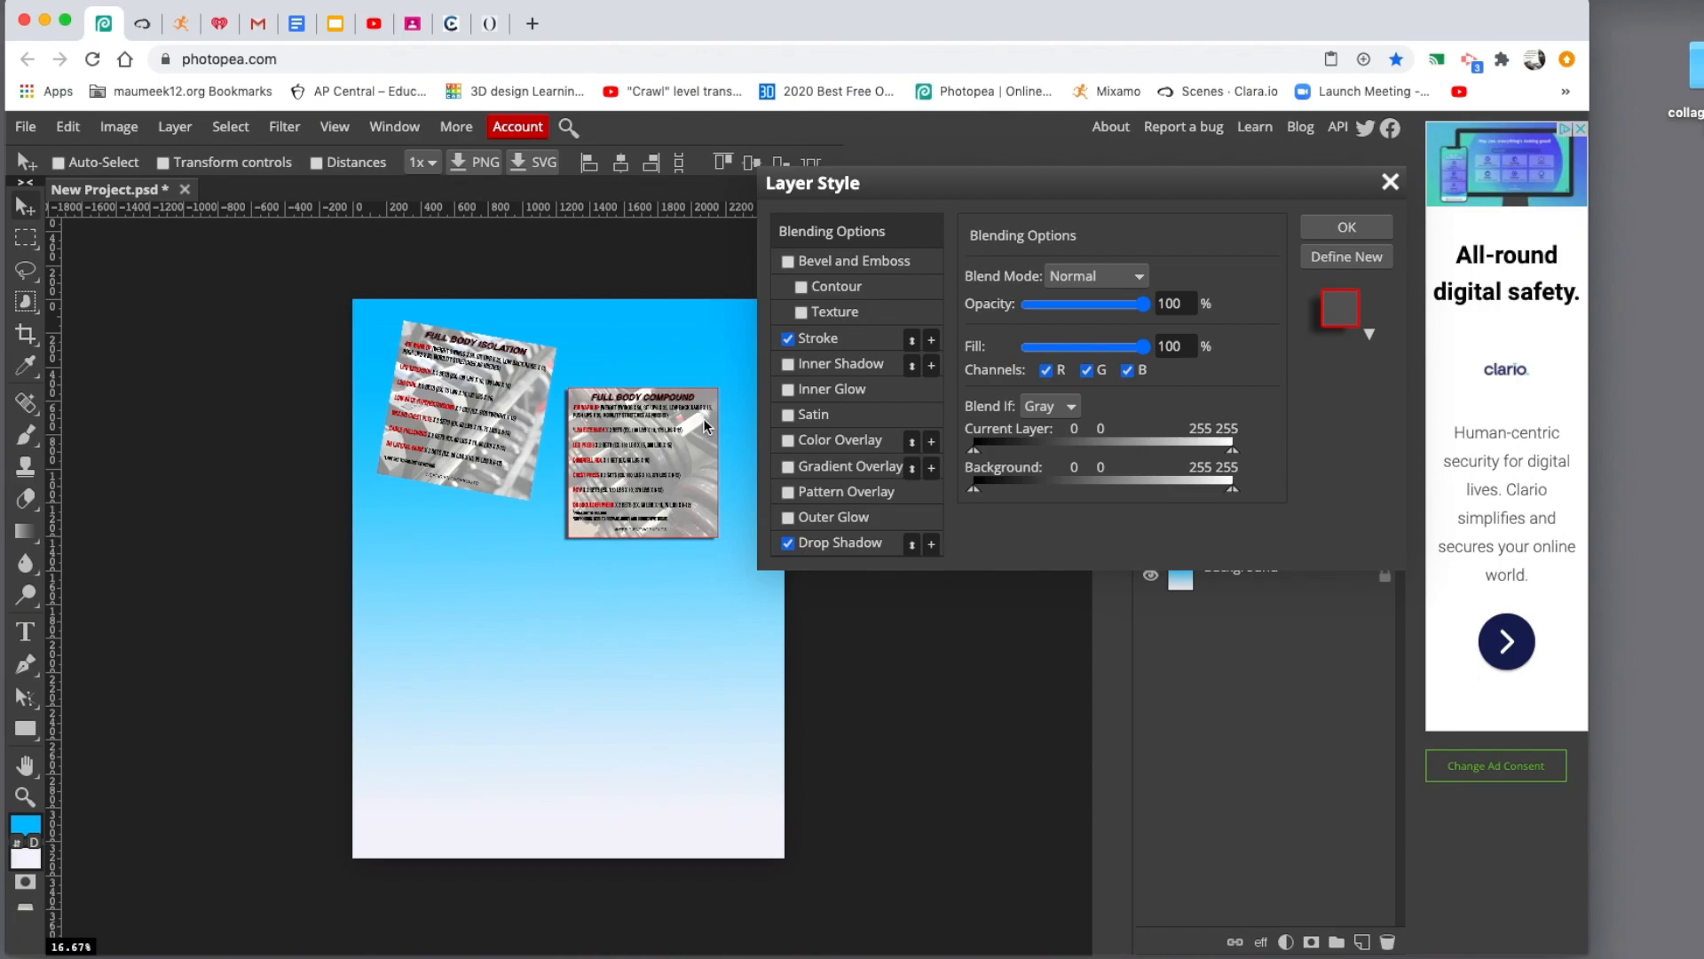
Step: Set the colour of the full body compound layer's stroke to blue (0000ff)
left_click(856, 338)
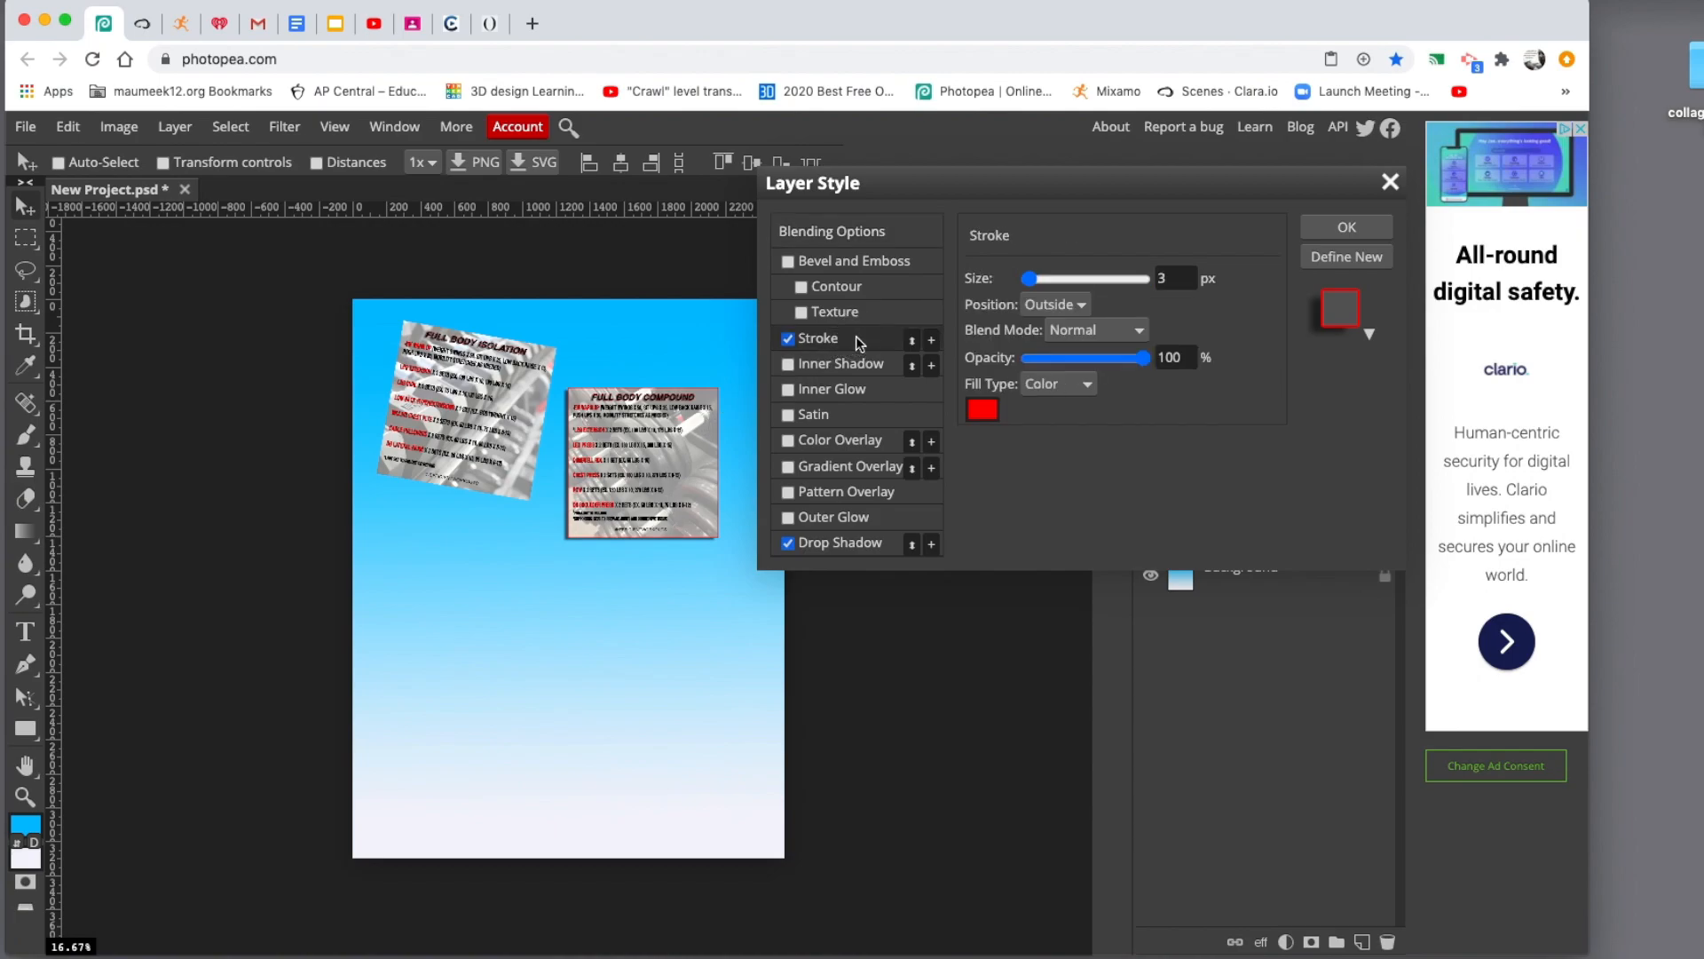
left_click(979, 414)
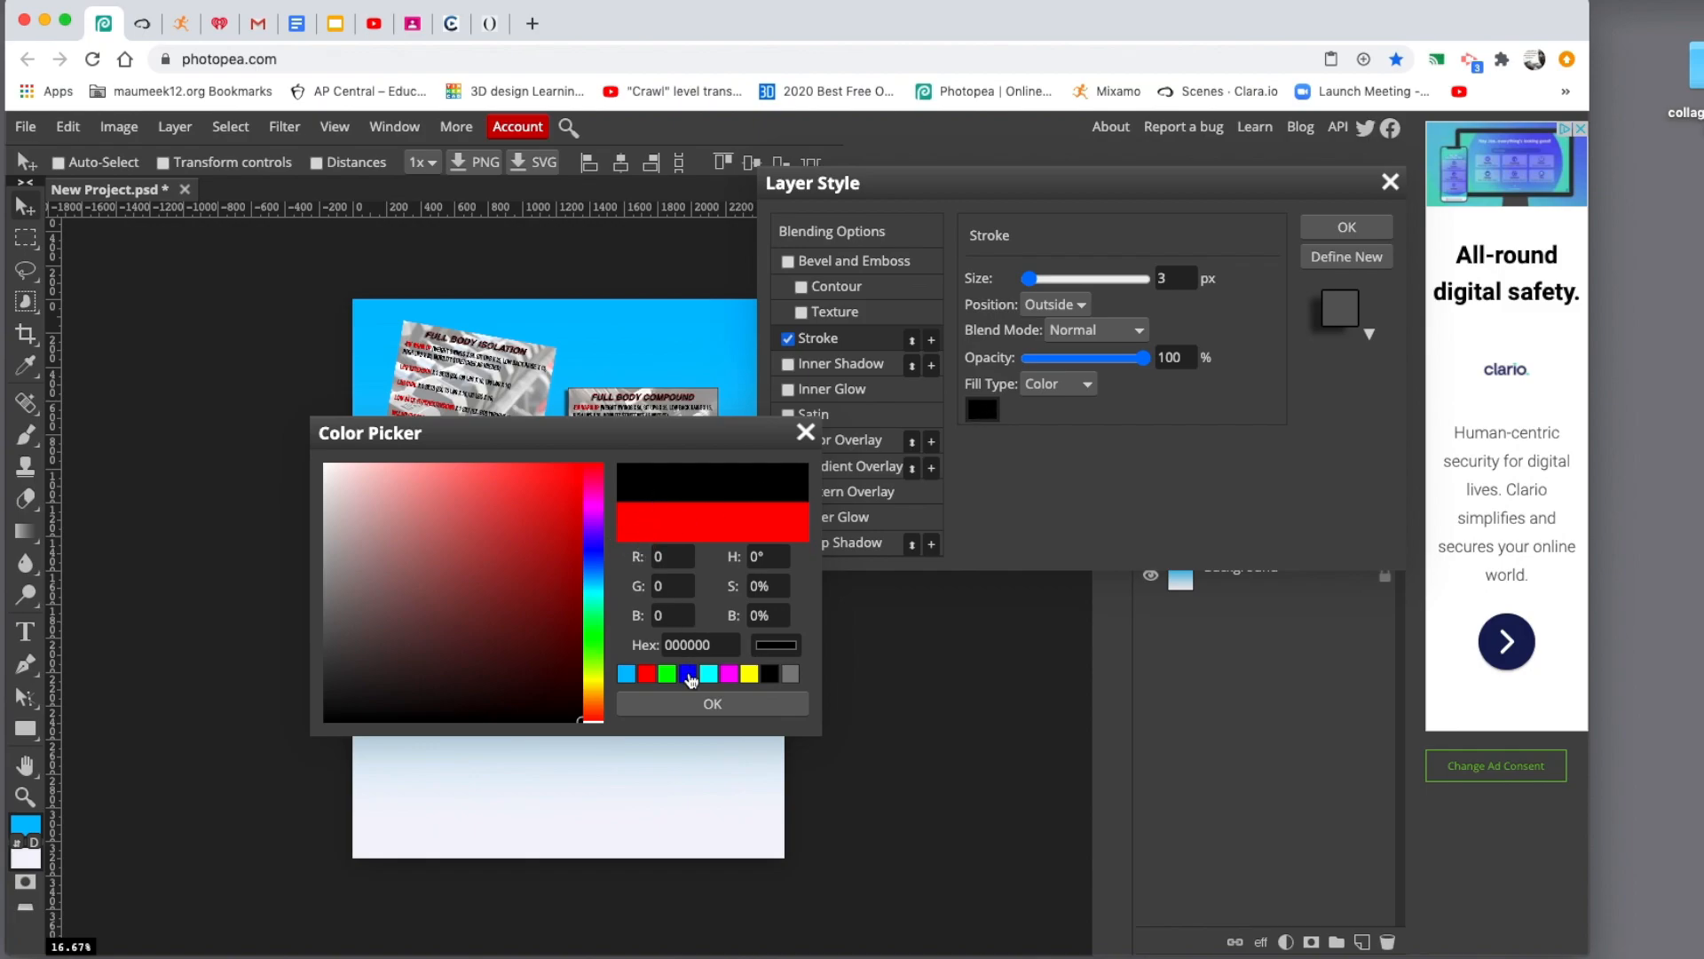
left_click(690, 675)
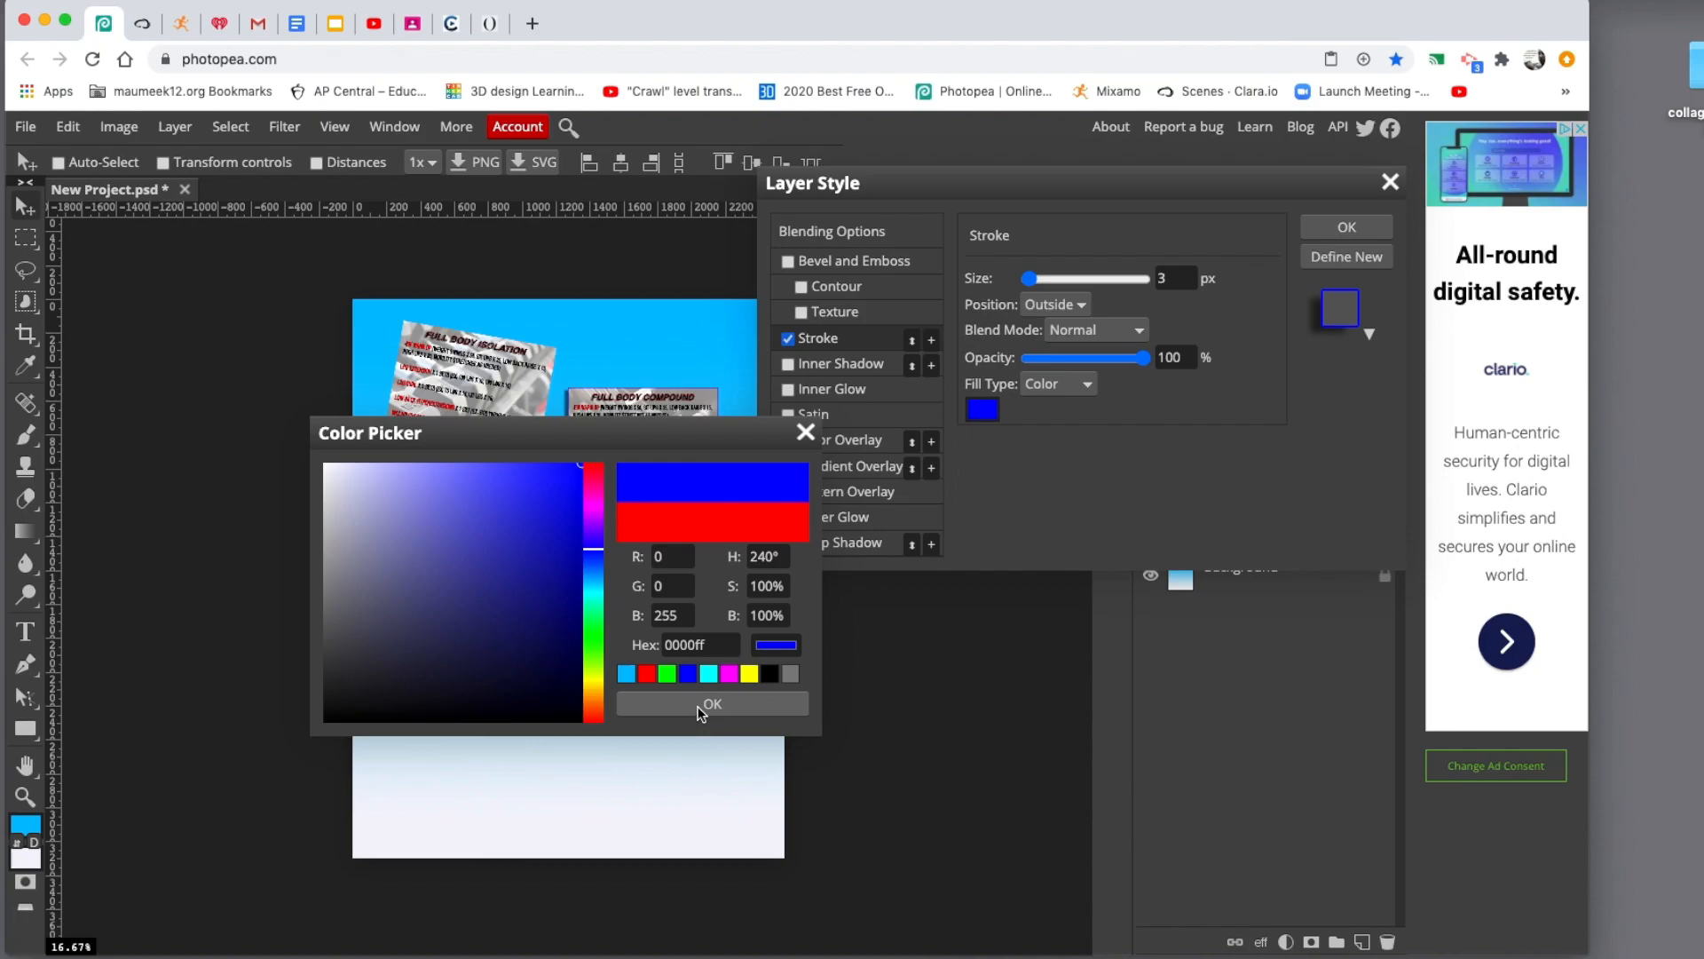
left_click(702, 706)
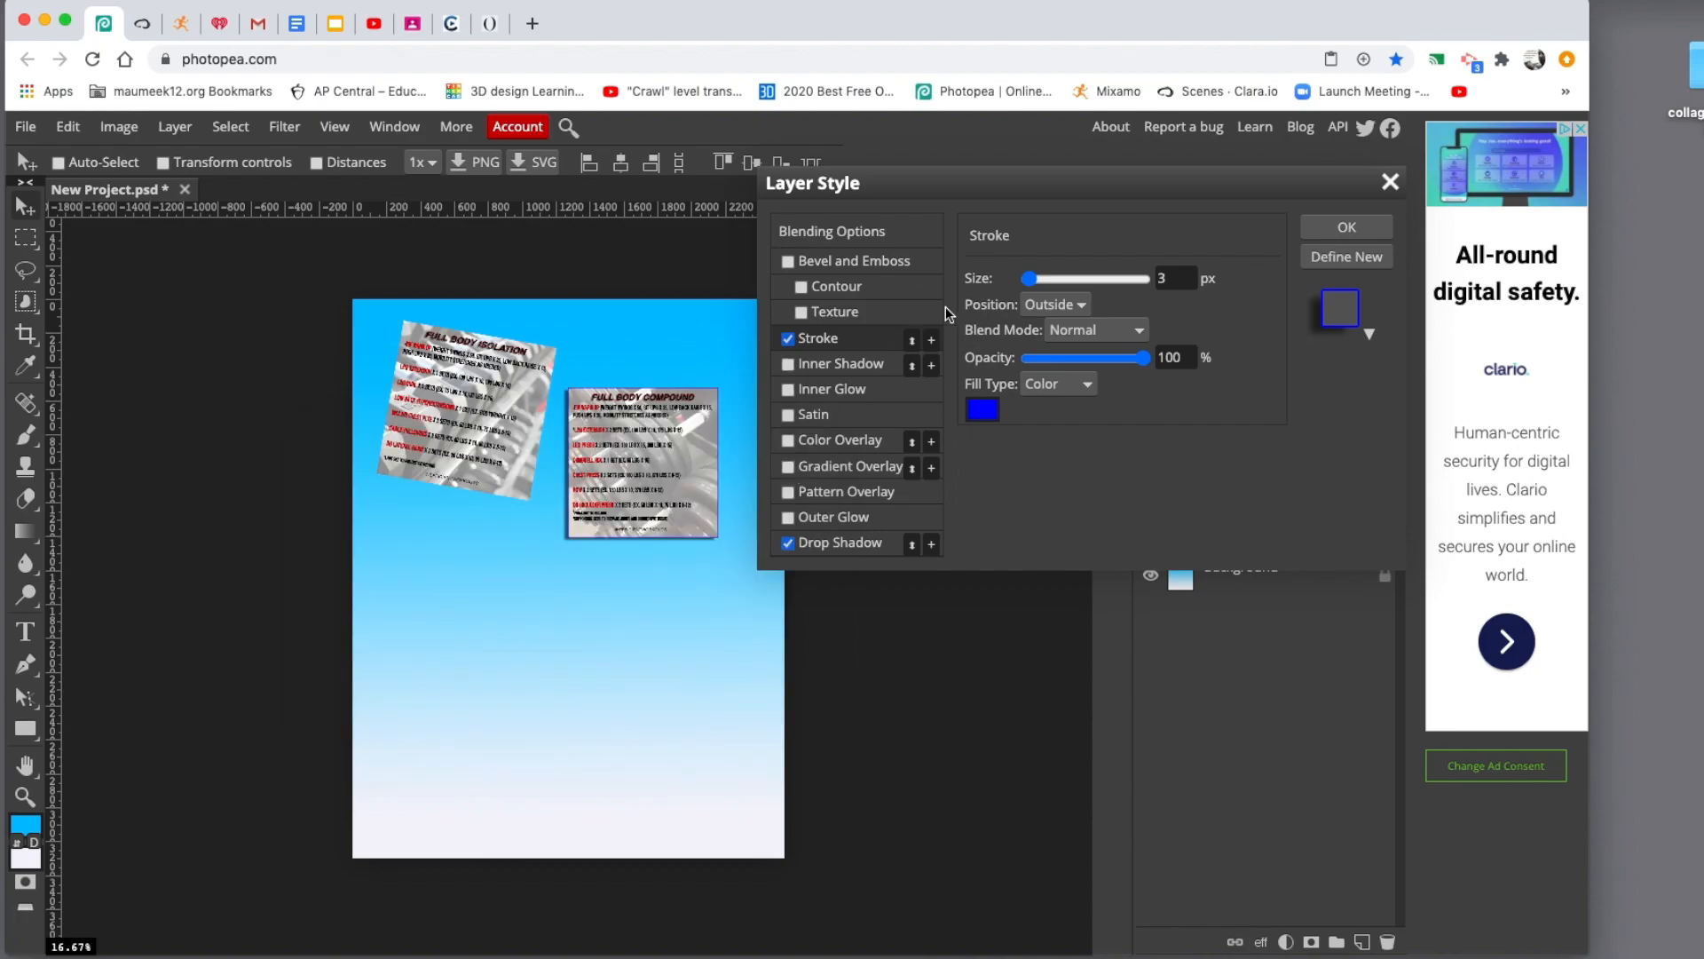
Step: Try a stroke size of about 51 px, reduce it to 10 px, and apply the layer style to full body compound
left_click(1022, 279)
mouse_move(1032, 284)
left_mouse_down()
mouse_move(1078, 282)
mouse_move(1056, 282)
left_mouse_up()
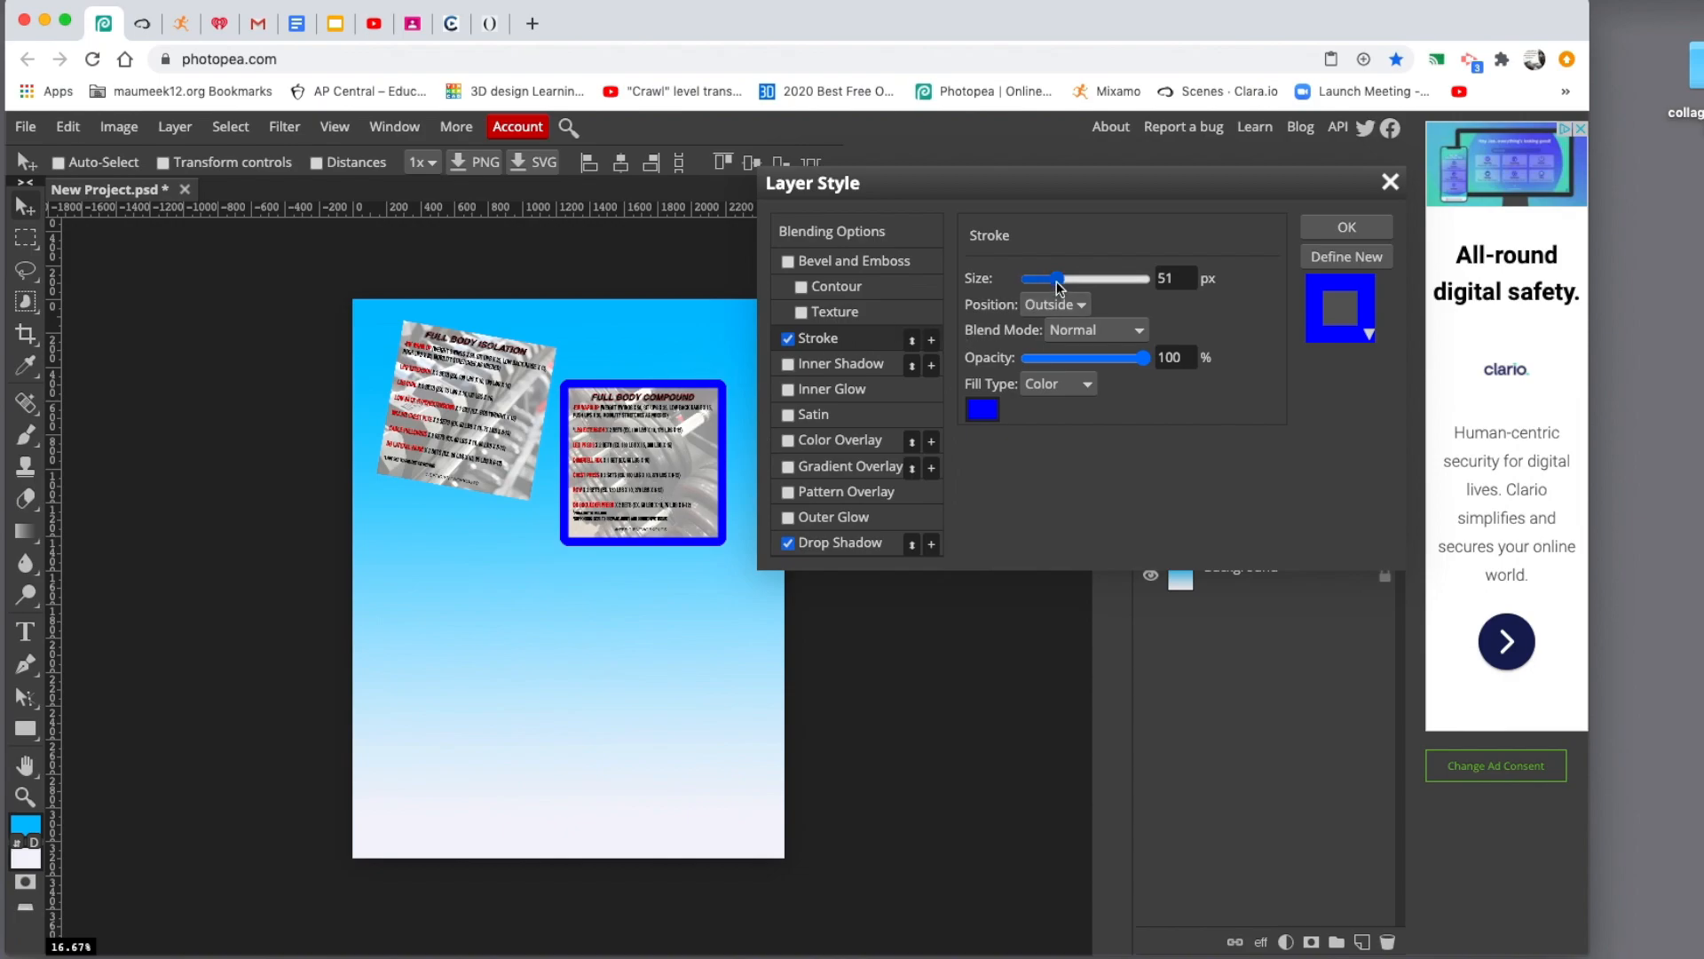
left_click_drag(1056, 282, 1032, 284)
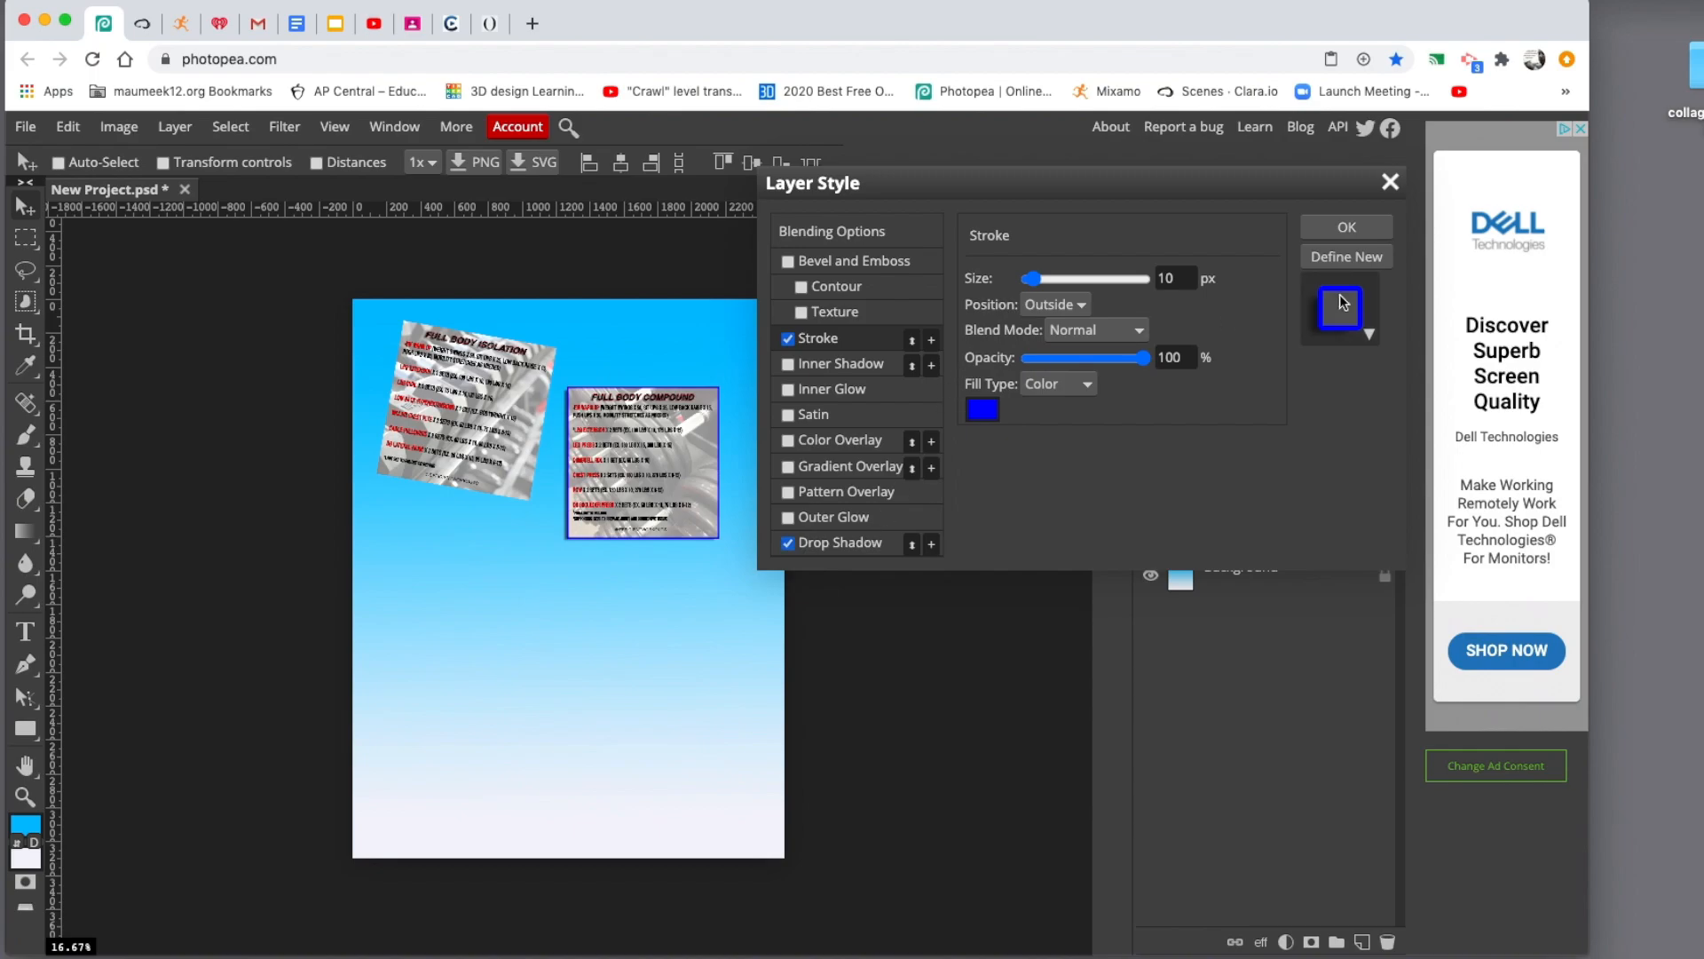
left_click(1333, 229)
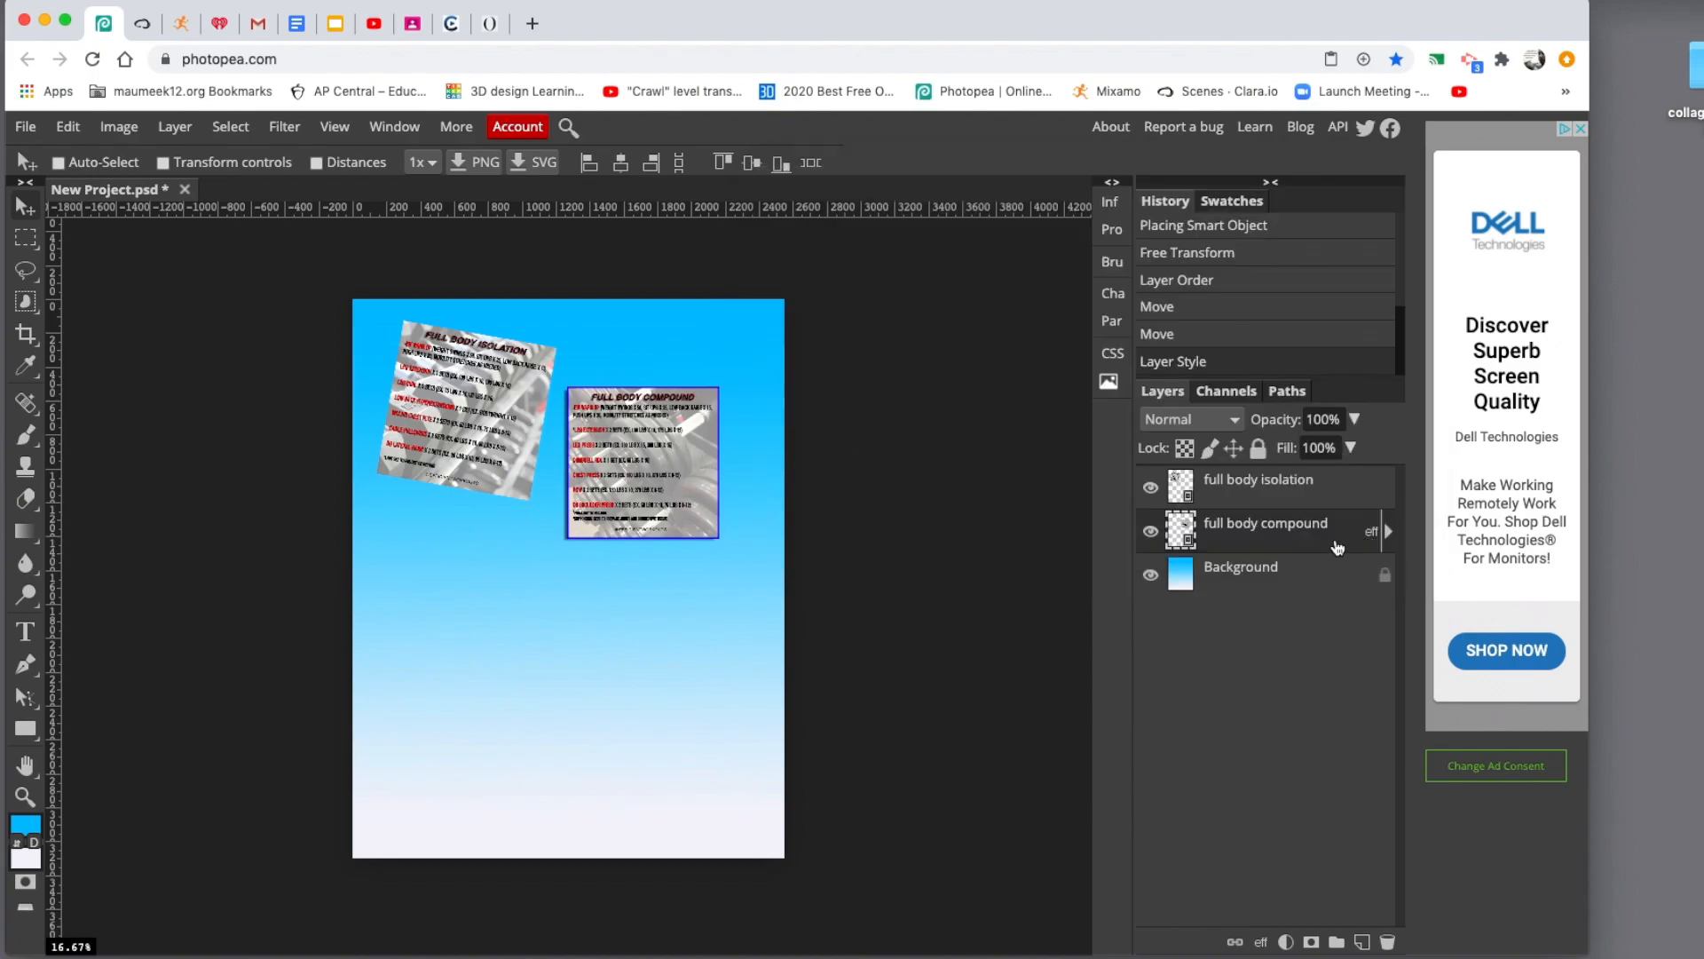
Step: Open the drop shadow settings of the full body compound layer and increase the shadow distance to about 140 px
left_click(174, 130)
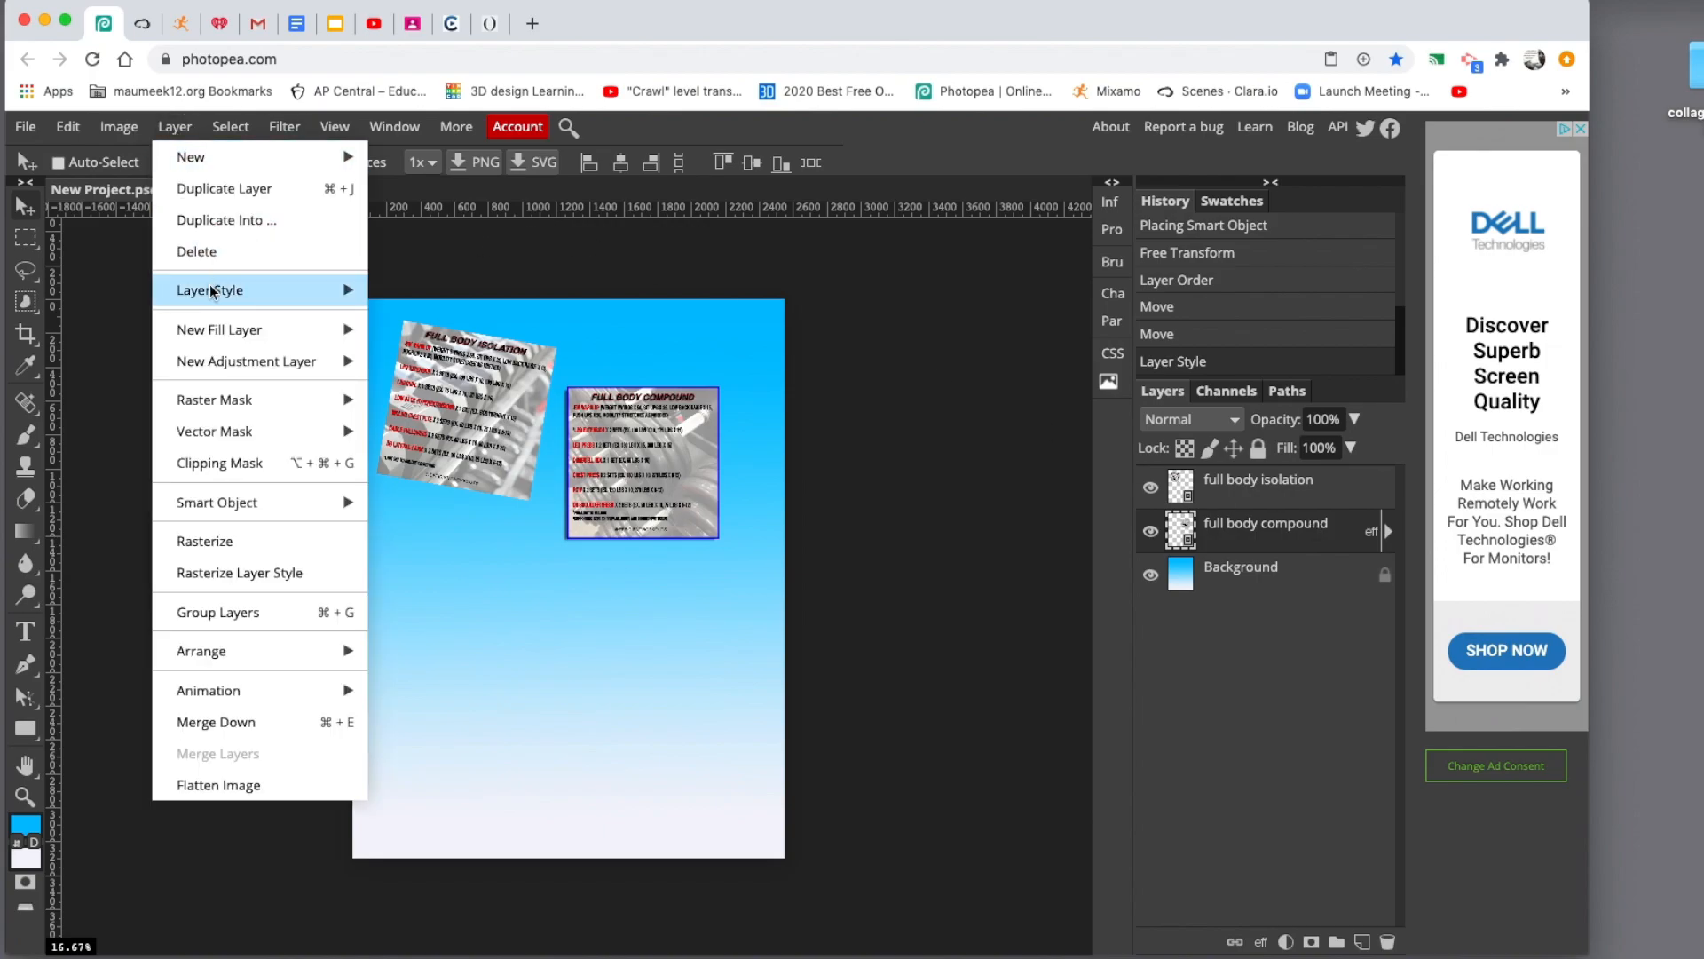
mouse_move(222, 291)
left_click(412, 295)
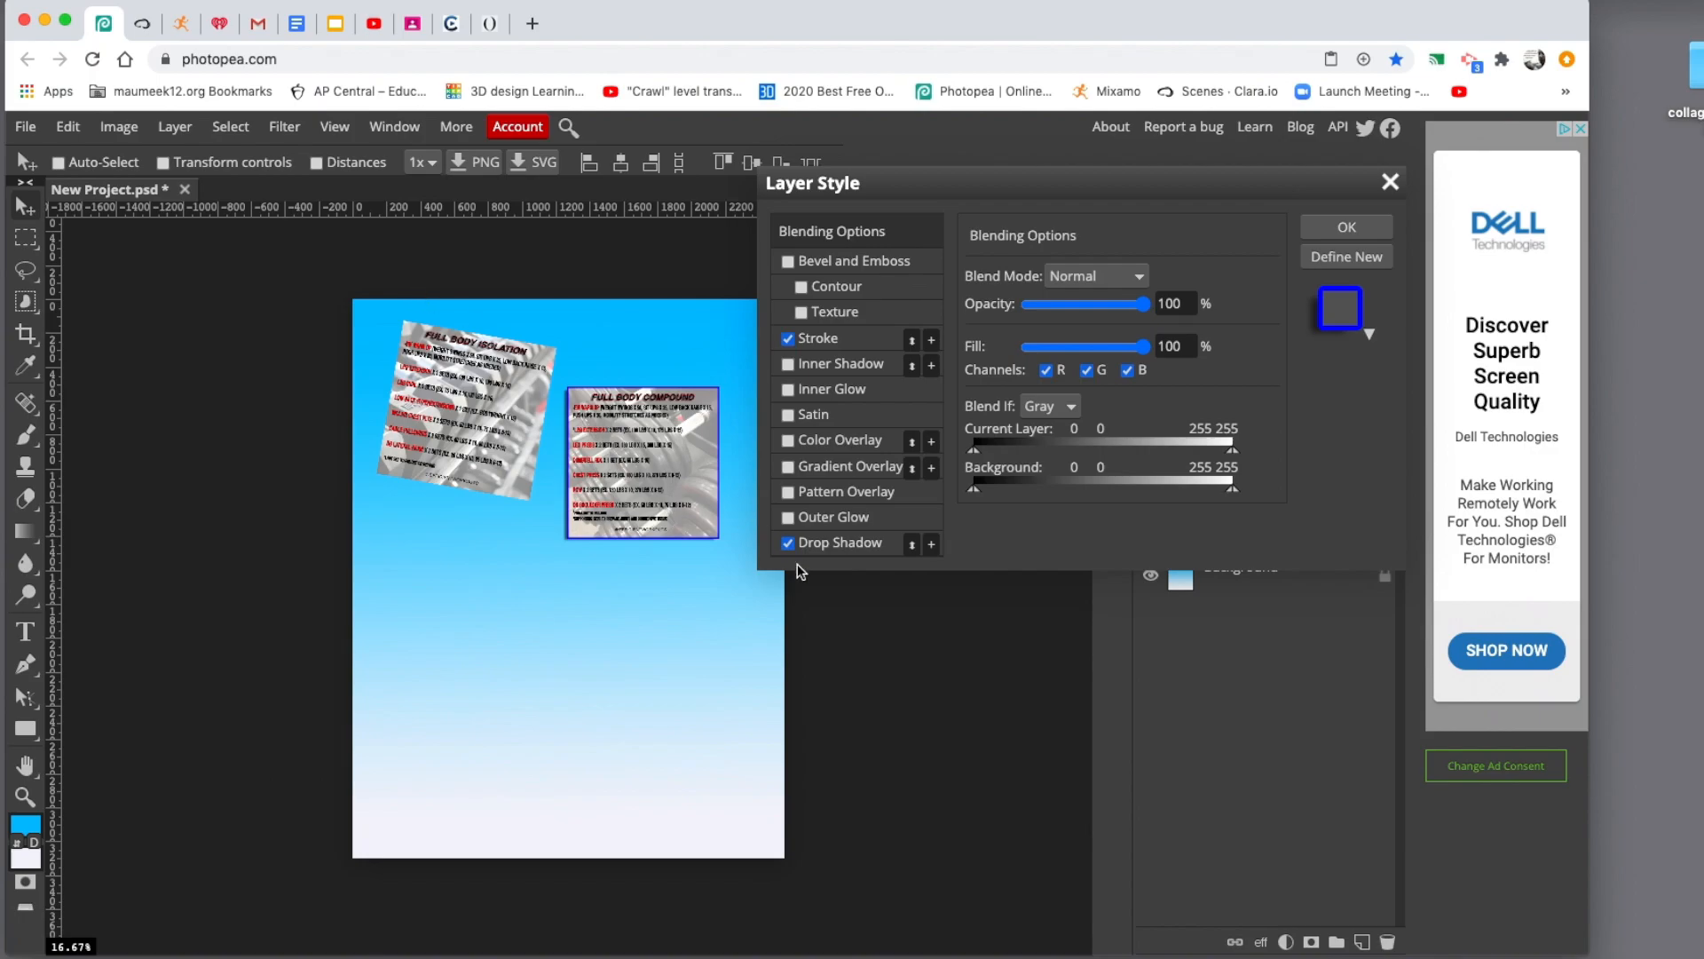
left_click(843, 544)
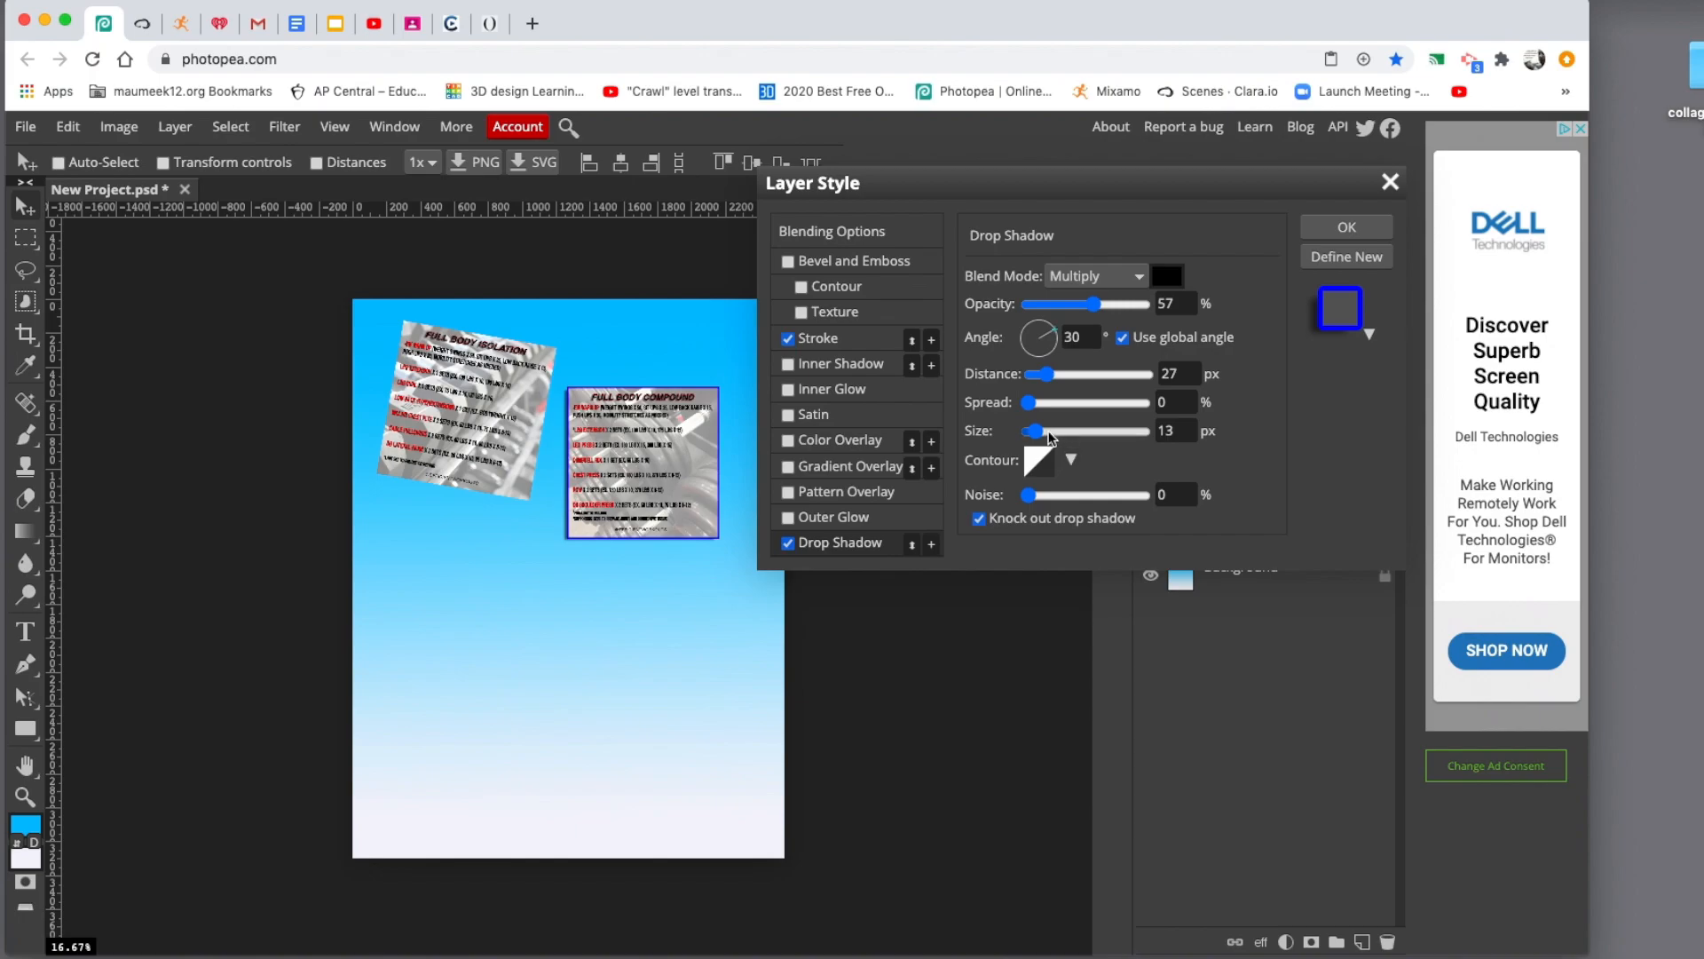
left_click(1051, 375)
left_click_drag(1051, 376, 1113, 382)
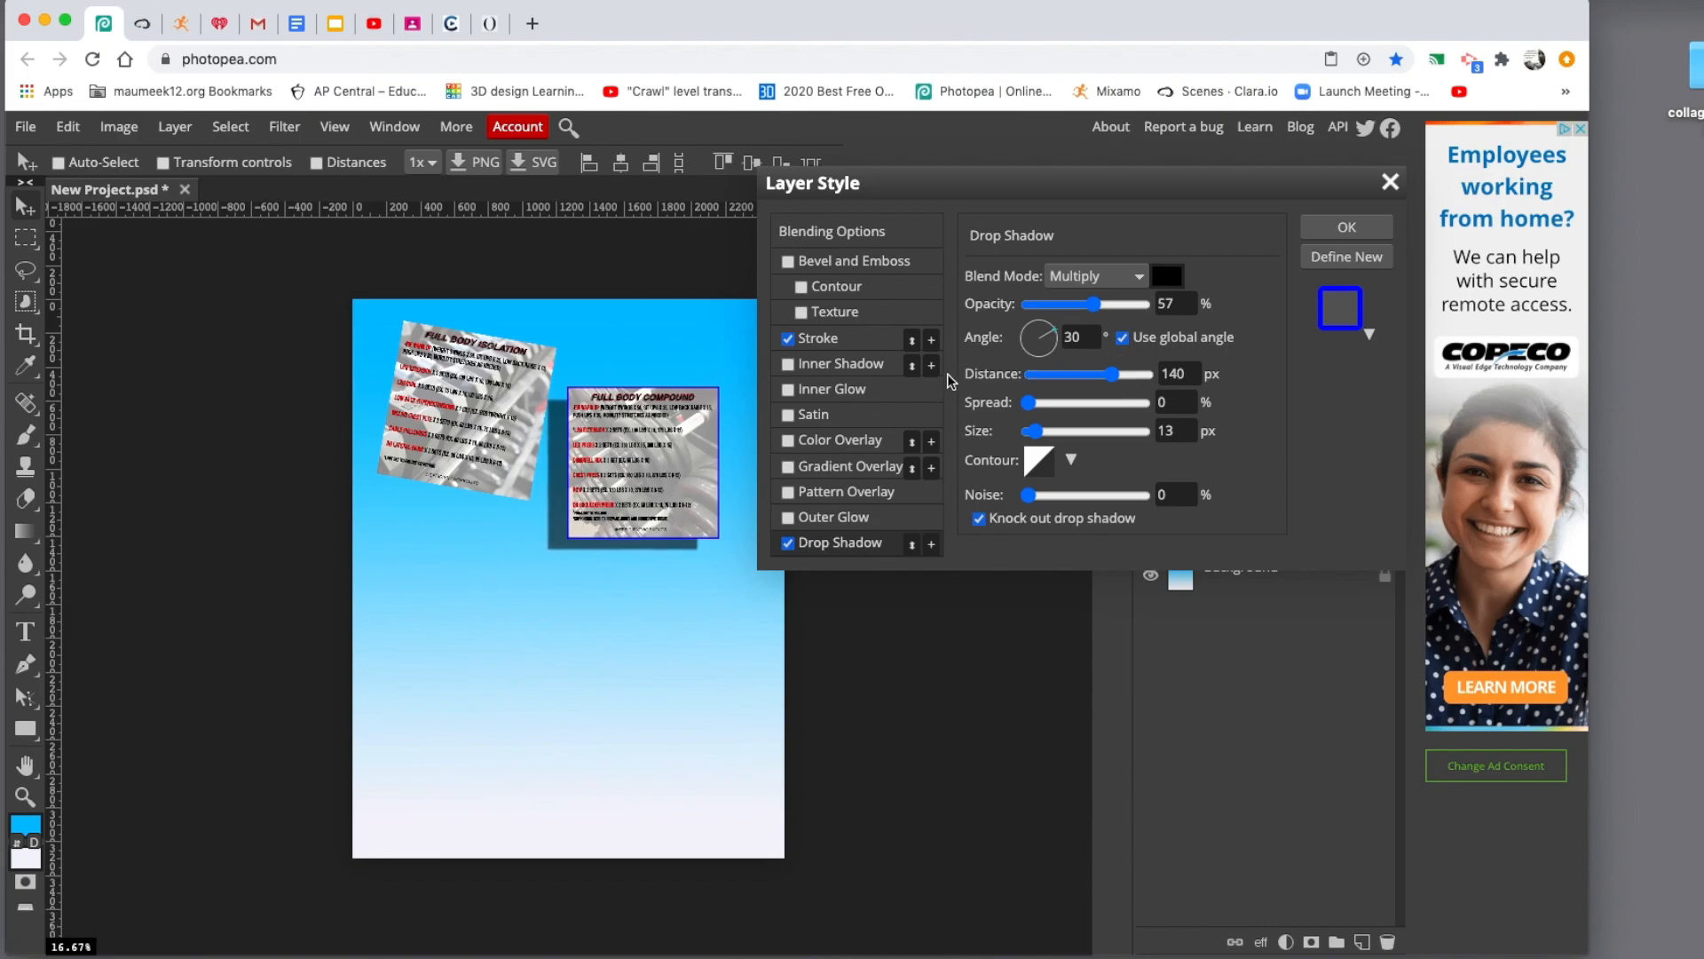
Step: Rotate the full body compound layer's drop shadow angle to about 47° and apply the layer style
left_click_drag(1051, 339, 1050, 329)
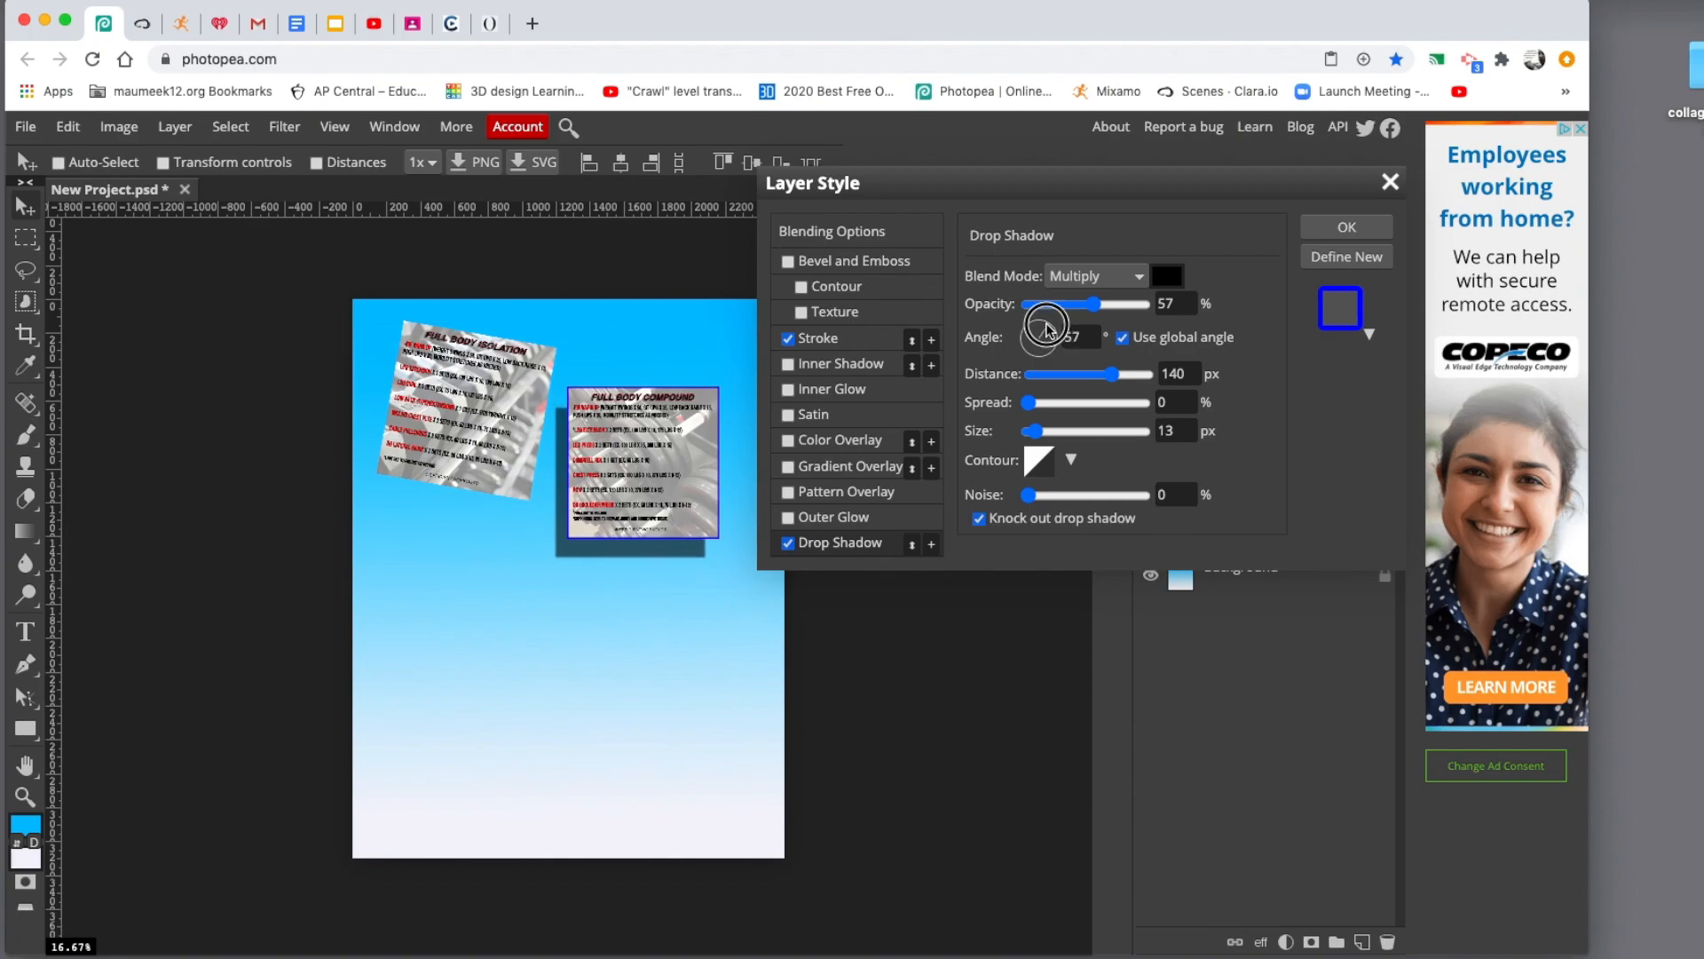
left_click_drag(1049, 328, 1049, 328)
mouse_move(1052, 335)
left_mouse_down()
mouse_move(1048, 359)
mouse_move(1056, 325)
left_mouse_up()
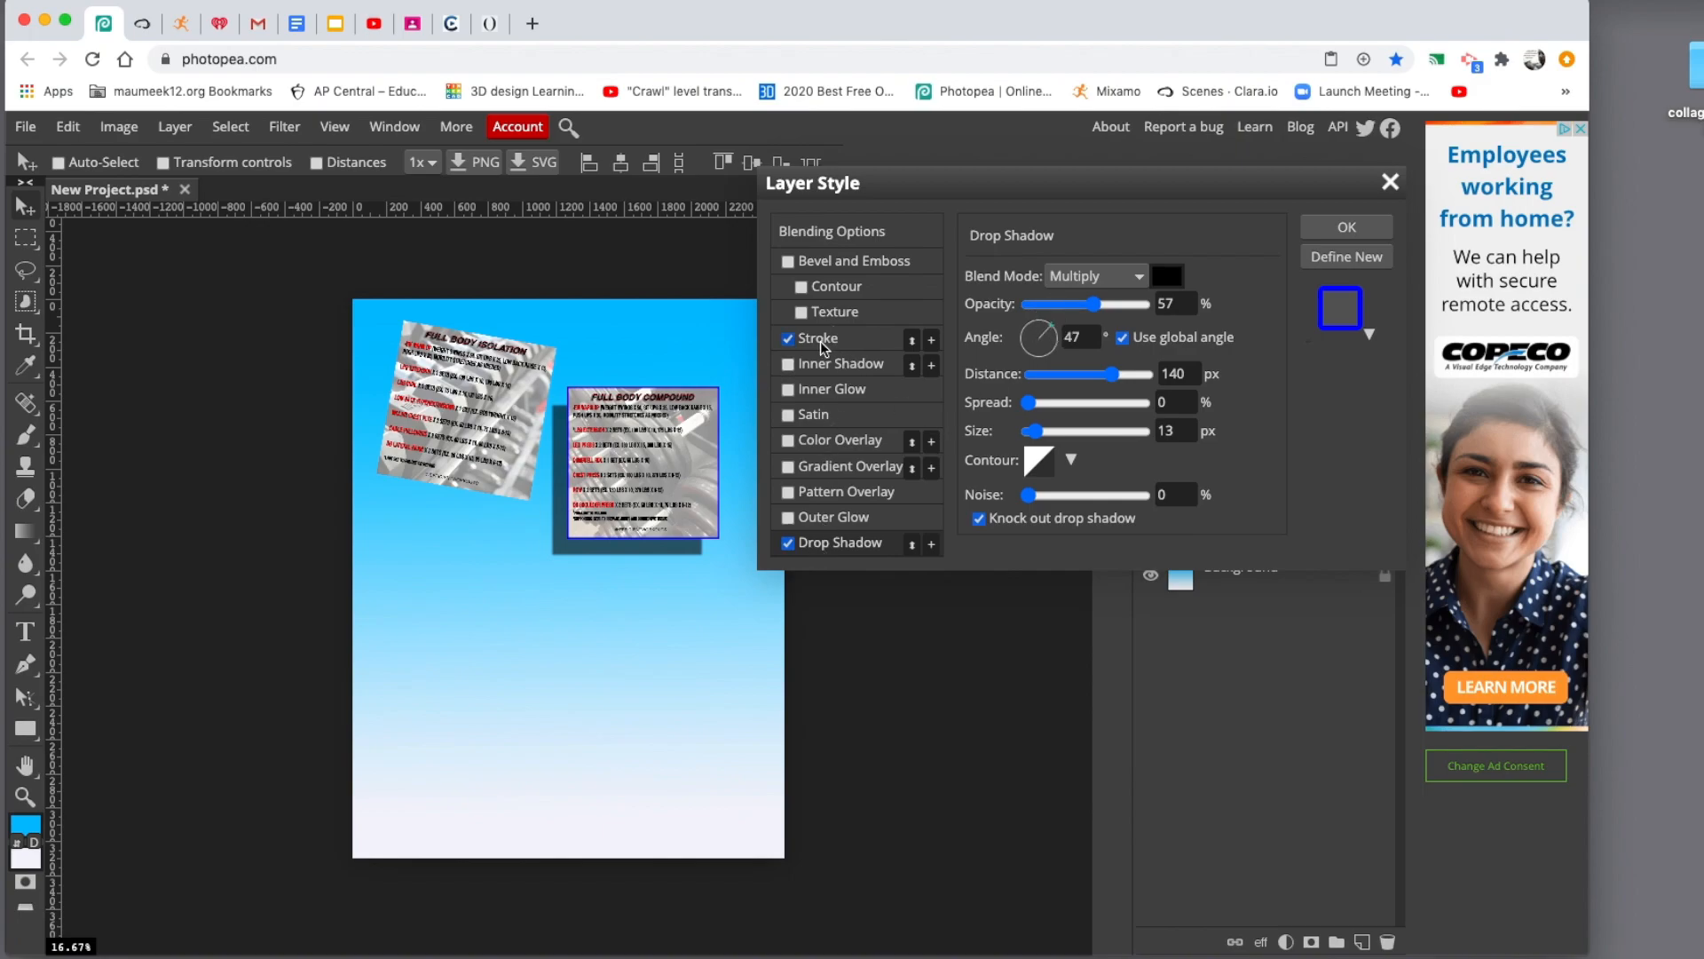
left_click(1331, 230)
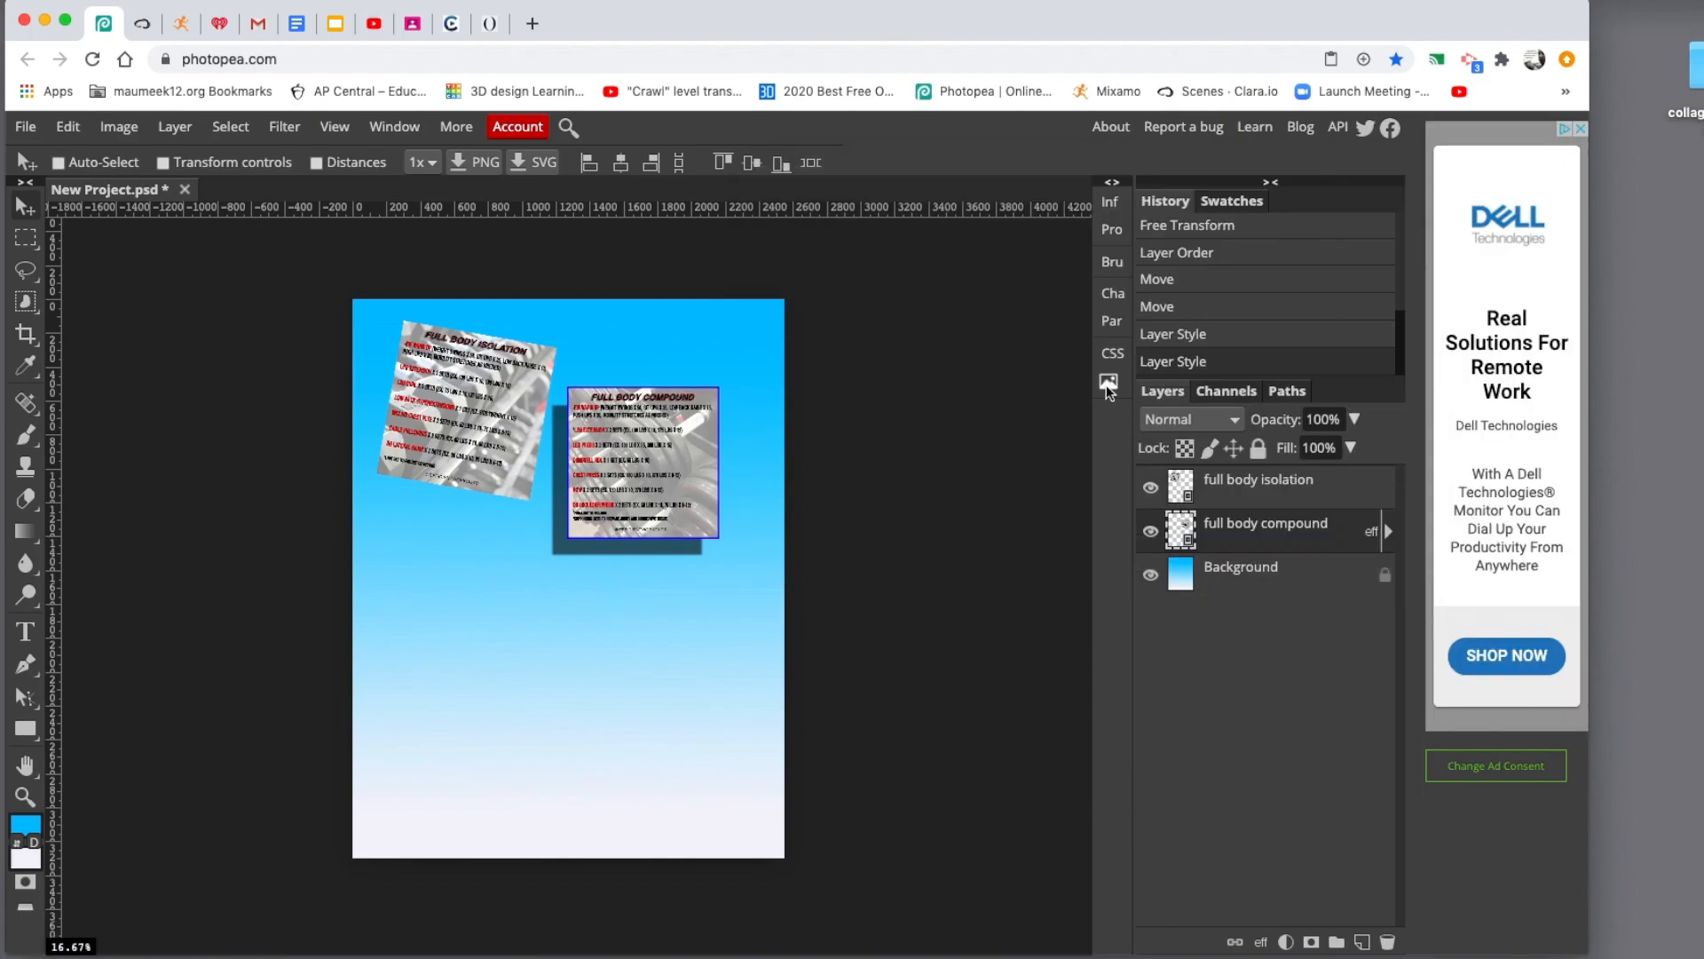
Step: Open the blending options of the full body isolation layer and enable the Stroke and Drop Shadow effects
left_click(1316, 488)
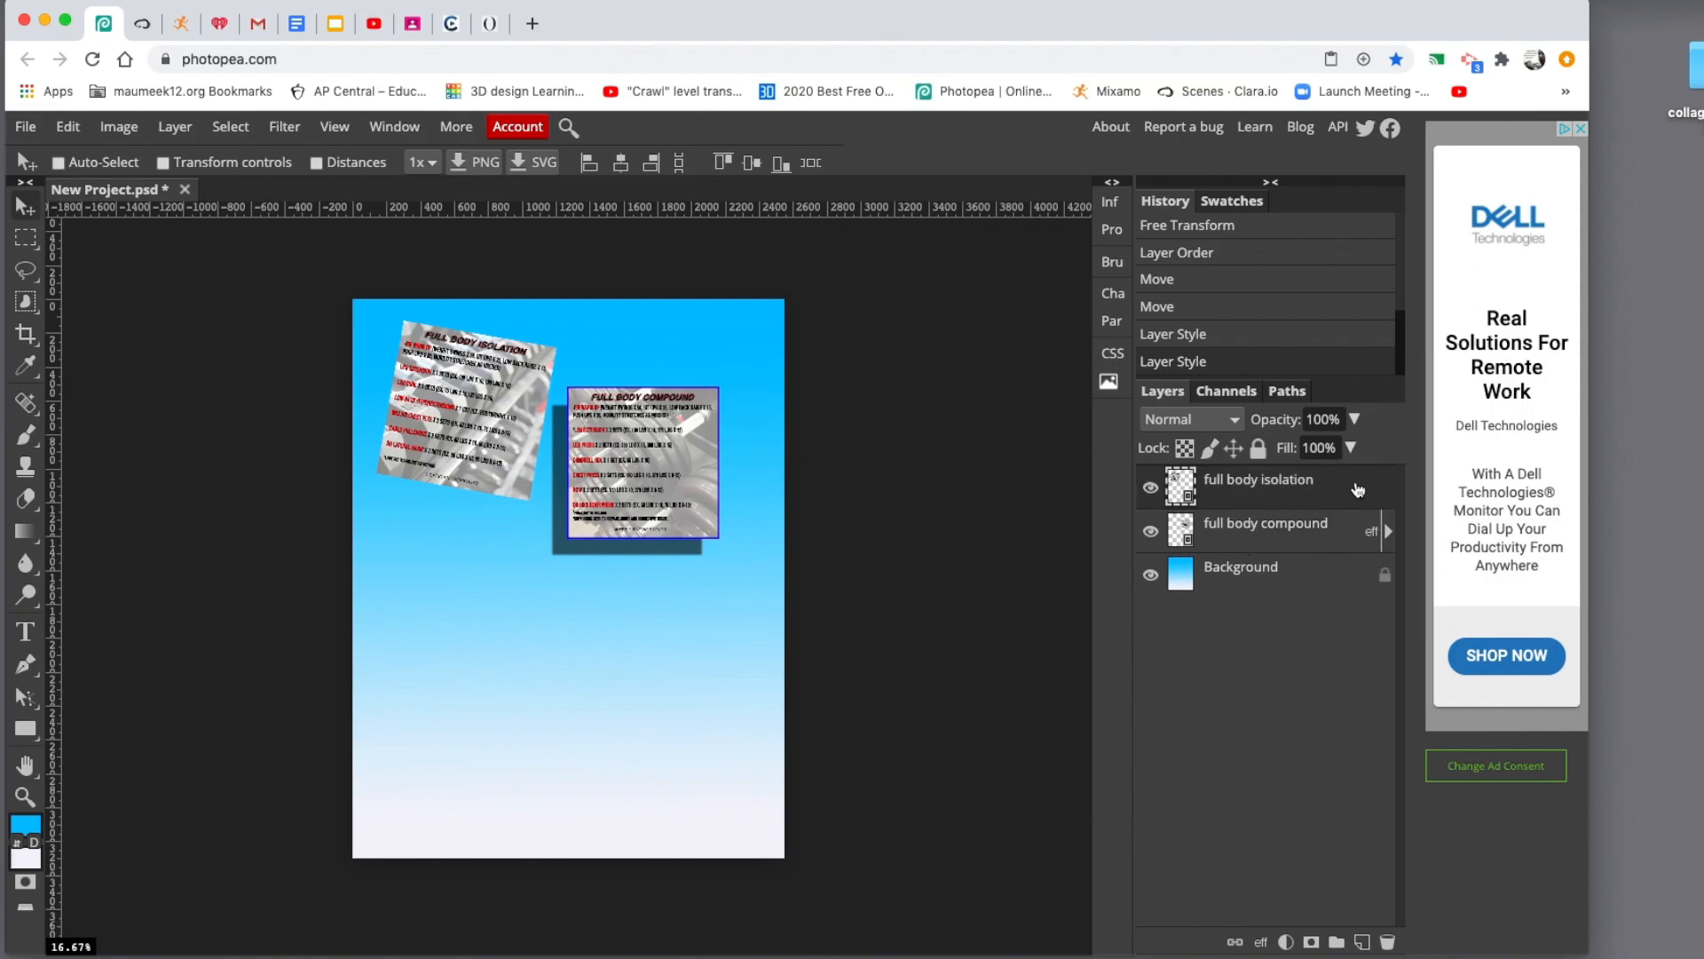
double_click(1355, 481)
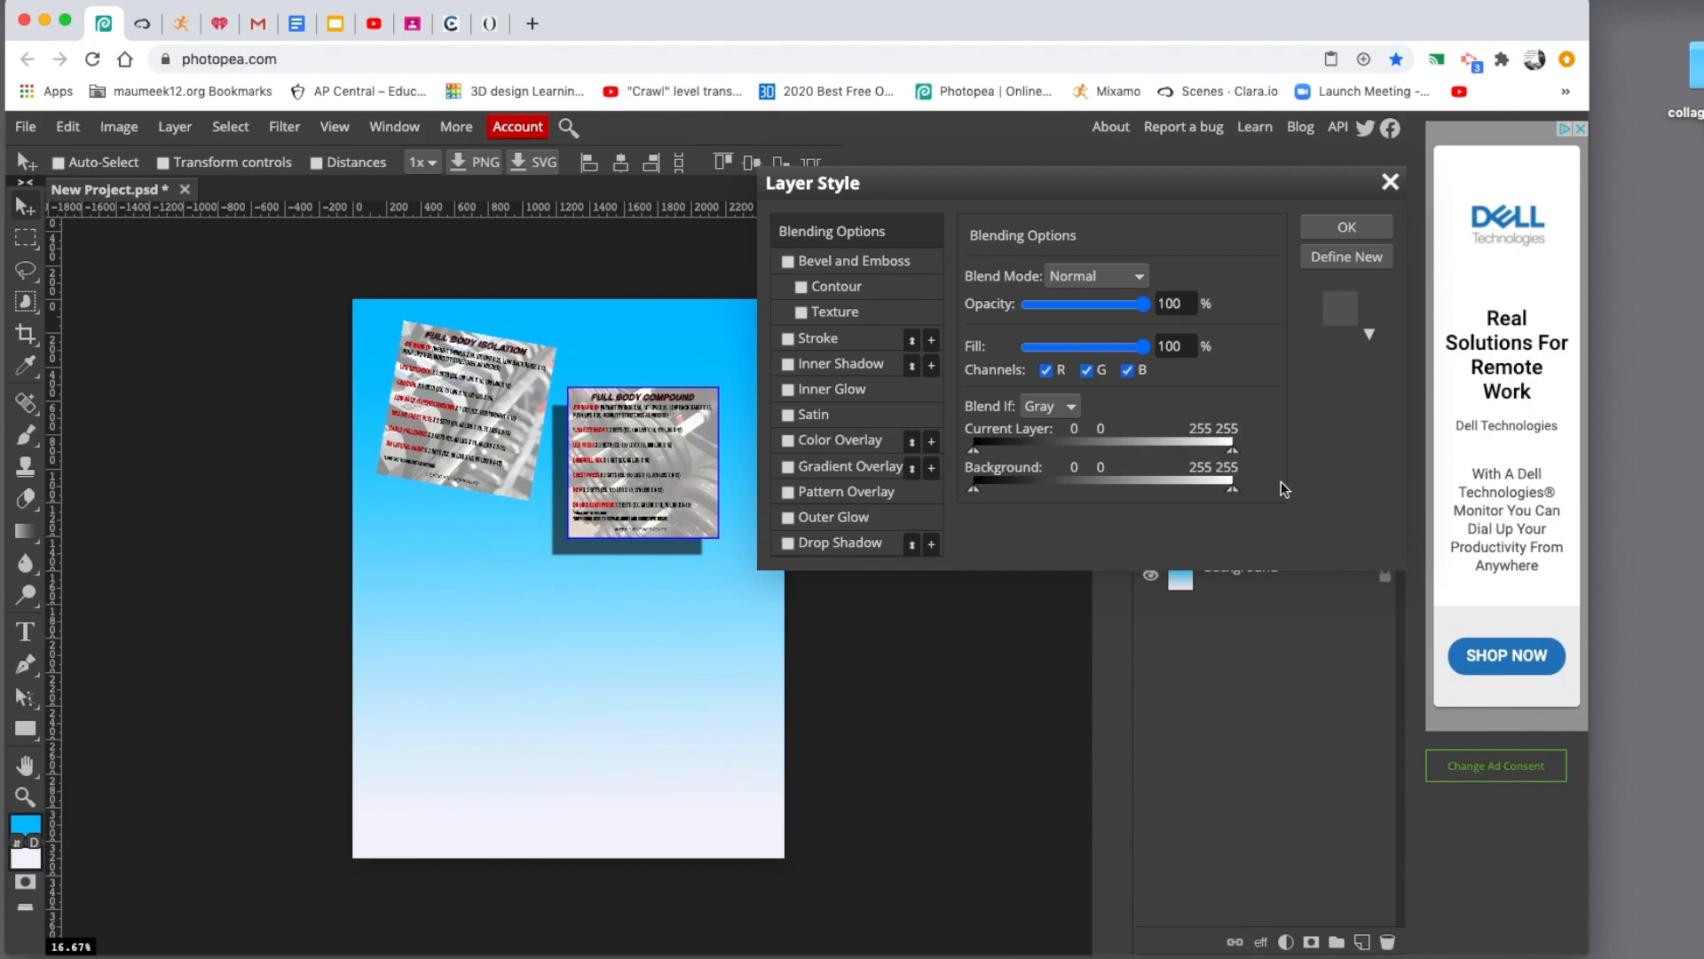
left_click(788, 339)
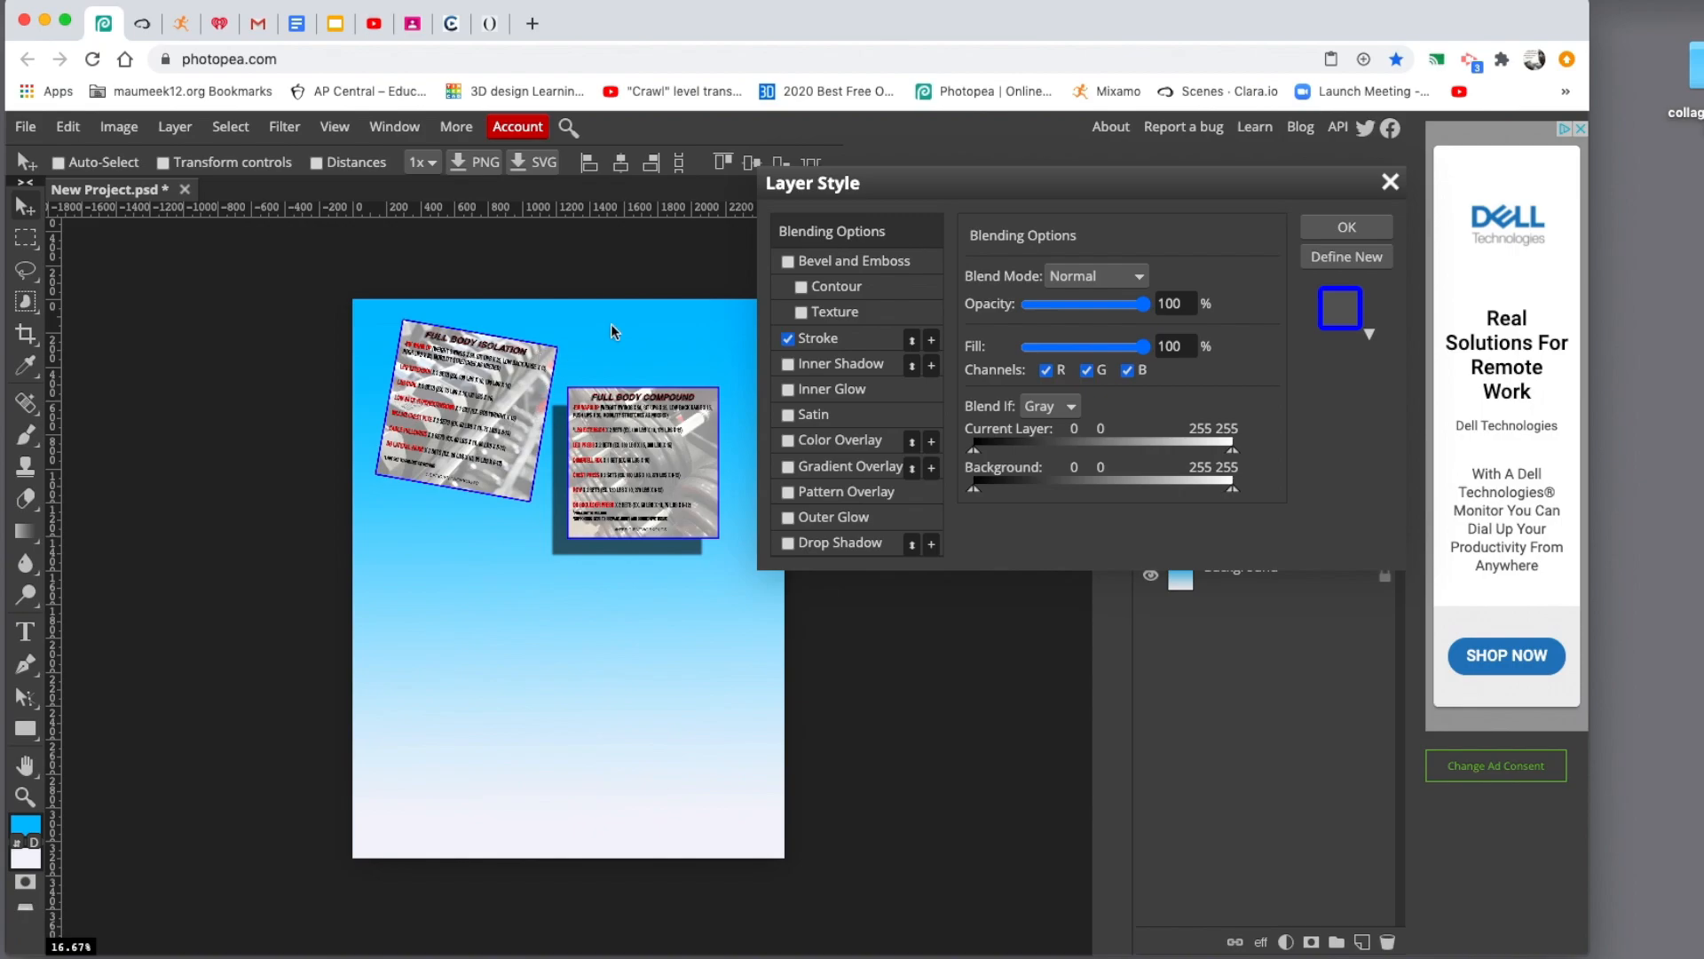
left_click(788, 543)
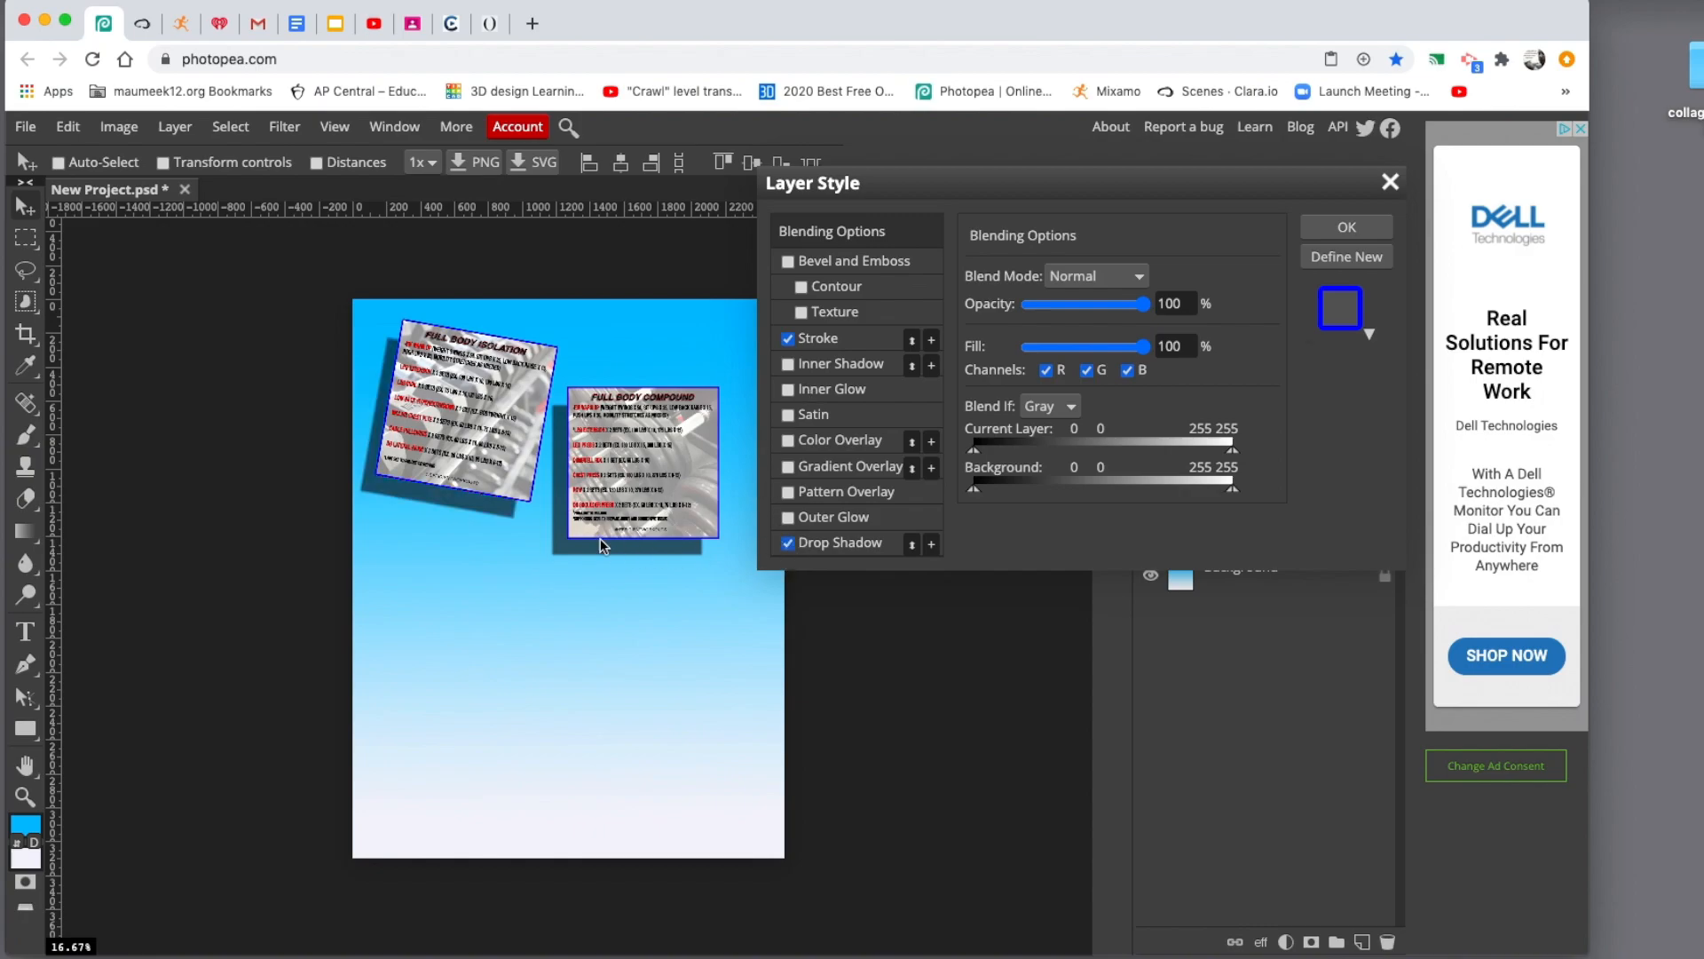
Step: Adjust the global drop shadow angle to about 52° for full body isolation and apply the layer style
left_click(857, 544)
mouse_move(1054, 334)
left_mouse_down()
mouse_move(1054, 359)
mouse_move(1039, 310)
mouse_move(1056, 321)
left_mouse_up()
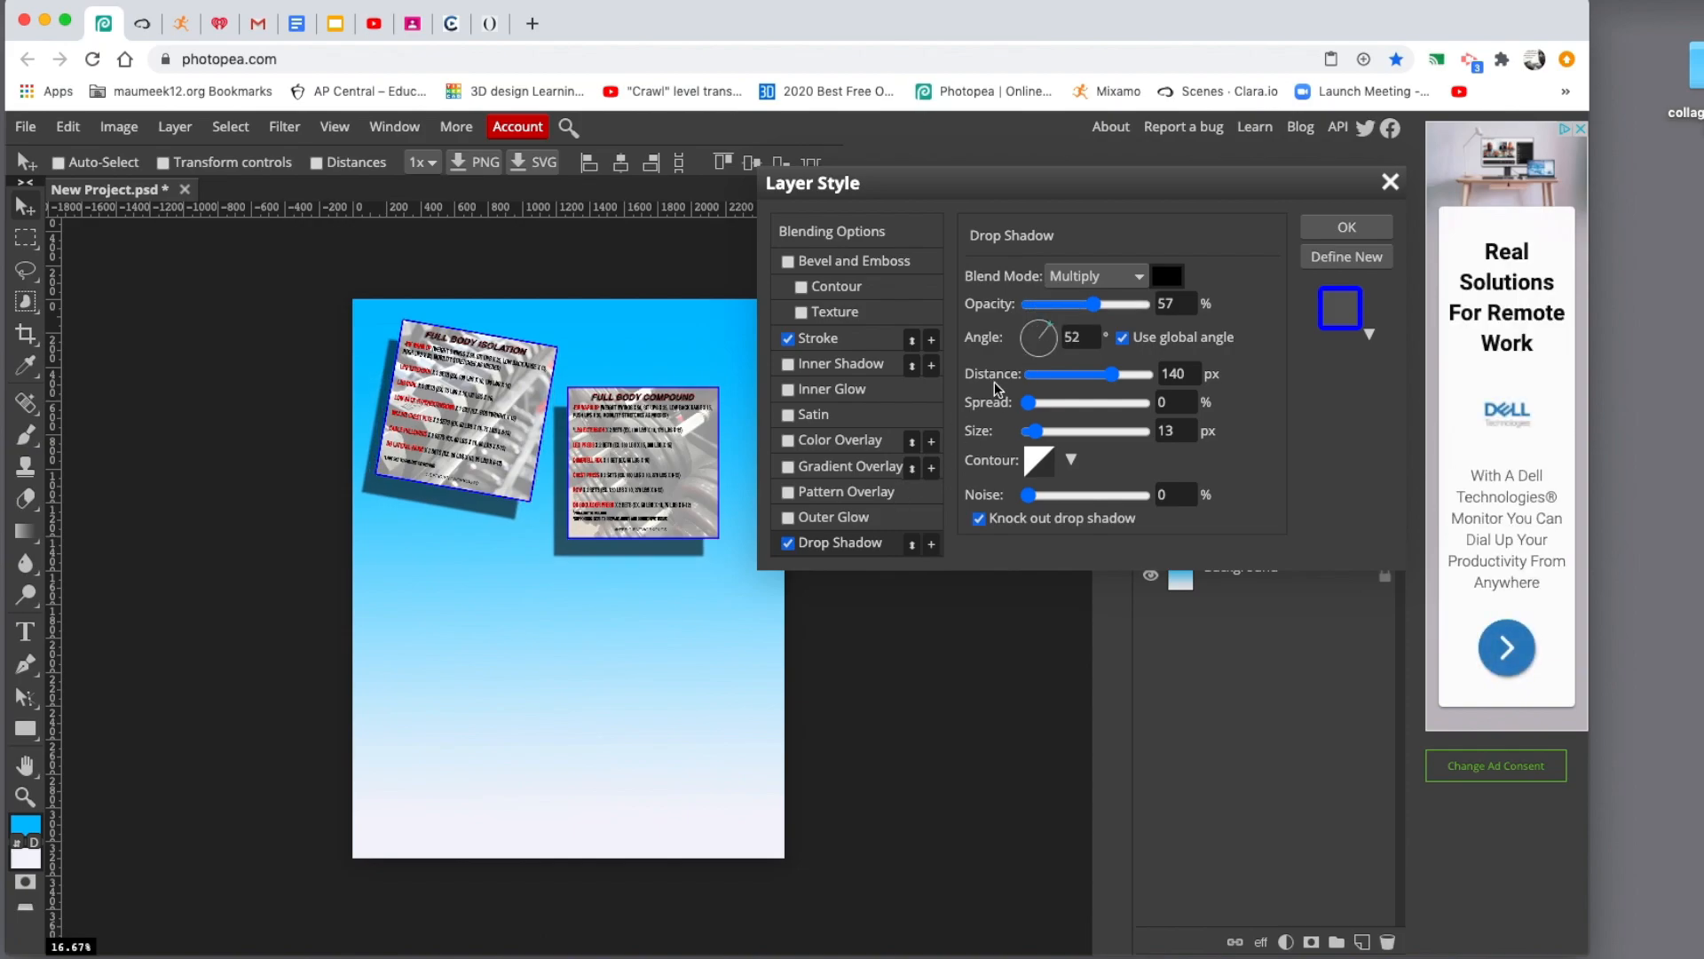
left_click(1314, 229)
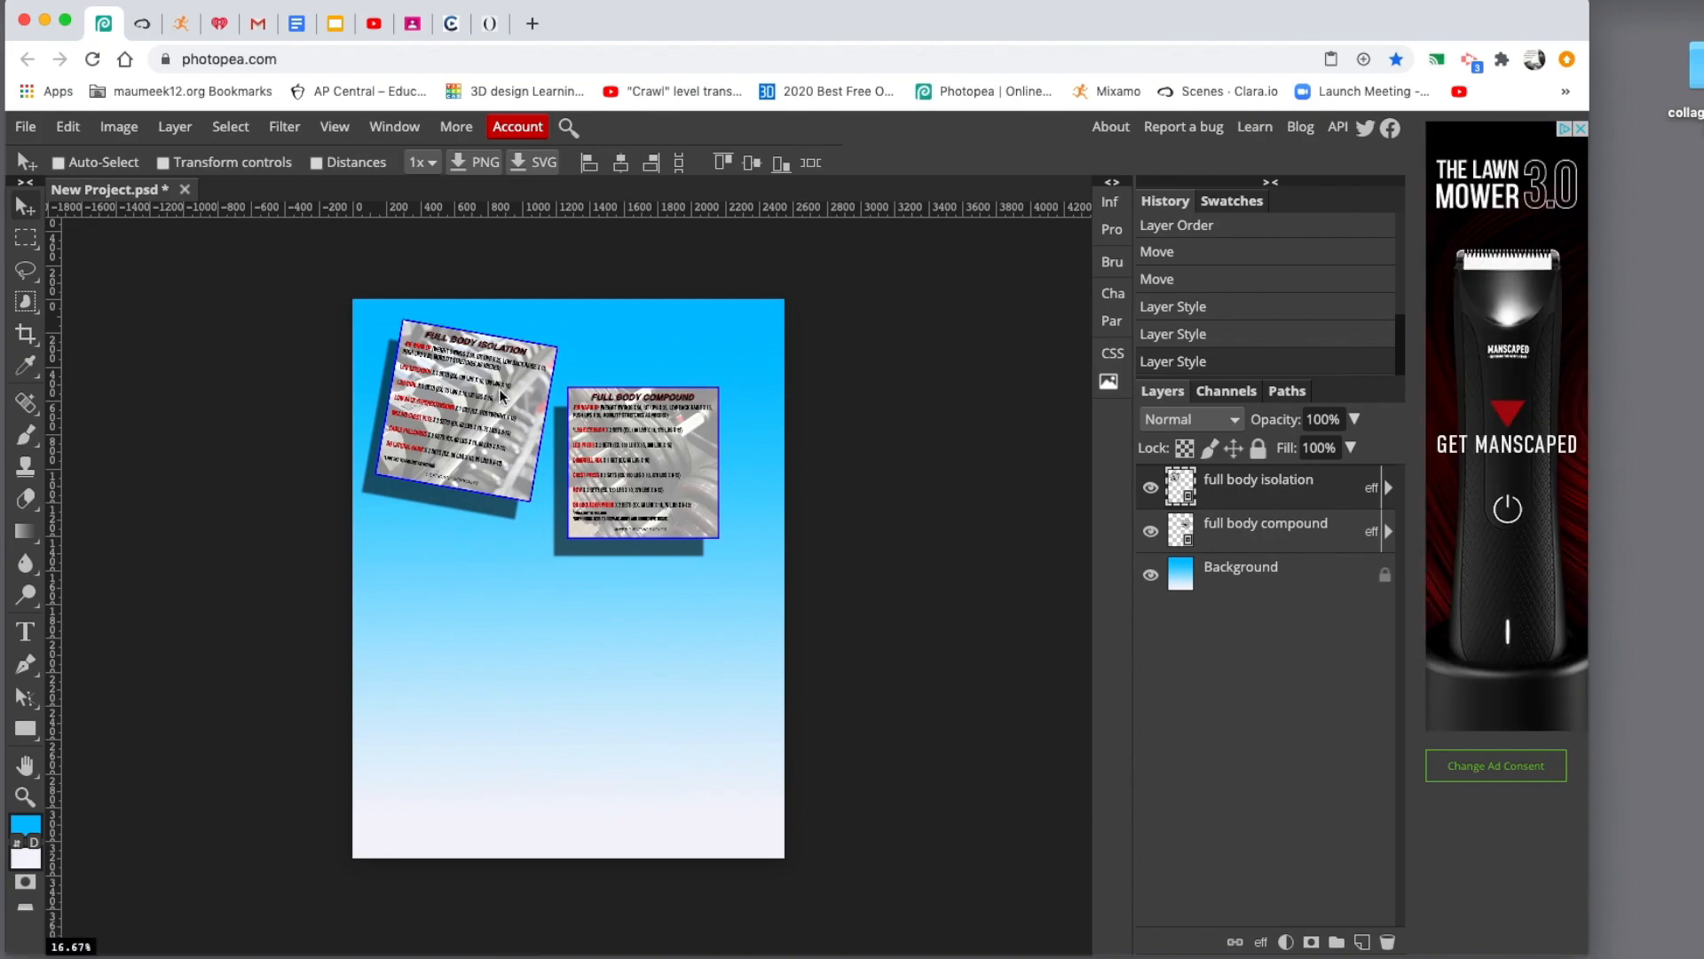
Step: Add the text "Workouts" below the two images and set its font size to 200 px
left_click(25, 632)
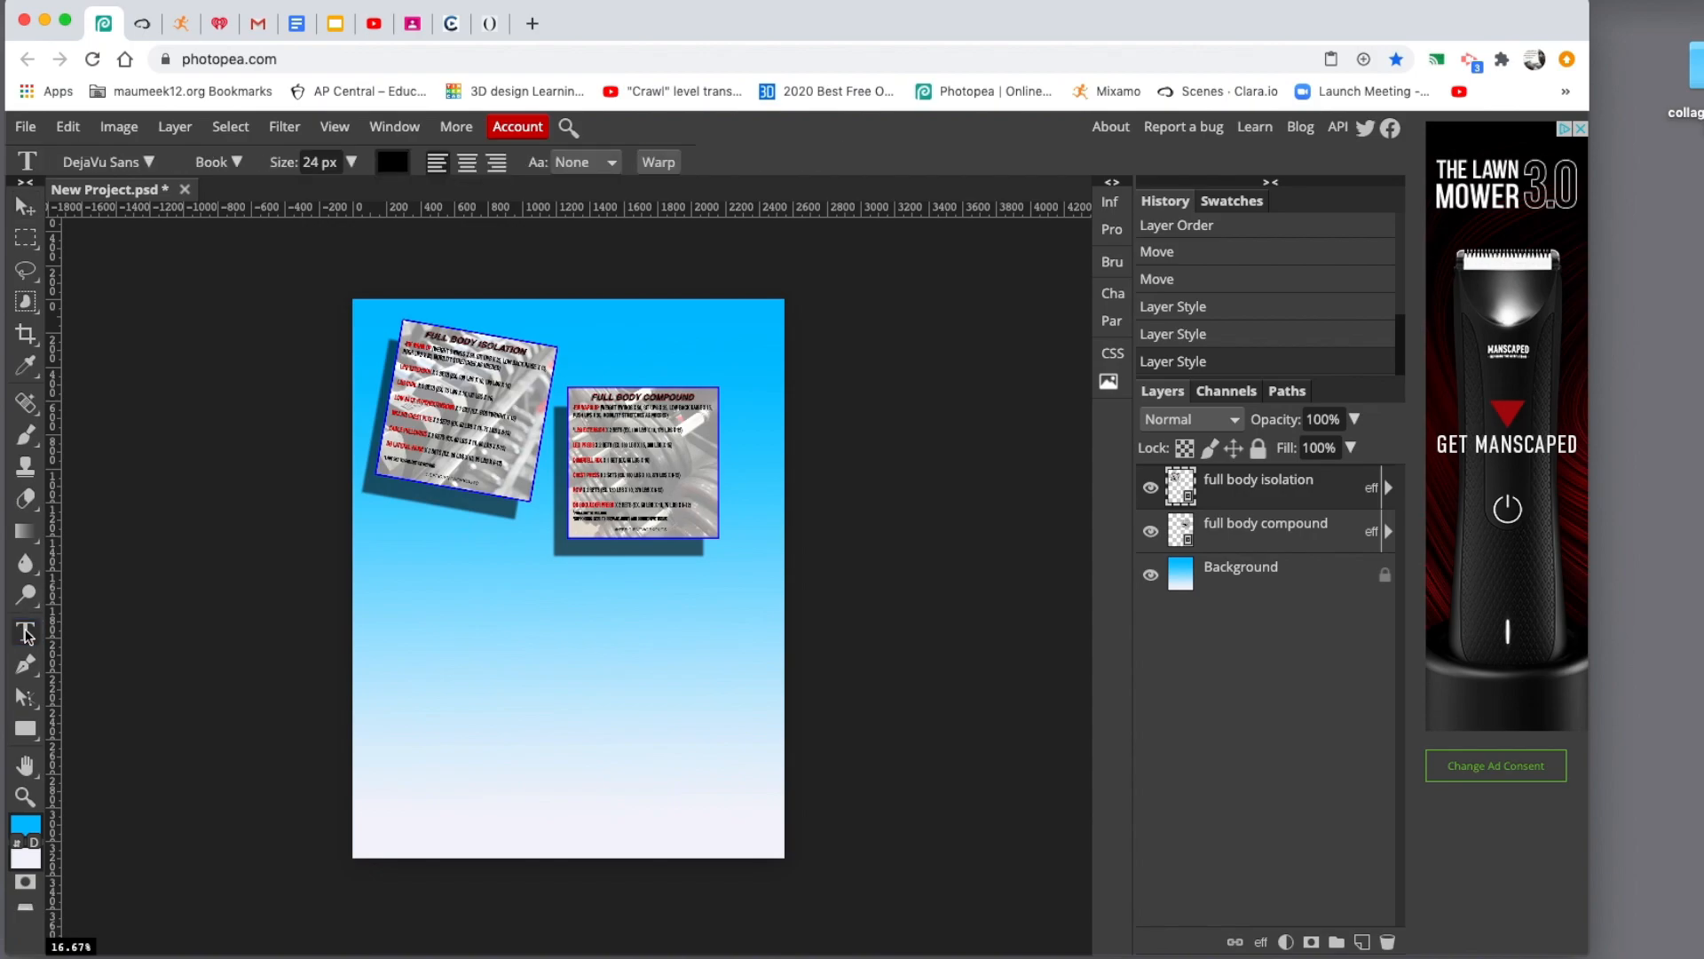
left_click(458, 597)
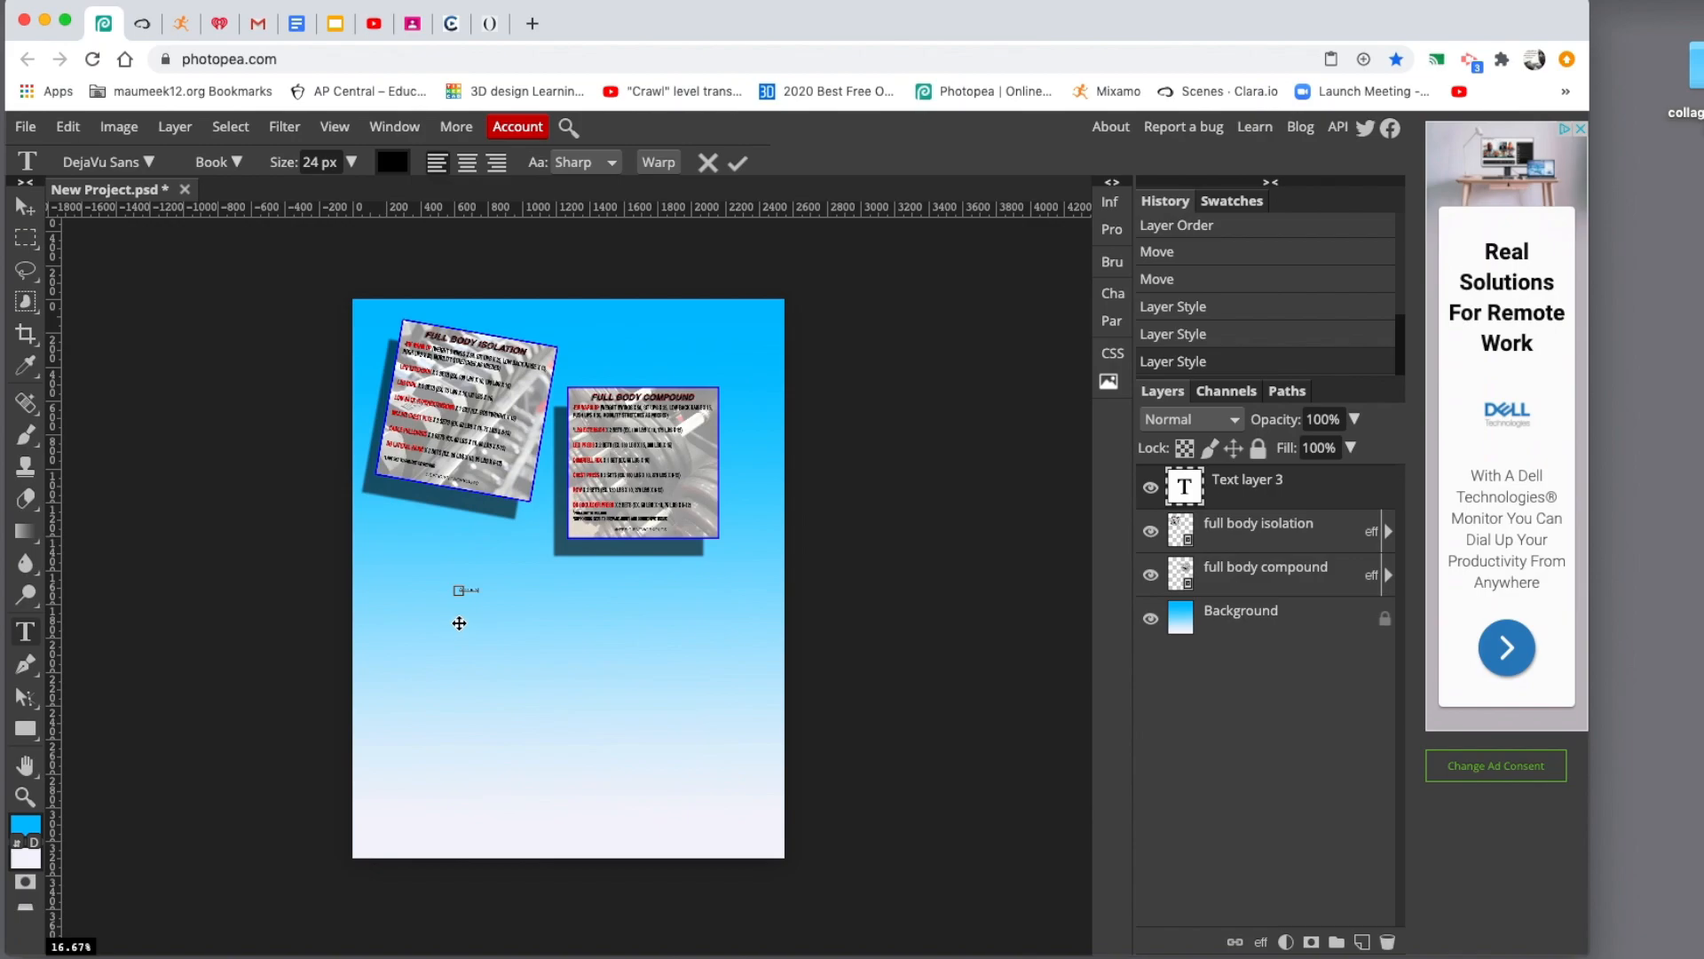
left_click_drag(479, 591, 447, 591)
left_click(352, 162)
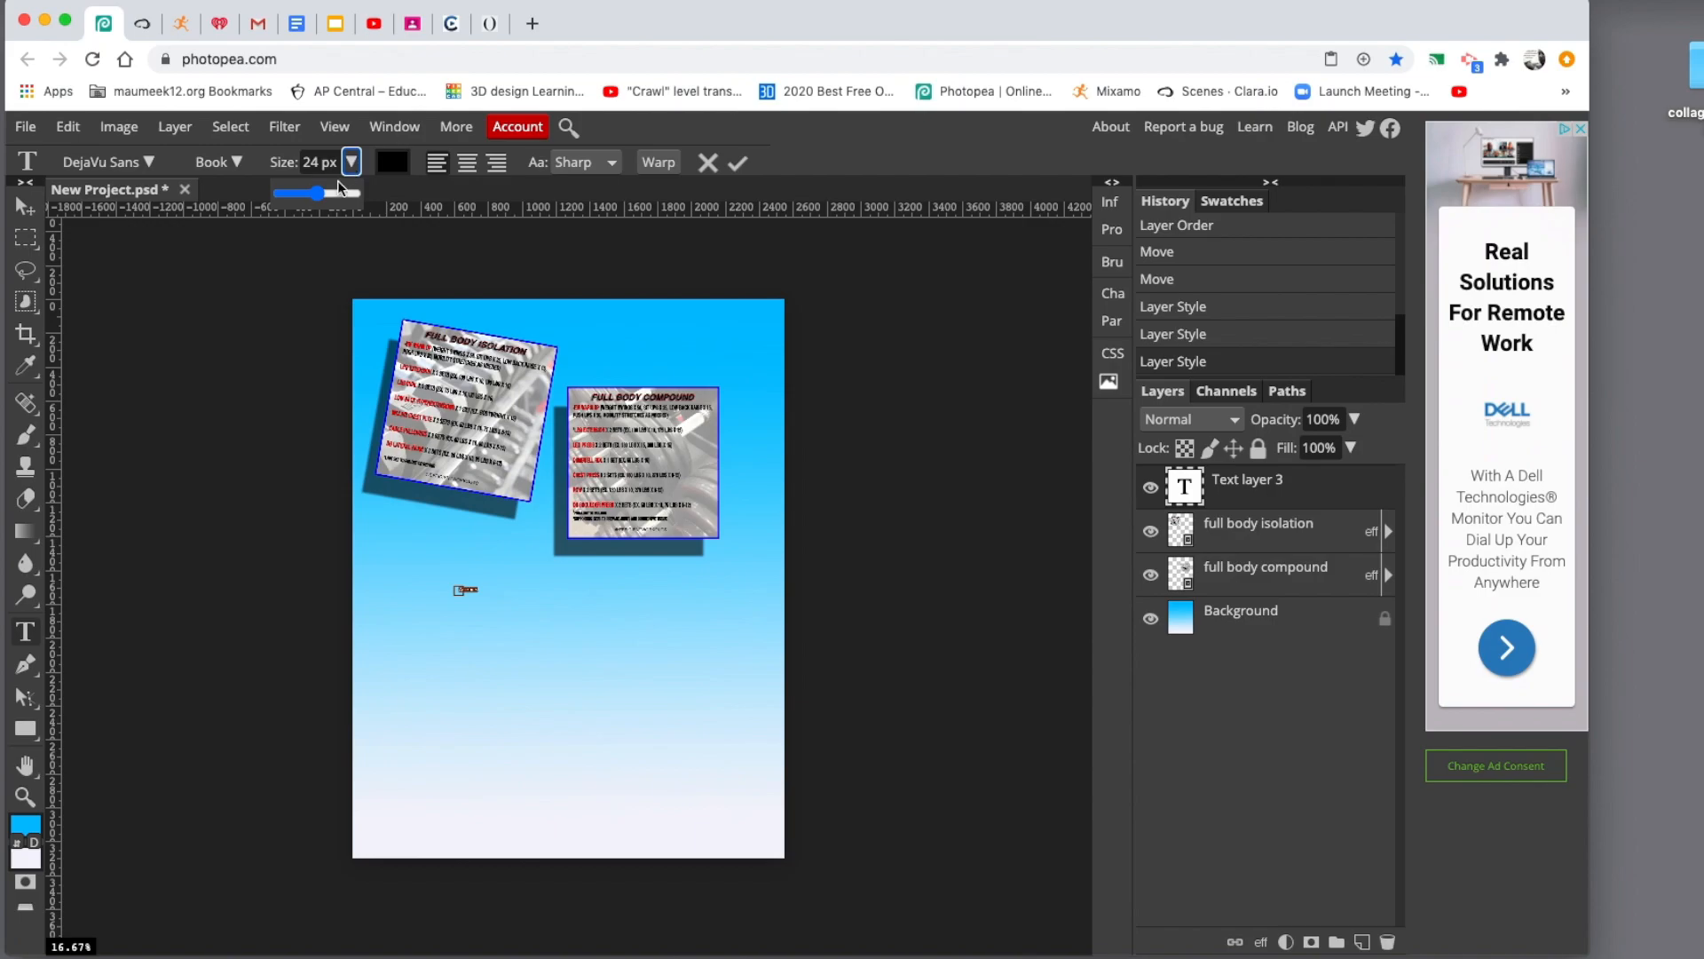
left_click(319, 193)
left_click_drag(319, 196, 357, 200)
left_click(327, 163)
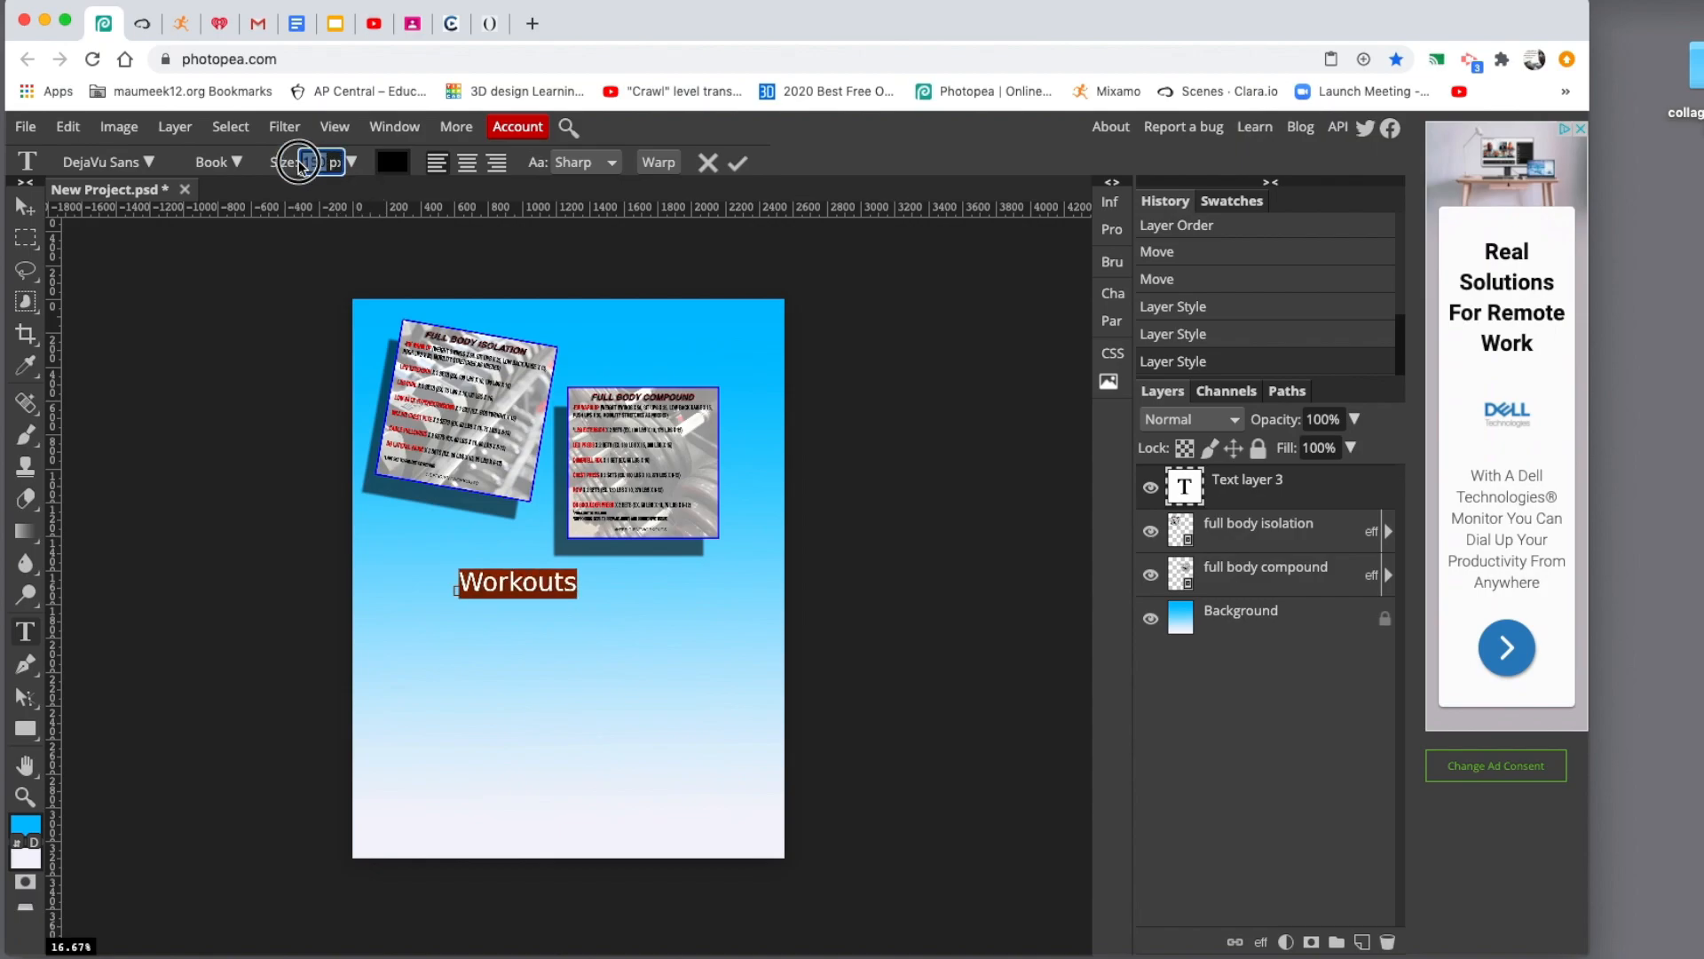
type("200")
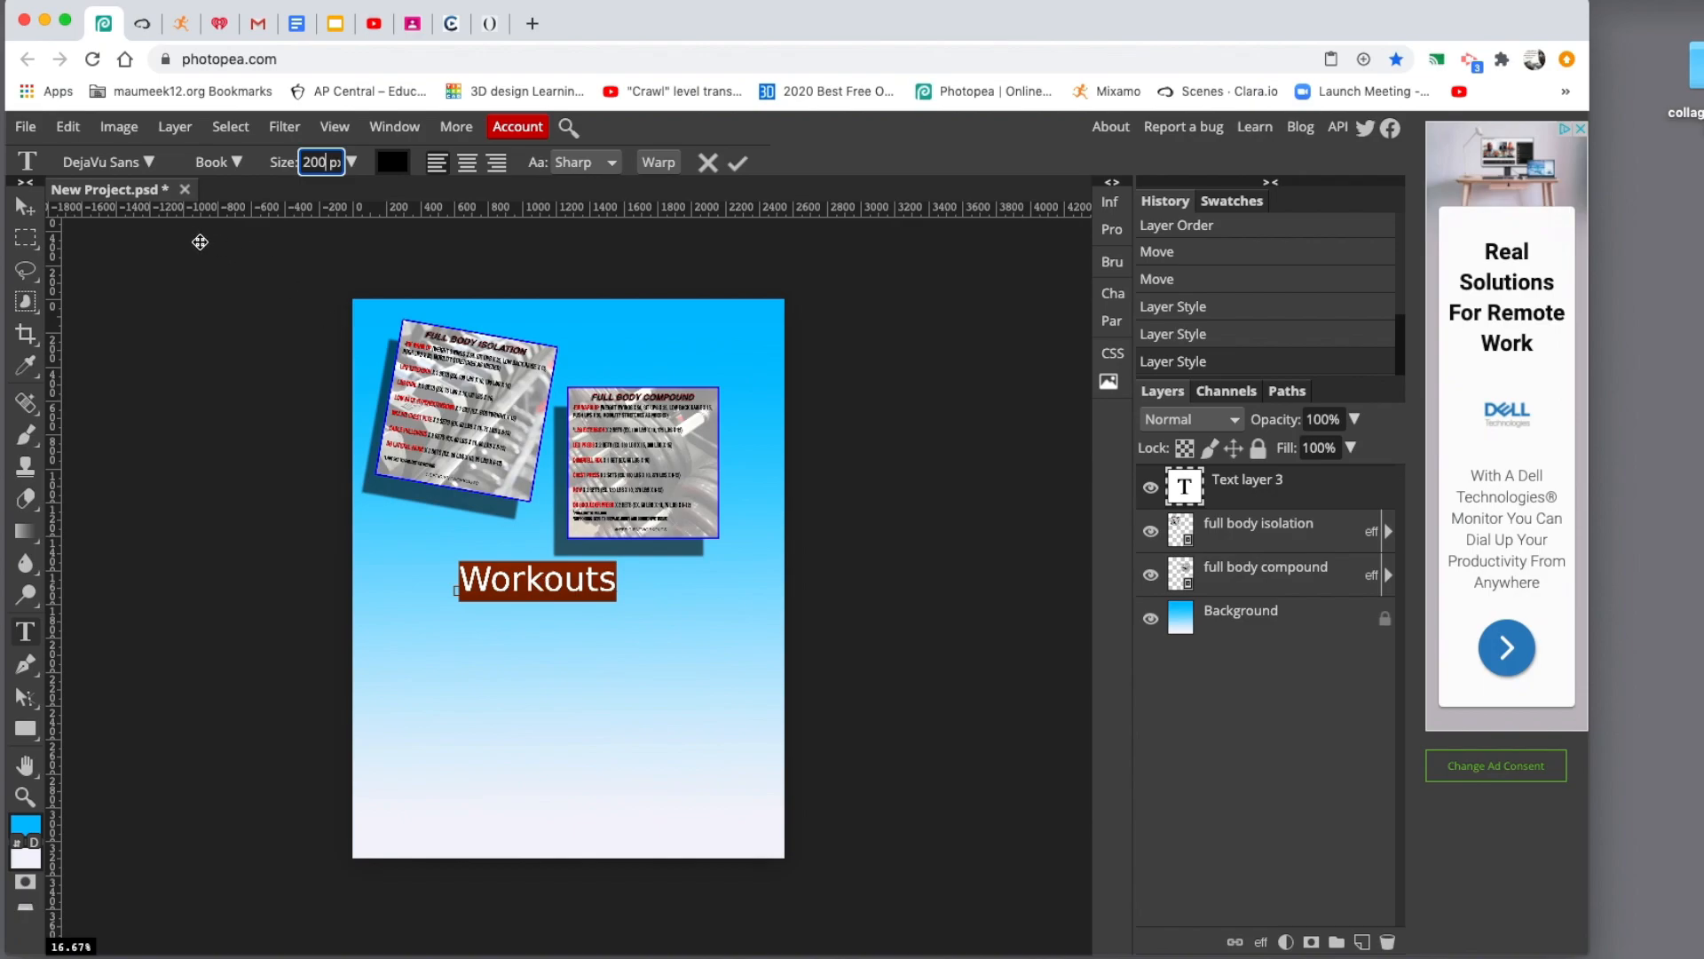
Step: Try the Denk One font on the Workouts text, and set its font to Days One
left_click(149, 161)
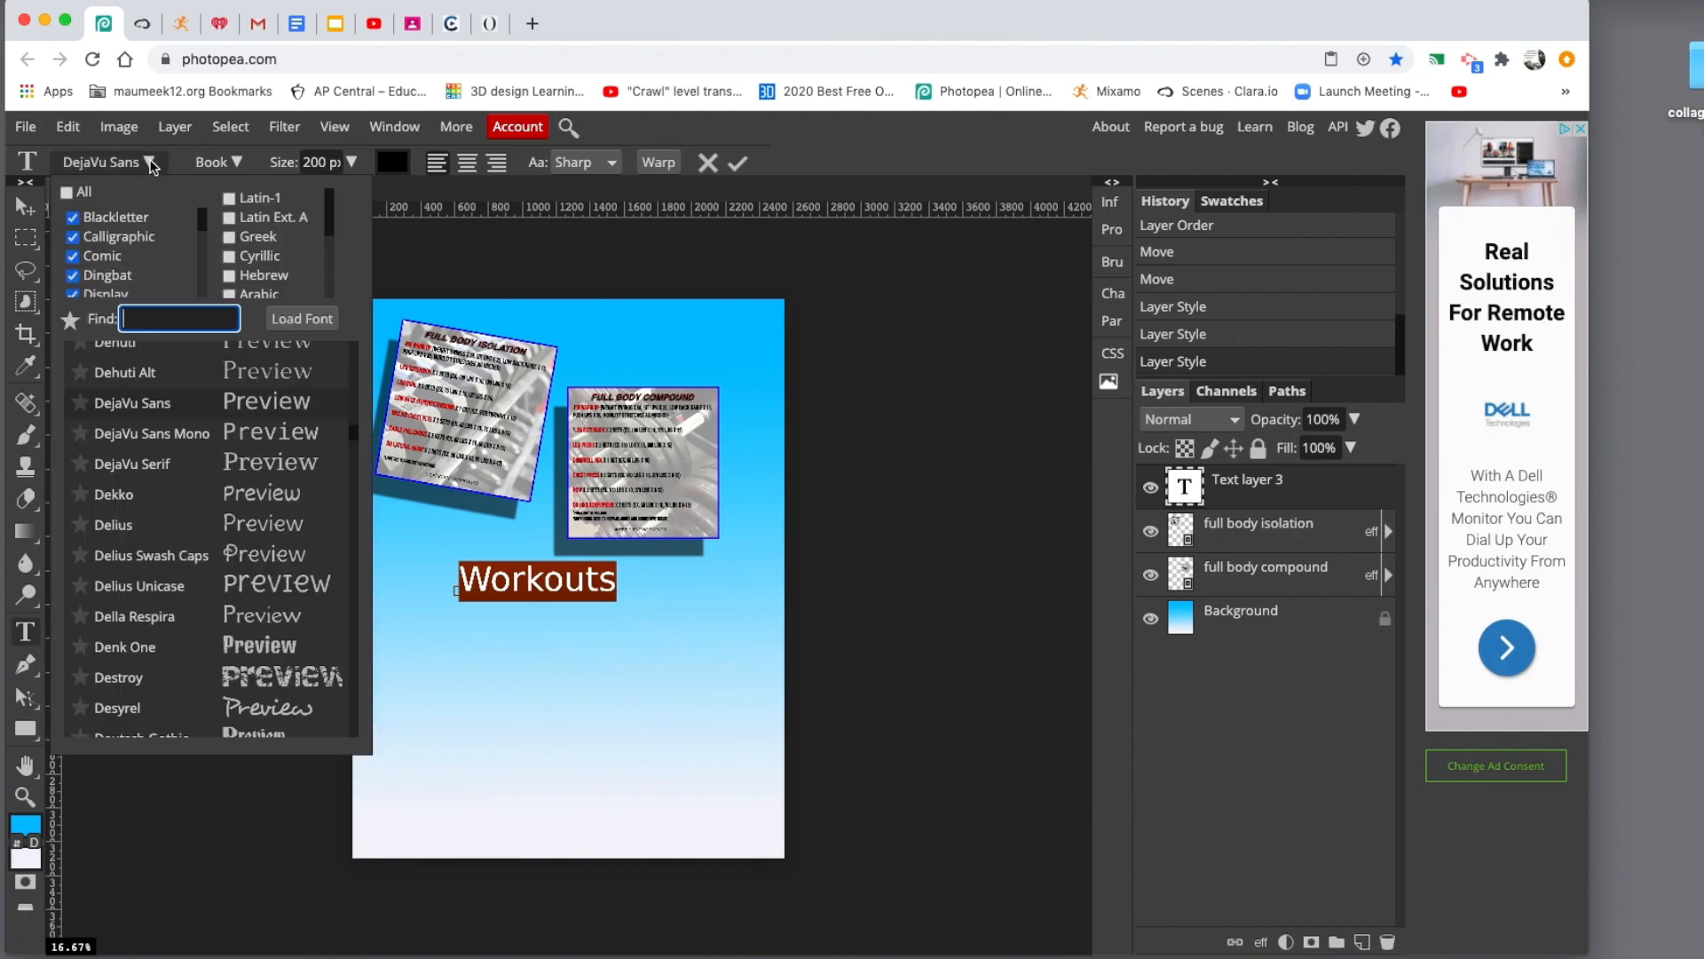
left_click(184, 644)
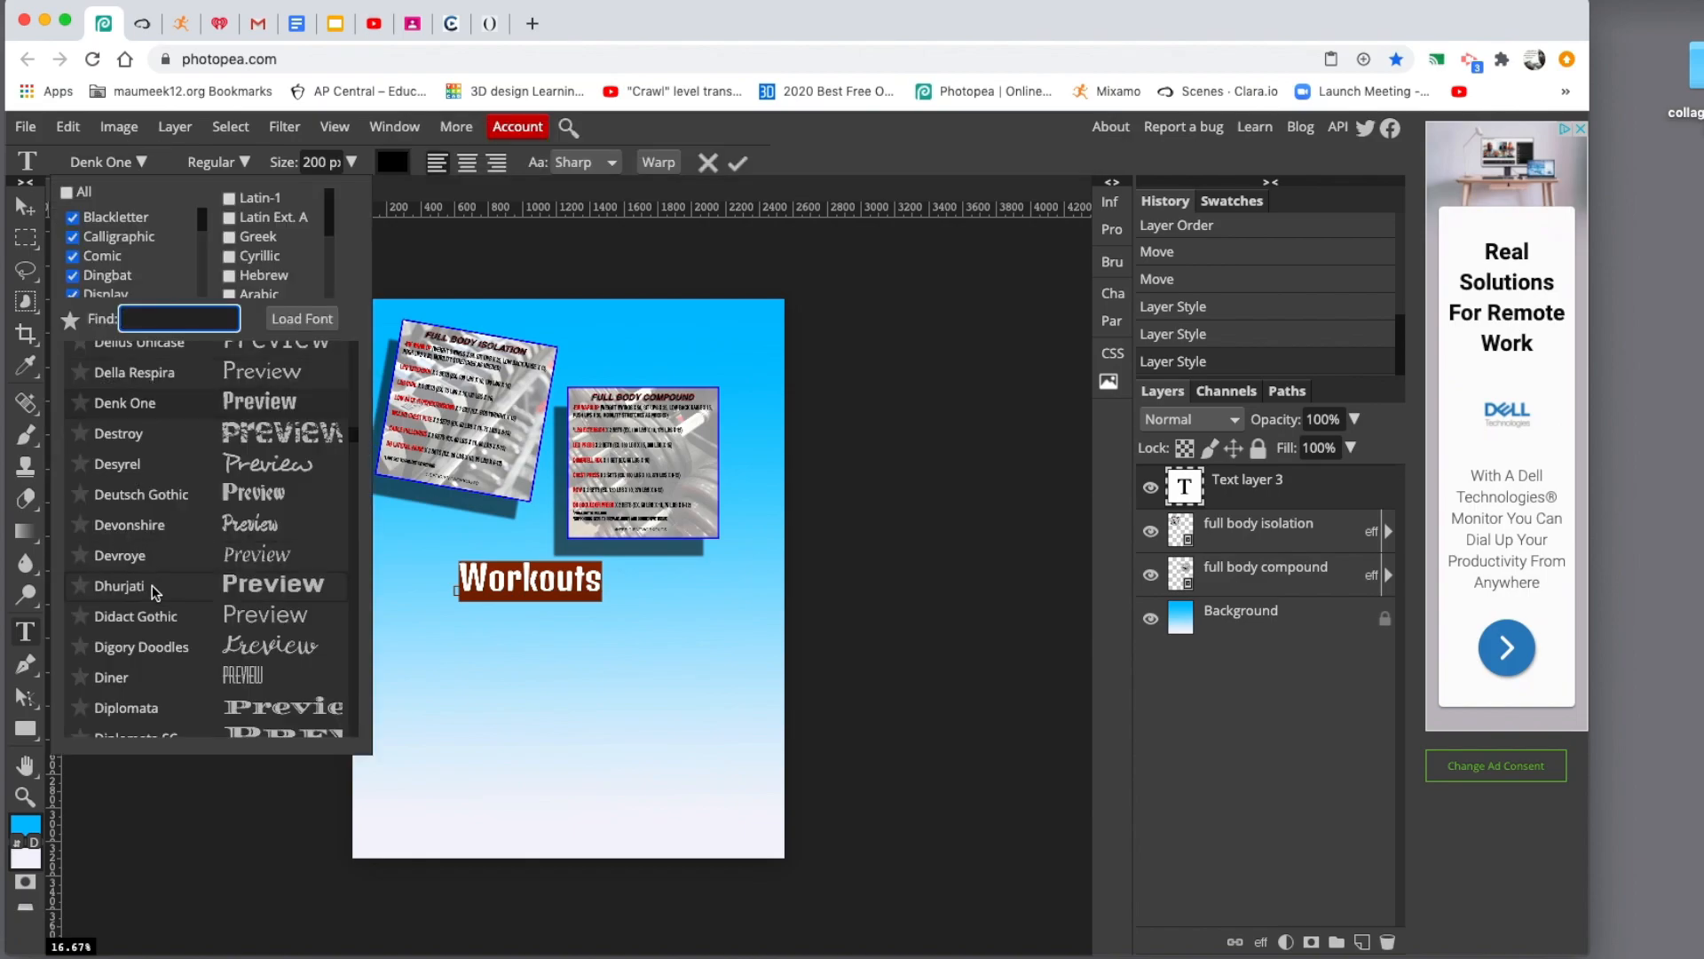
scroll(191, 501, "up", 4)
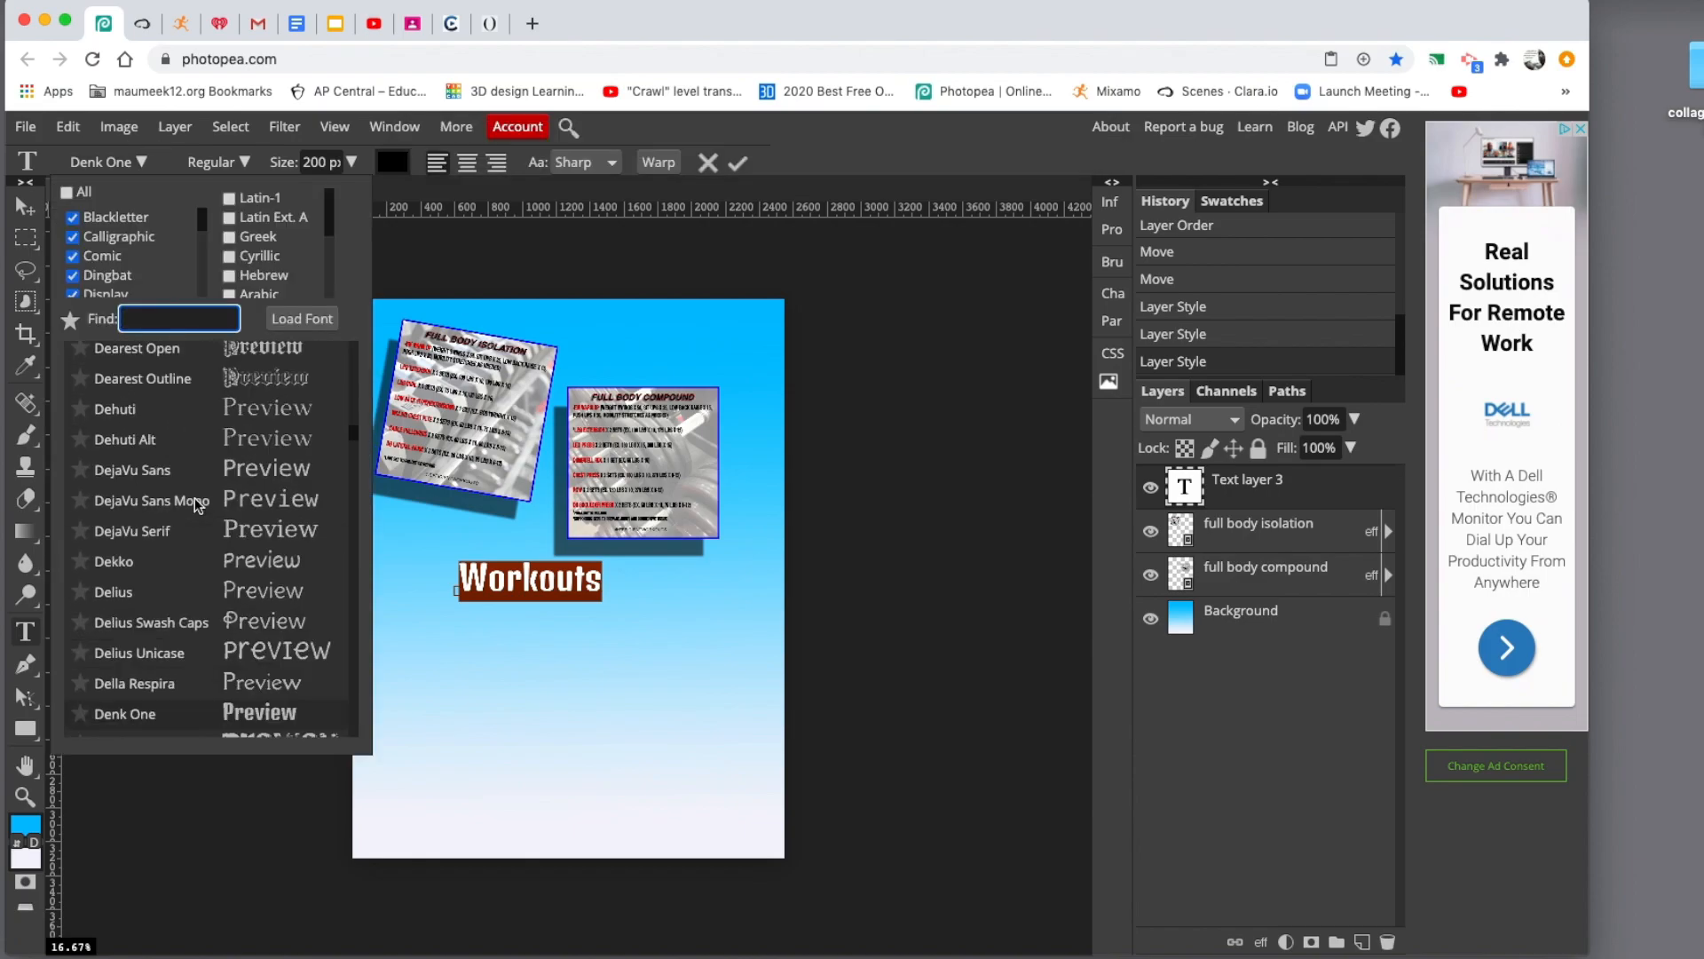
scroll(197, 501, "up", 1)
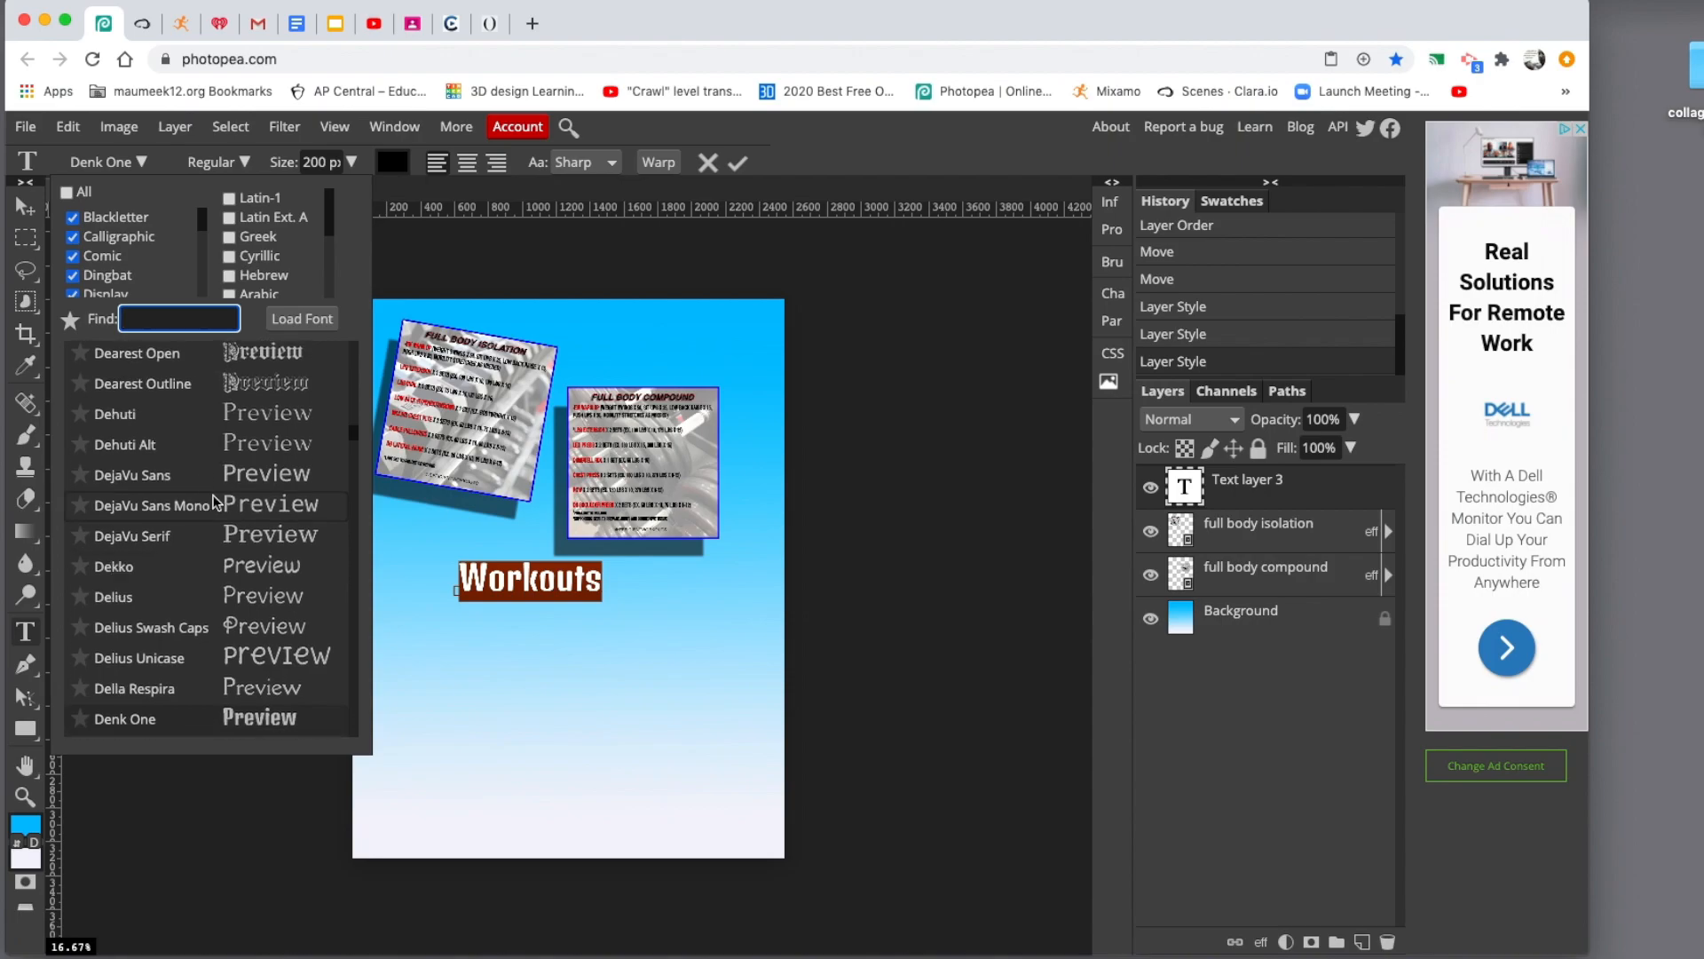
scroll(299, 439, "up", 3)
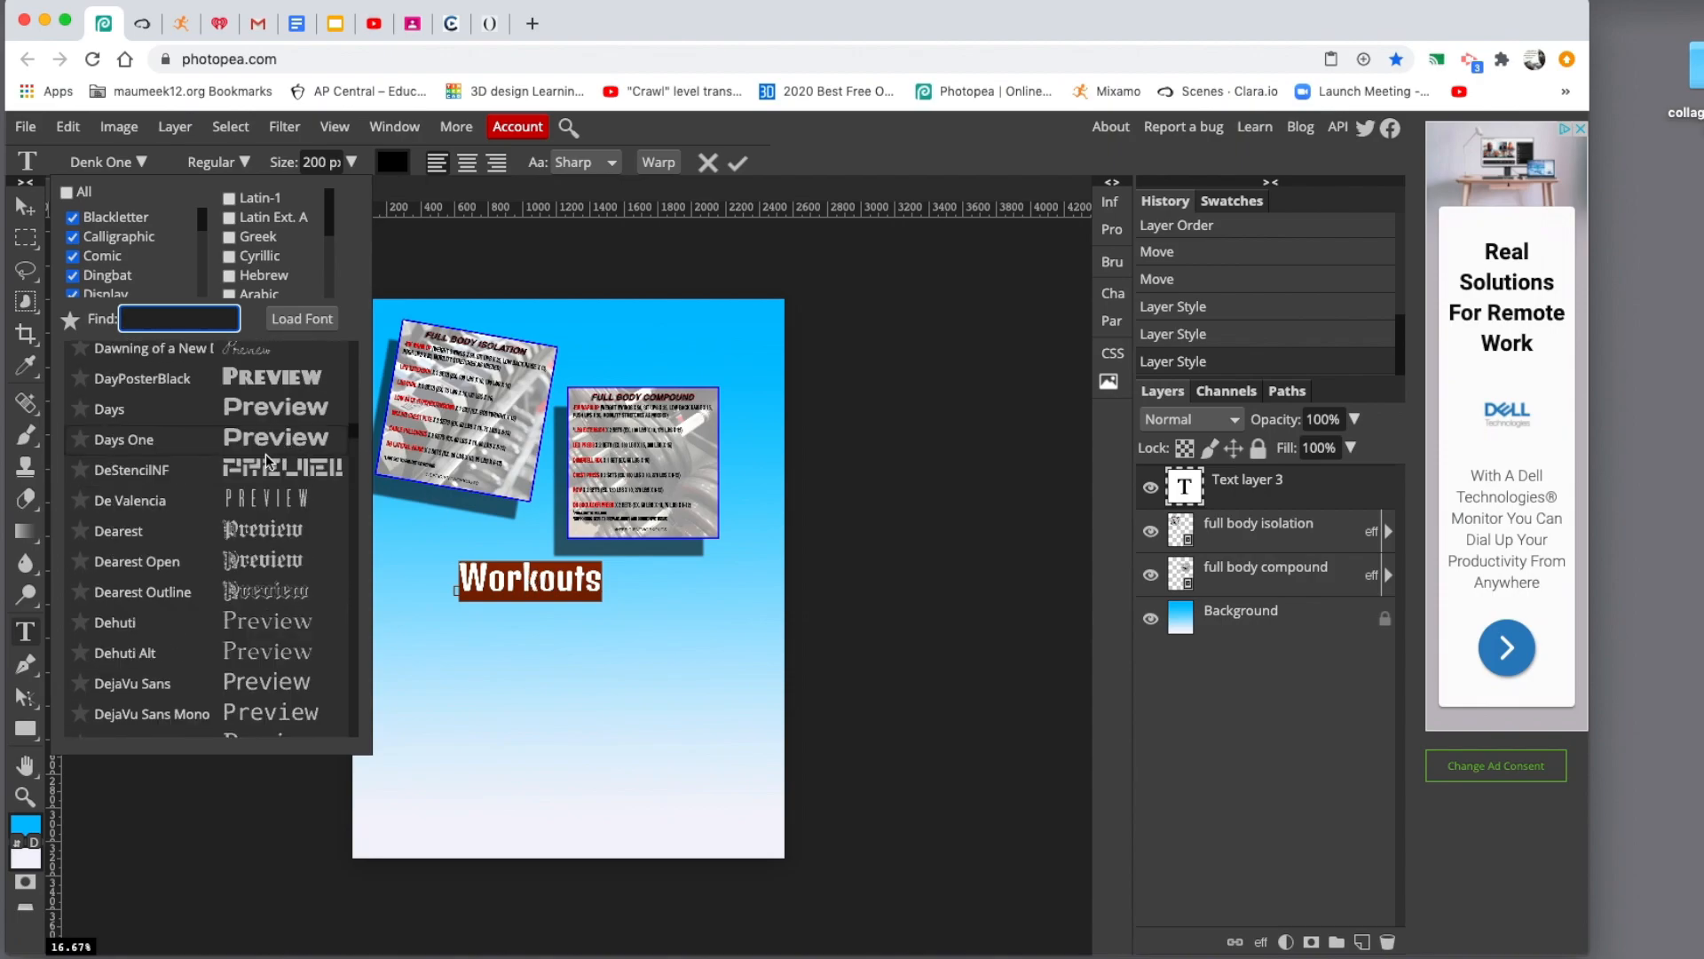
left_click(163, 441)
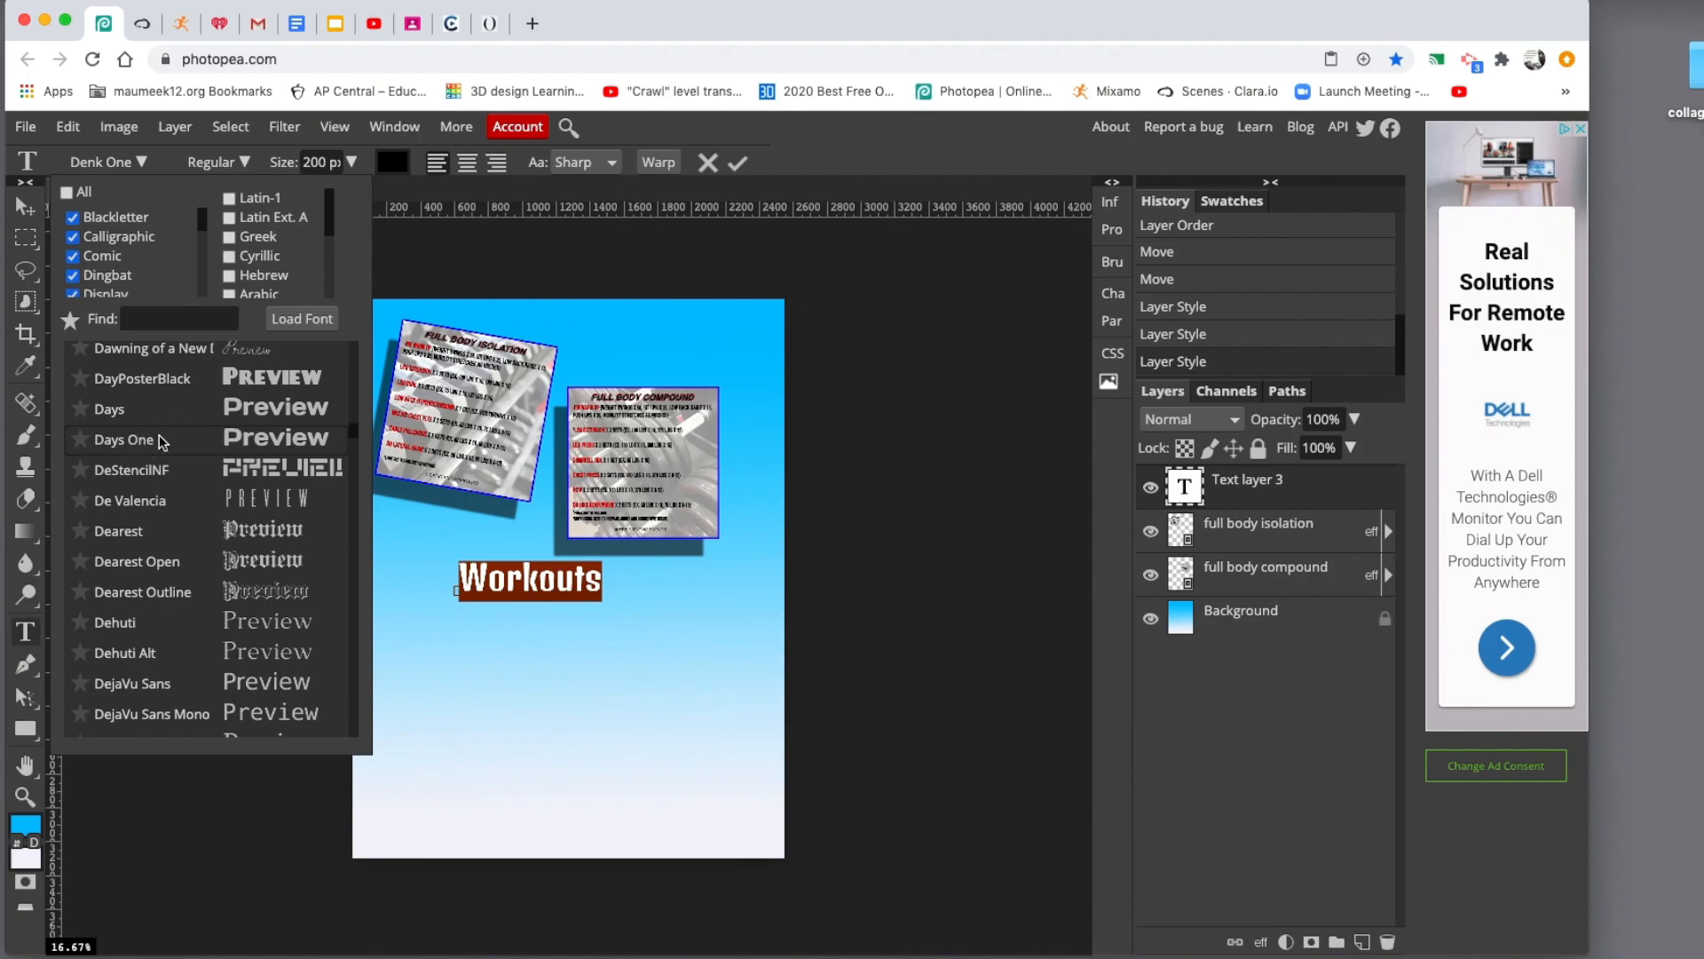
left_click(163, 441)
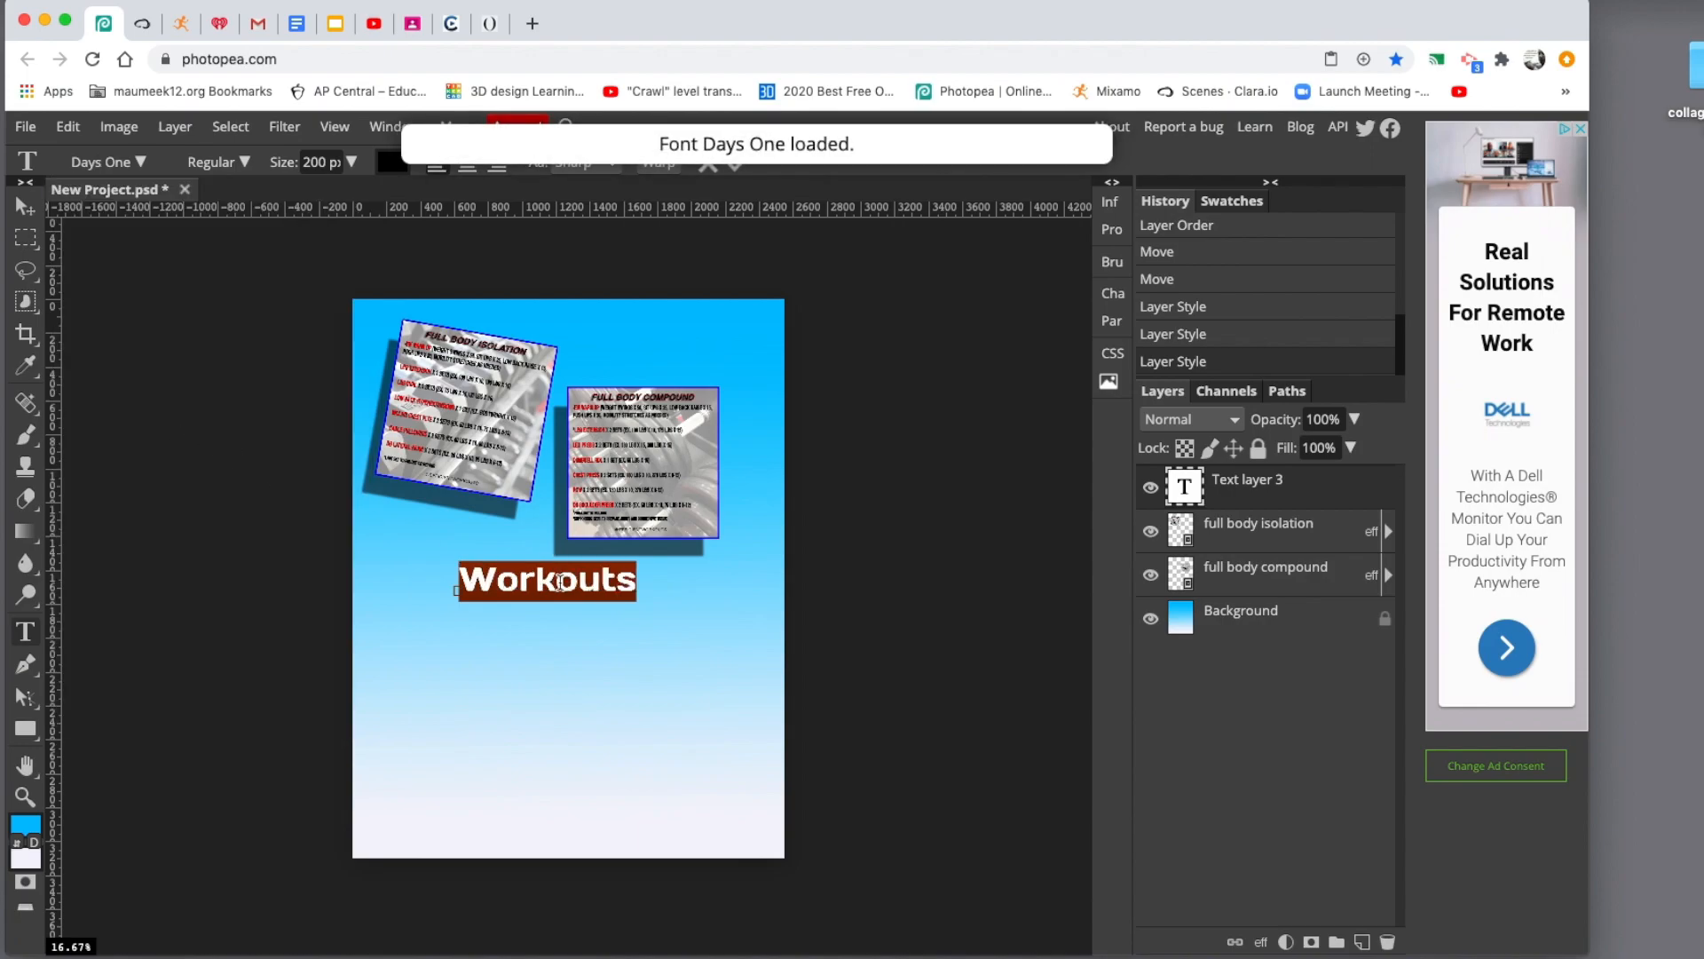
Step: Move the Workouts text to the top of the page and stretch it to about 132% width and 264% height
left_click(25, 205)
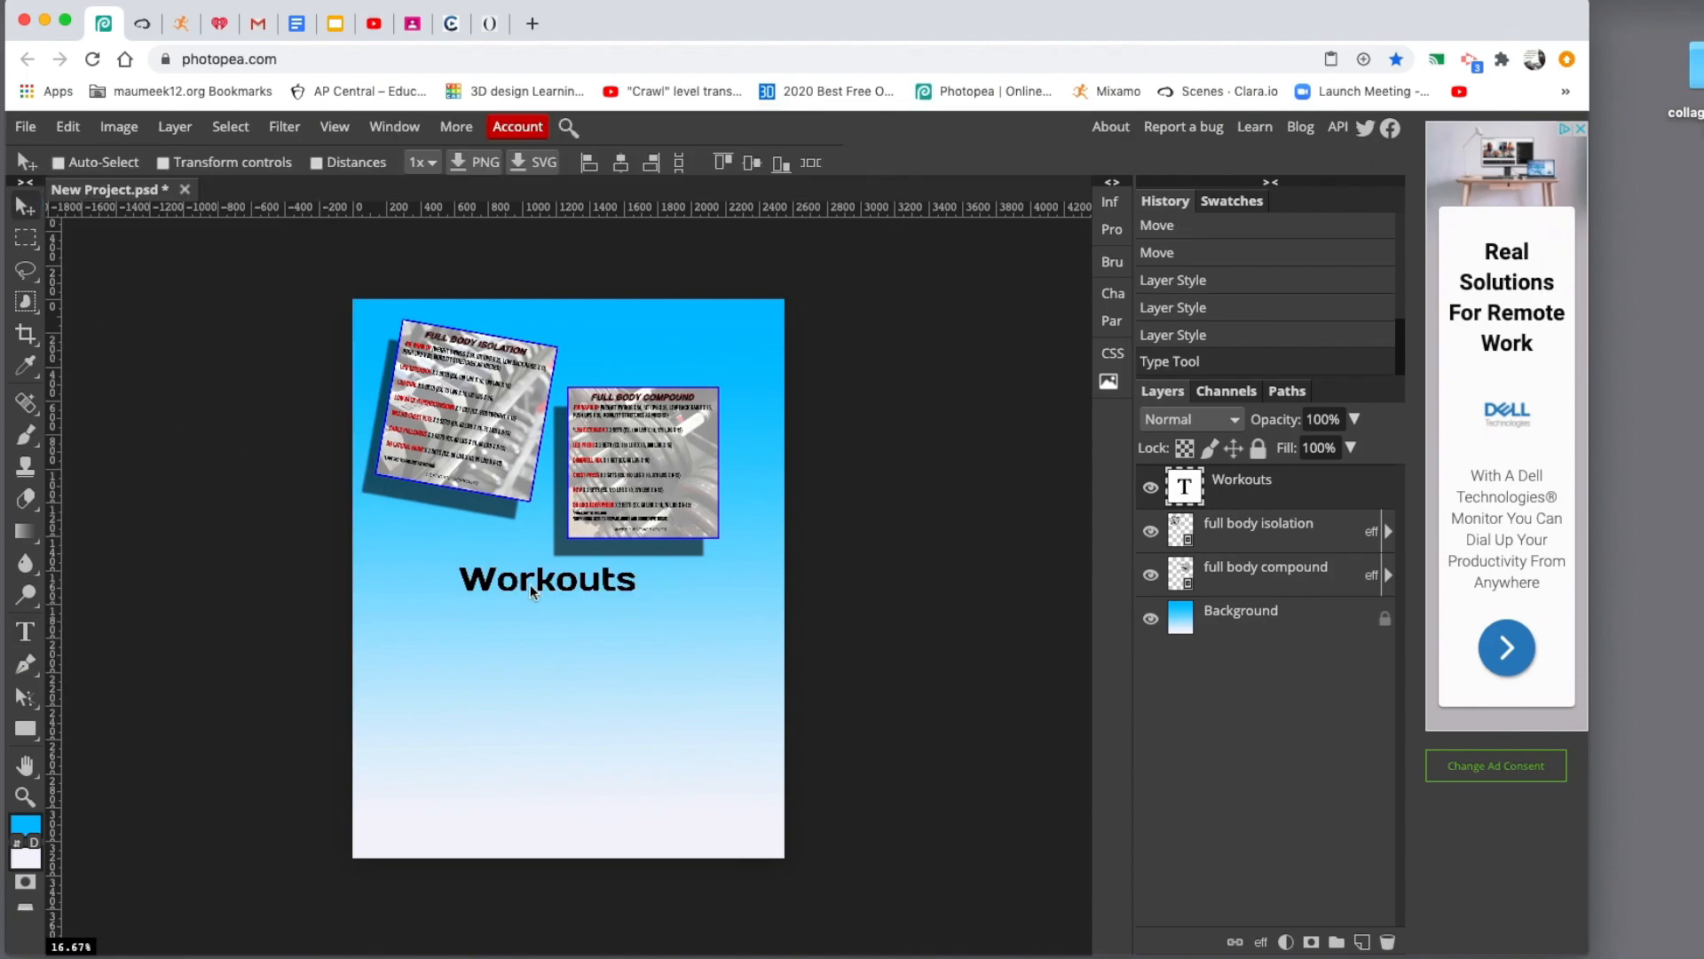
left_click_drag(498, 584, 446, 578)
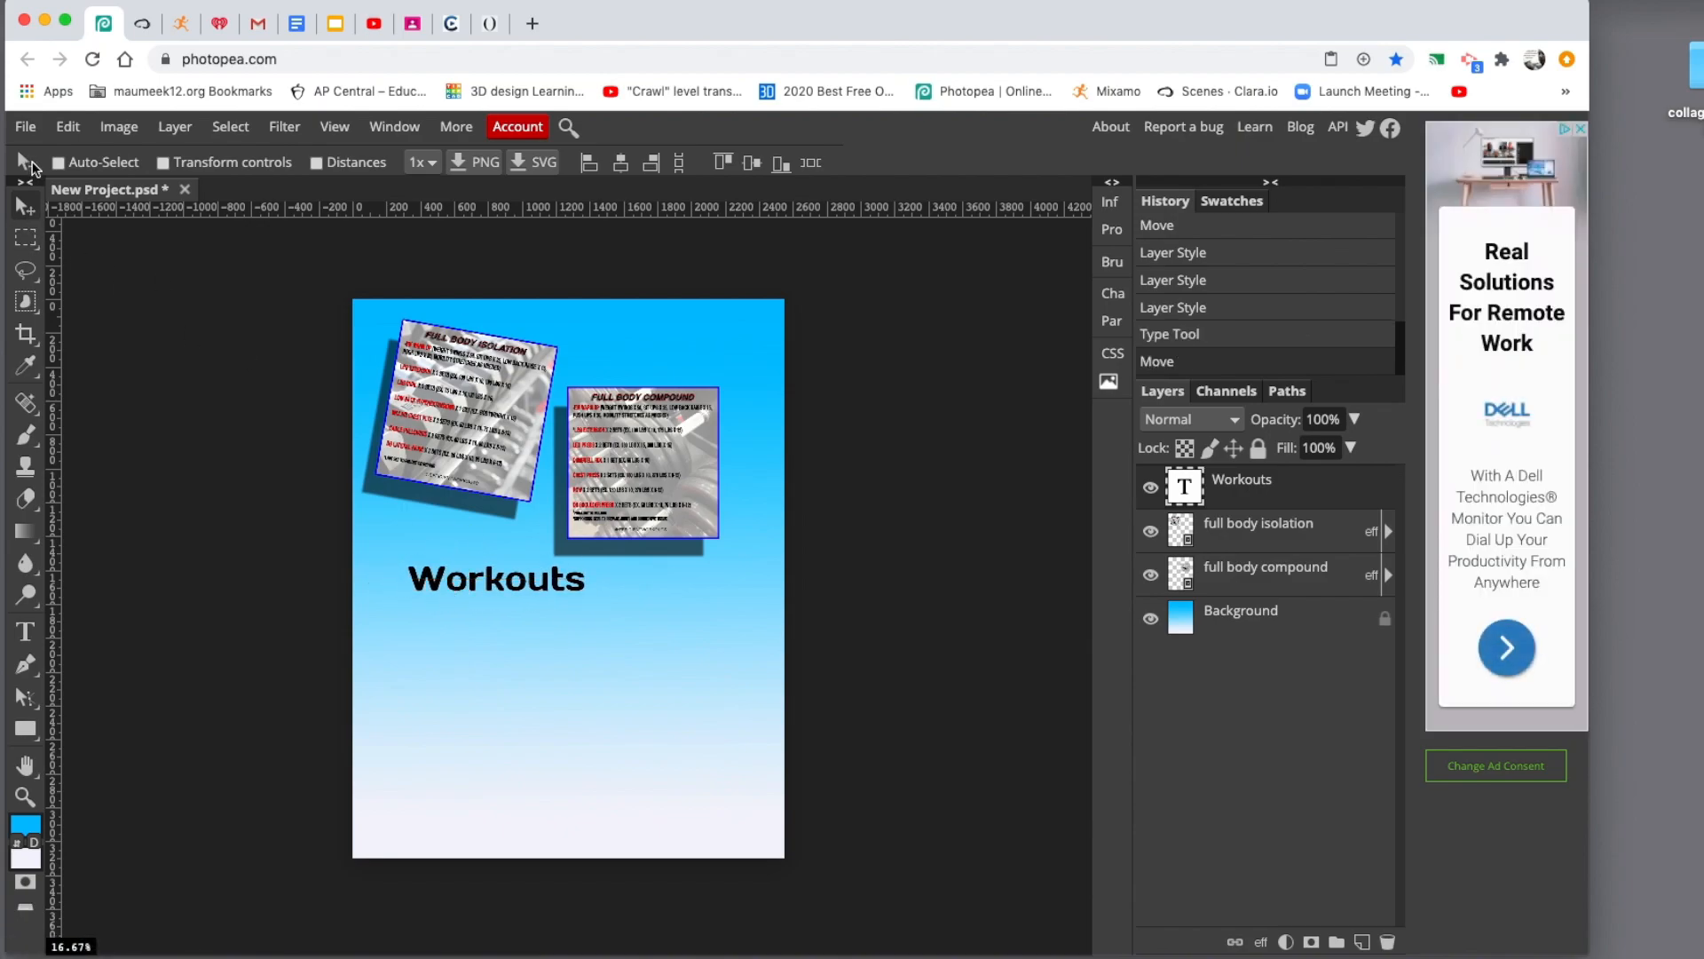
left_click(69, 129)
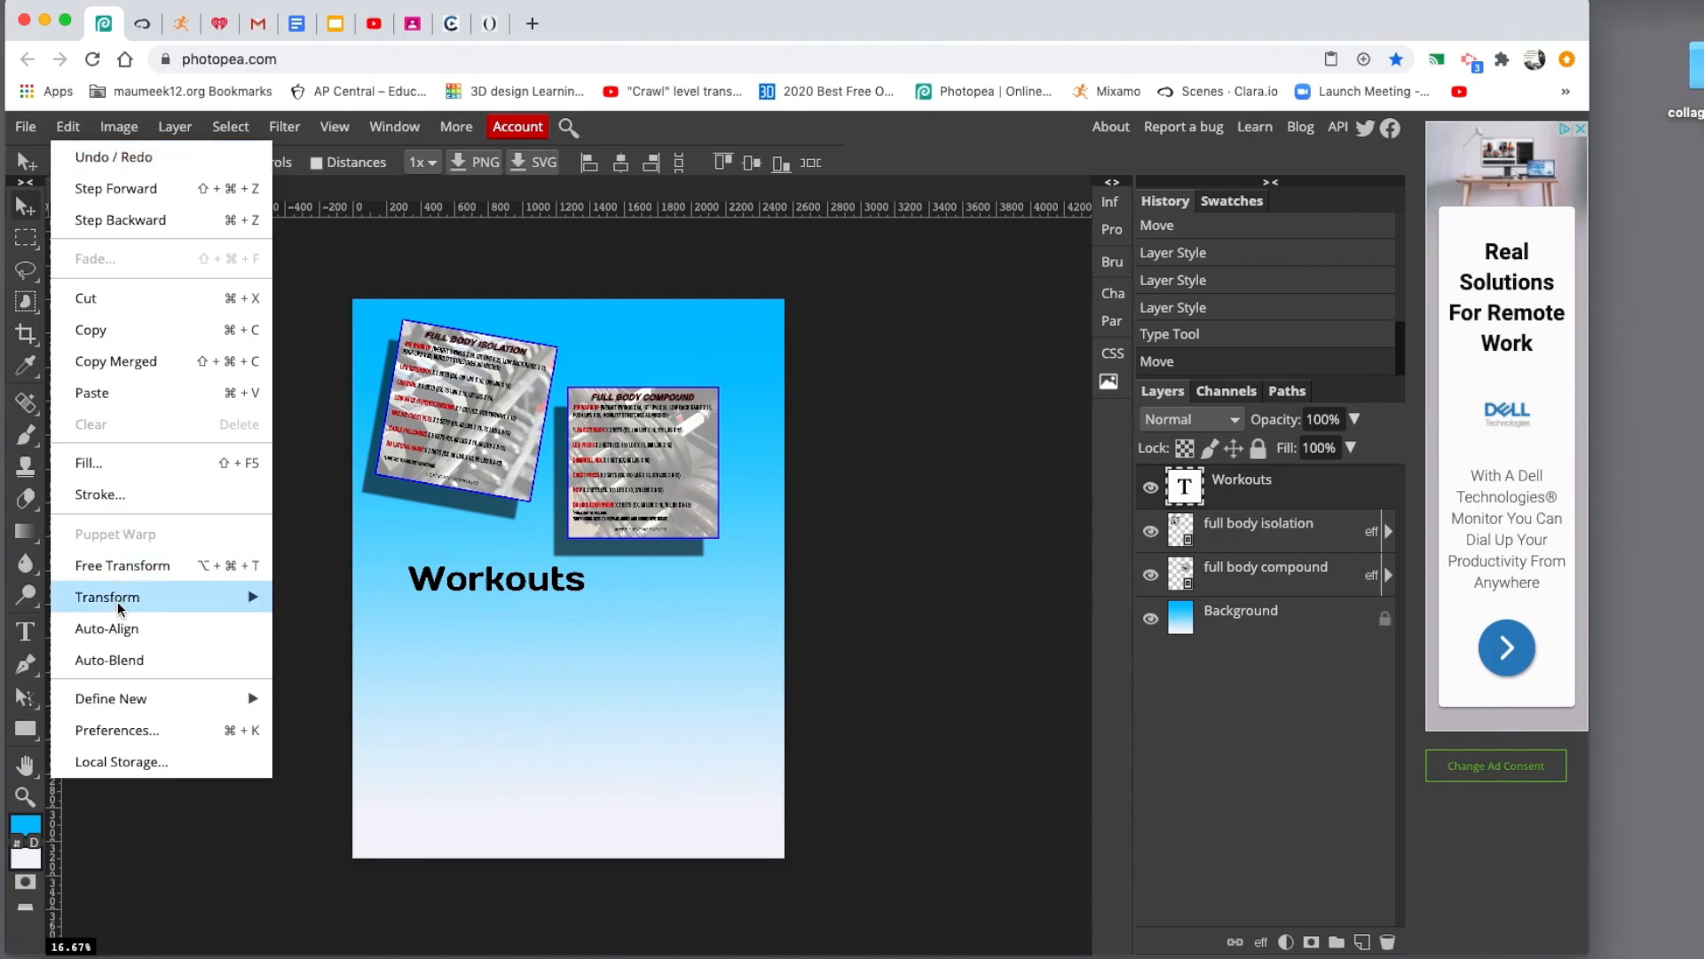
mouse_move(122, 598)
left_click(306, 634)
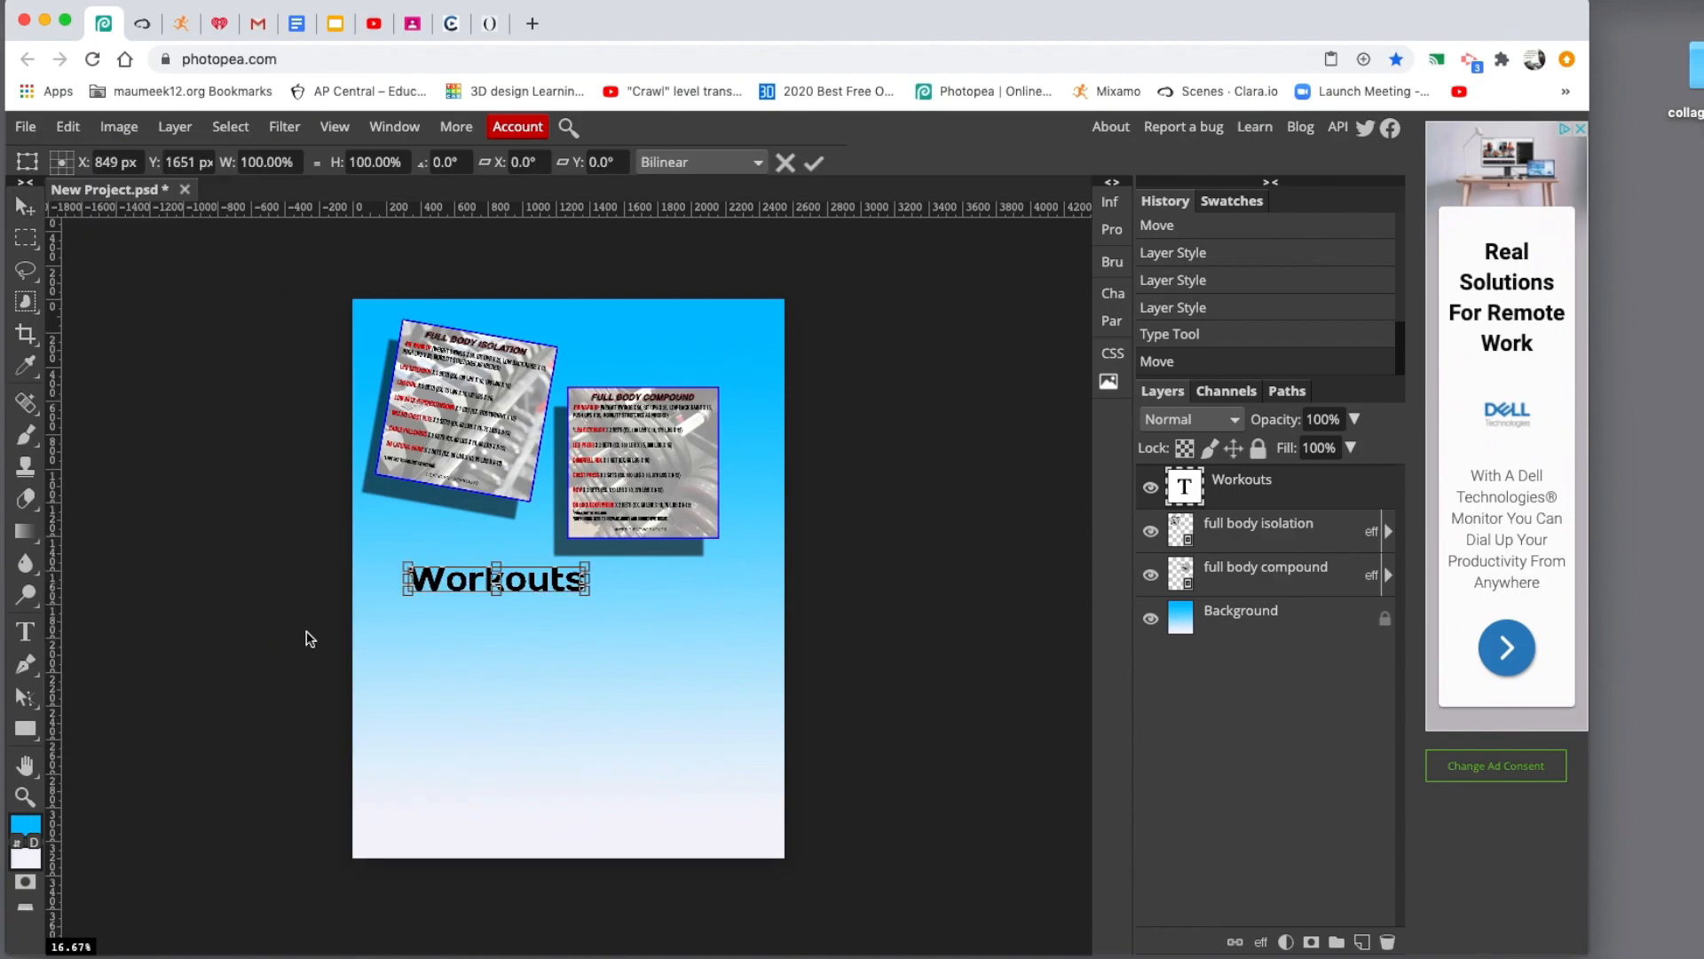
left_click_drag(586, 585, 633, 367)
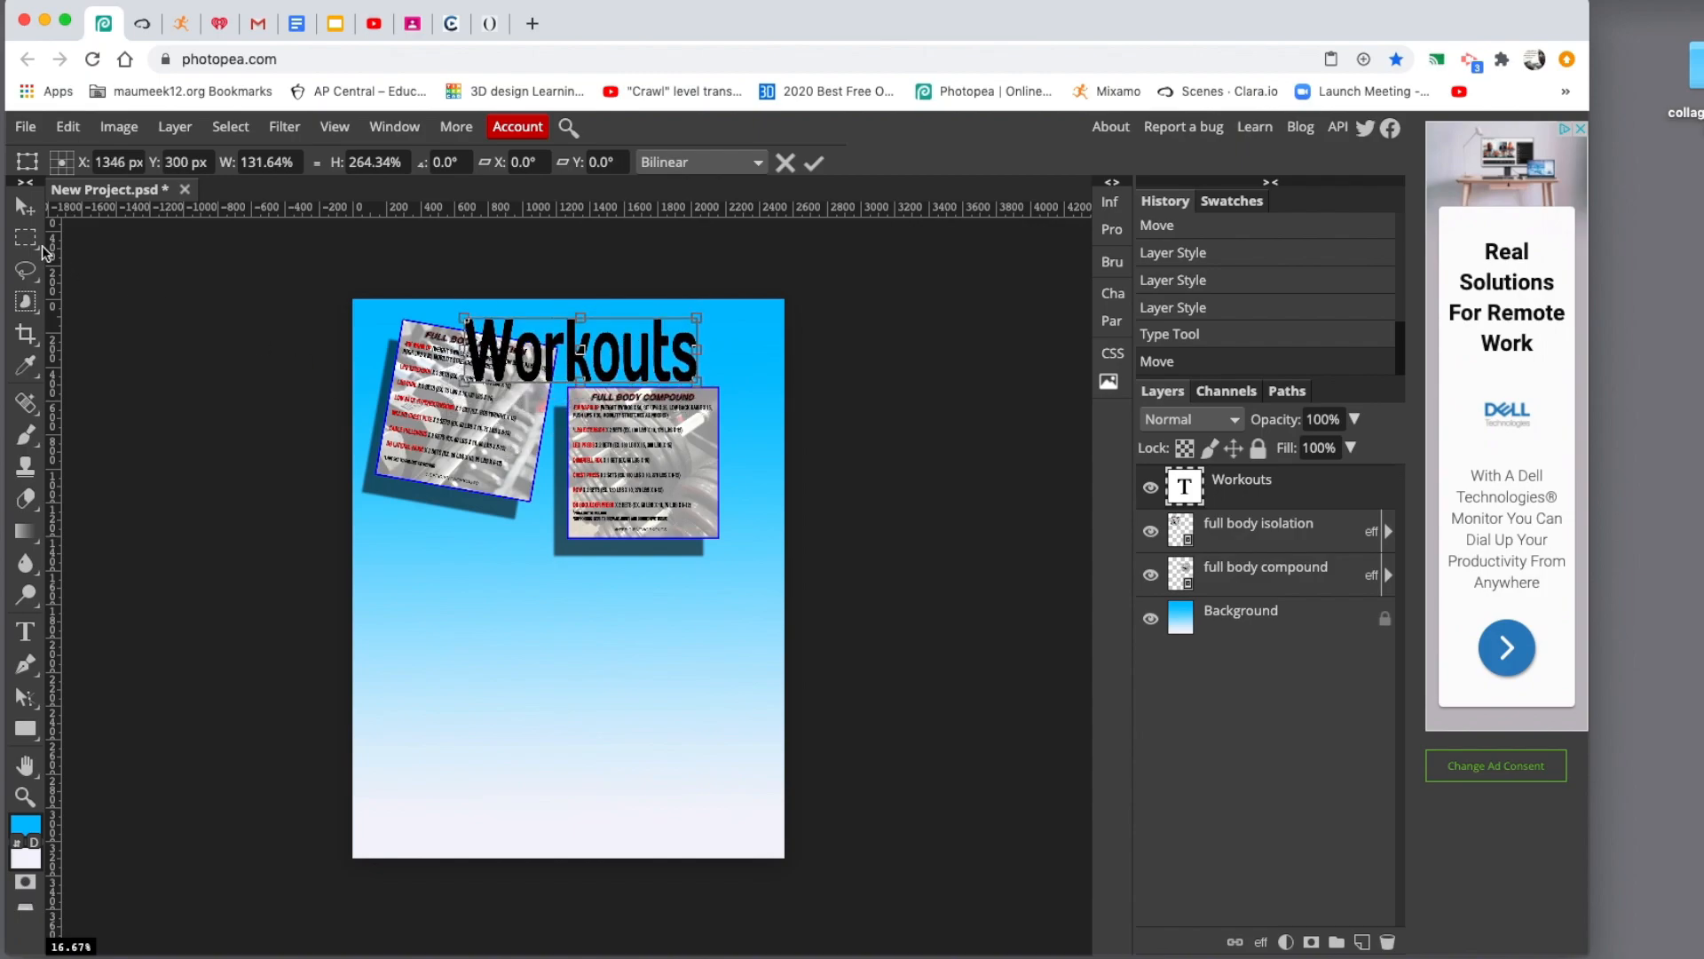
left_click(812, 162)
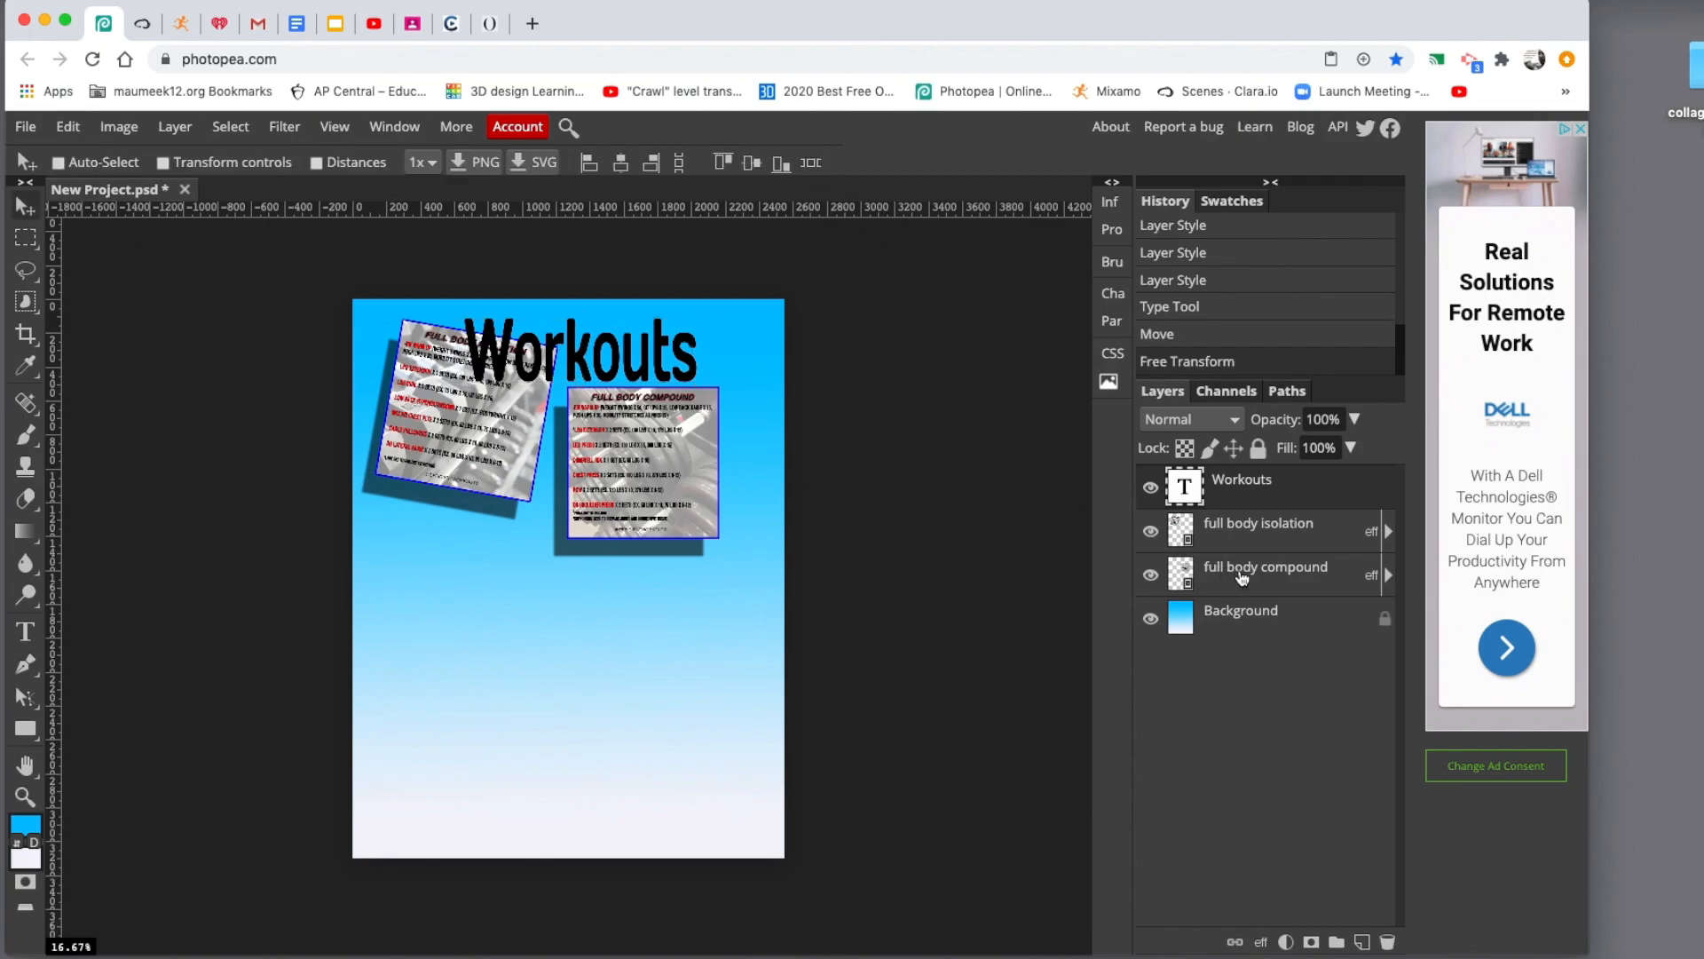
Step: Try the full body isolation layer above the Workouts text, and return Workouts to the top of the layer stack
left_click_drag(1240, 536, 1245, 478)
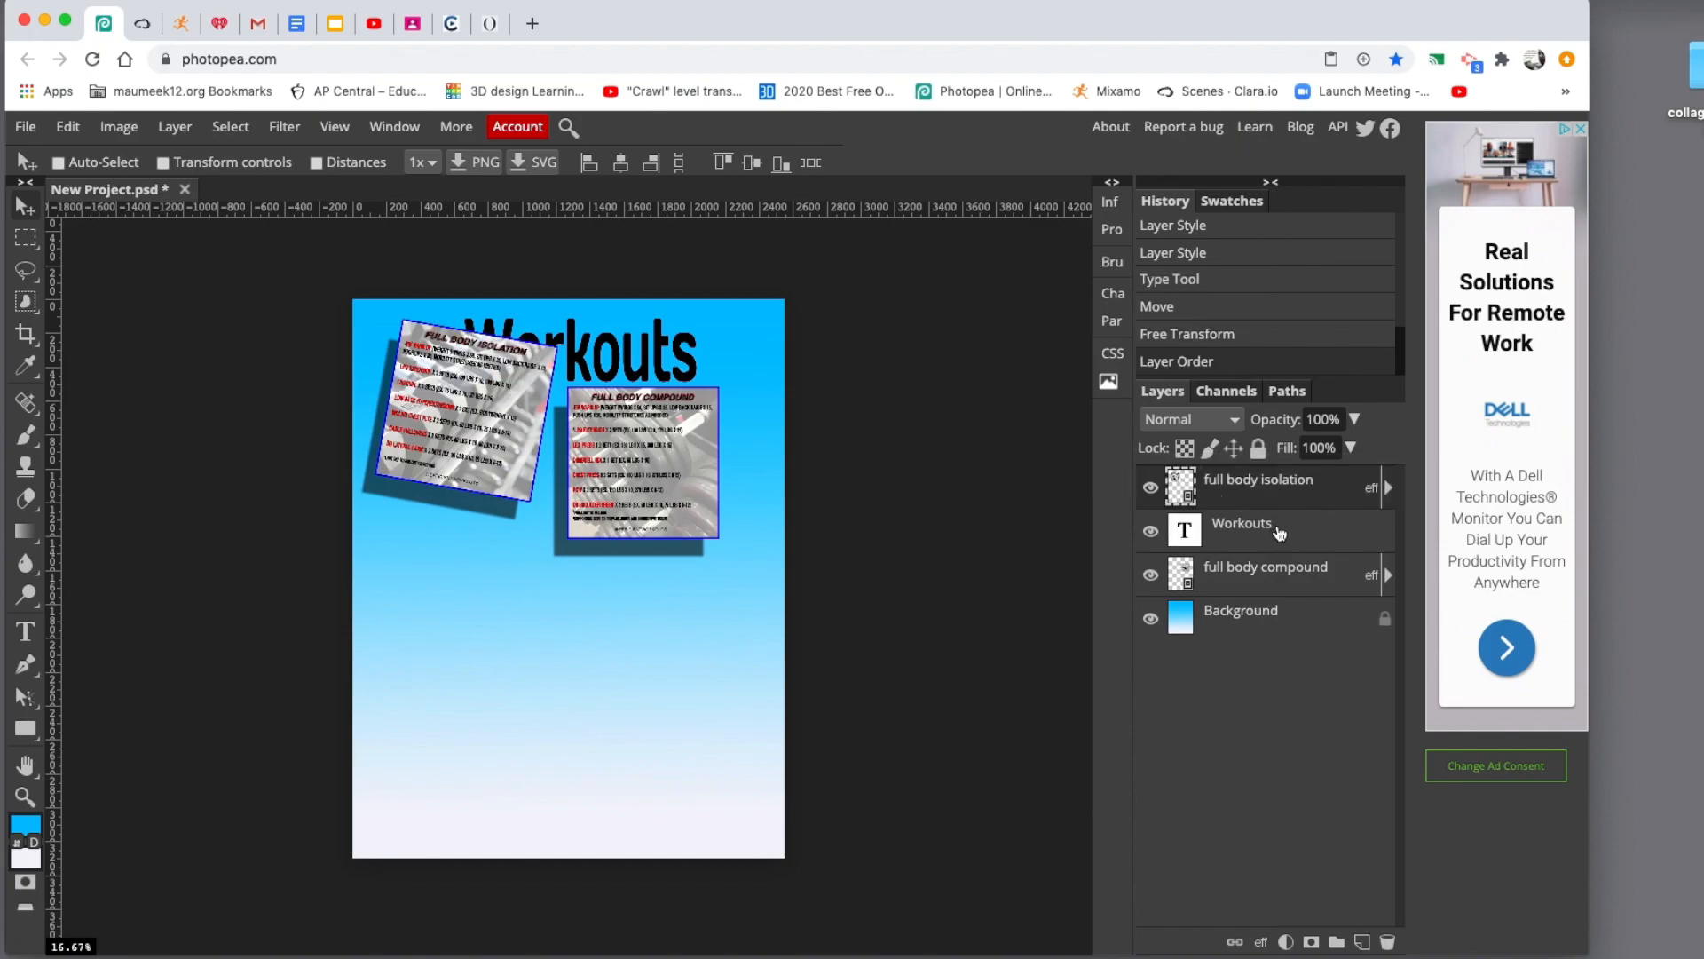
left_click(1280, 531)
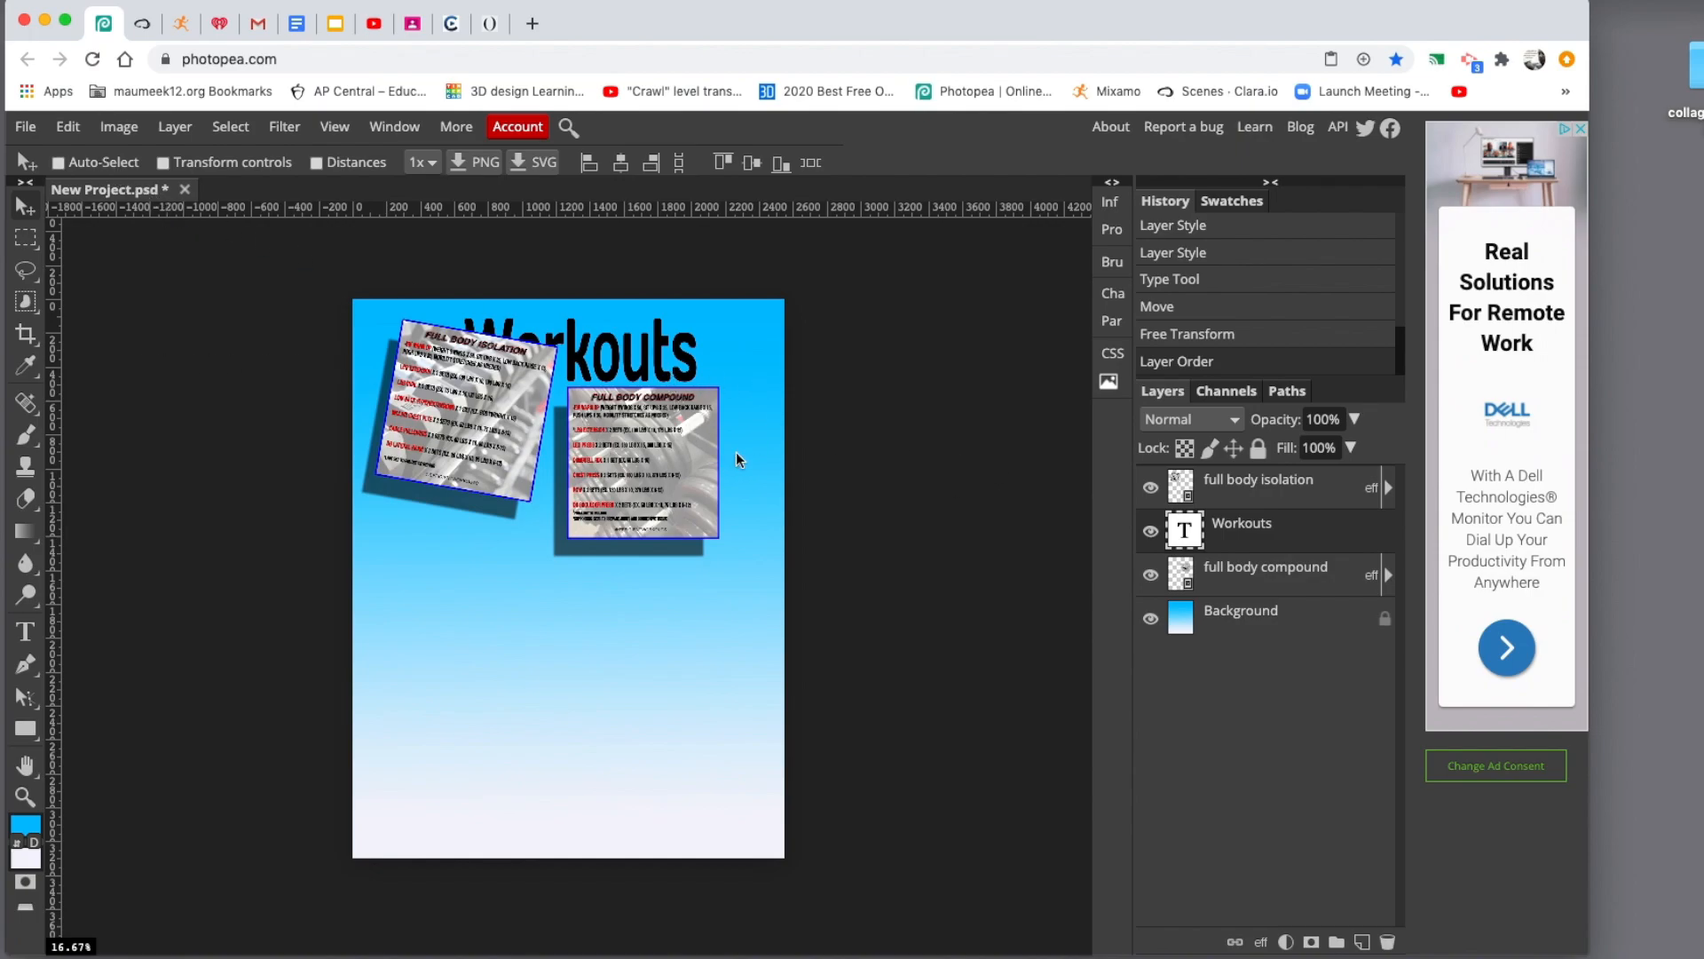
left_click_drag(1255, 536, 1250, 480)
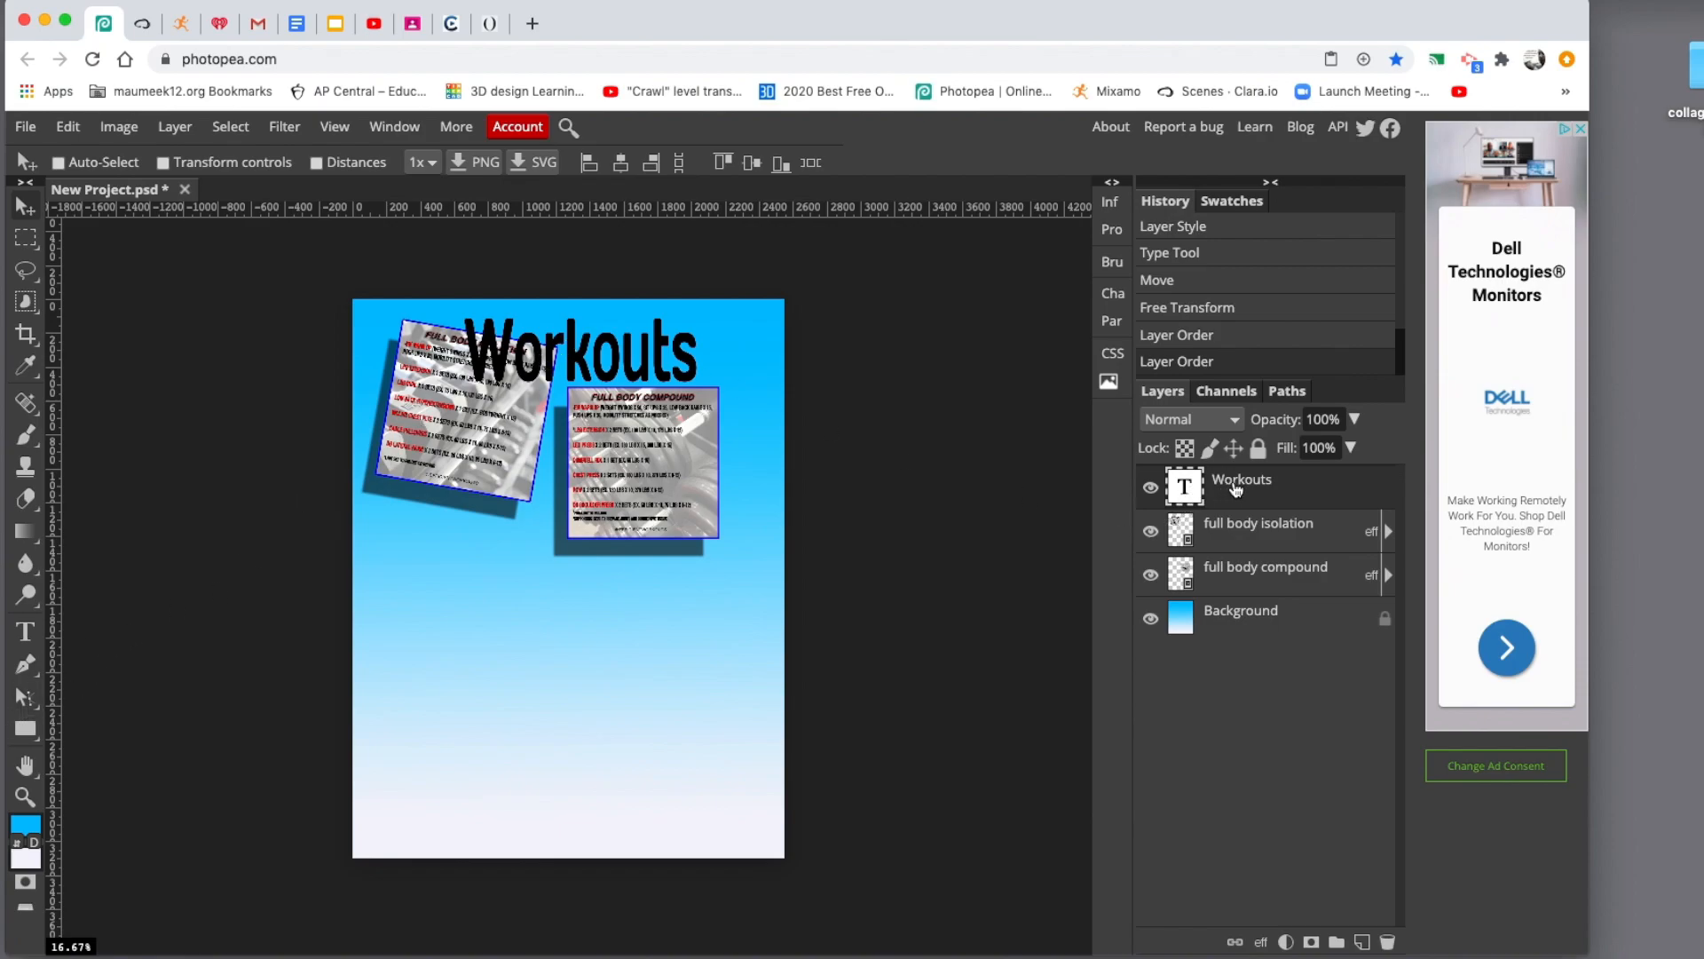
Step: Change the colour of the whole Workouts title text to a deep blue
left_click(25, 631)
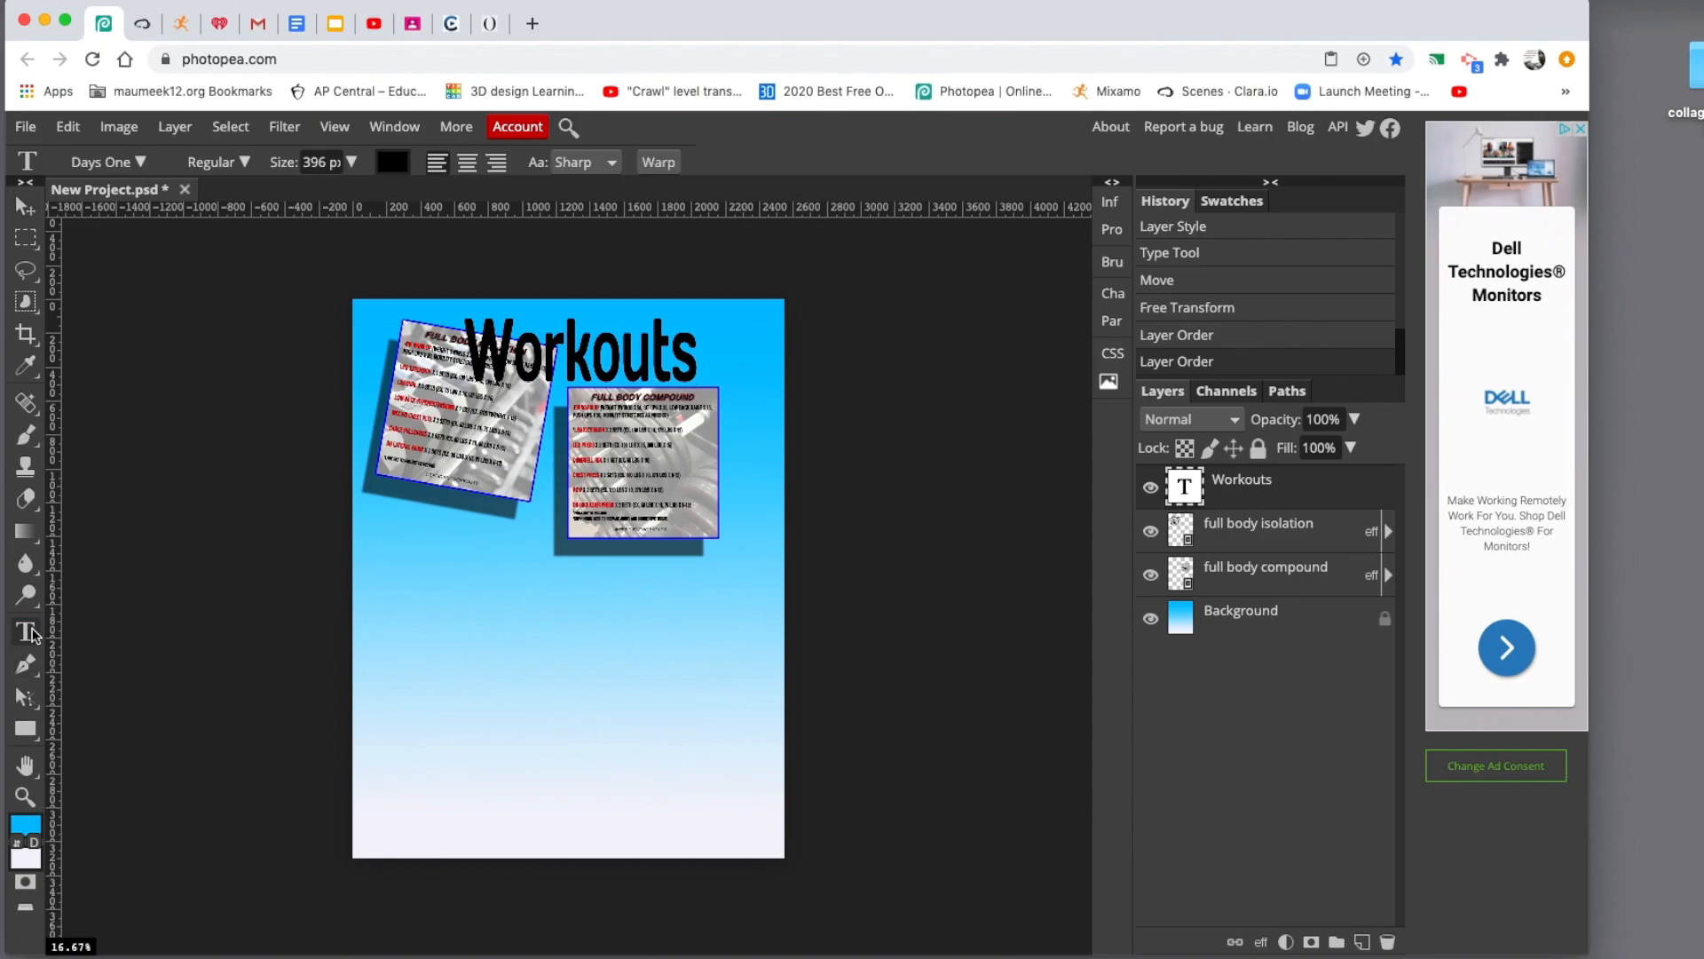
left_click_drag(700, 353, 437, 348)
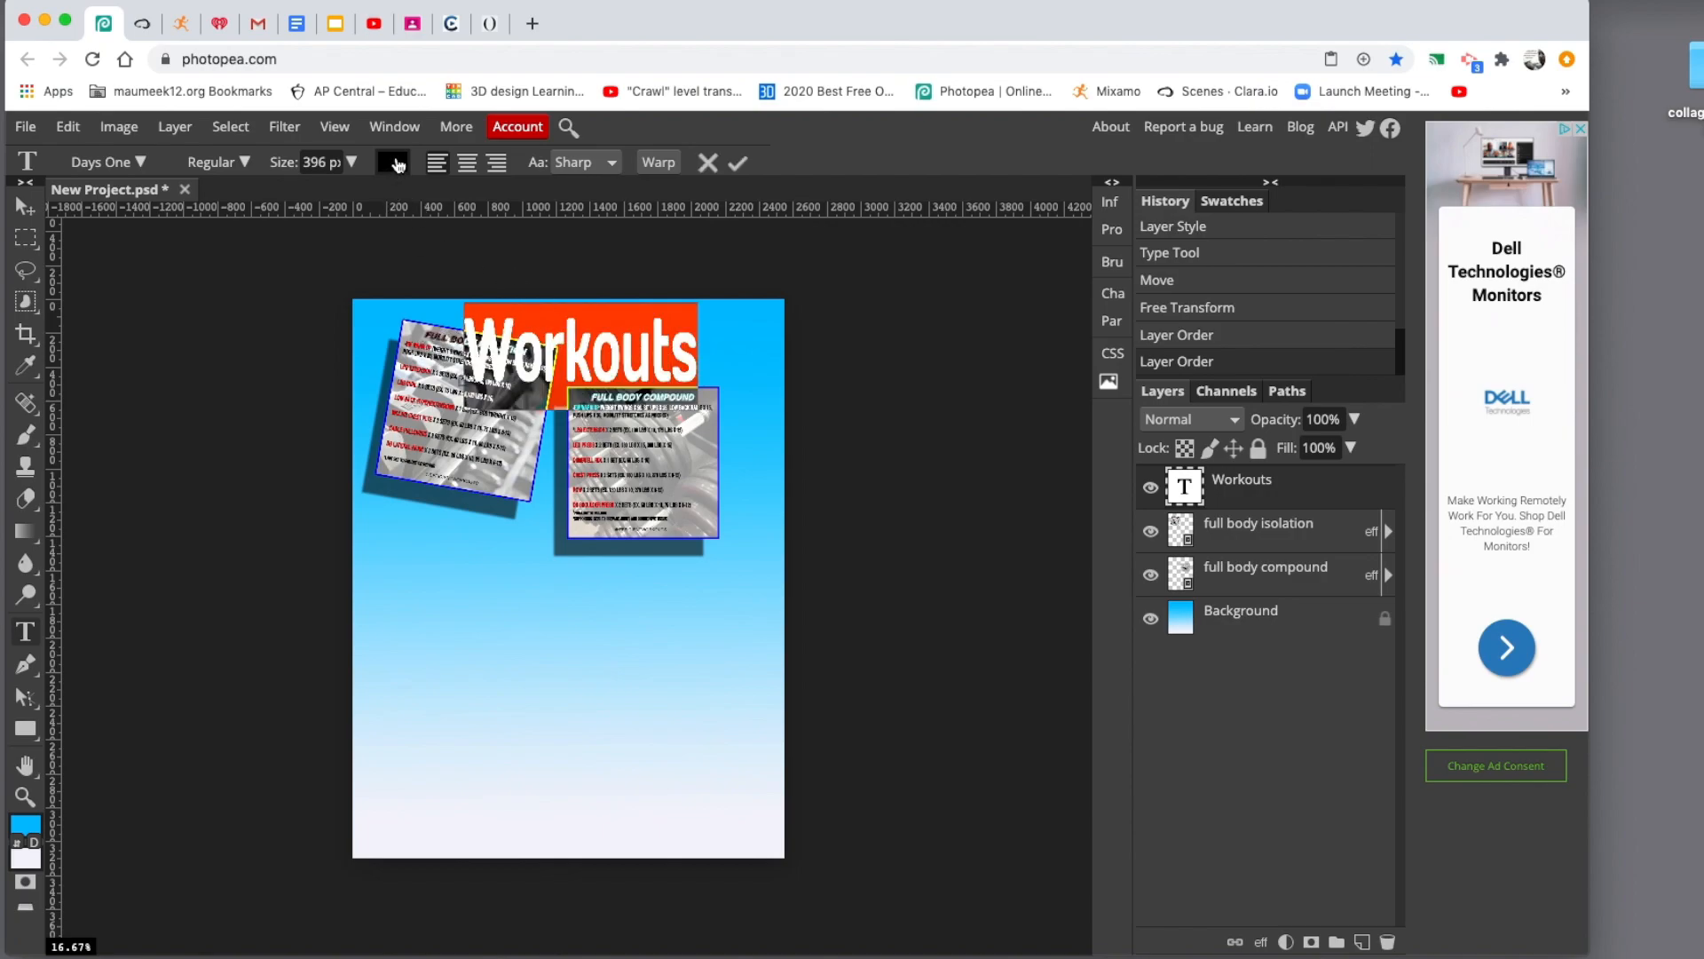
left_click(395, 162)
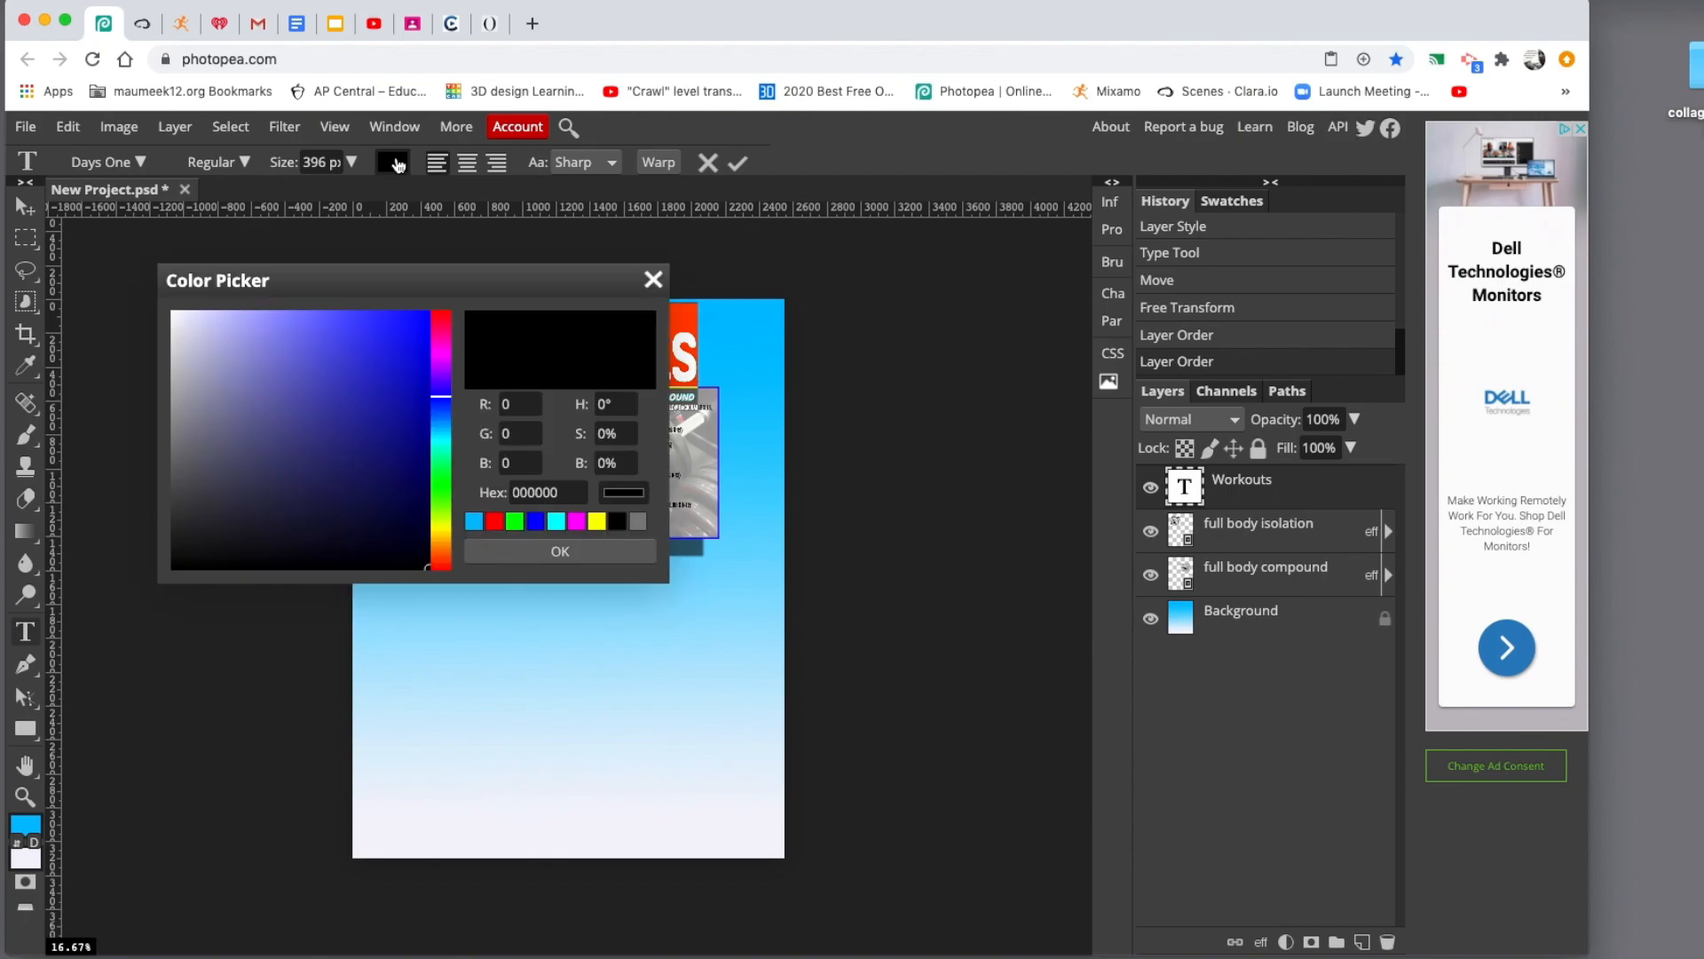
left_click(396, 418)
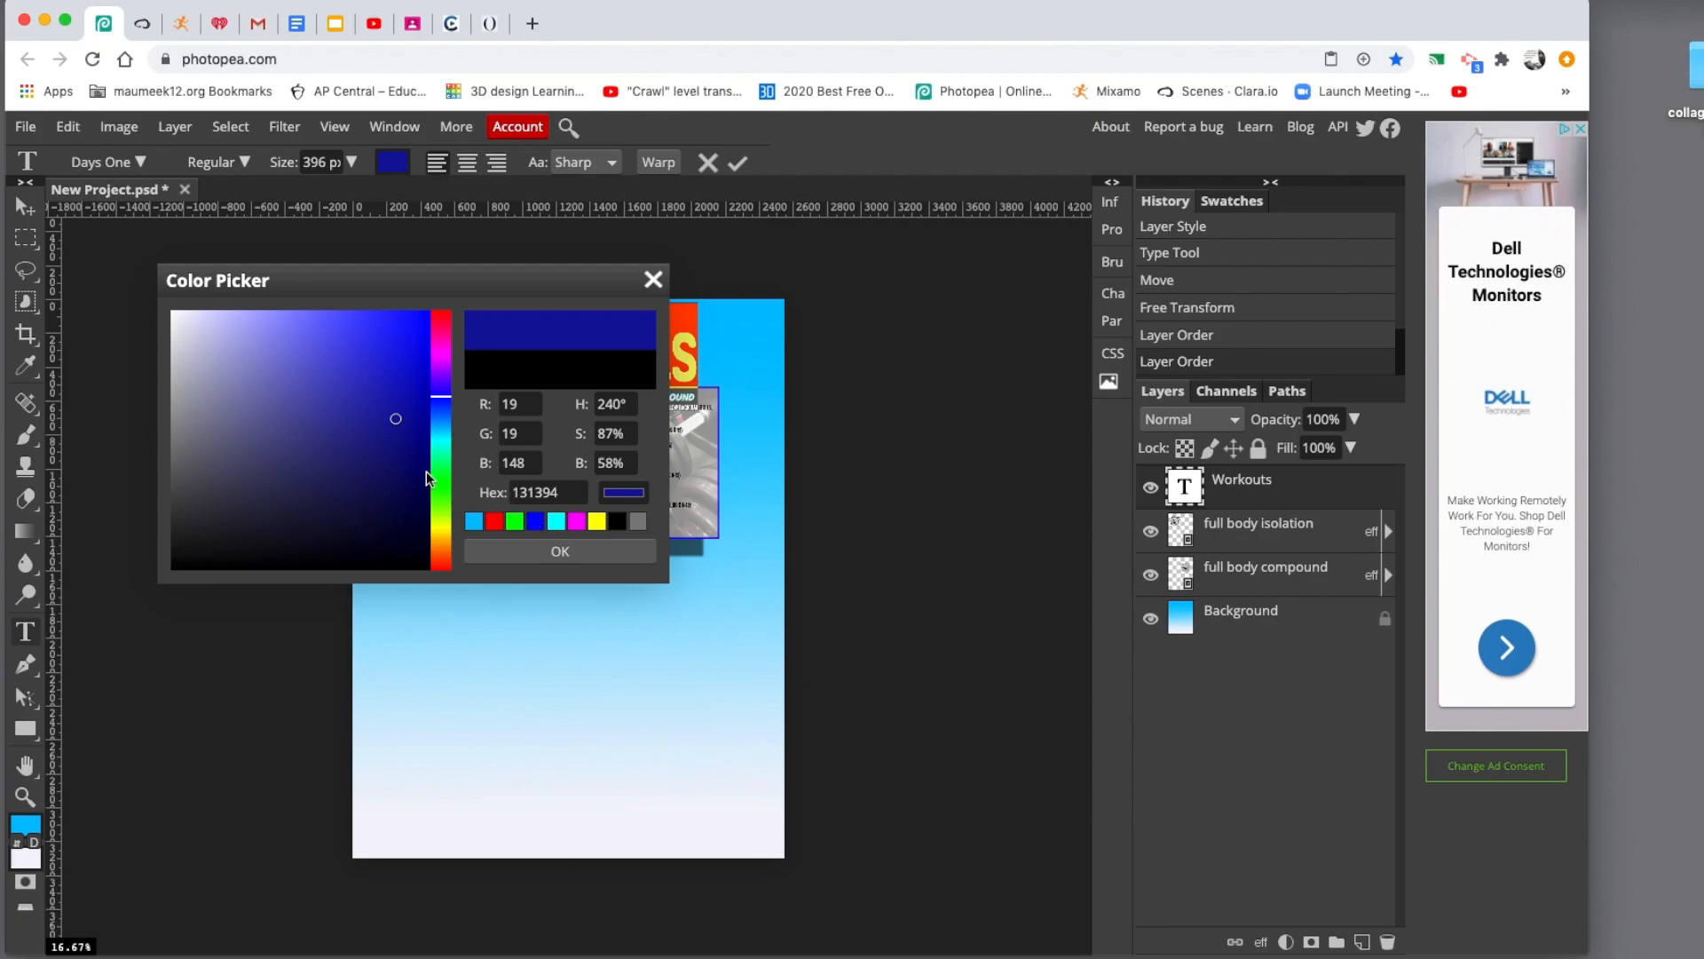
left_click_drag(407, 446, 411, 369)
left_click(560, 550)
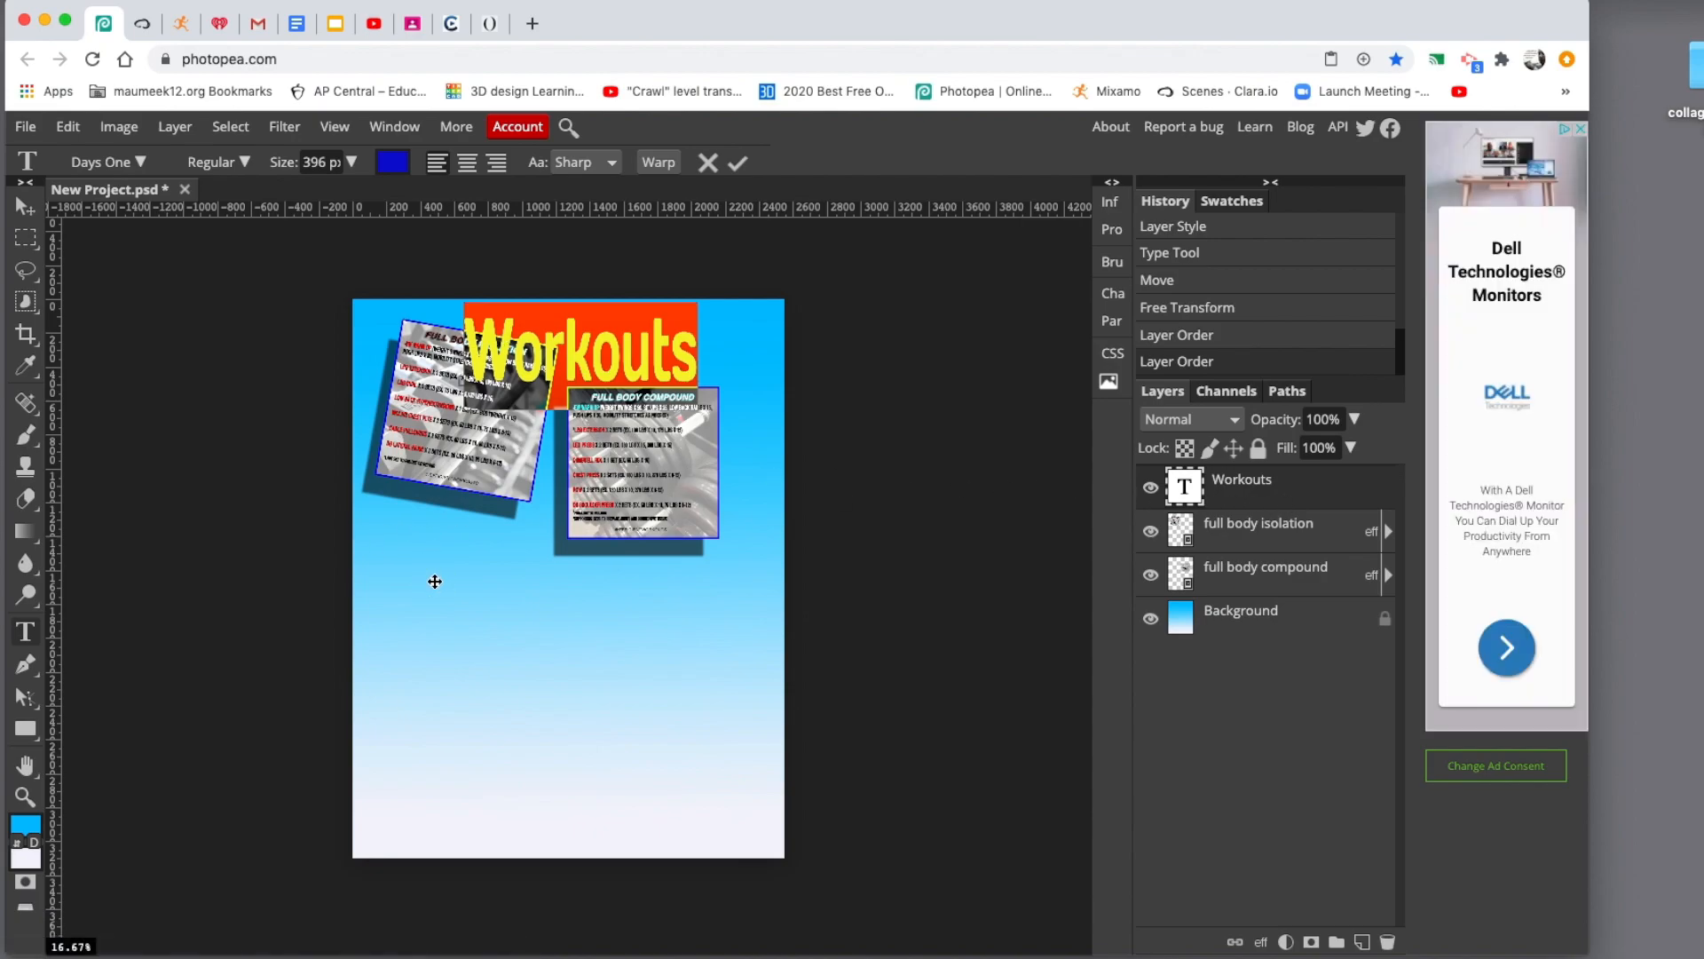
left_click(24, 205)
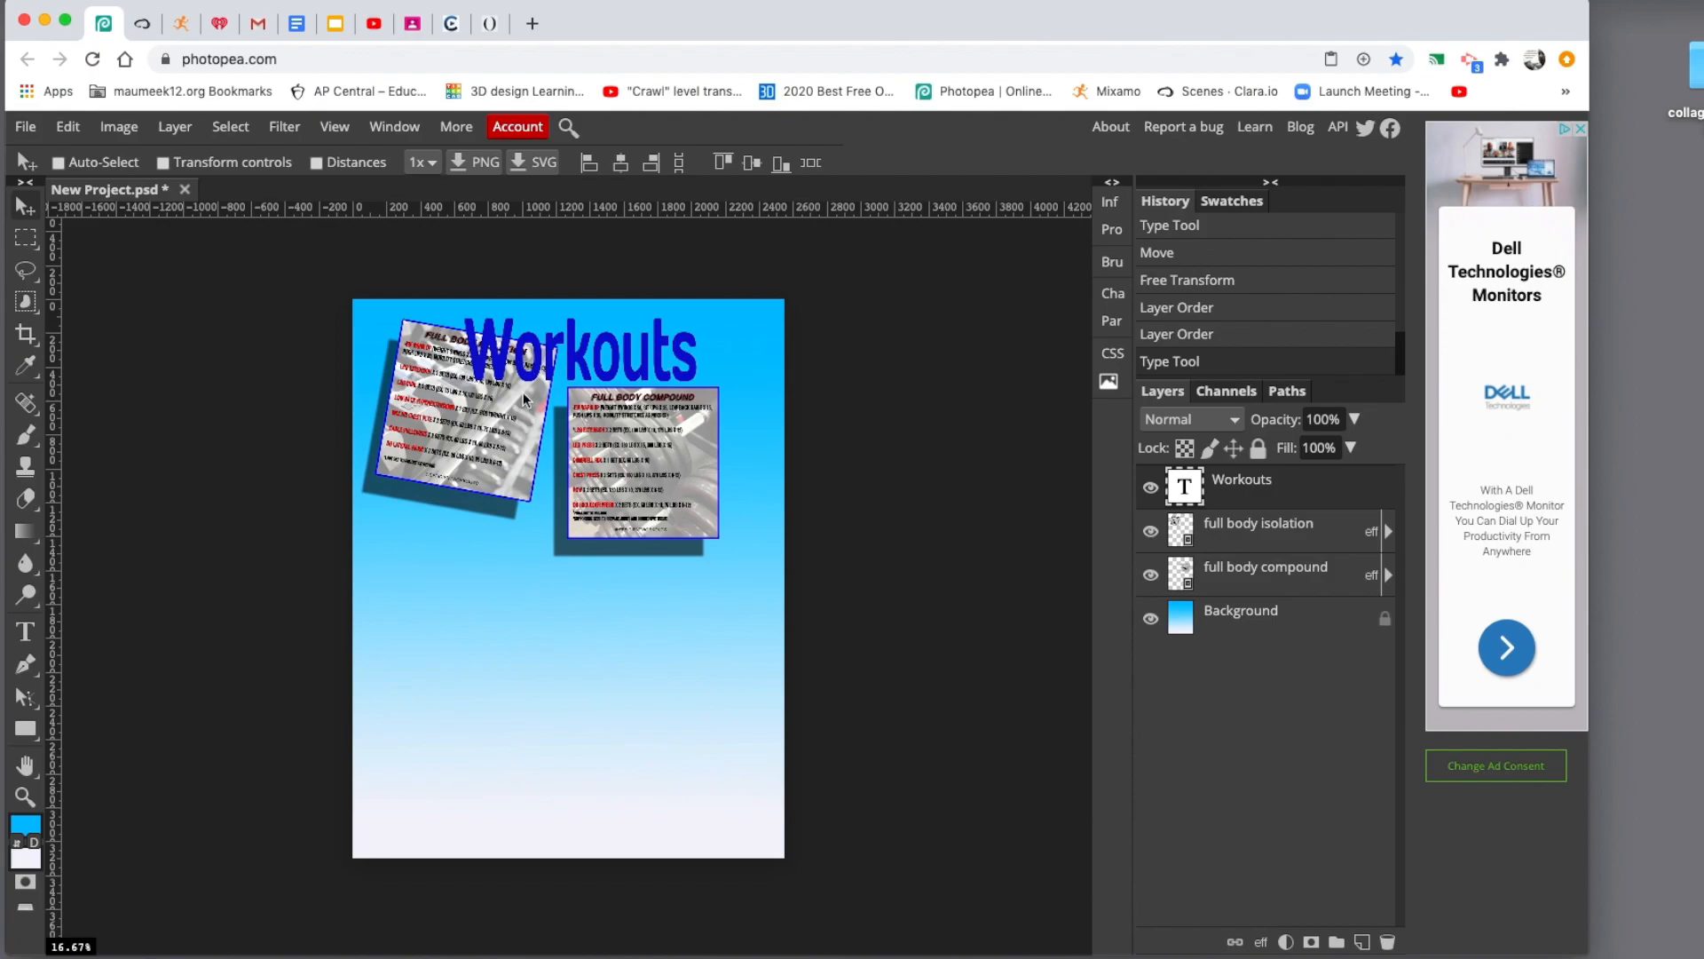
Step: Add a 10 px black outside stroke to the Workouts text layer
double_click(1356, 492)
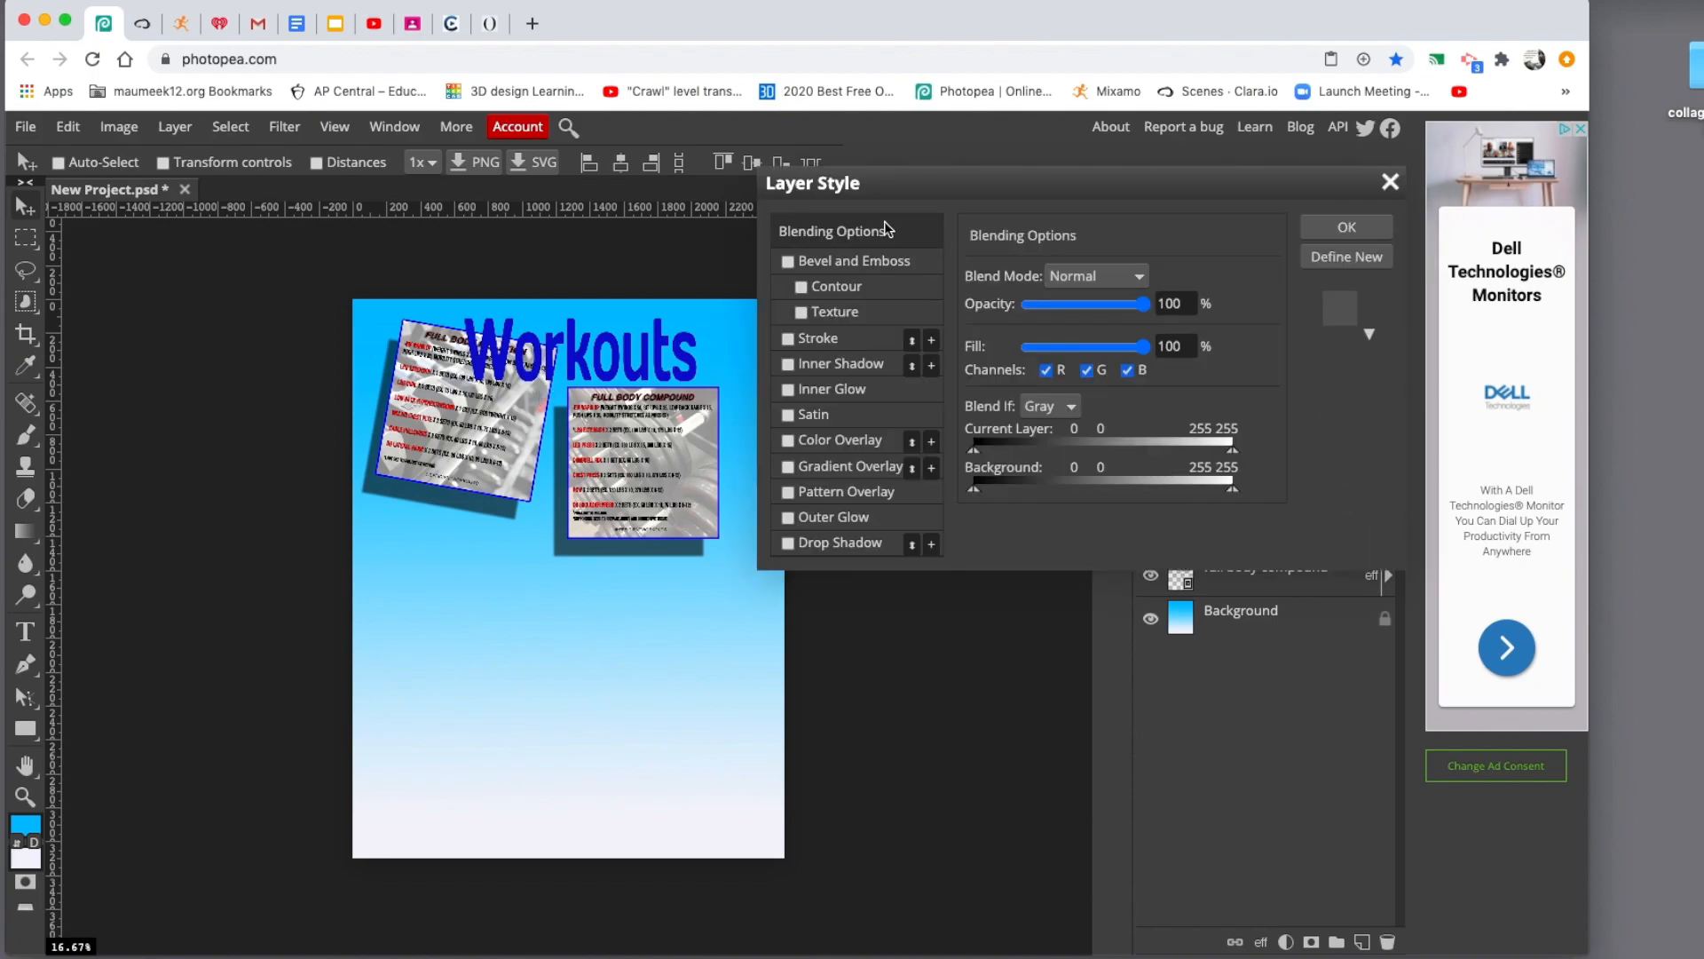
left_click(788, 338)
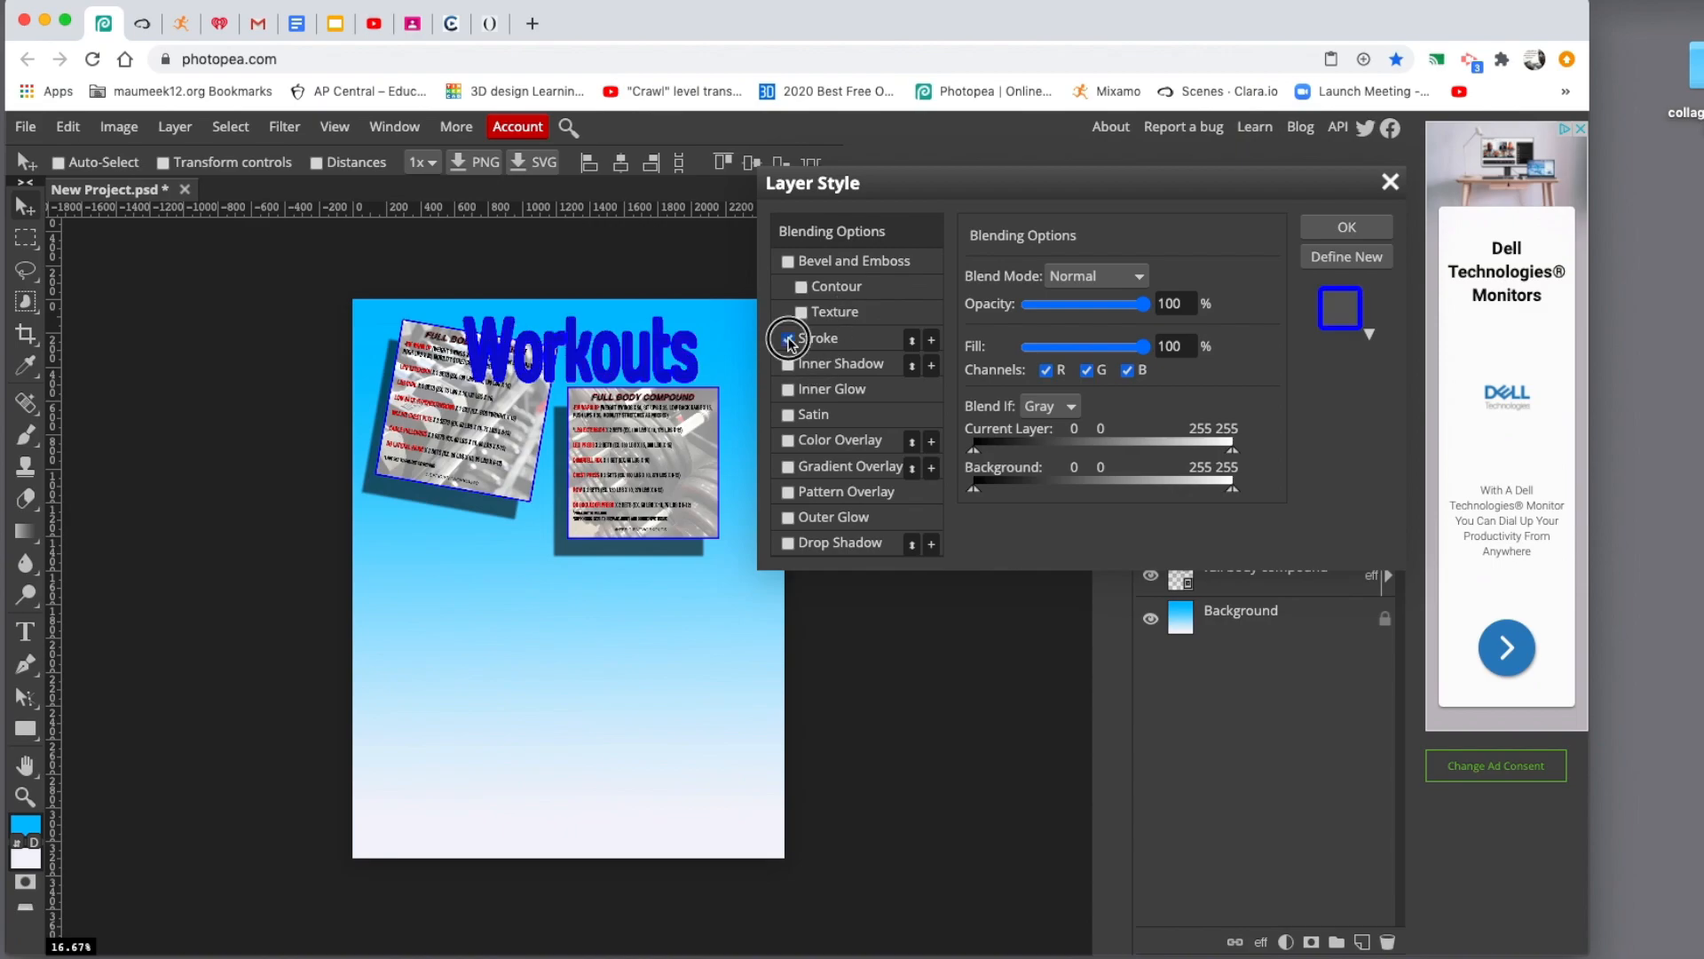
left_click(852, 340)
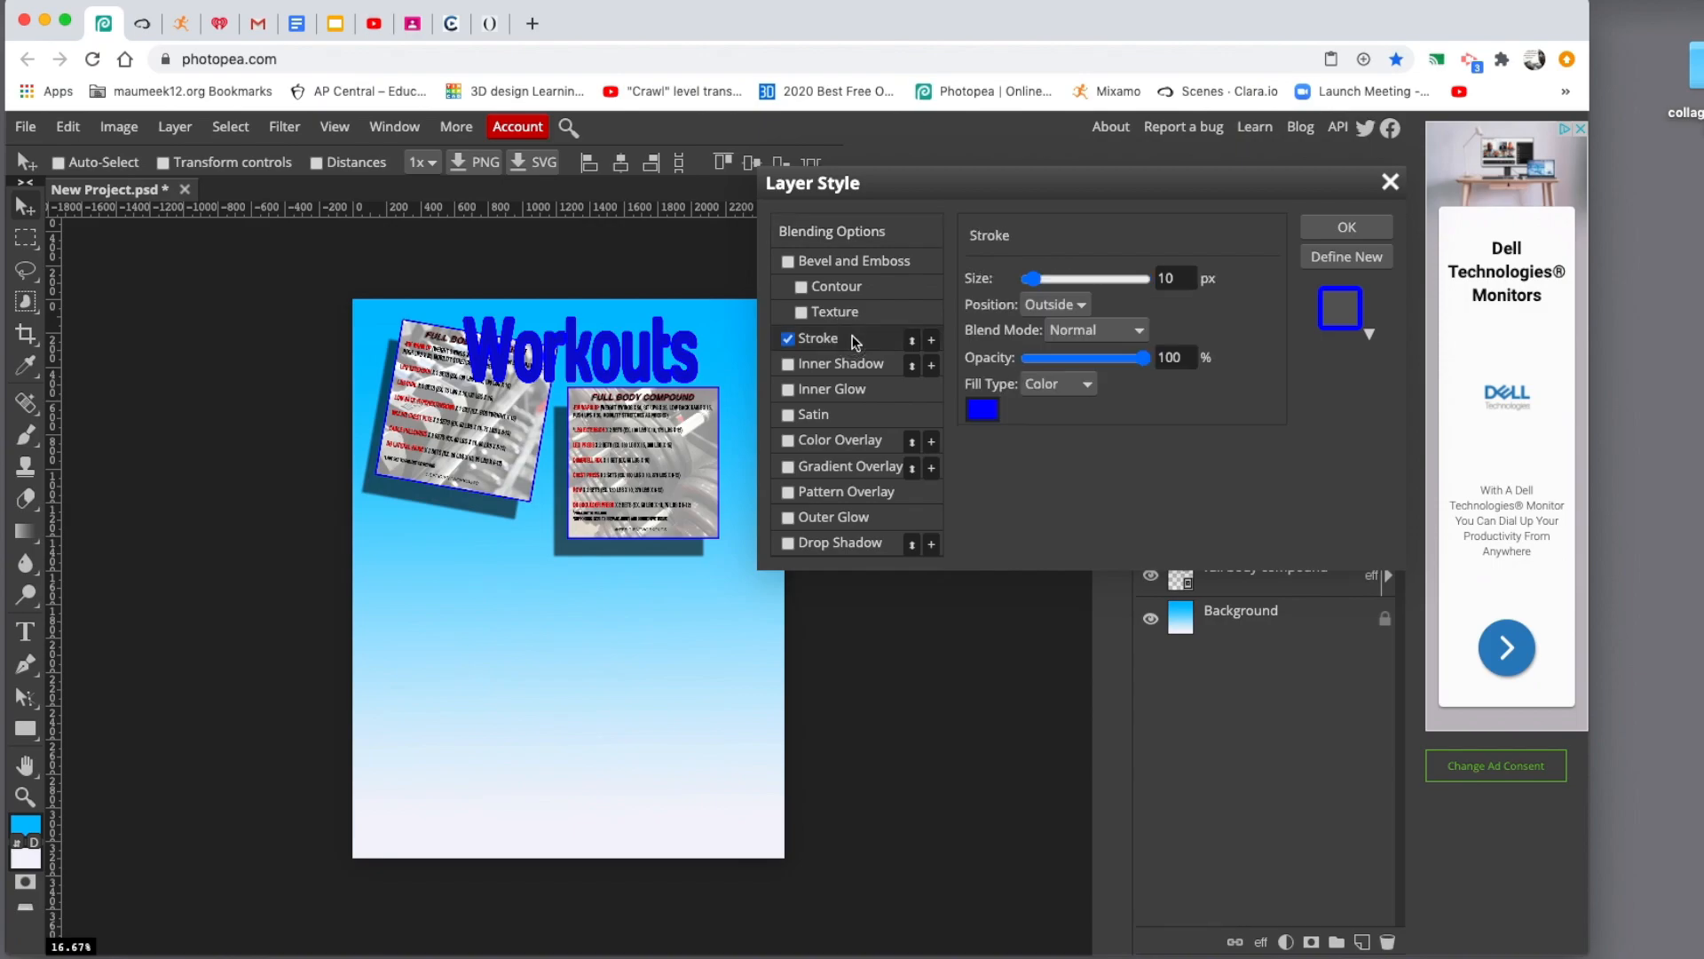
left_click(983, 404)
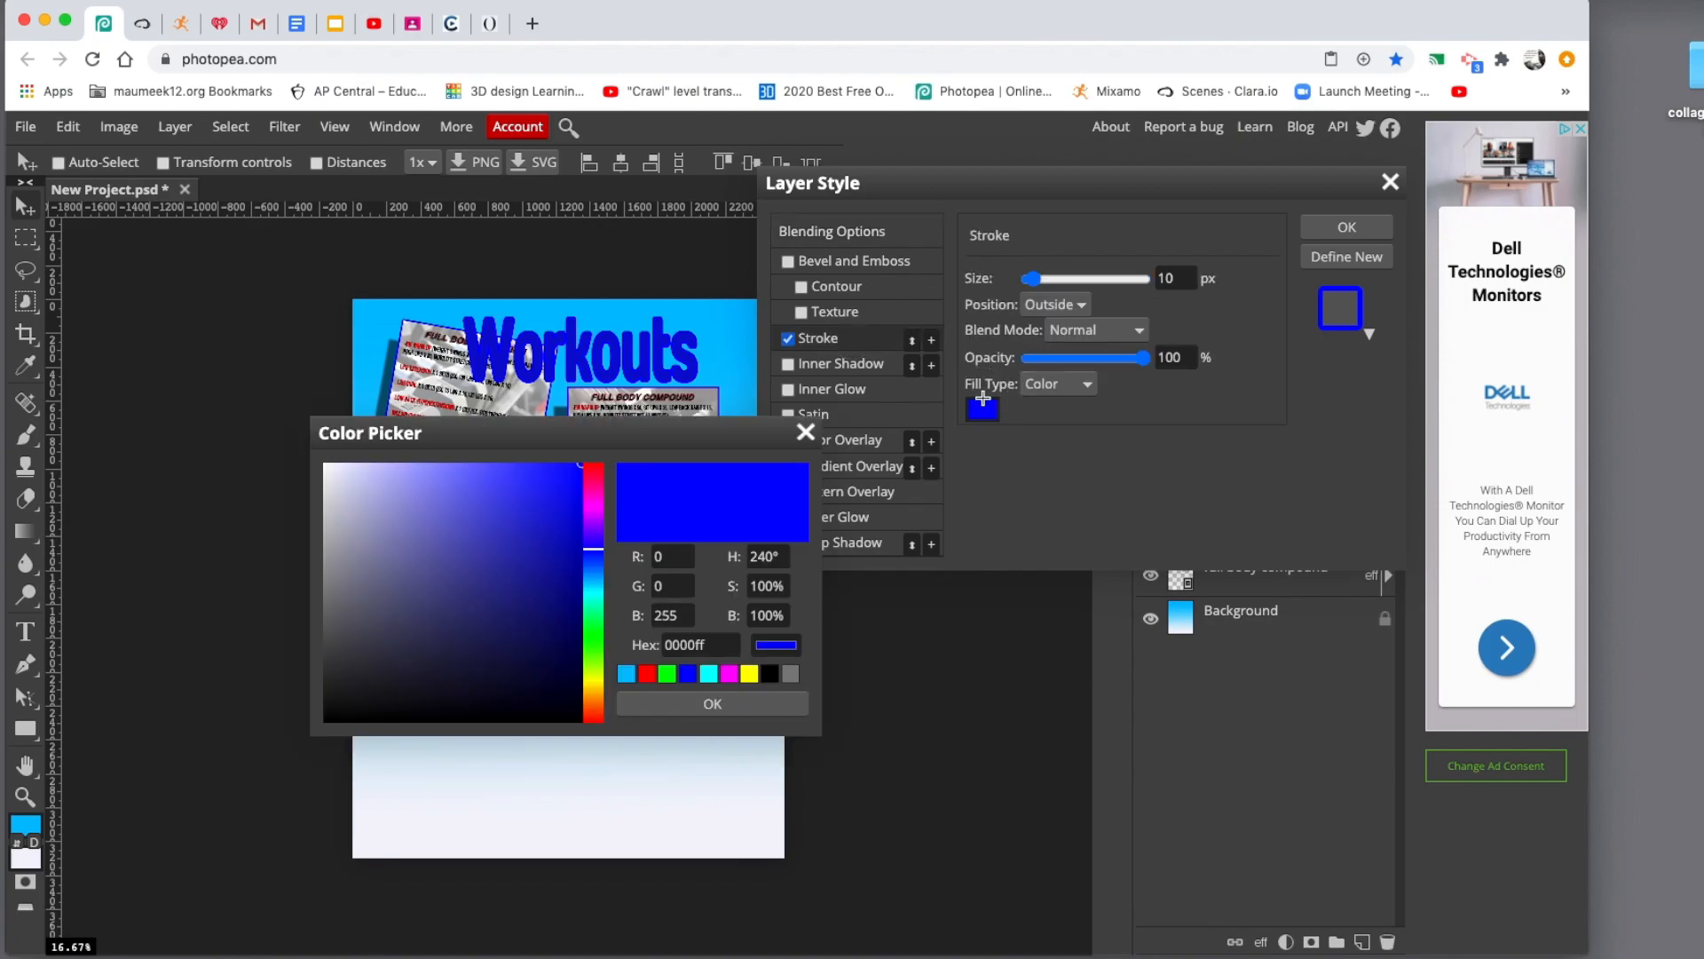
left_click(770, 674)
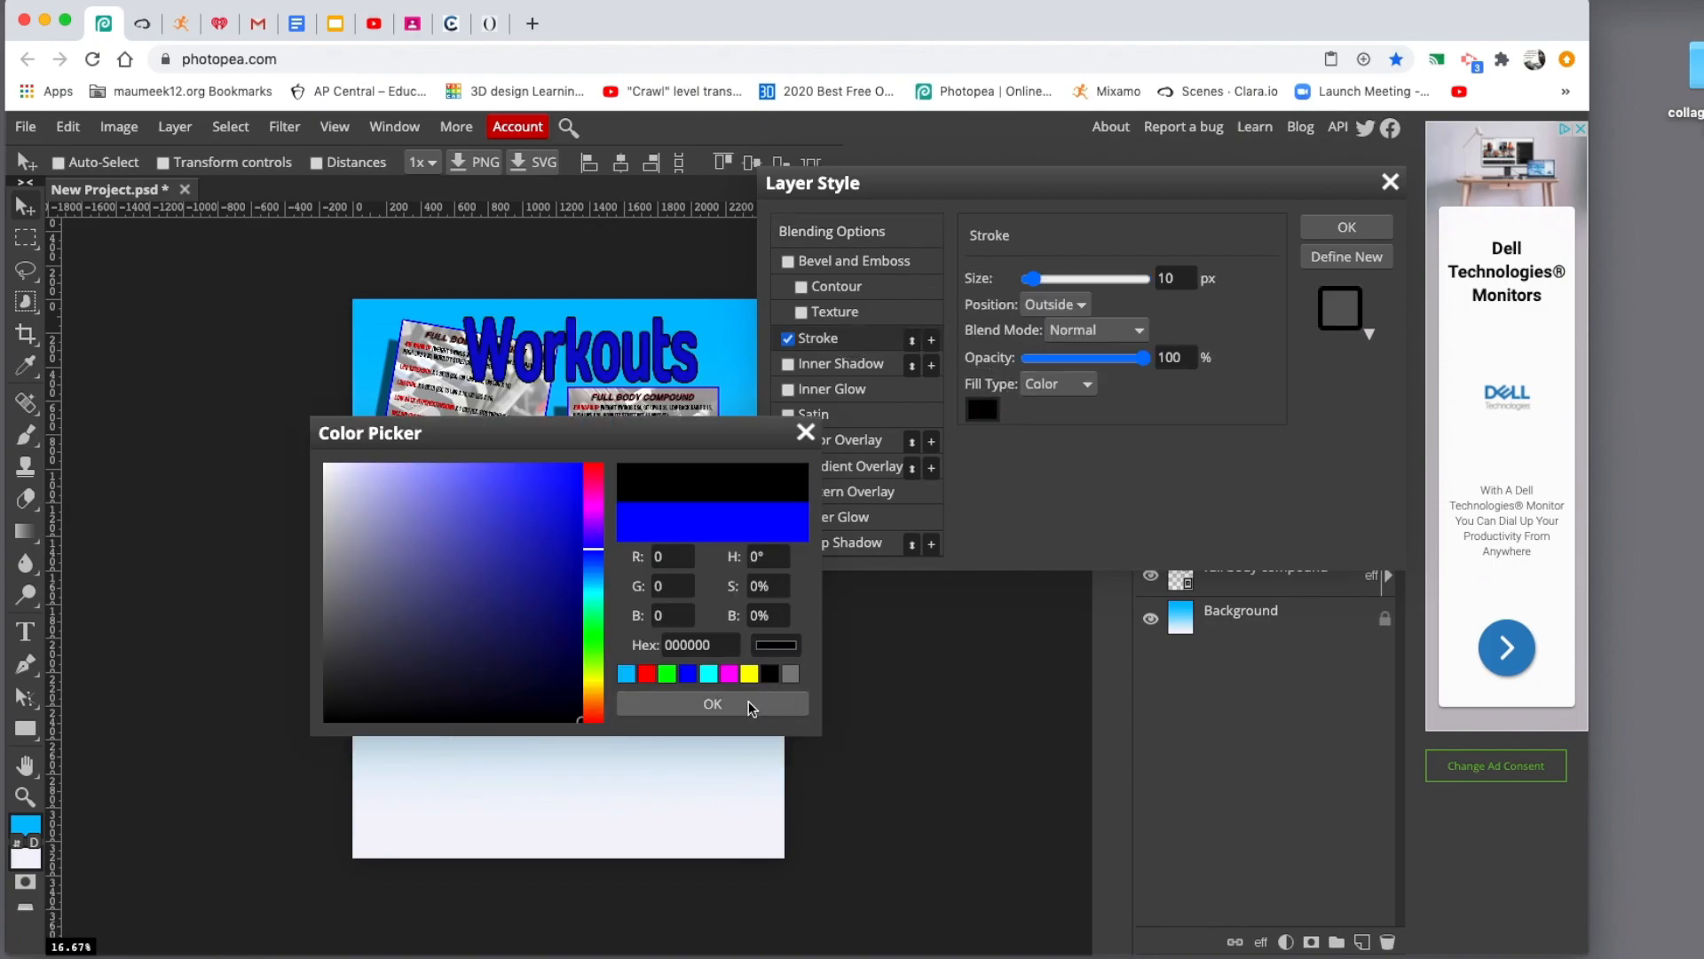
left_click(748, 705)
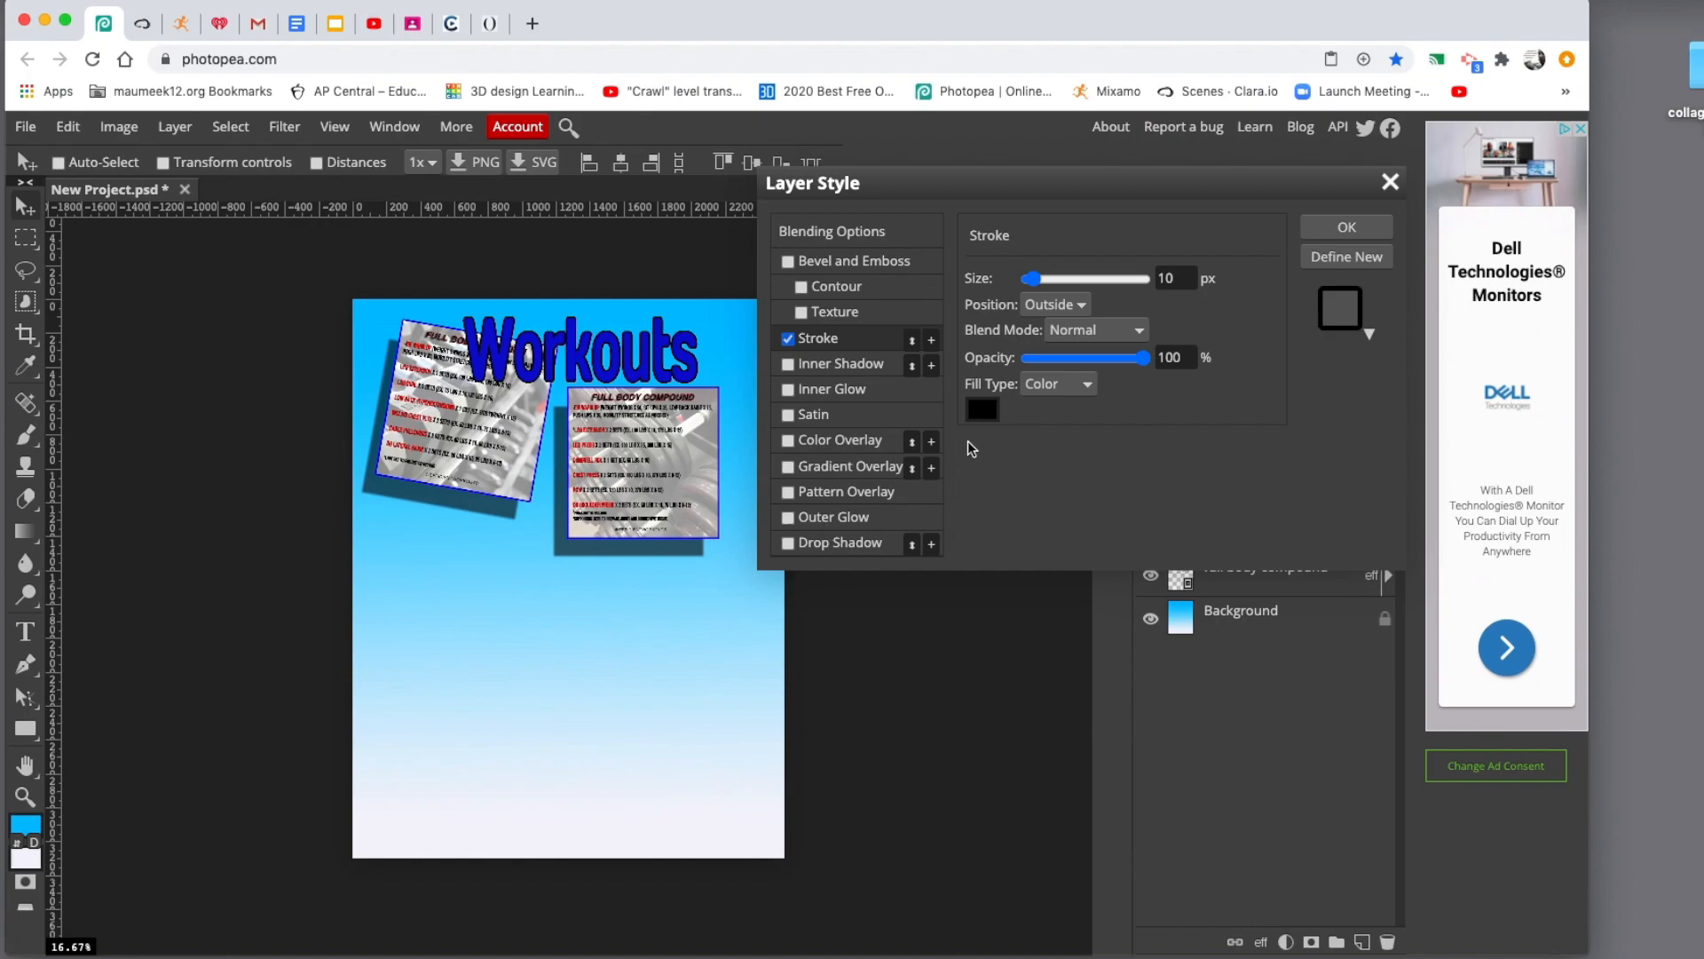
Step: Add a drop shadow to the Workouts text and shift the title slightly down and to the left on the page
left_click(788, 543)
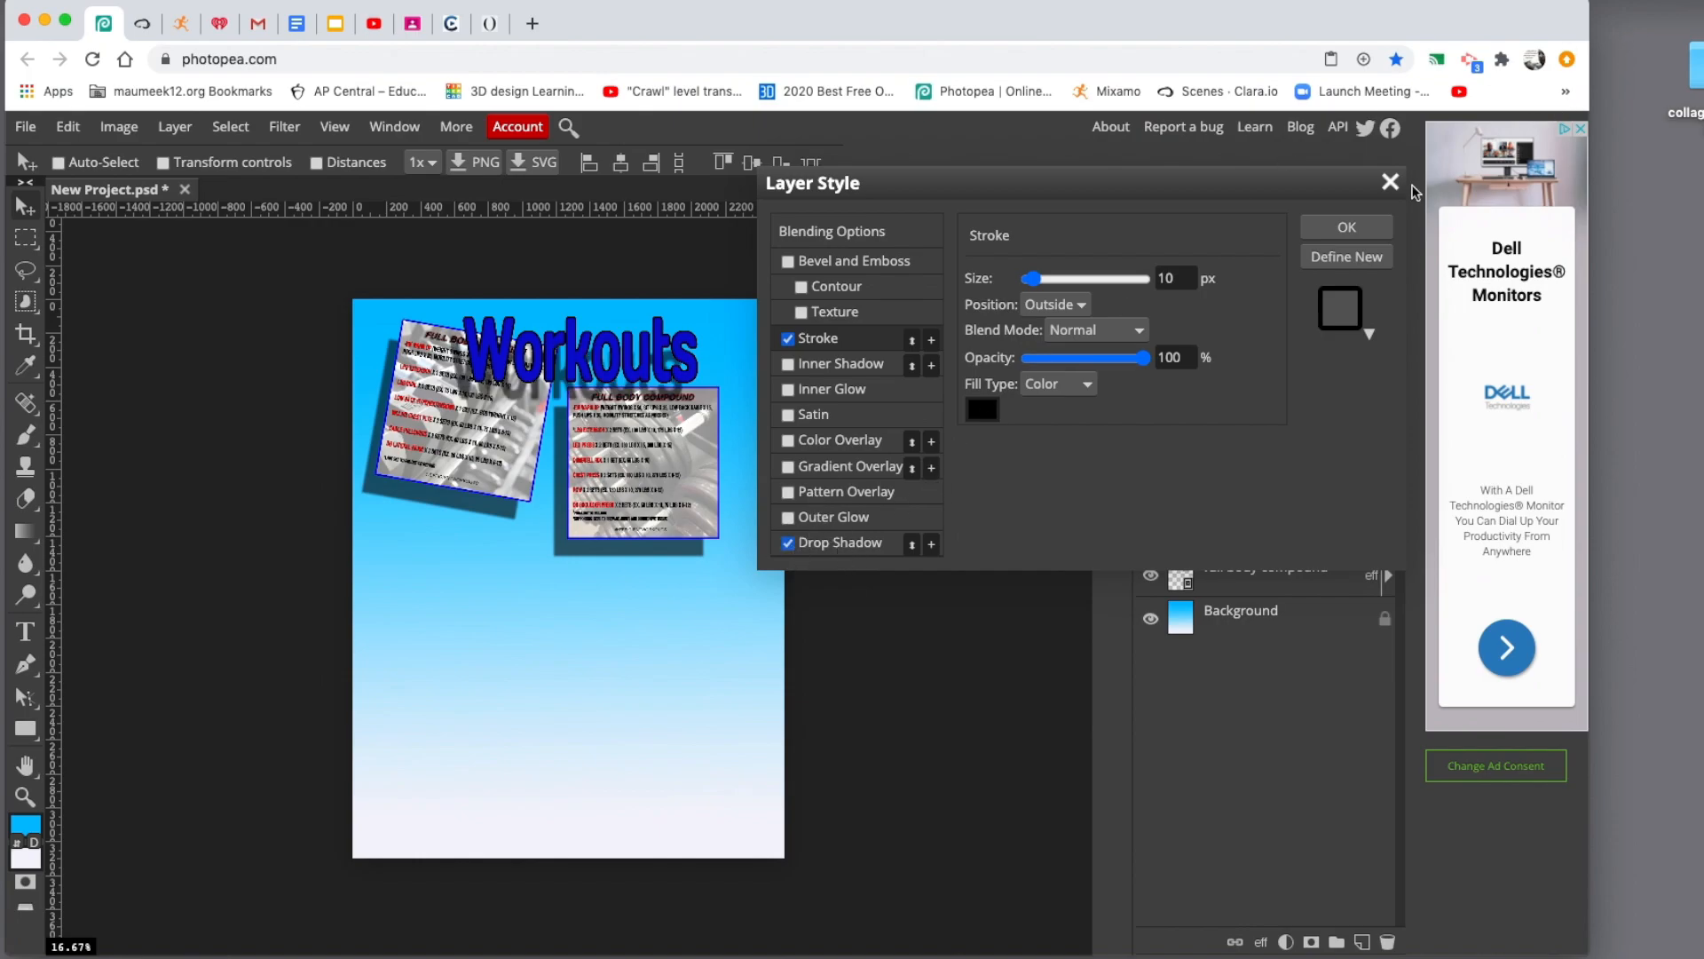
left_click(1346, 227)
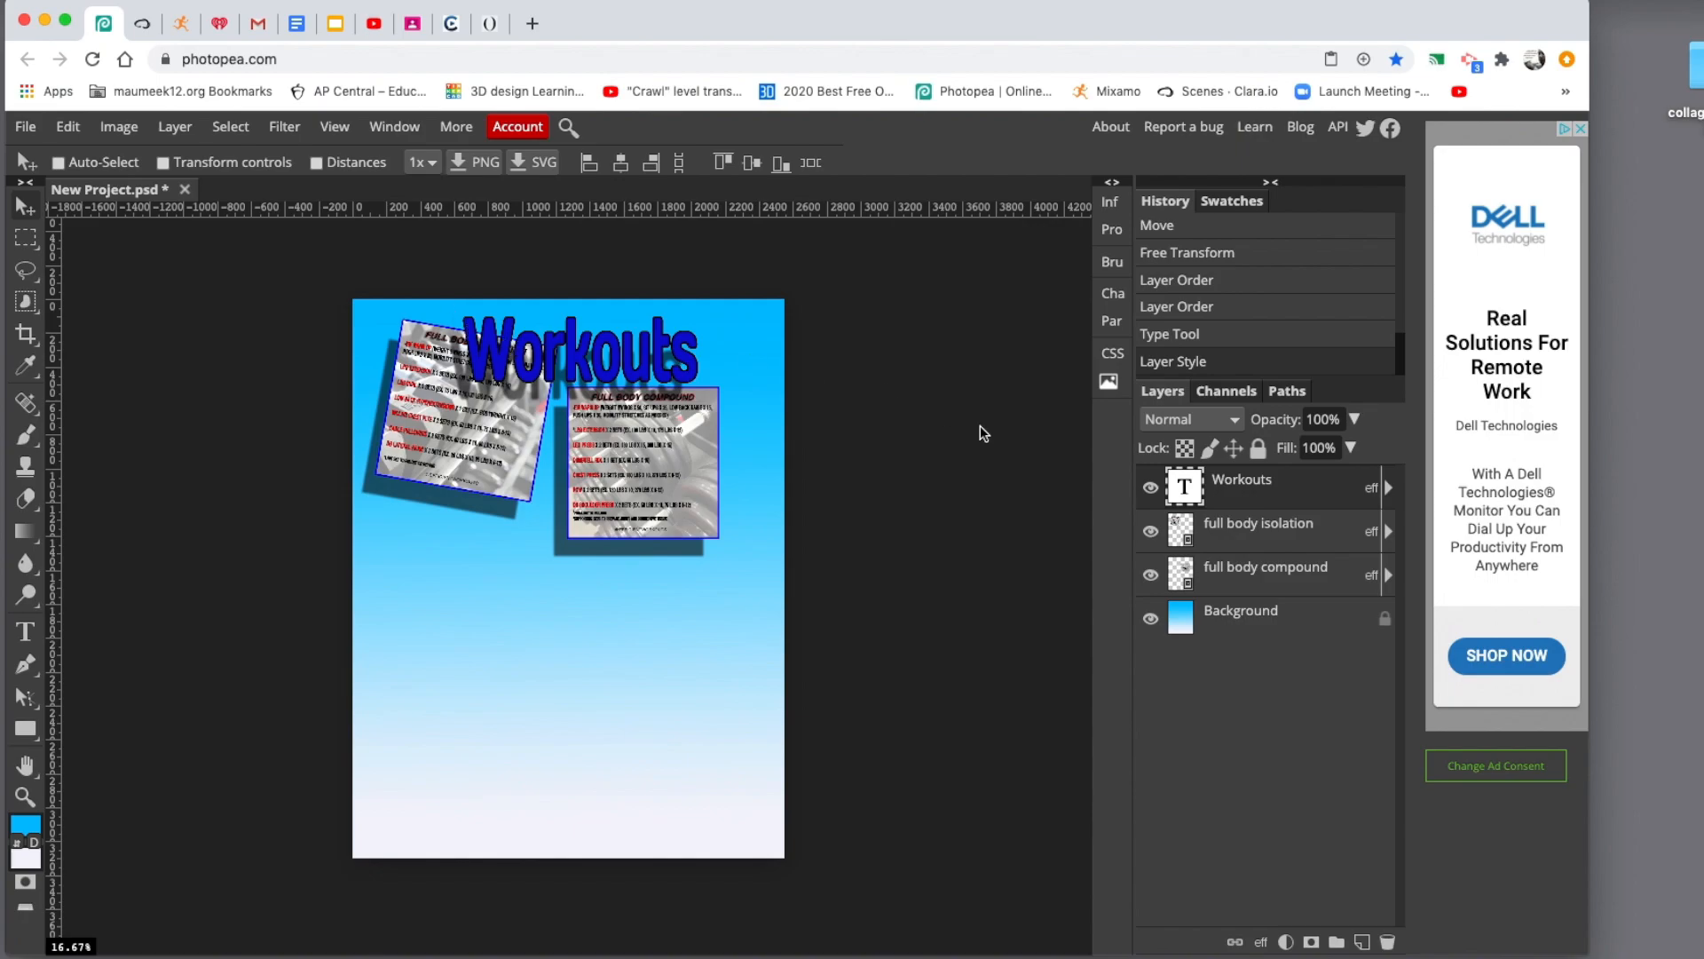
mouse_move(504, 356)
left_mouse_down()
mouse_move(478, 346)
mouse_move(594, 348)
mouse_move(493, 366)
left_mouse_up()
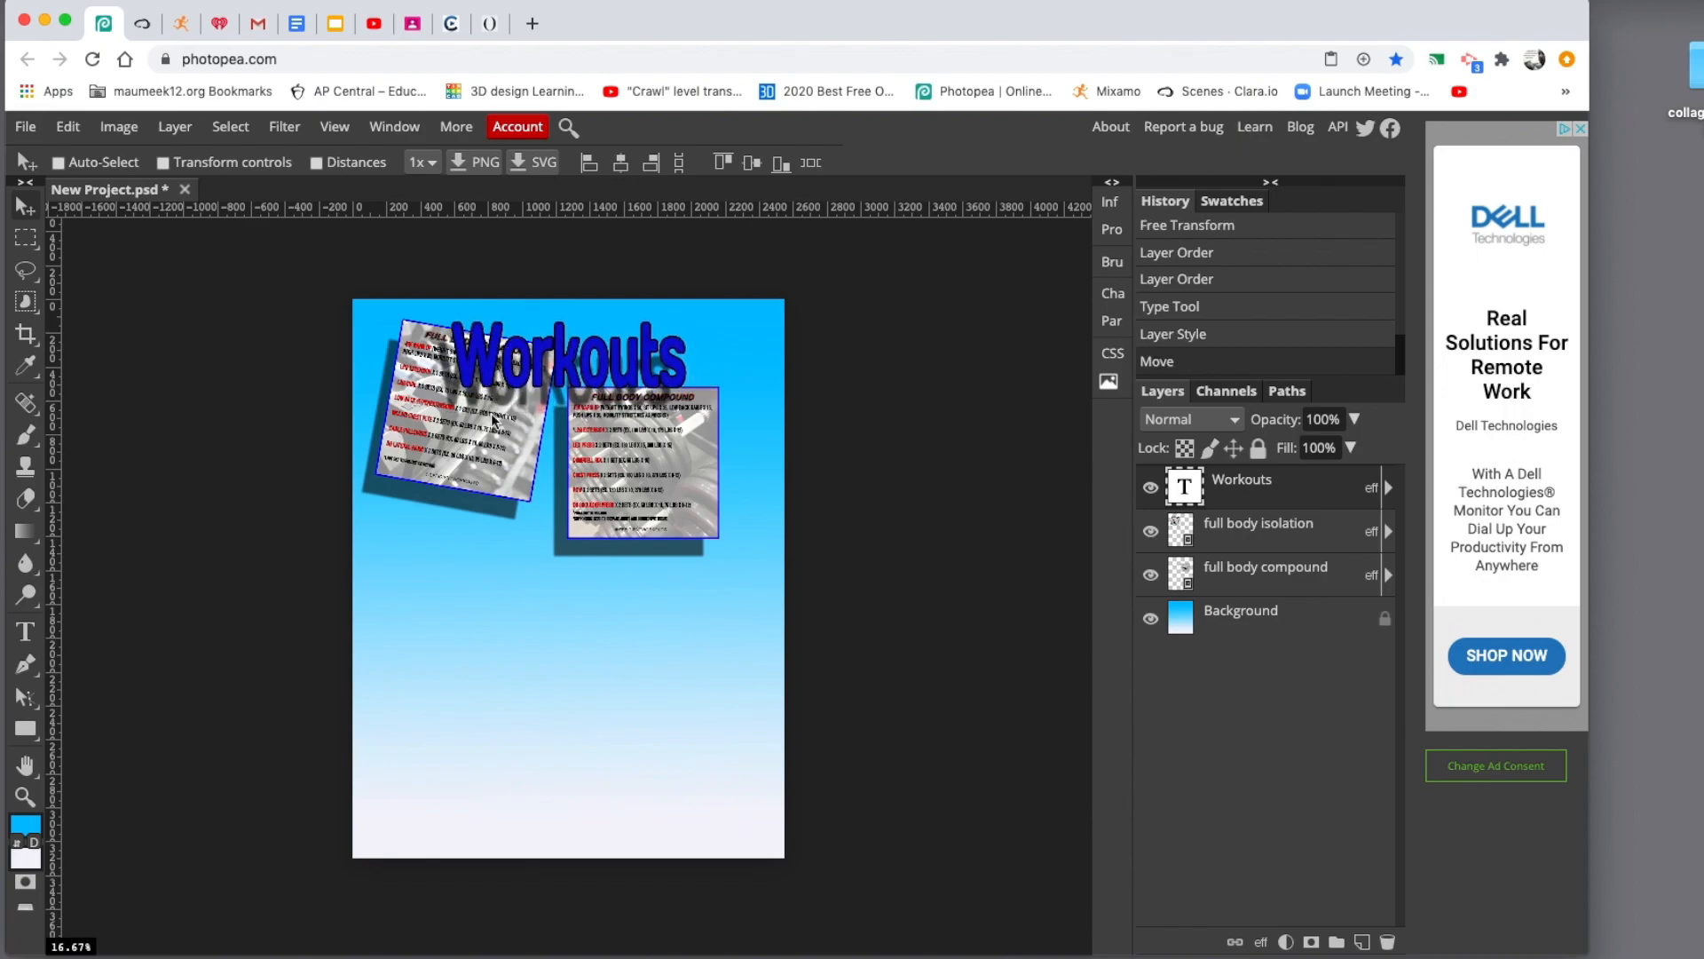
left_click(1272, 576)
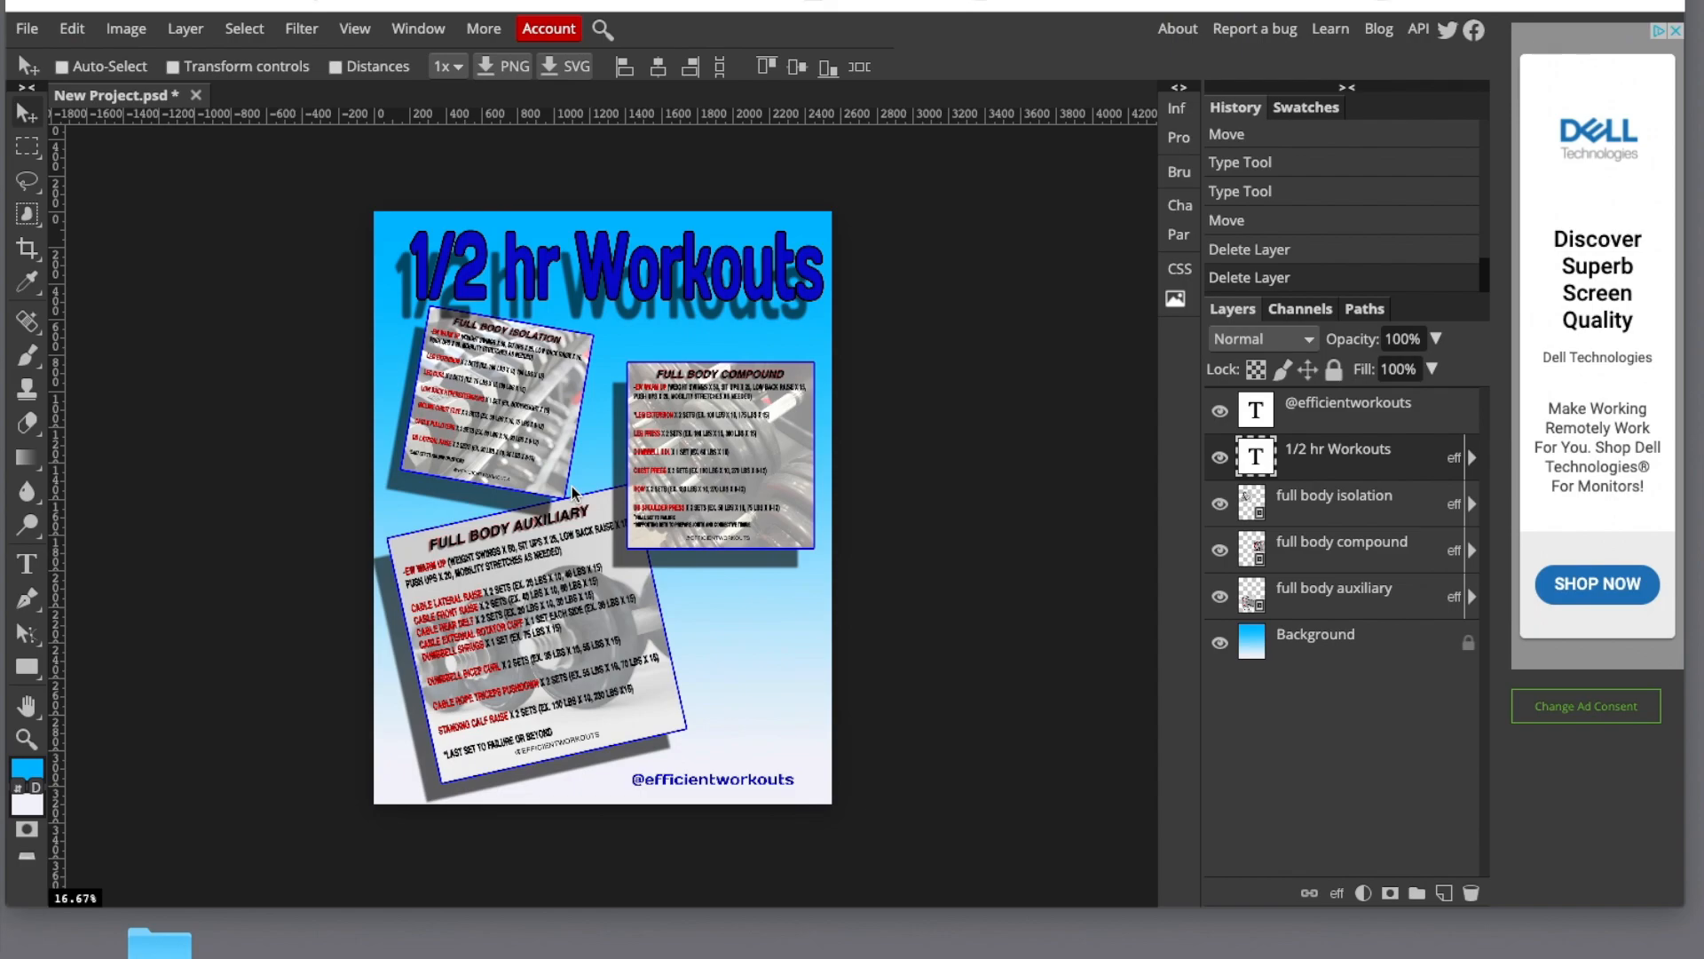
Step: Save the collage as a PSD file and place the downloaded New Project.psd on the desktop
left_click(29, 32)
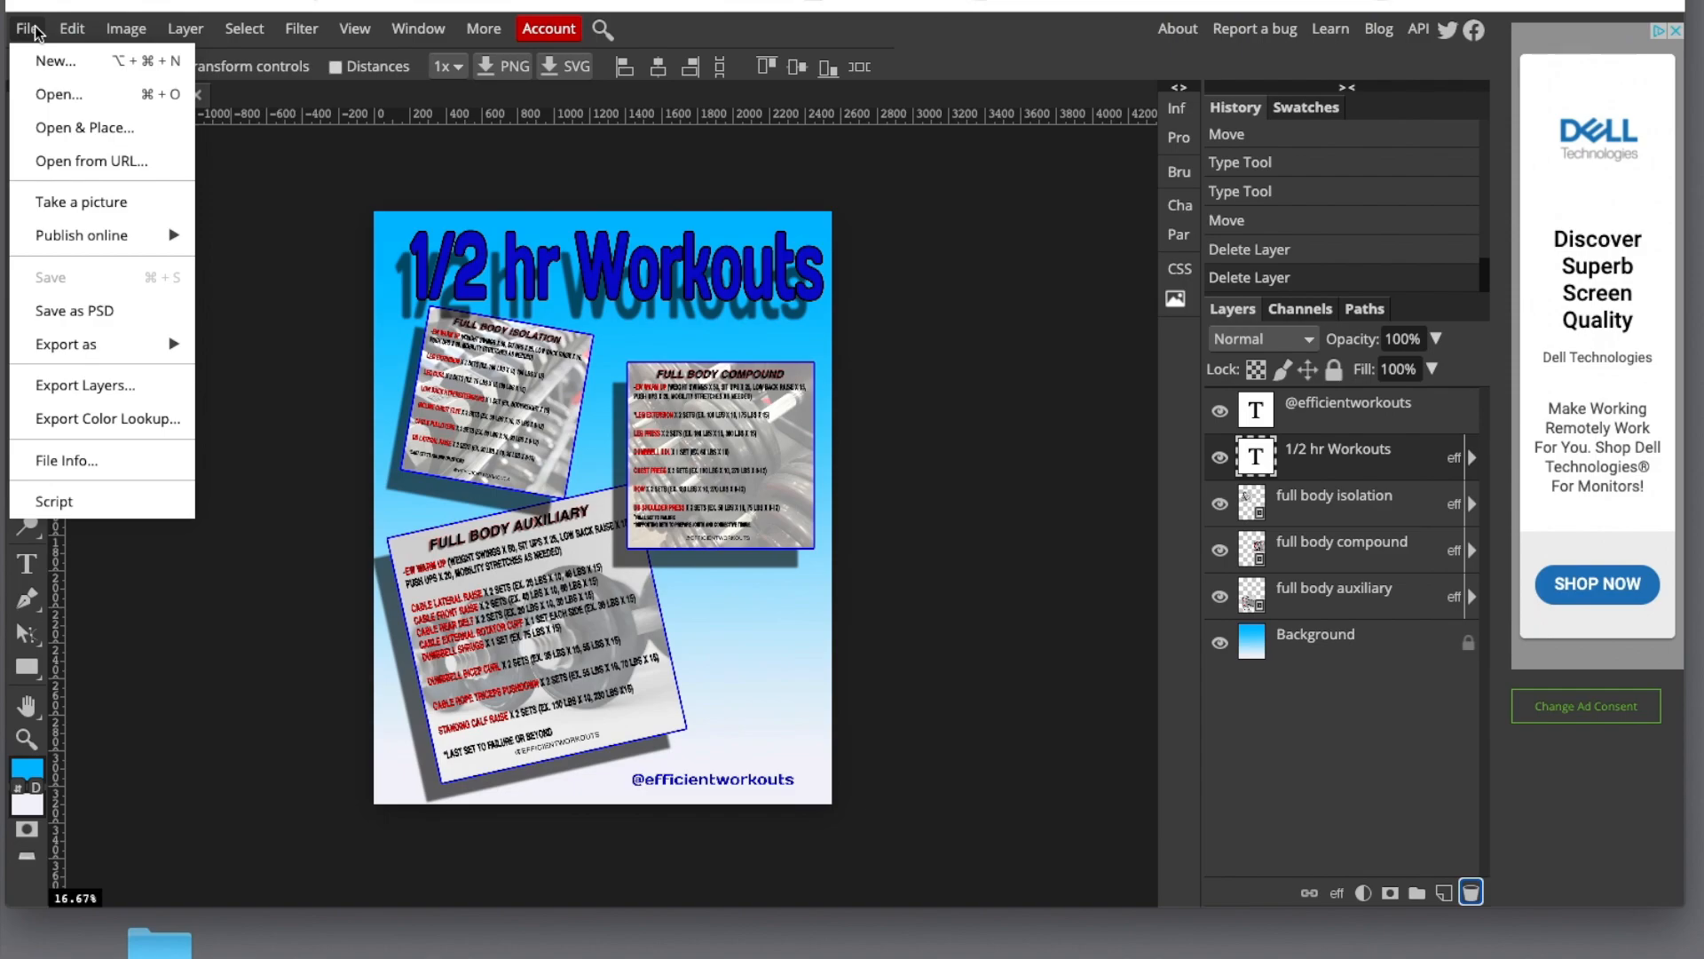
left_click(69, 312)
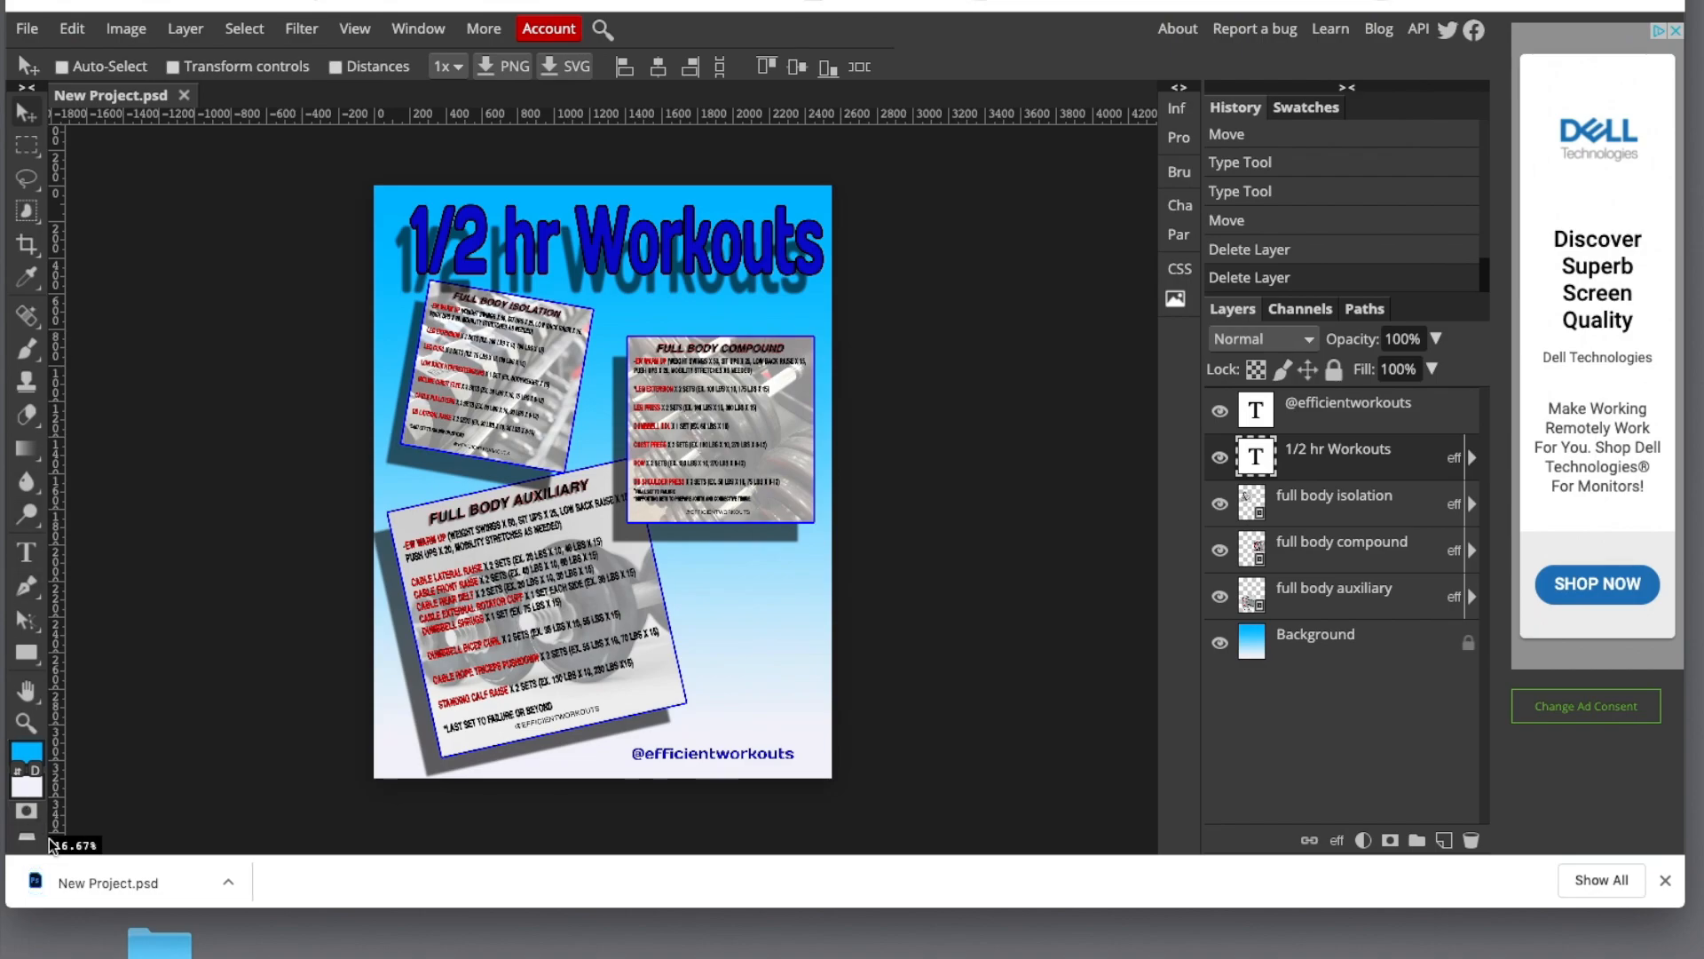
left_click_drag(36, 881, 49, 941)
Step: Export the collage as a 2550 by 3300 px JPG at 100% quality
left_click(40, 31)
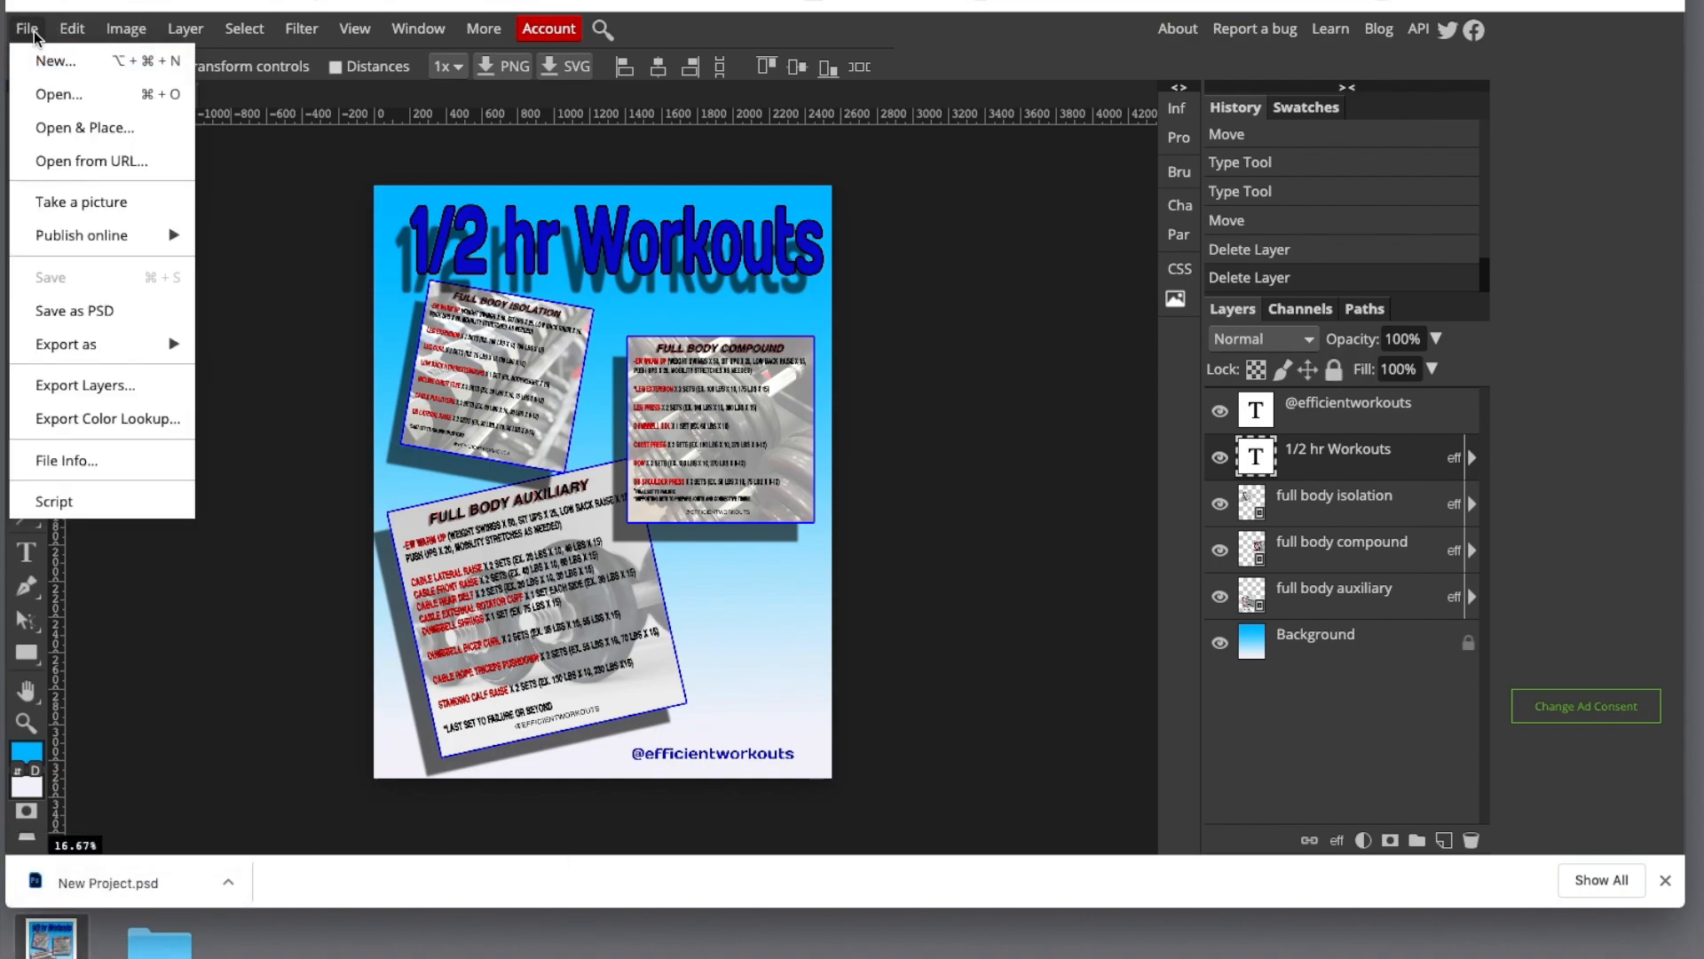
mouse_move(66, 344)
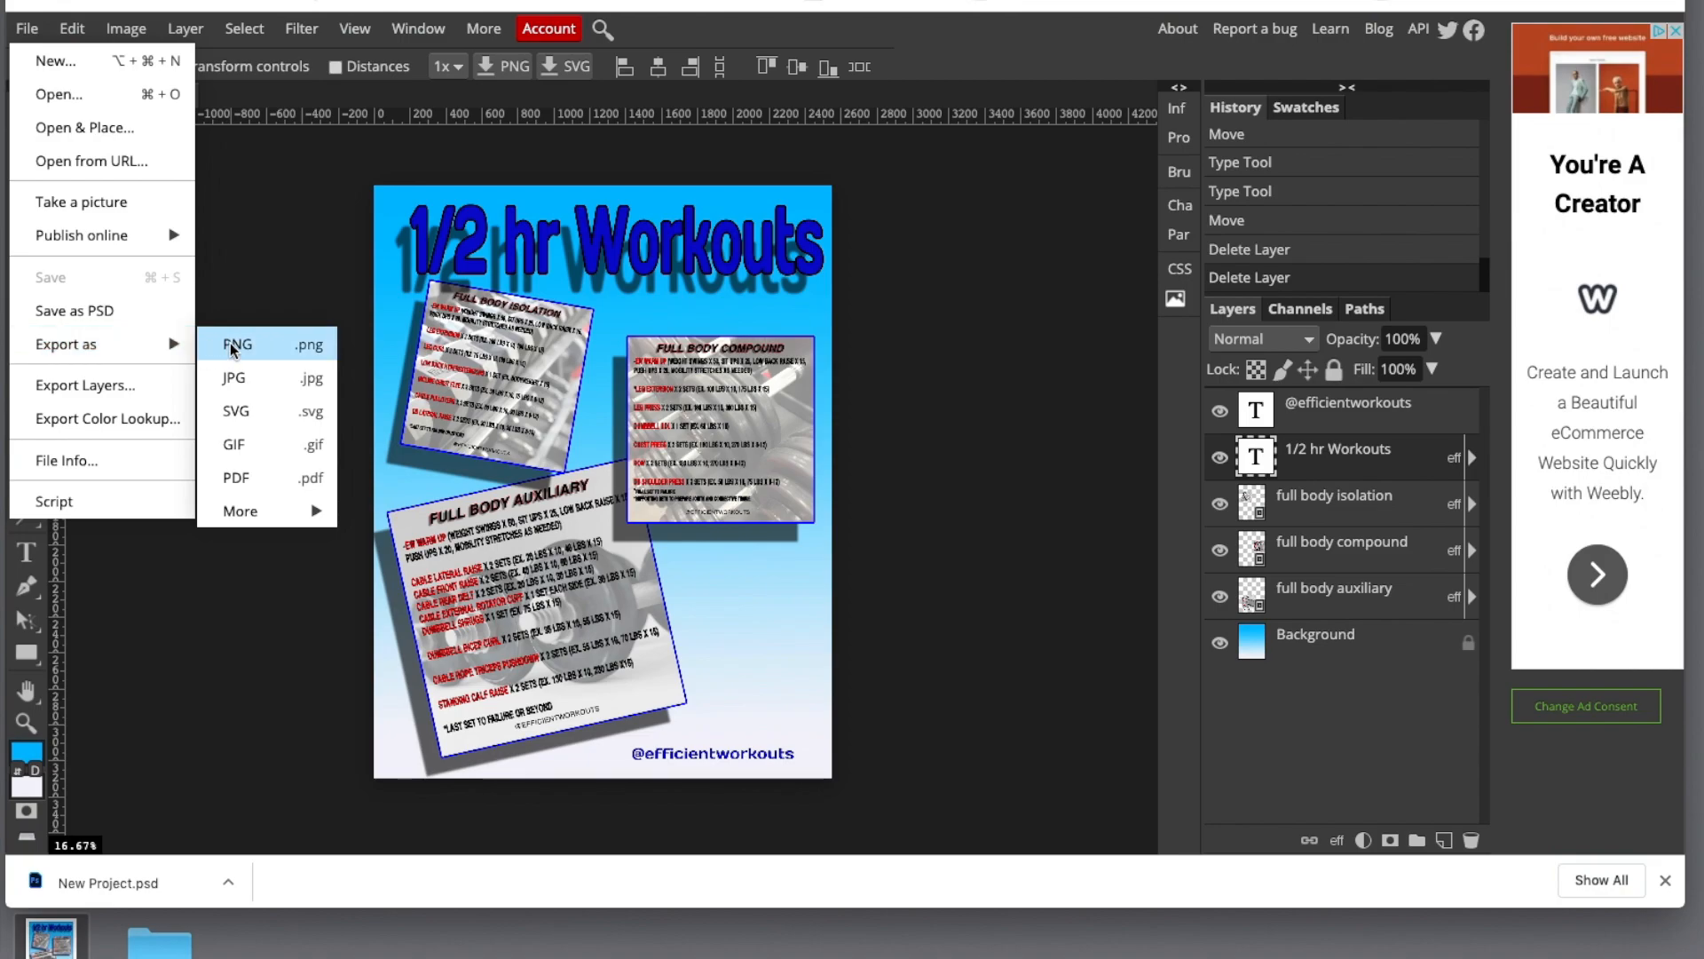
left_click(236, 377)
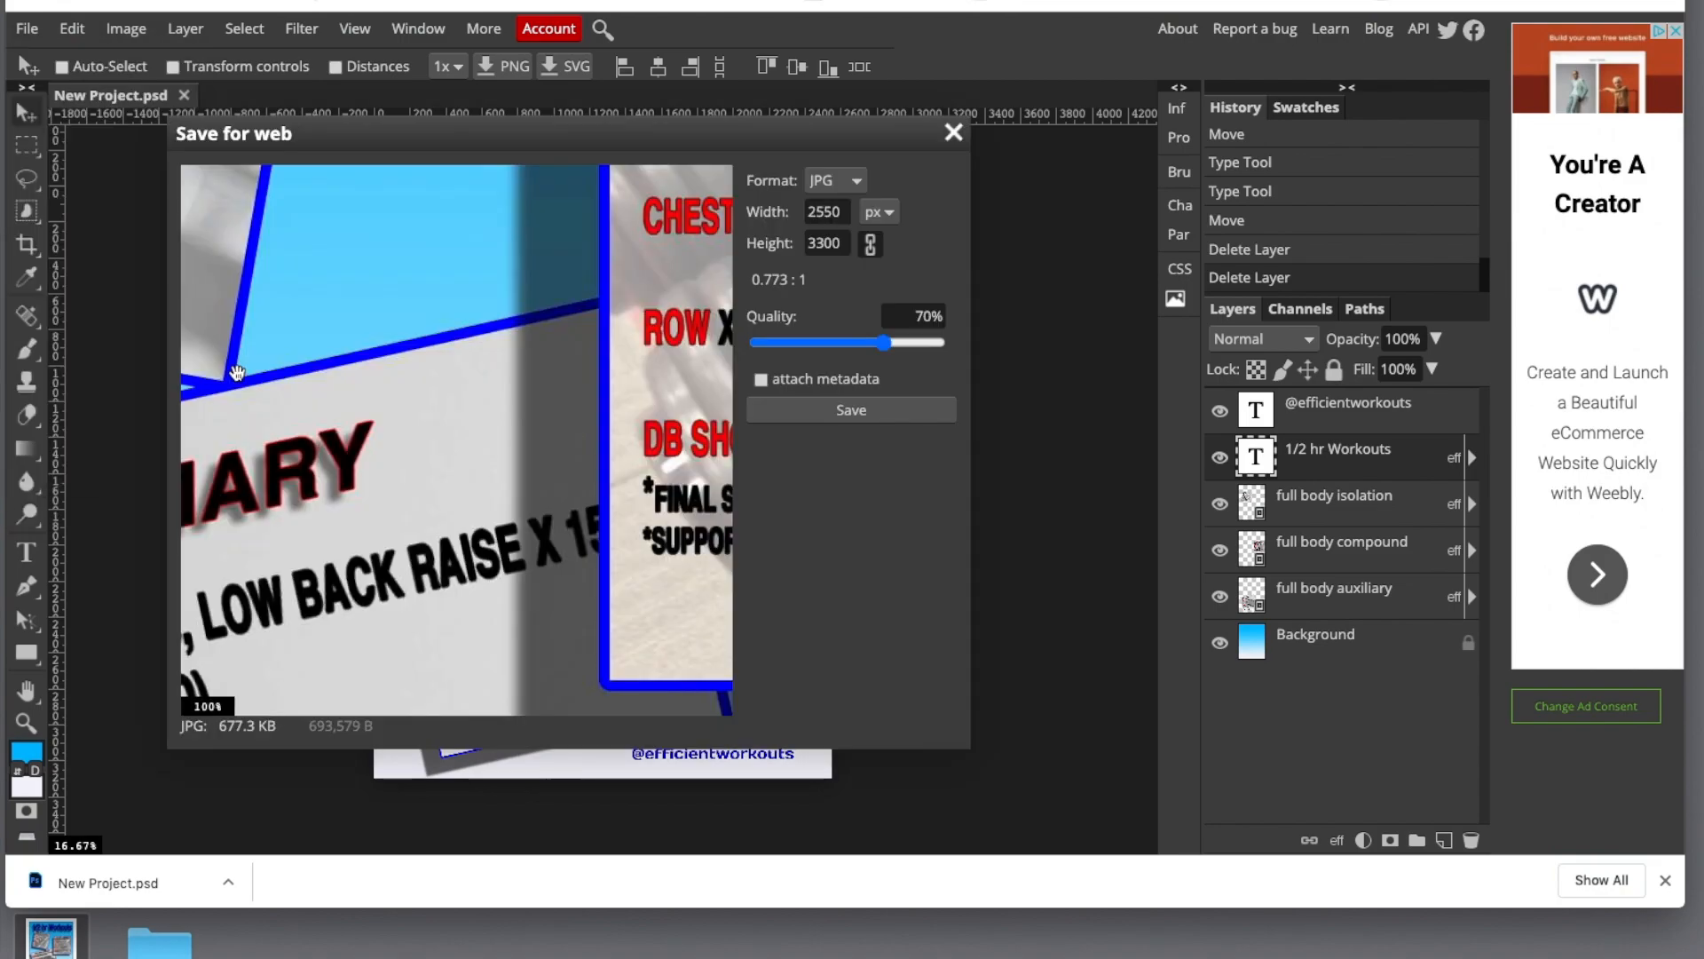
left_click_drag(884, 342, 949, 342)
left_click(940, 342)
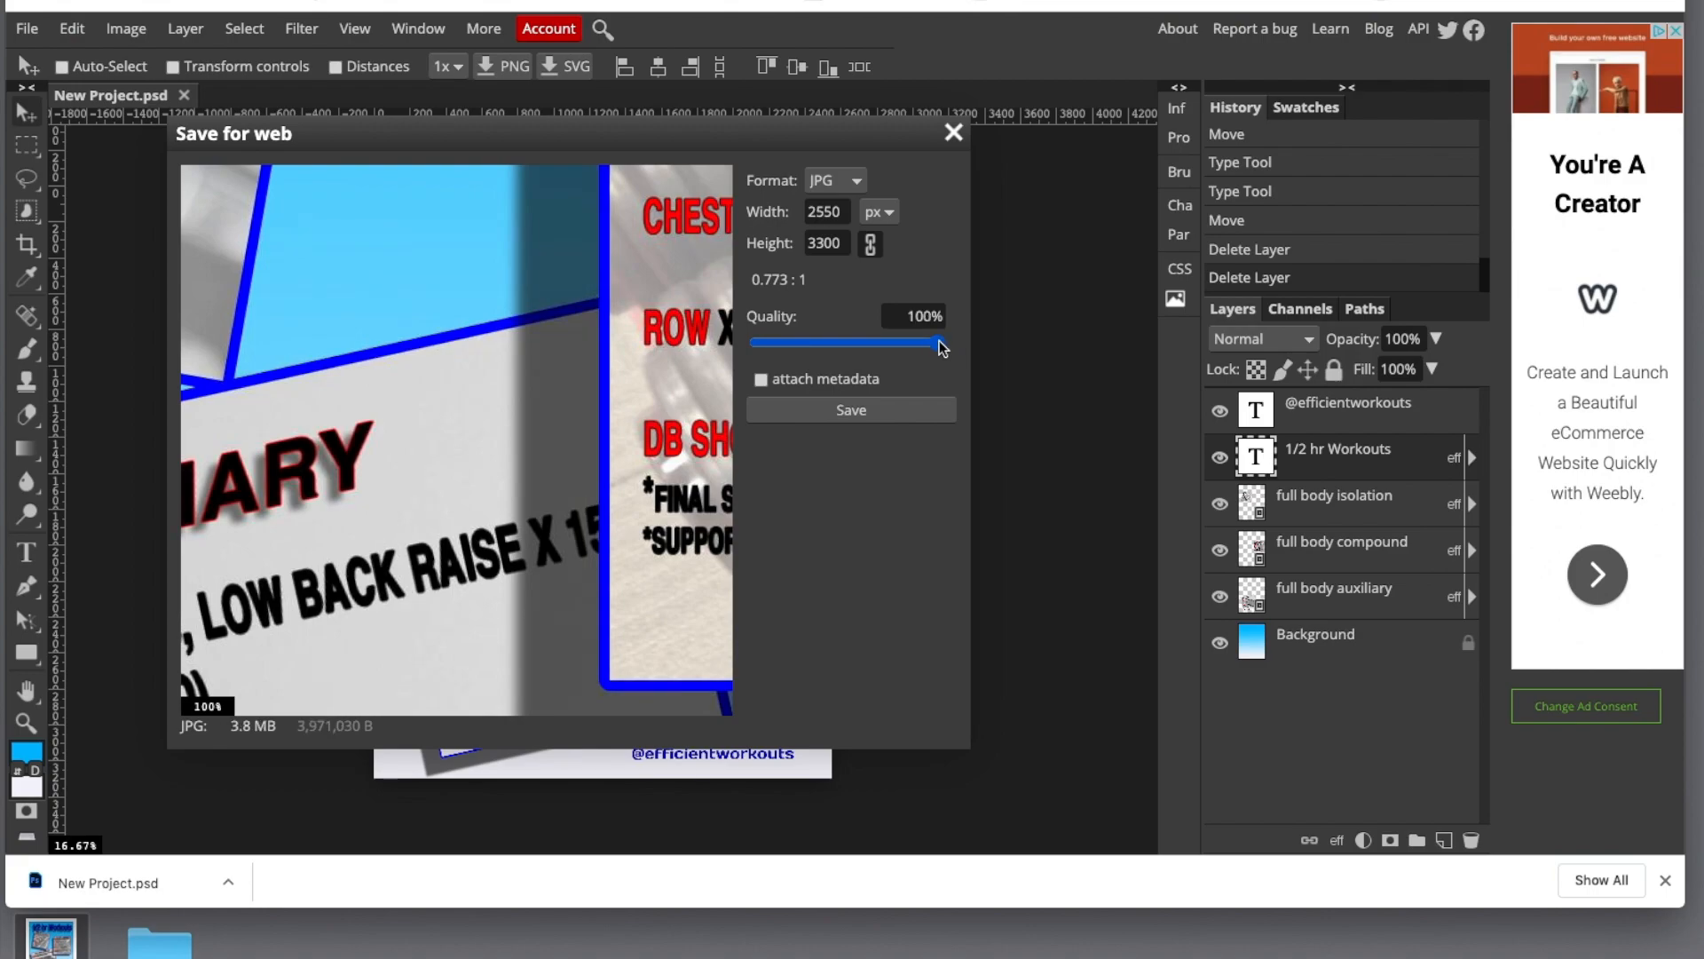
left_click(841, 412)
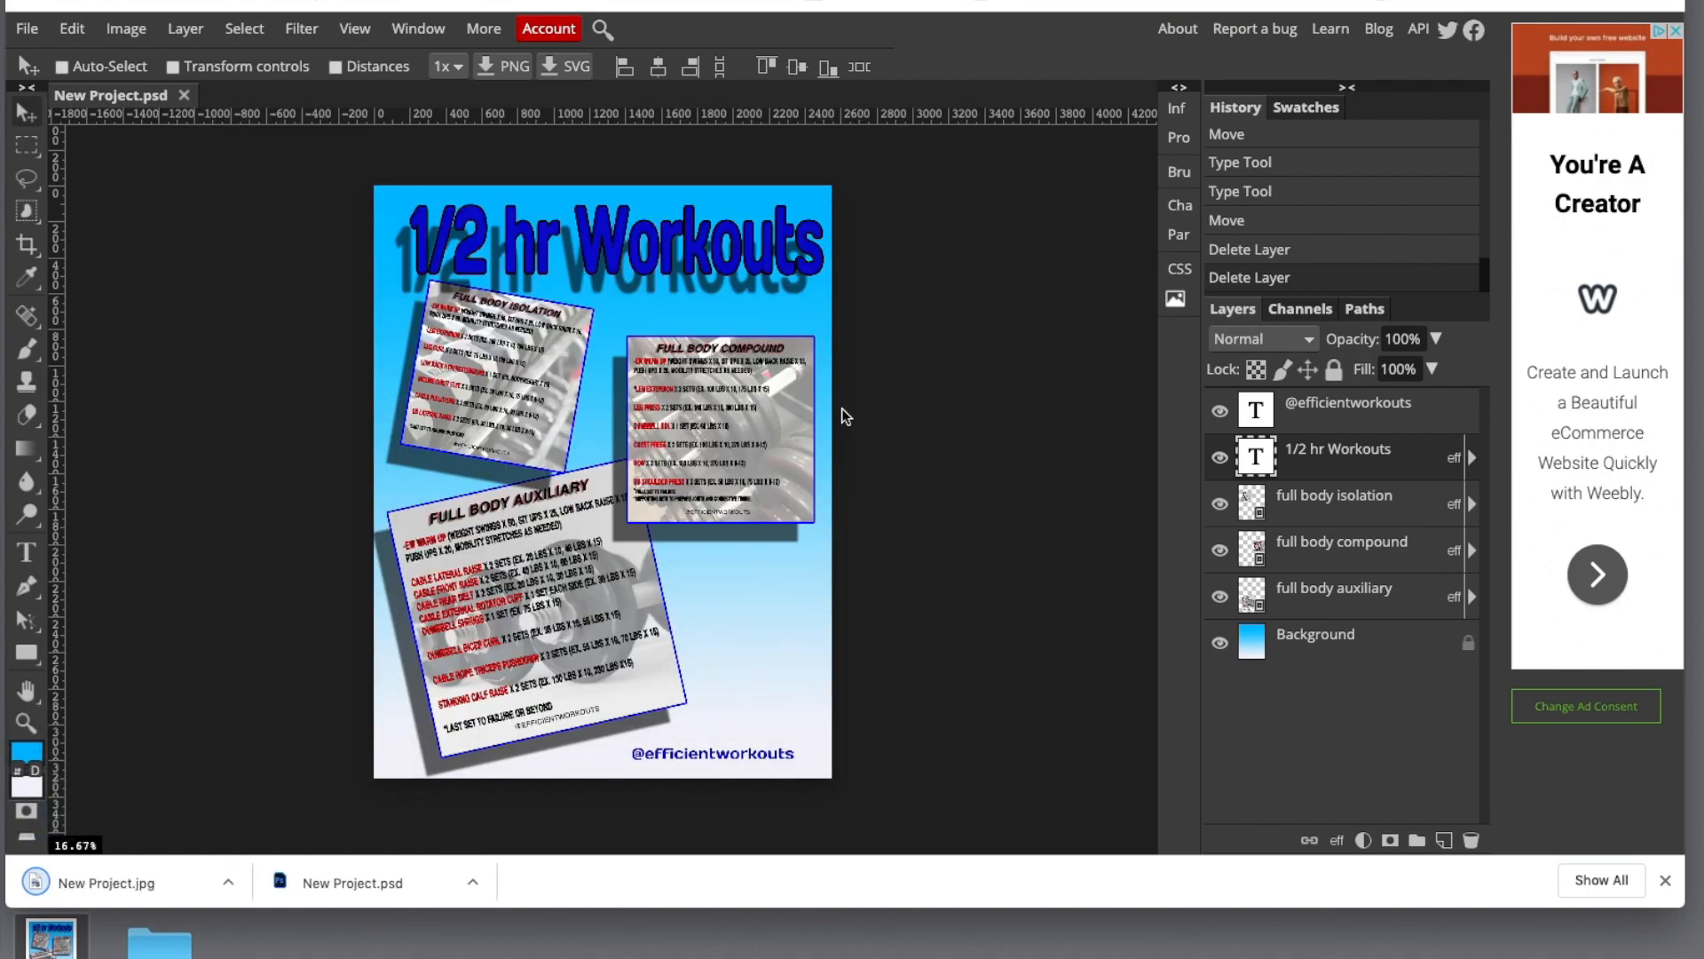